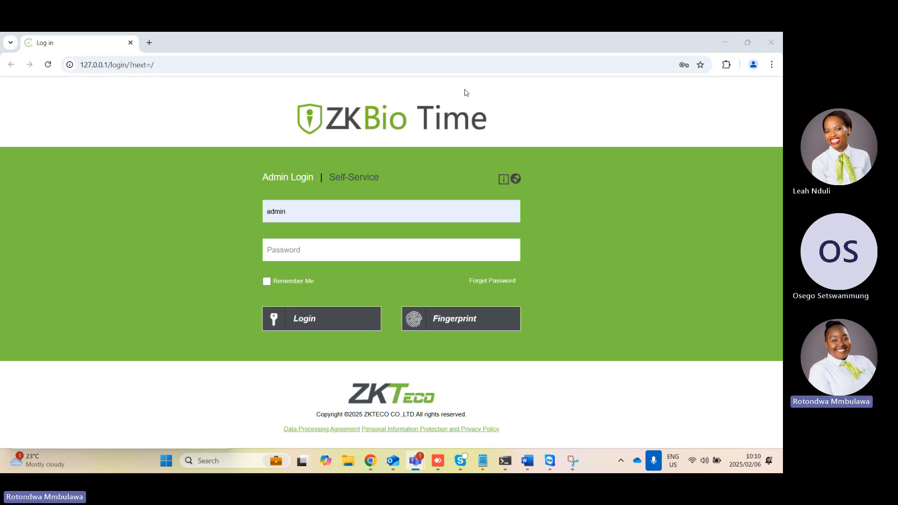
pyautogui.click(150, 43)
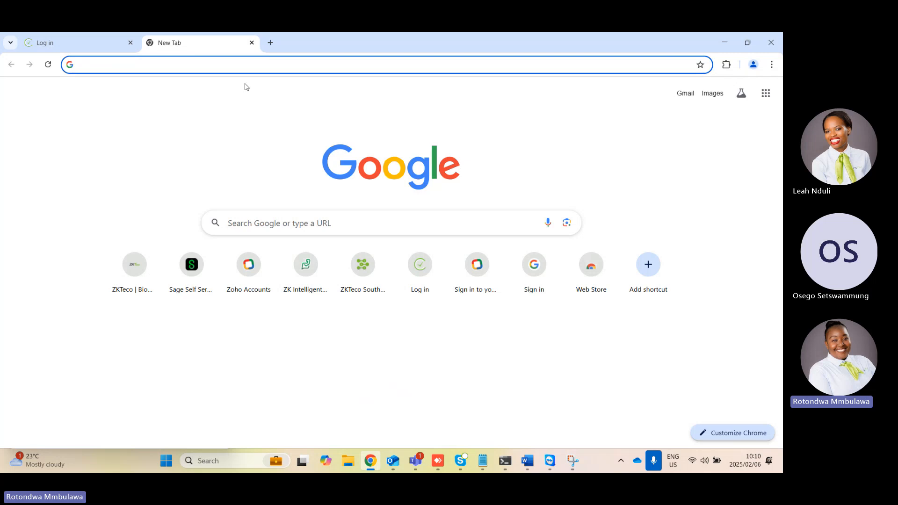
pyautogui.click(105, 52)
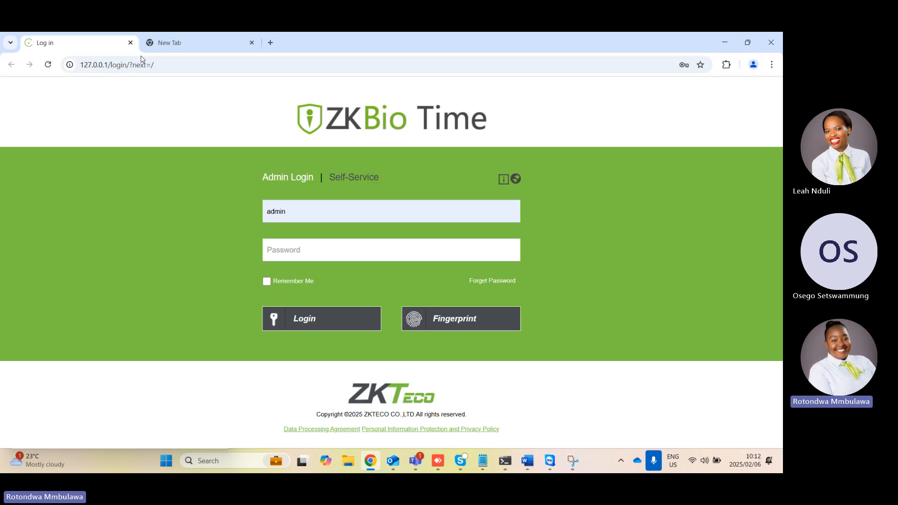
pyautogui.click(222, 43)
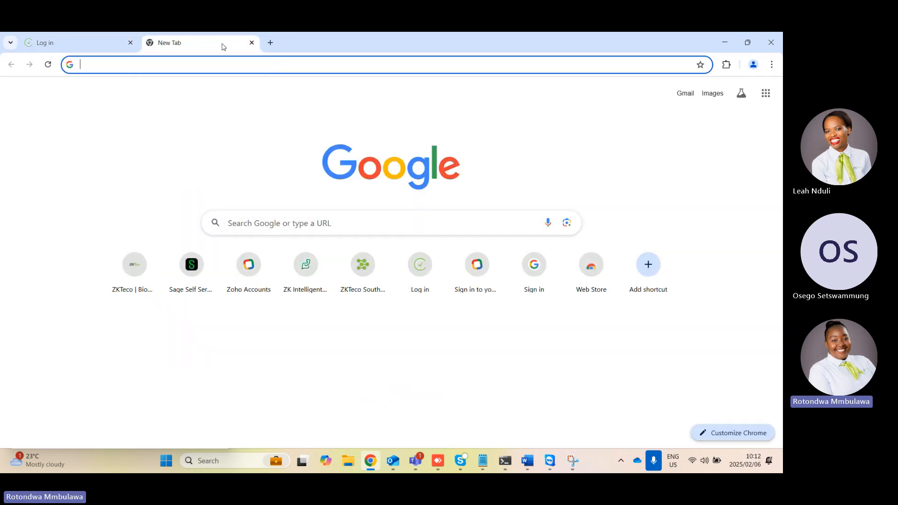
pyautogui.write('ww')
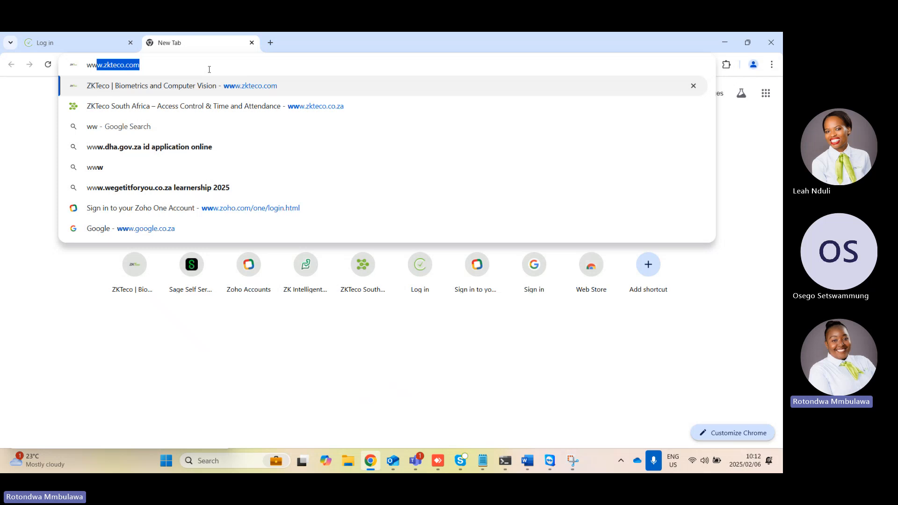
pyautogui.write('w')
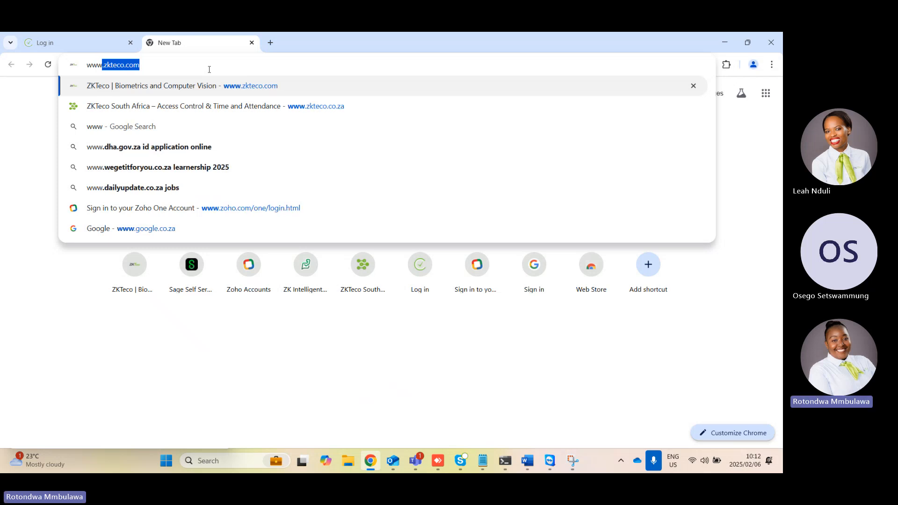
pyautogui.write('.')
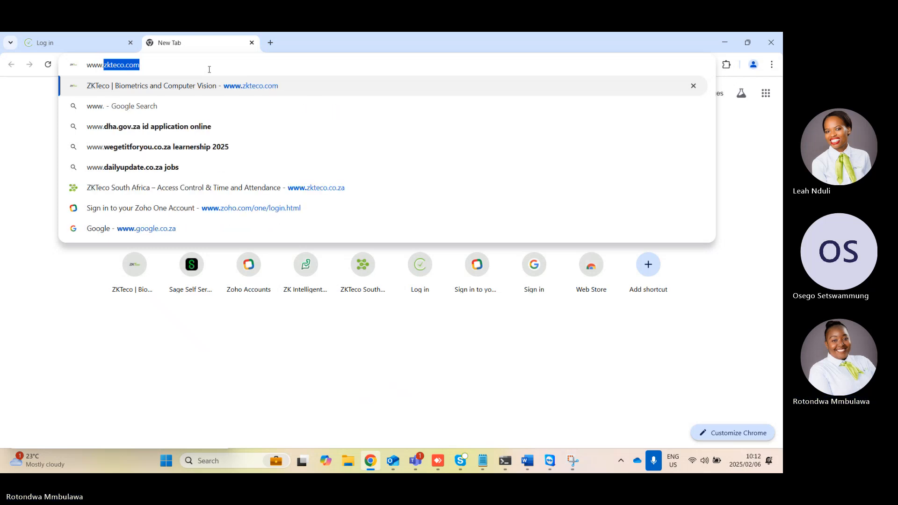
pyautogui.write('zkteco.x')
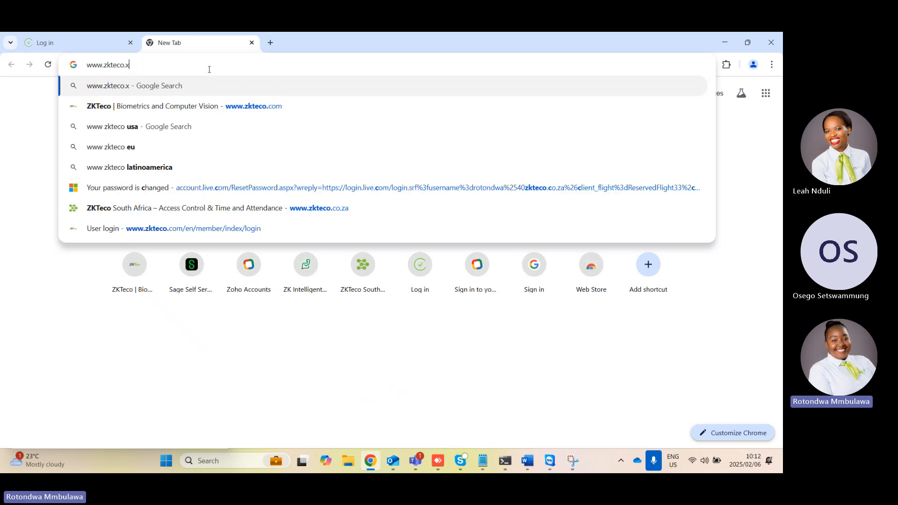
pyautogui.press('BackSpace')
pyautogui.write('co')
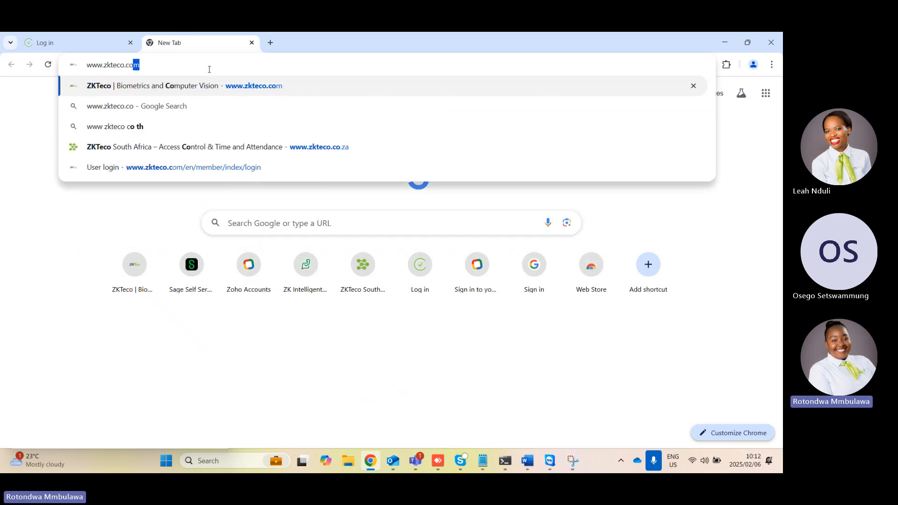
pyautogui.write('.za')
pyautogui.press('Return')
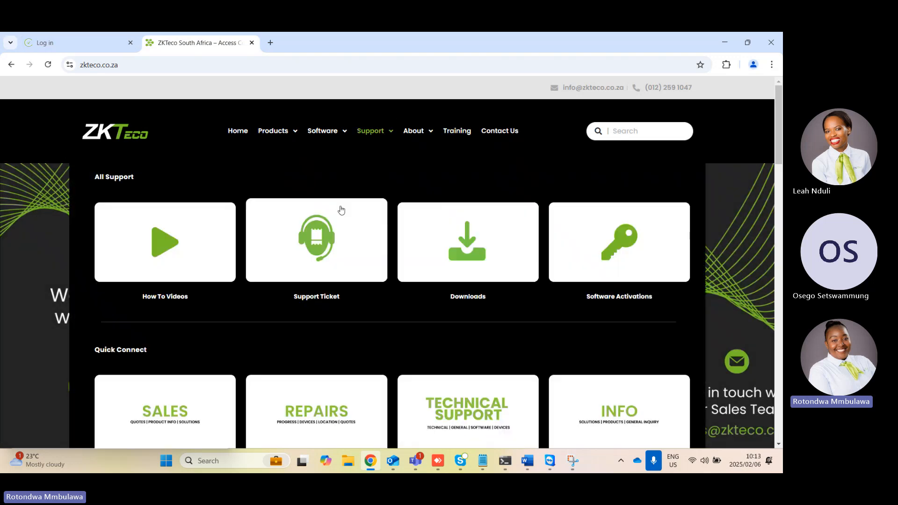
# Open the BioTime product page from the website's software selection
pyautogui.moveTo(315, 136)
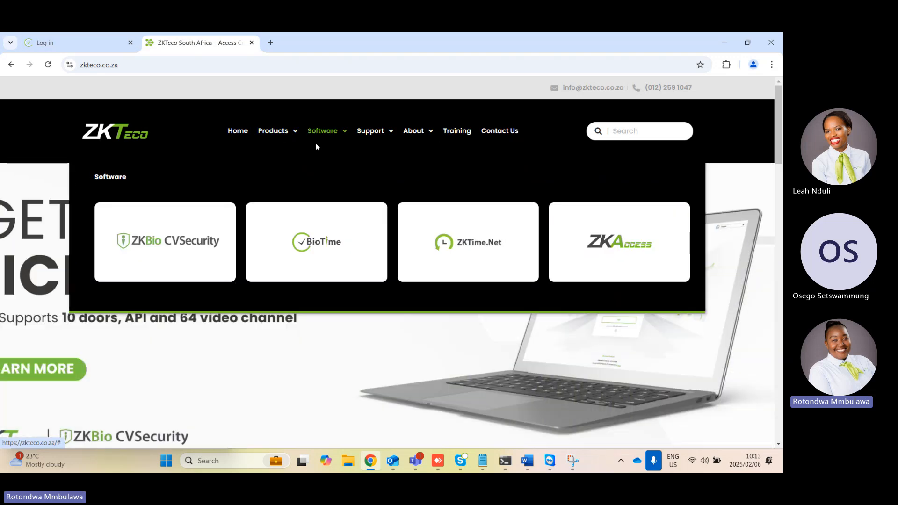
pyautogui.click(335, 248)
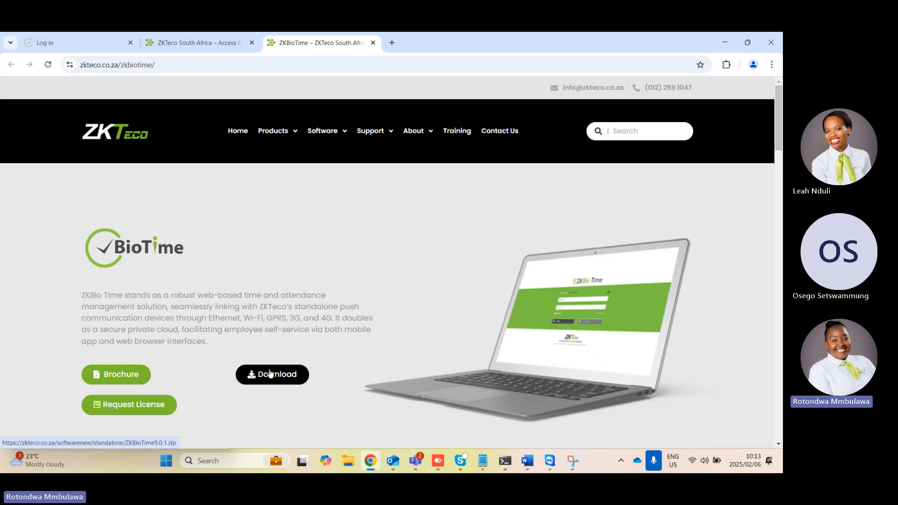
pyautogui.moveTo(273, 131)
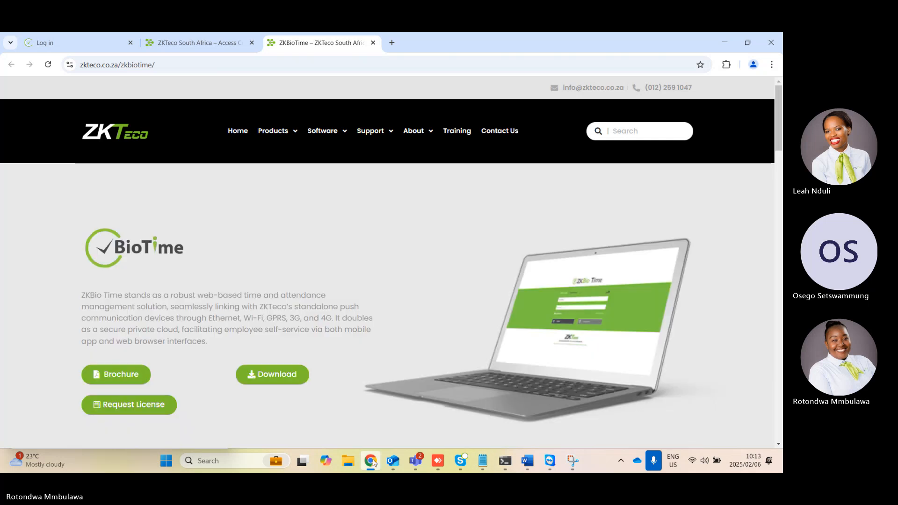
# Switch to File Explorer and open the extracted ZKBioTime9.0.1 folder in Downloads
pyautogui.click(347, 460)
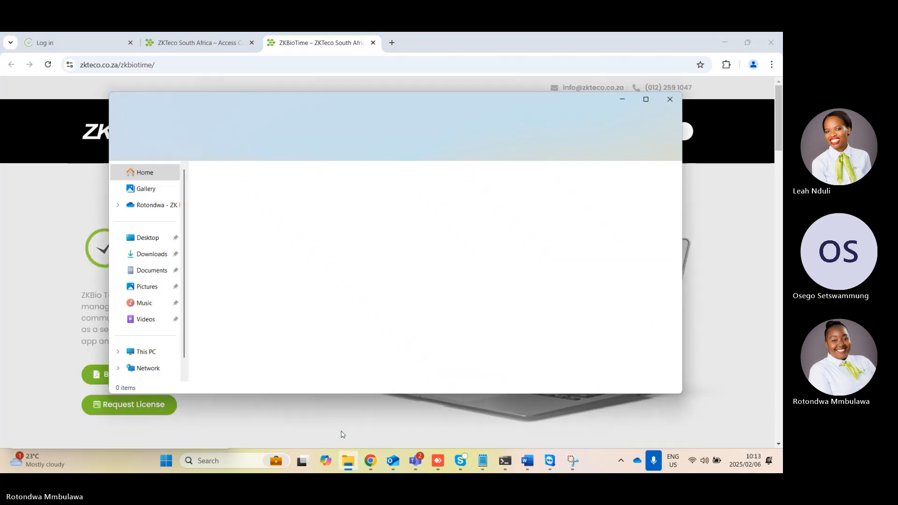
pyautogui.click(151, 254)
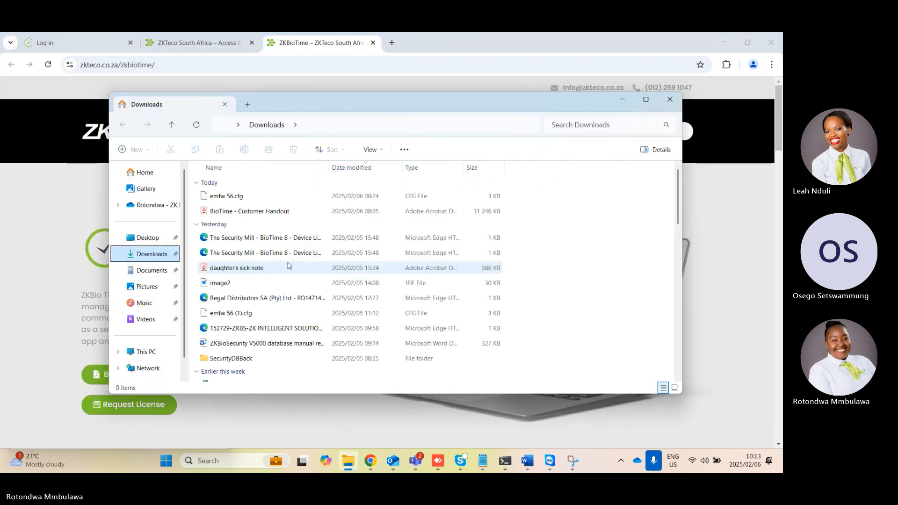
pyautogui.scroll(-1, 284, 258)
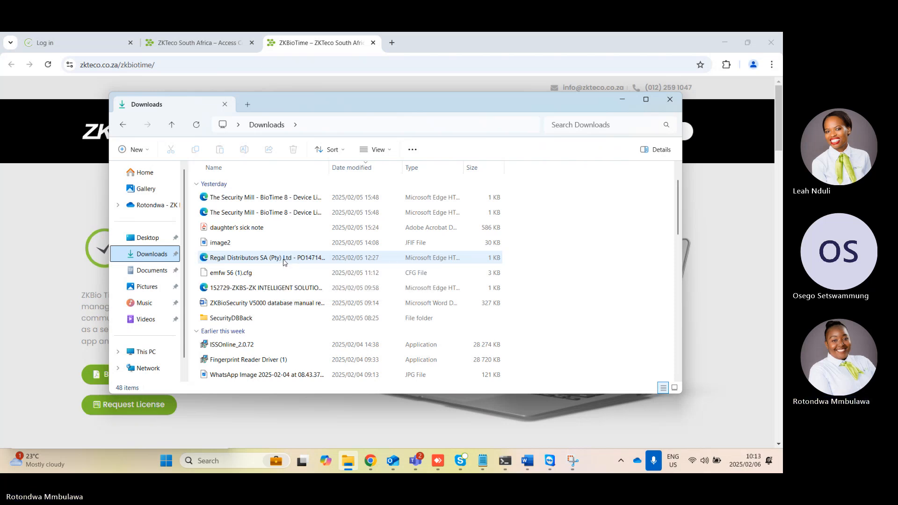
pyautogui.scroll(-5, 284, 262)
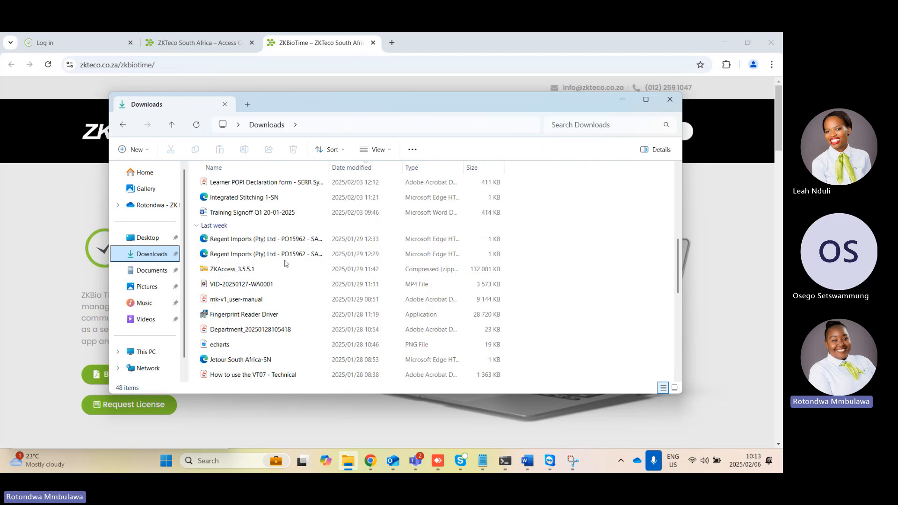
pyautogui.scroll(-6, 286, 263)
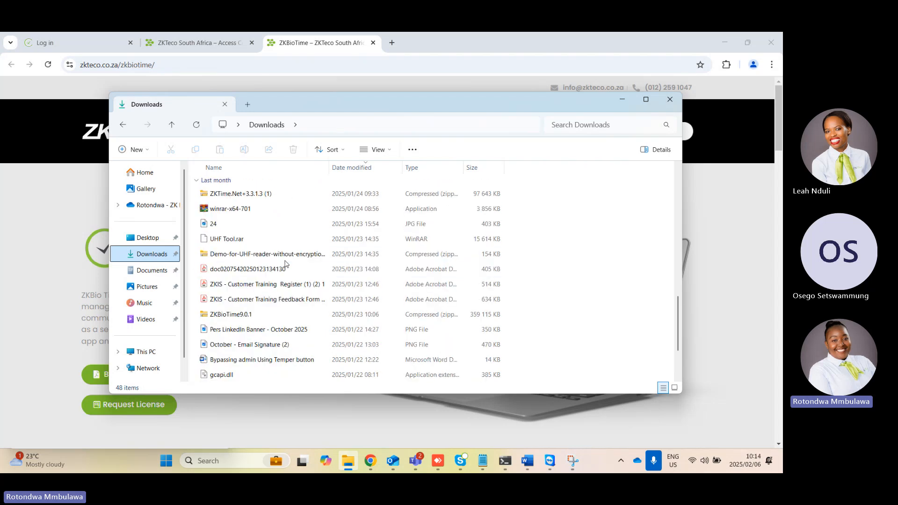
pyautogui.scroll(-2, 285, 263)
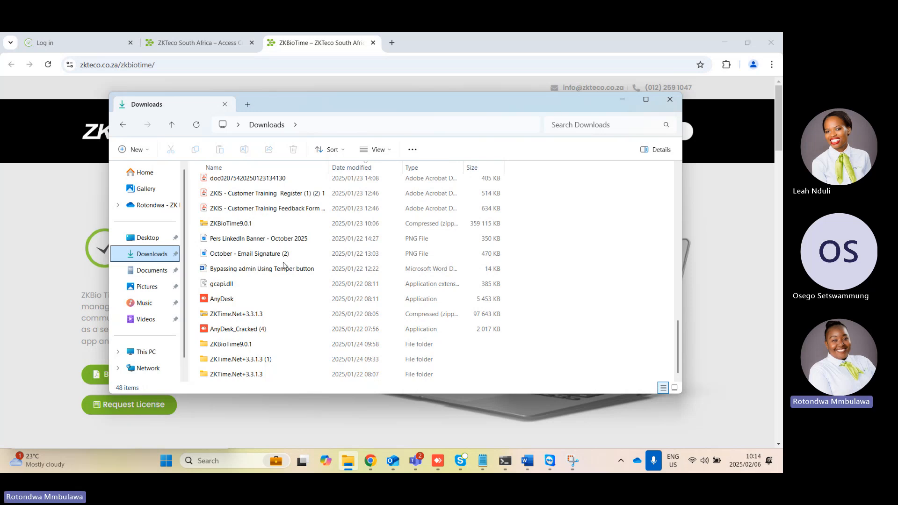
pyautogui.click(233, 344)
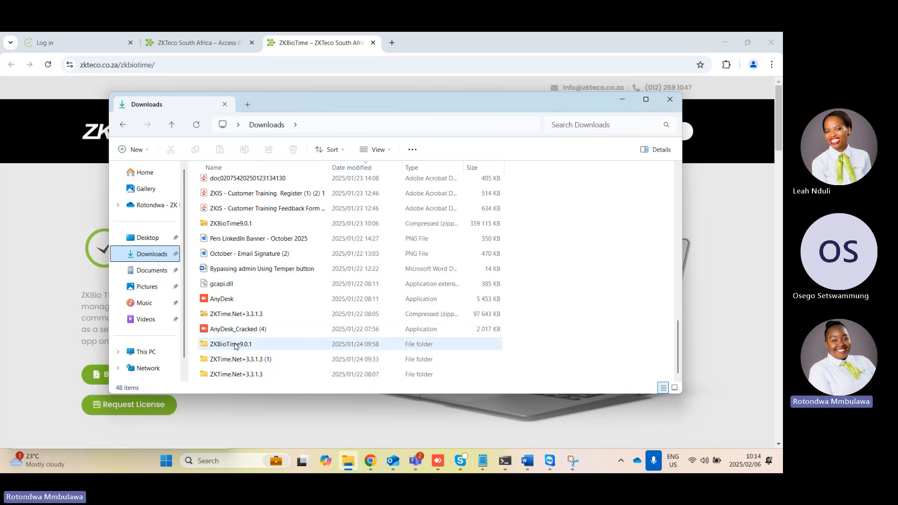
pyautogui.doubleClick(233, 345)
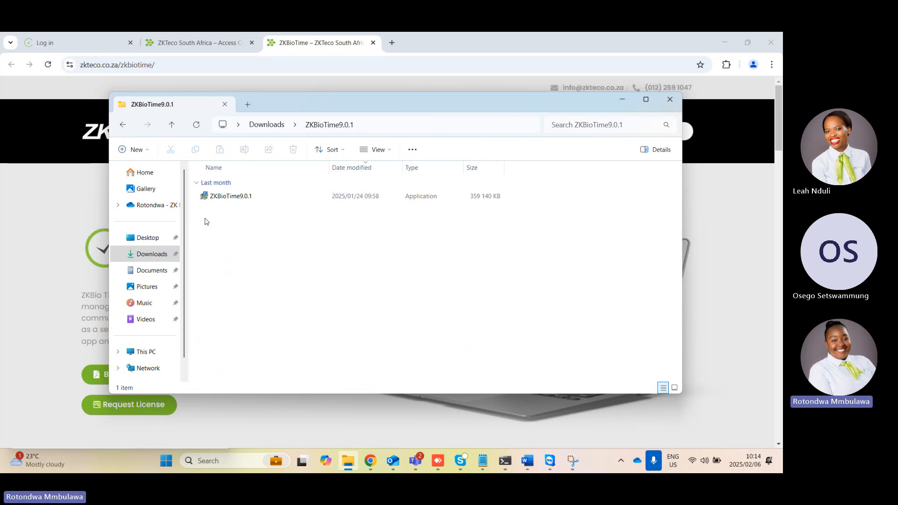
# Run the ZKBioTime9.0.1 installer as administrator and choose English as the setup language
pyautogui.click(226, 193)
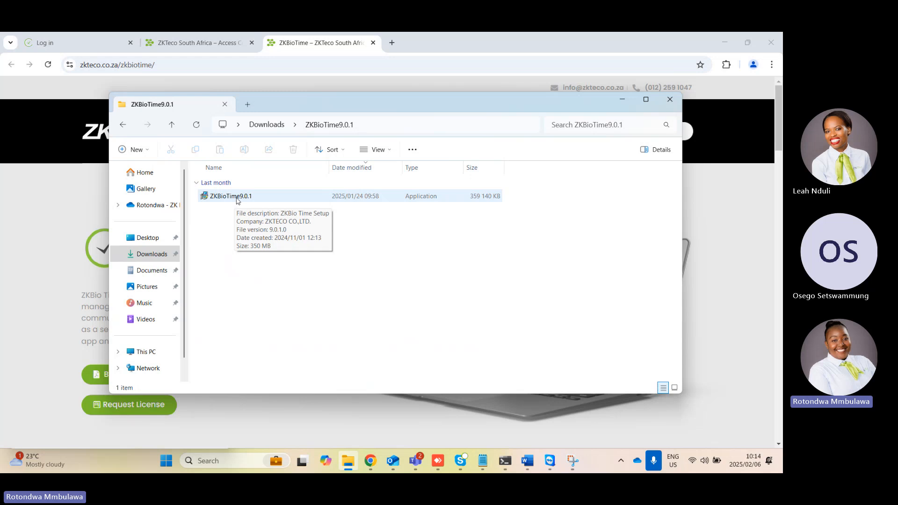
pyautogui.rightClick(238, 199)
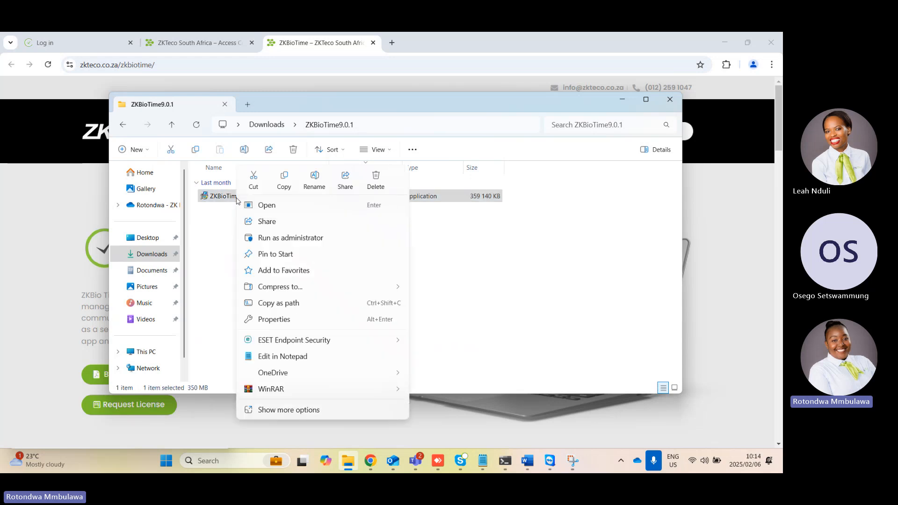
pyautogui.click(281, 240)
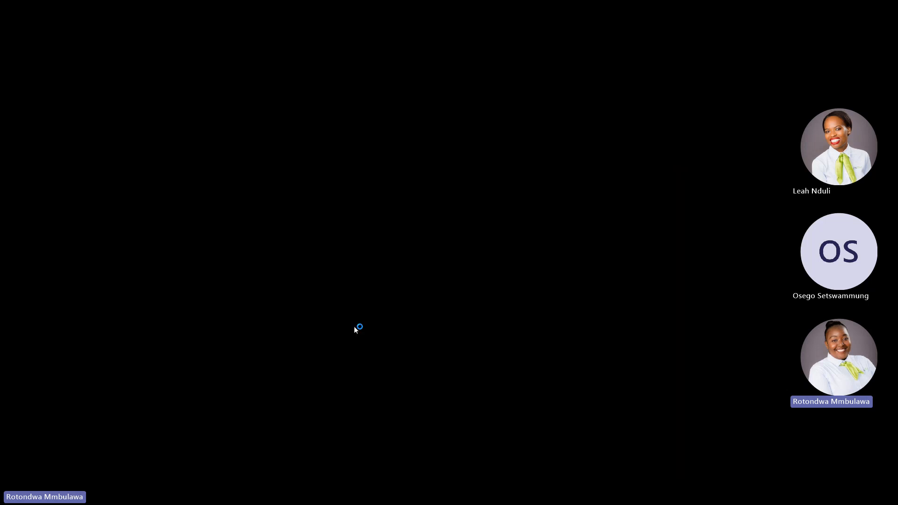
pyautogui.click(355, 327)
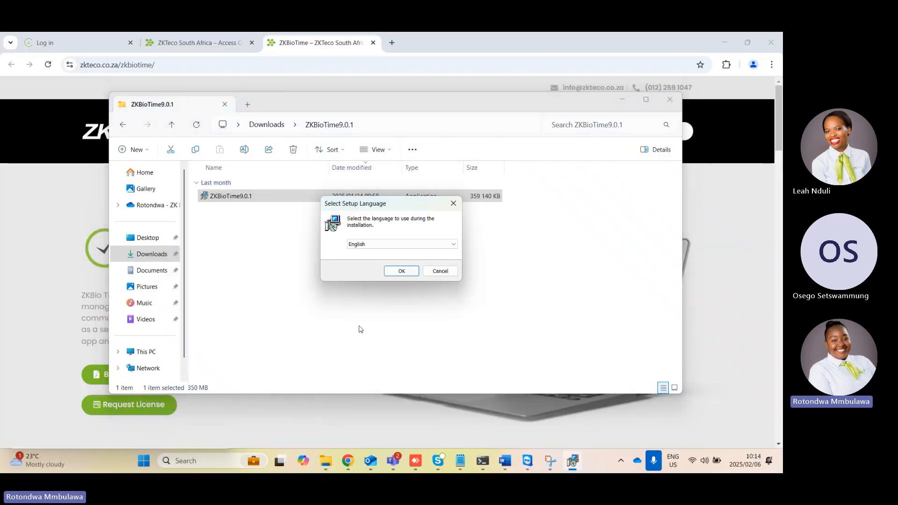
pyautogui.click(401, 272)
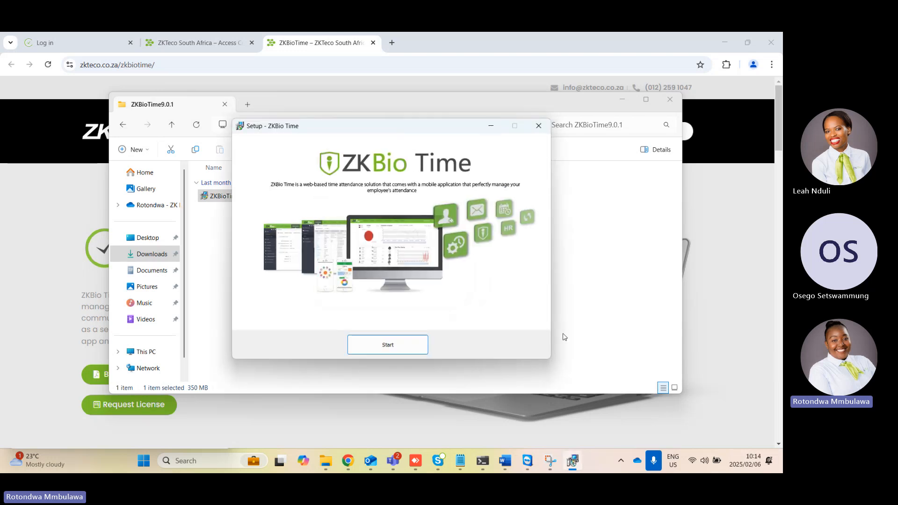
# Start the ZKBio Time setup, accept all three agreements, and keep C:\ZKBioTime as the installation folder
pyautogui.click(390, 348)
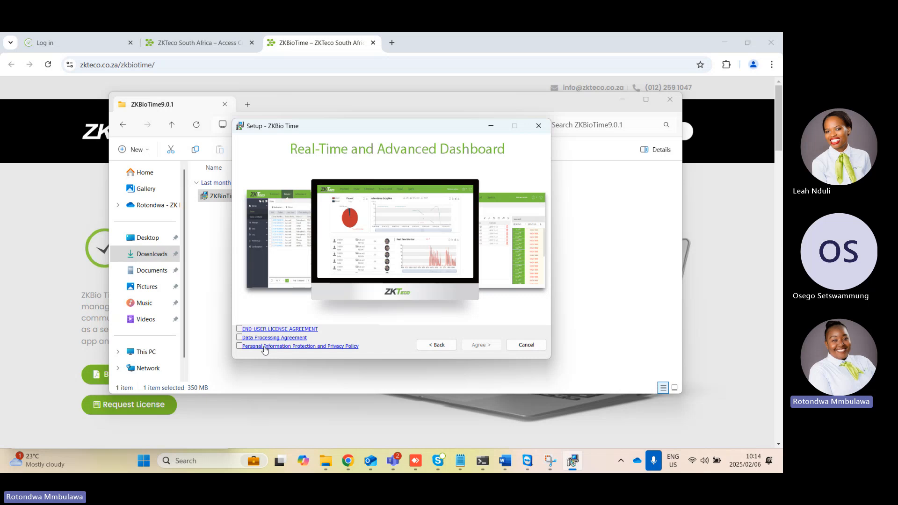
pyautogui.click(239, 329)
pyautogui.click(240, 338)
pyautogui.click(240, 346)
pyautogui.click(478, 345)
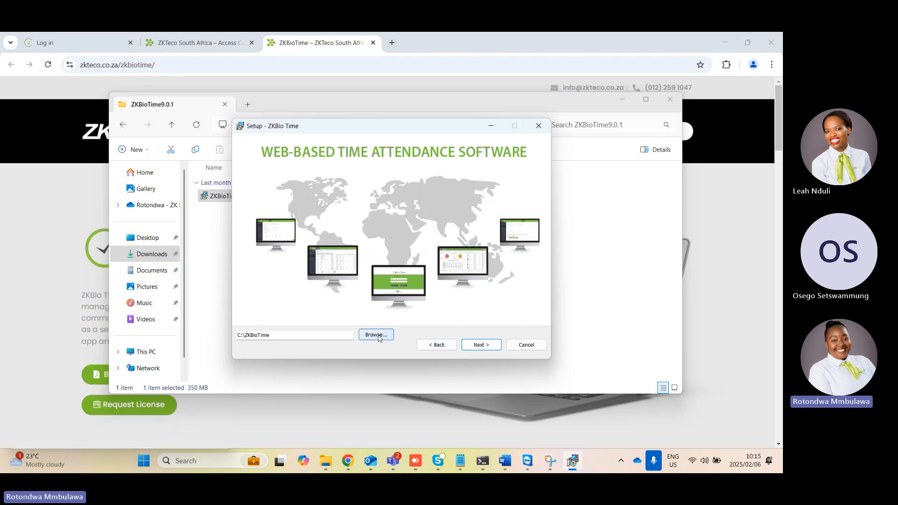
pyautogui.click(481, 349)
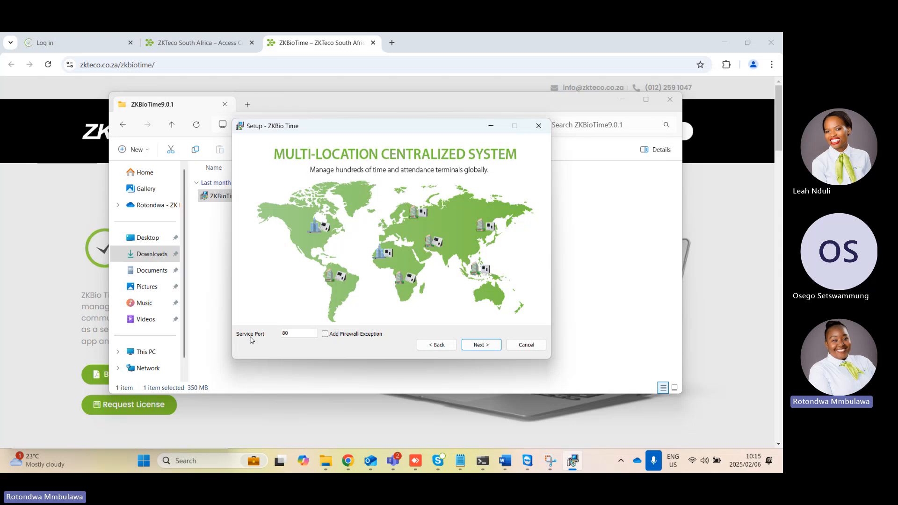
# Try to continue the setup with service port 80
pyautogui.click(310, 331)
pyautogui.click(325, 335)
pyautogui.click(326, 334)
pyautogui.click(484, 347)
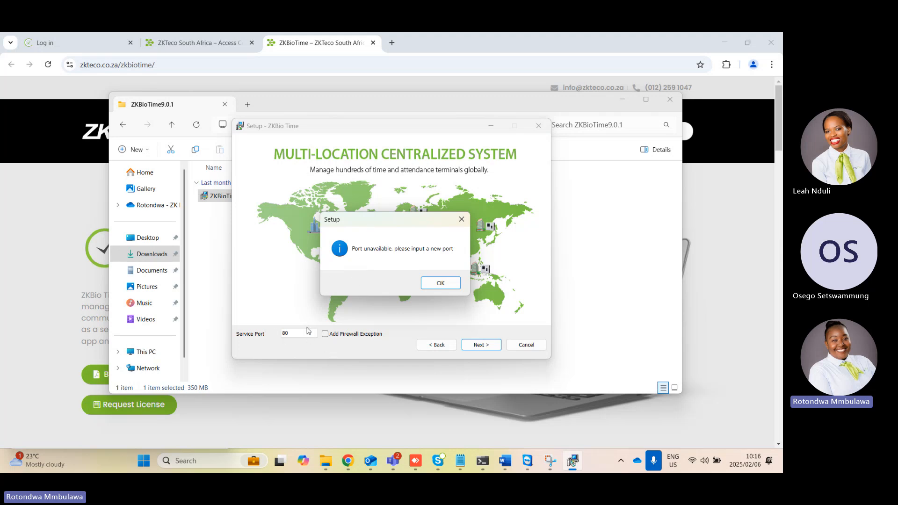
# Set the service port to 8081 with a firewall exception added and continue to the database options
pyautogui.click(441, 283)
pyautogui.click(309, 333)
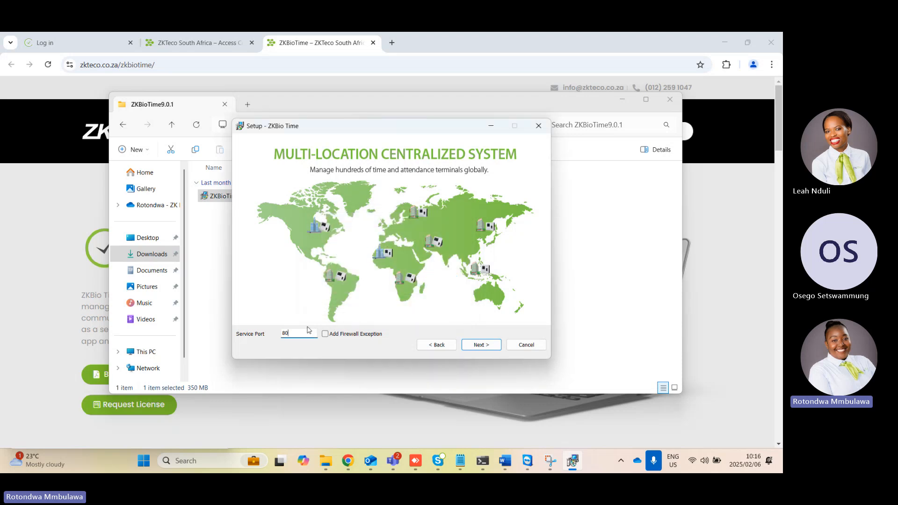
pyautogui.write('81')
pyautogui.click(325, 334)
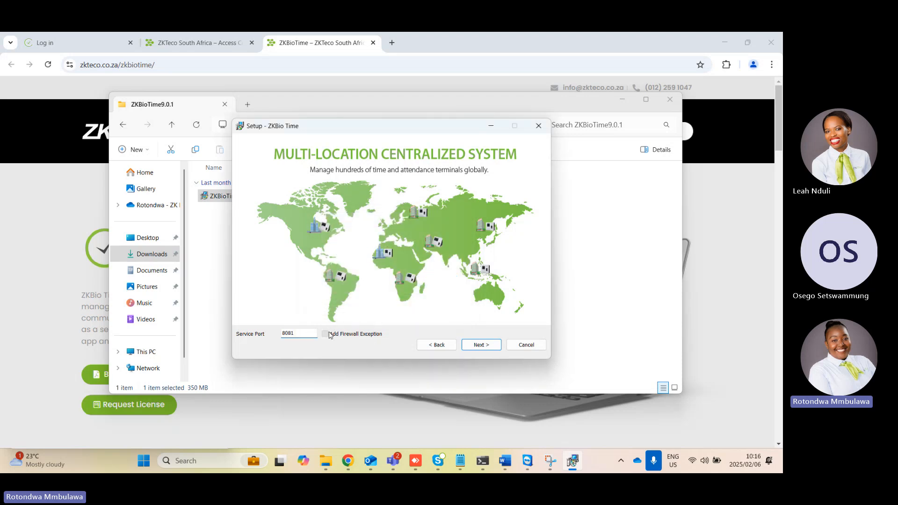
pyautogui.click(482, 347)
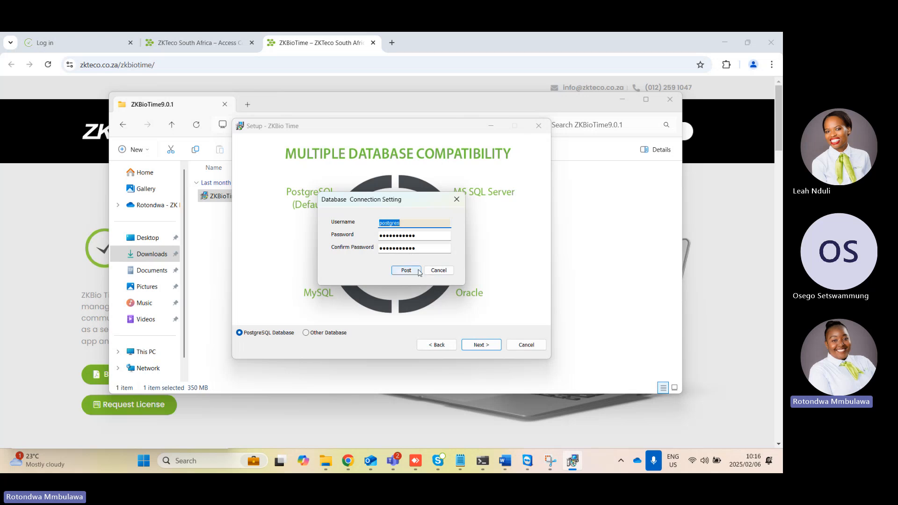
# Review the MySQL connection settings among the other database options and close them without saving
pyautogui.click(438, 271)
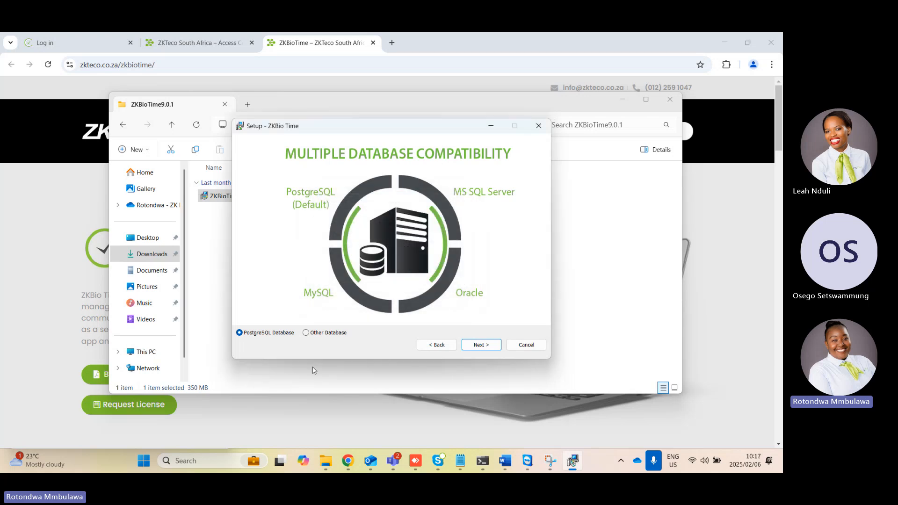
pyautogui.click(305, 333)
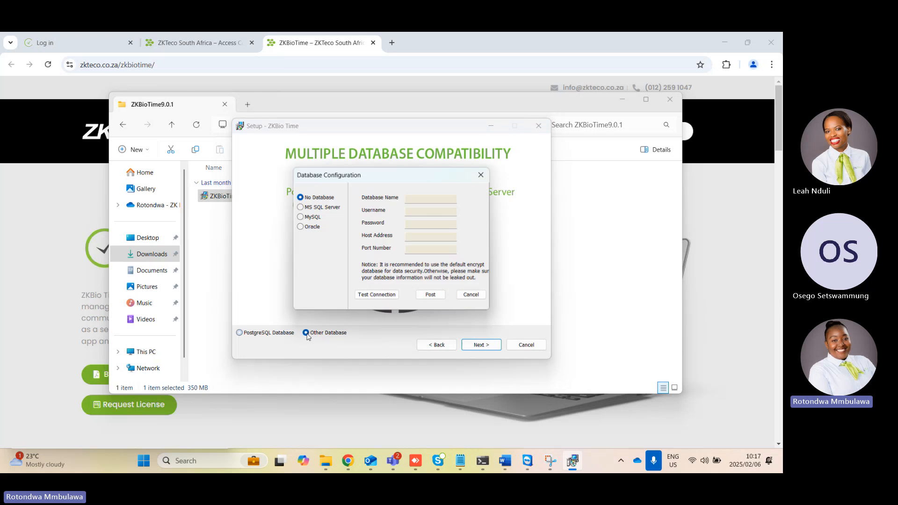
pyautogui.click(301, 218)
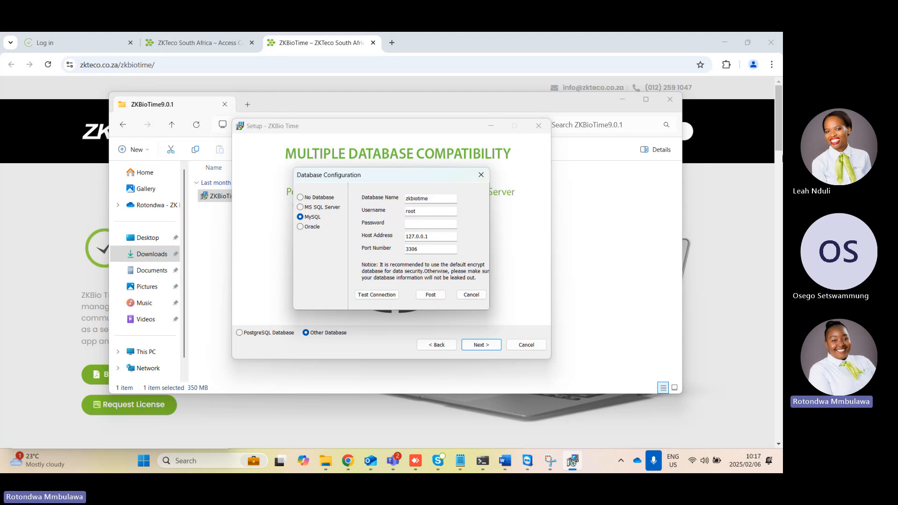
pyautogui.click(481, 175)
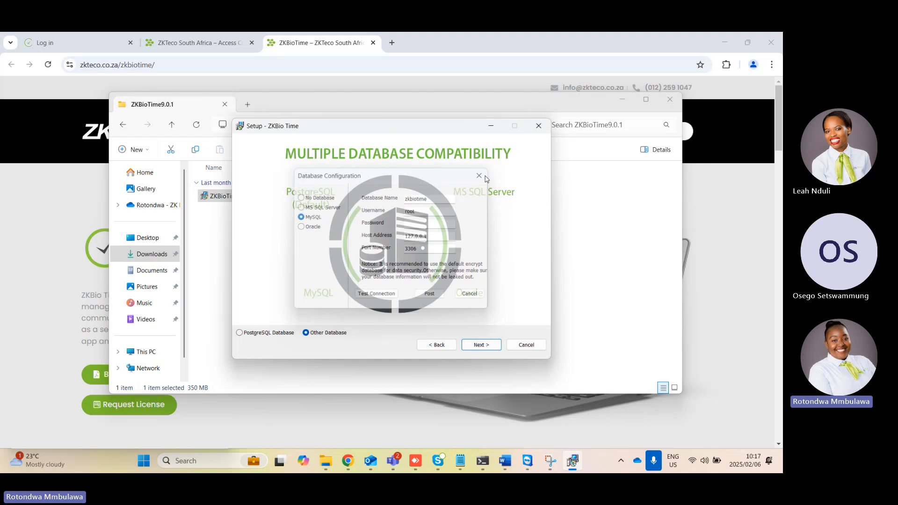
# Choose the PostgreSQL database with its default connection settings and keep C:\ZKBioTime\files\backup\ as the database backup path
pyautogui.click(240, 332)
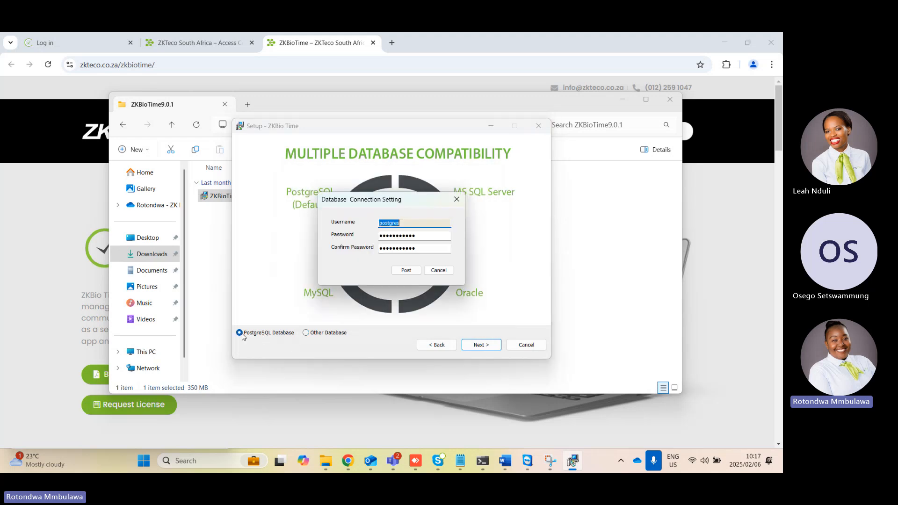
pyautogui.click(407, 272)
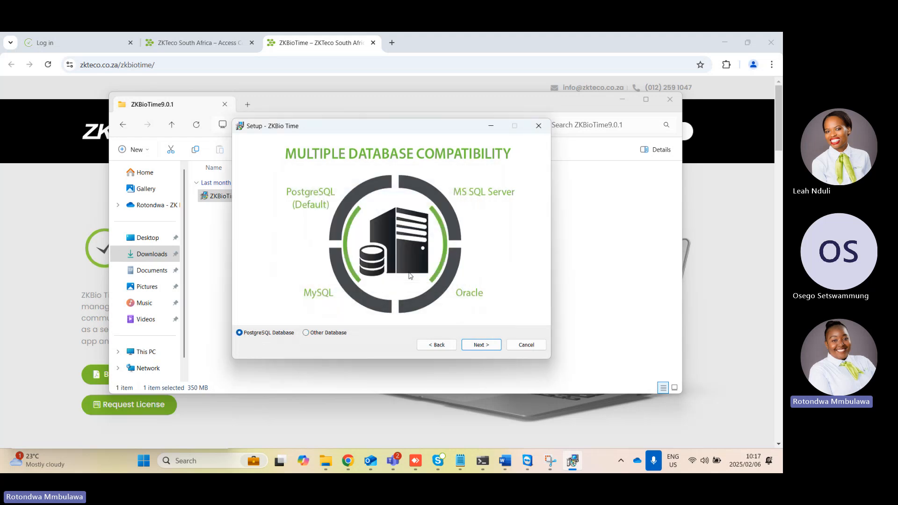
pyautogui.click(480, 345)
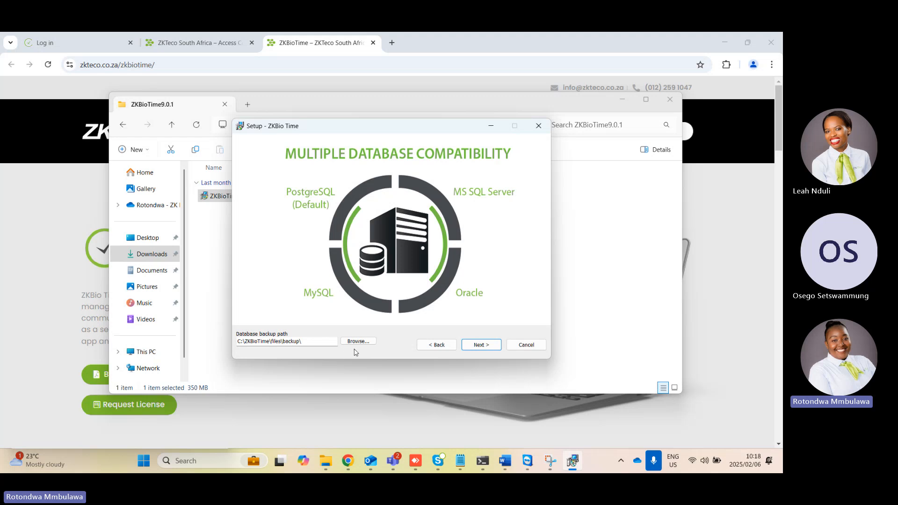
pyautogui.click(477, 349)
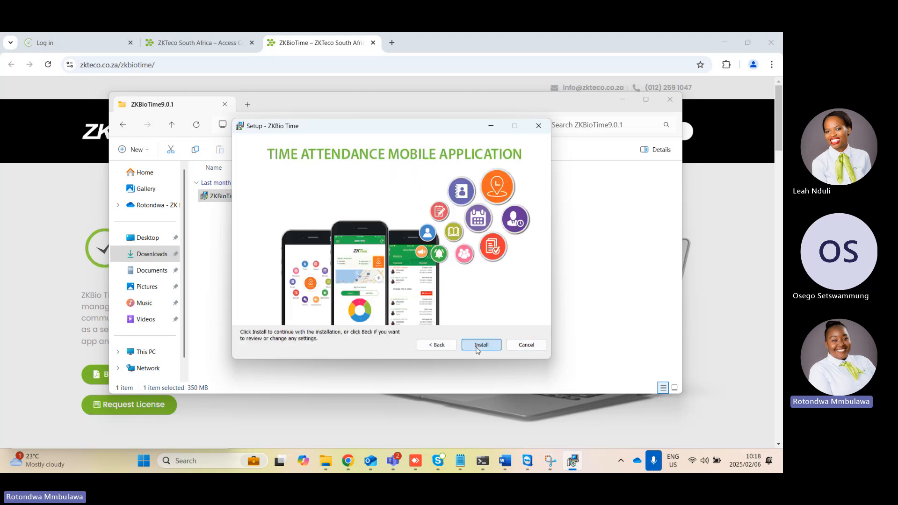
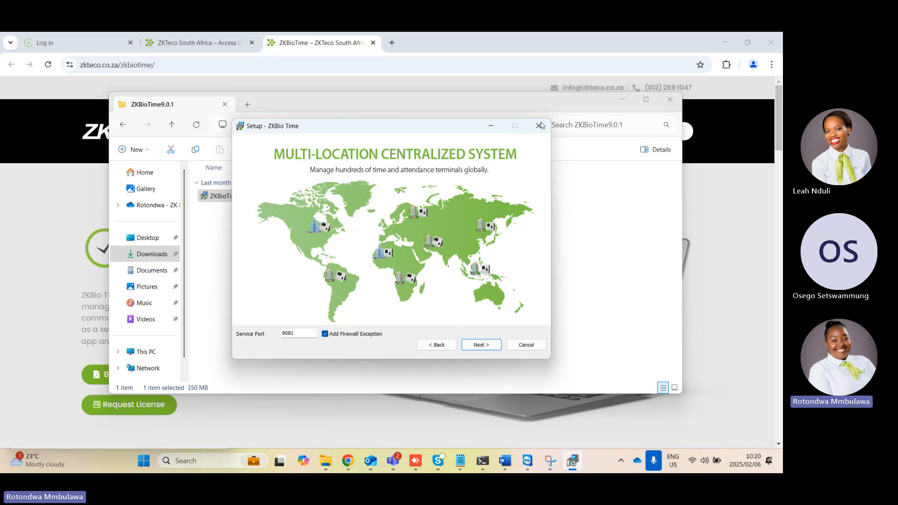
# Exit the ZKBio Time setup without installing and close the ZKBioTime9.0.1 folder
pyautogui.click(527, 344)
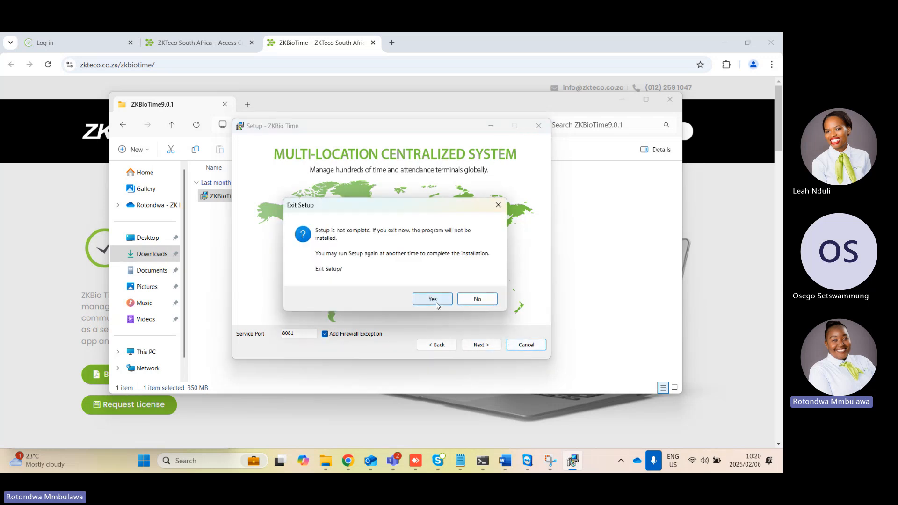
pyautogui.click(433, 299)
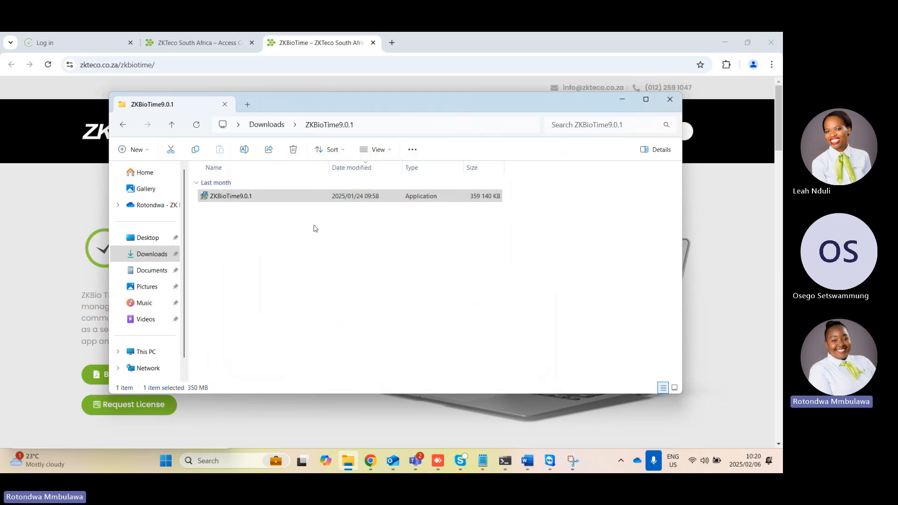
pyautogui.click(670, 99)
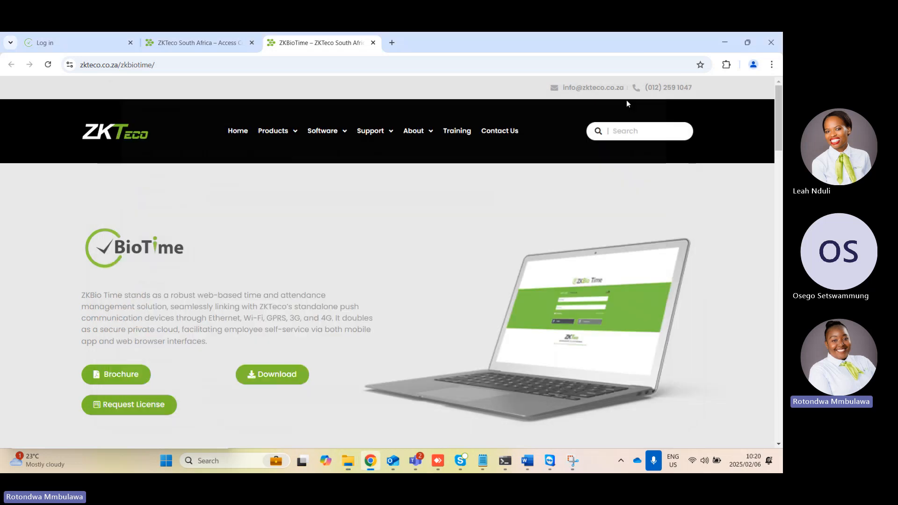
# Go to the local ZKBio Time login page and view its software version and license information
pyautogui.click(70, 42)
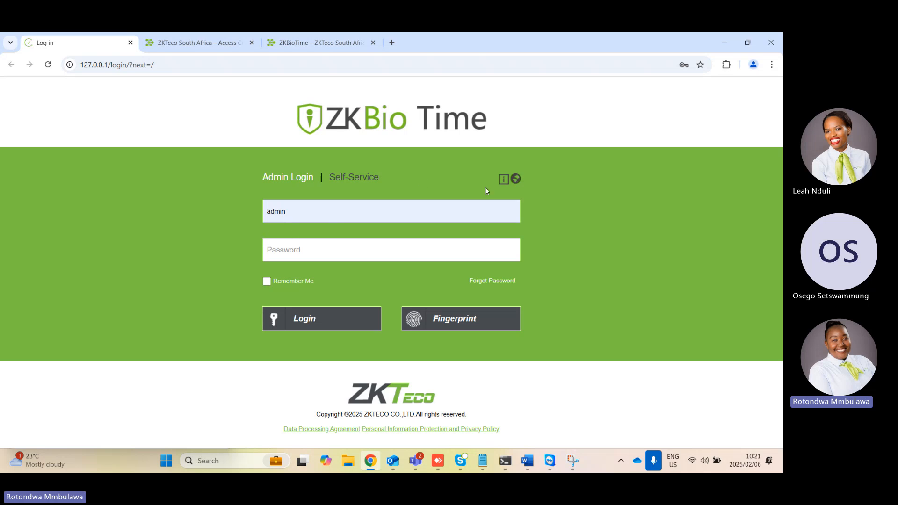
pyautogui.click(505, 180)
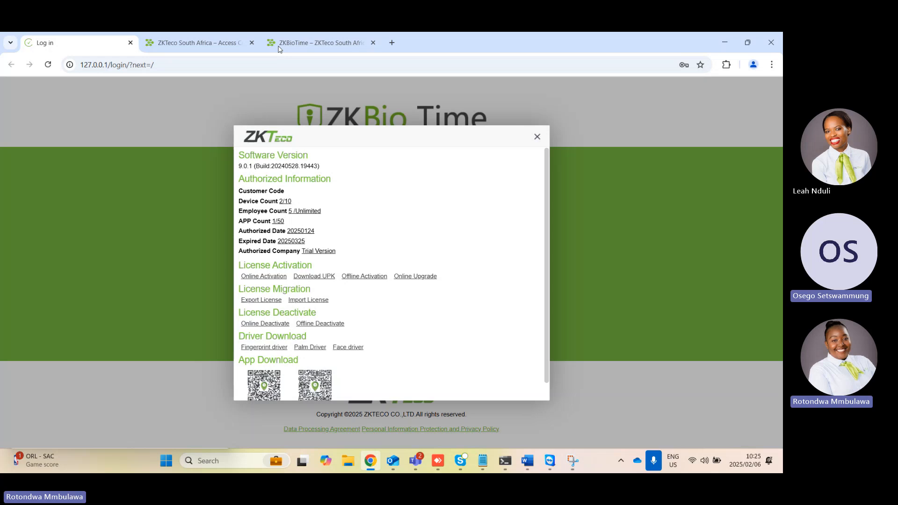
# Search the web for "zbiotime app" in place of the ZKTeco South Africa home page
pyautogui.click(528, 65)
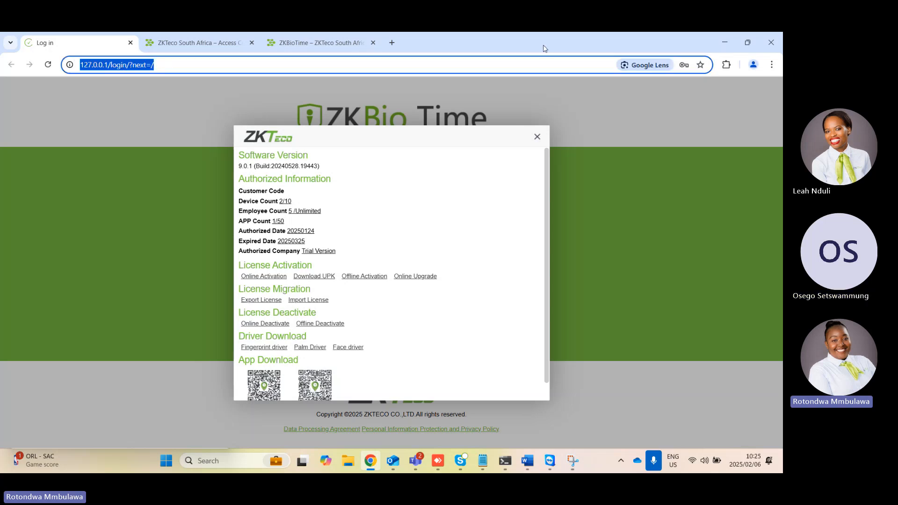
pyautogui.click(485, 65)
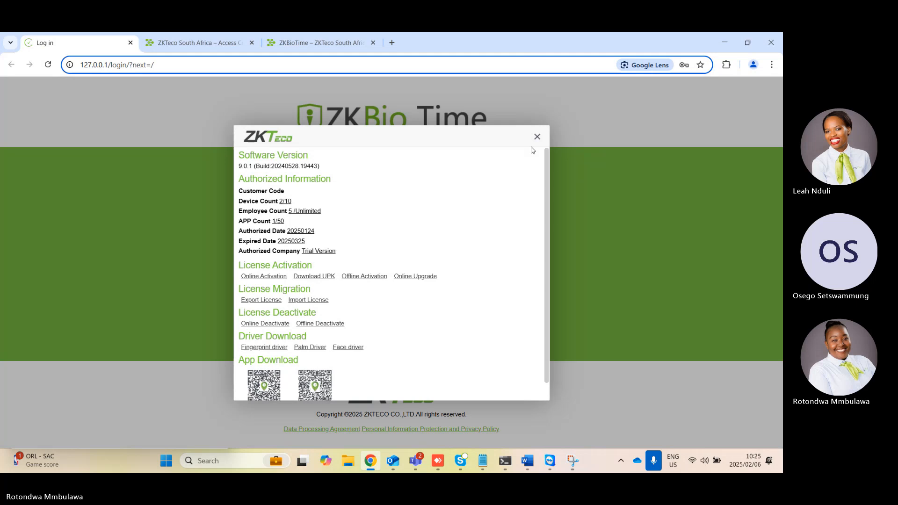
pyautogui.click(175, 49)
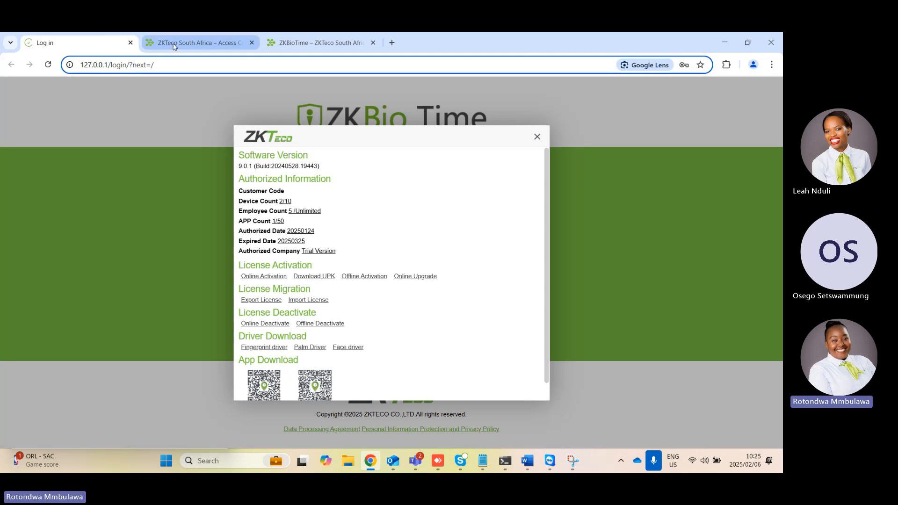
pyautogui.click(137, 65)
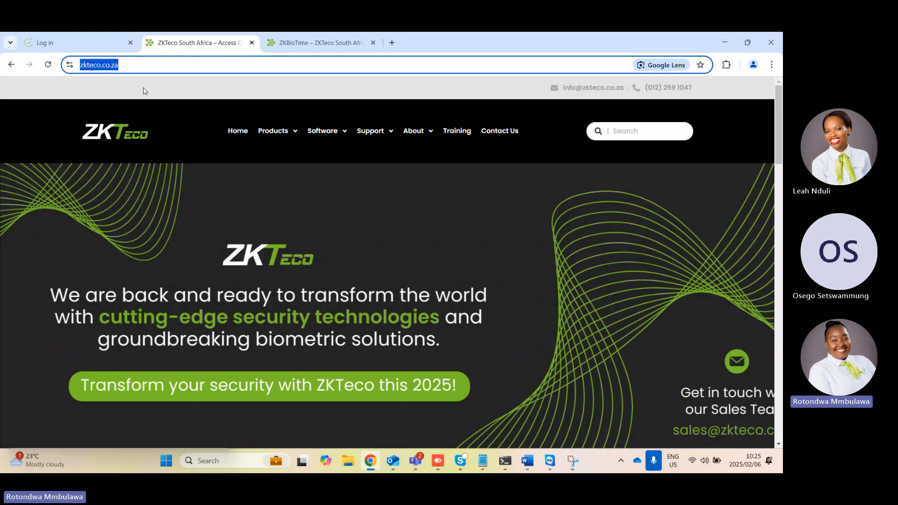
pyautogui.write('zbi')
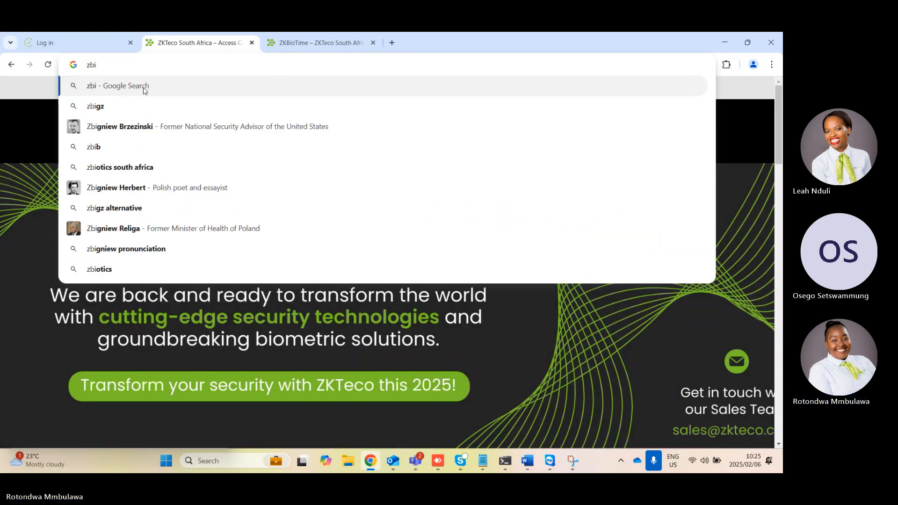
pyautogui.write('otime')
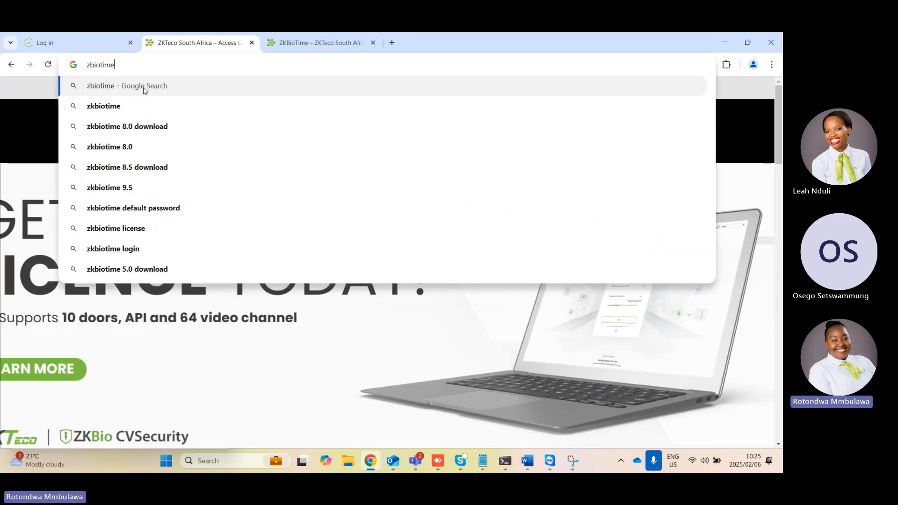
pyautogui.write(' app')
pyautogui.press('Return')
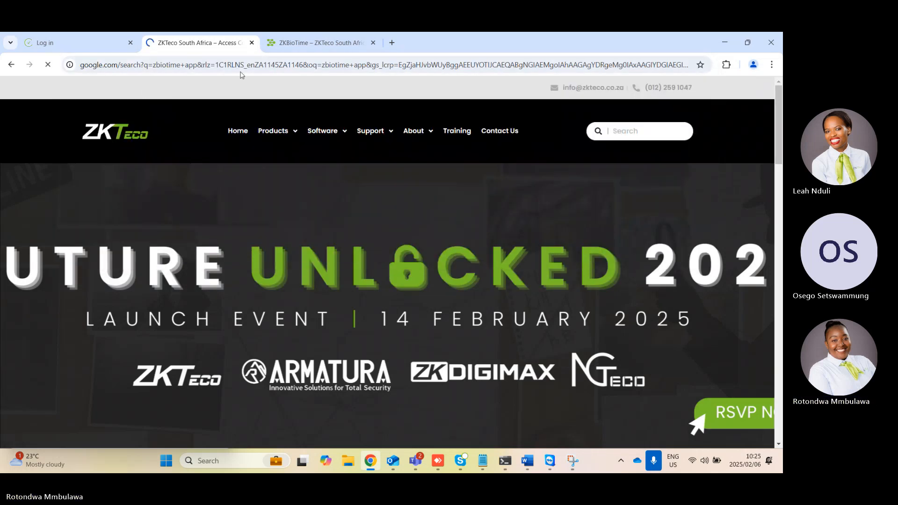
# Open ZKTeco's ZKBio Time Mobile APP page from the search results and view the Android and iOS downloads
pyautogui.scroll(-3, 182, 270)
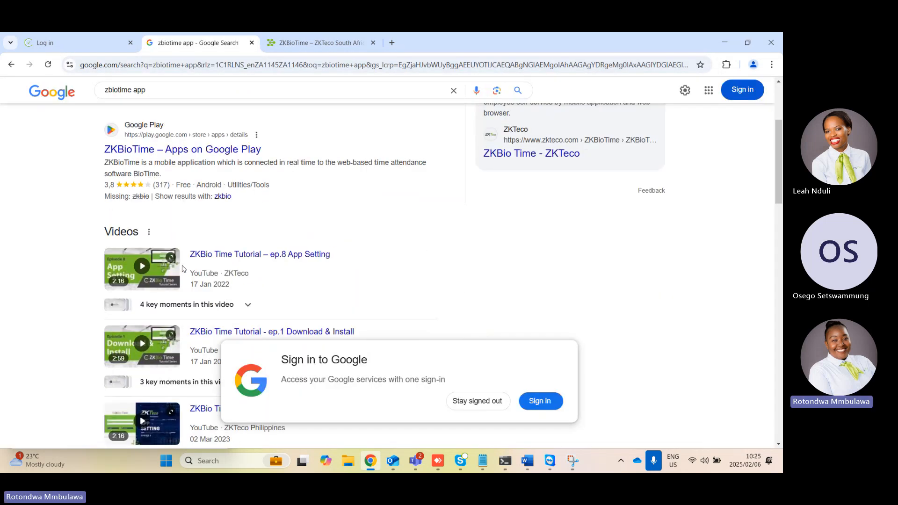
pyautogui.scroll(4, 183, 269)
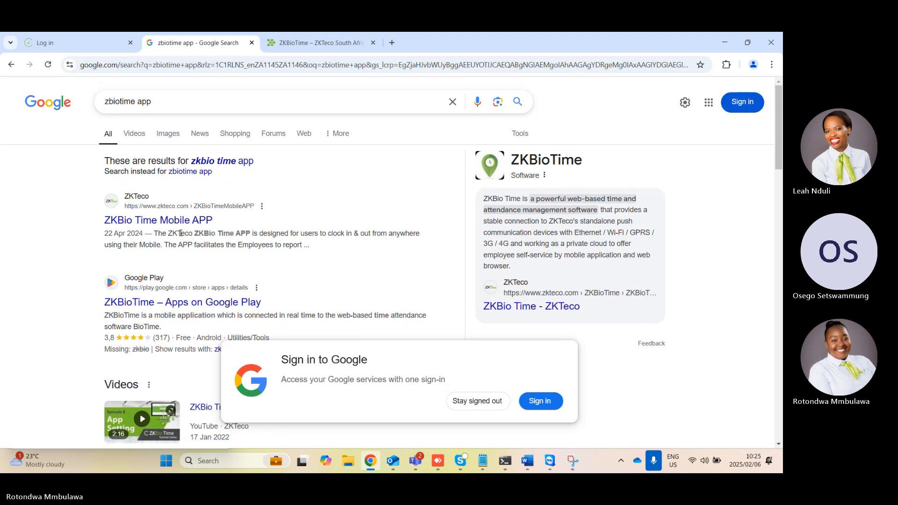
pyautogui.click(182, 221)
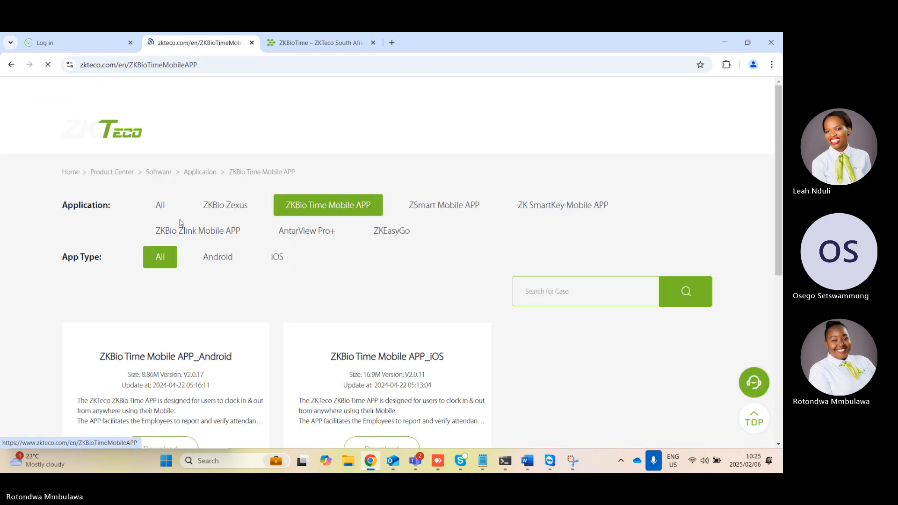
pyautogui.scroll(-2, 262, 278)
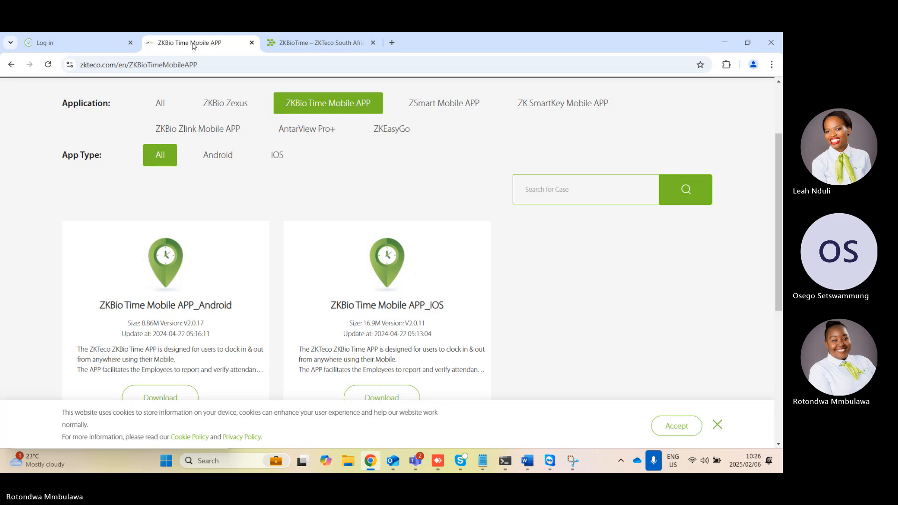
# Return to the ZKBio Time license information and open the Online Activation form, authenticating with the prefilled admin credentials
pyautogui.click(98, 40)
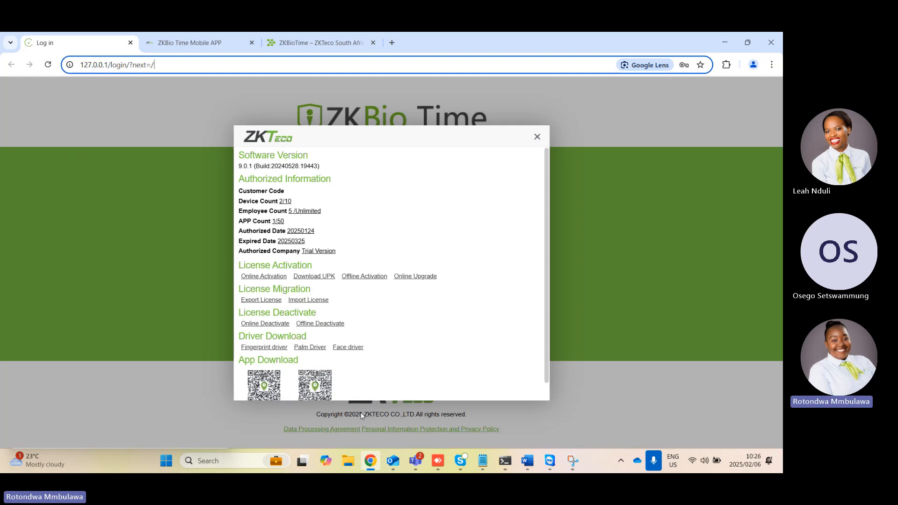
pyautogui.click(250, 279)
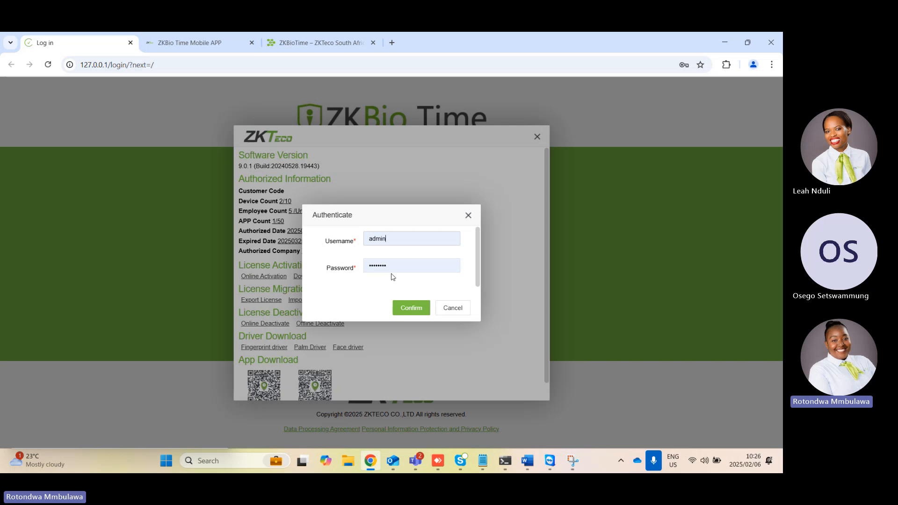
pyautogui.click(410, 308)
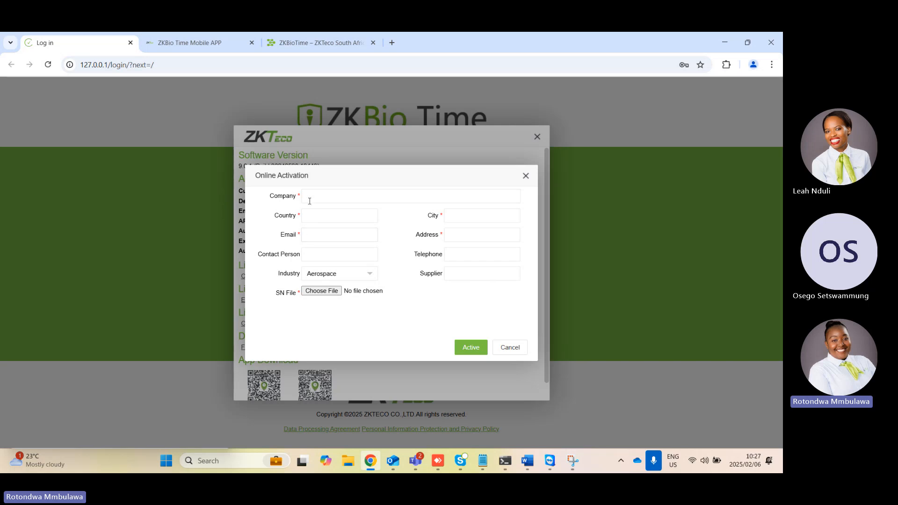
# Attach "The Security Mill - BioTime 8 - Device Limit 50-SN (1) 1" as the SN file and cancel the online activation
pyautogui.click(320, 295)
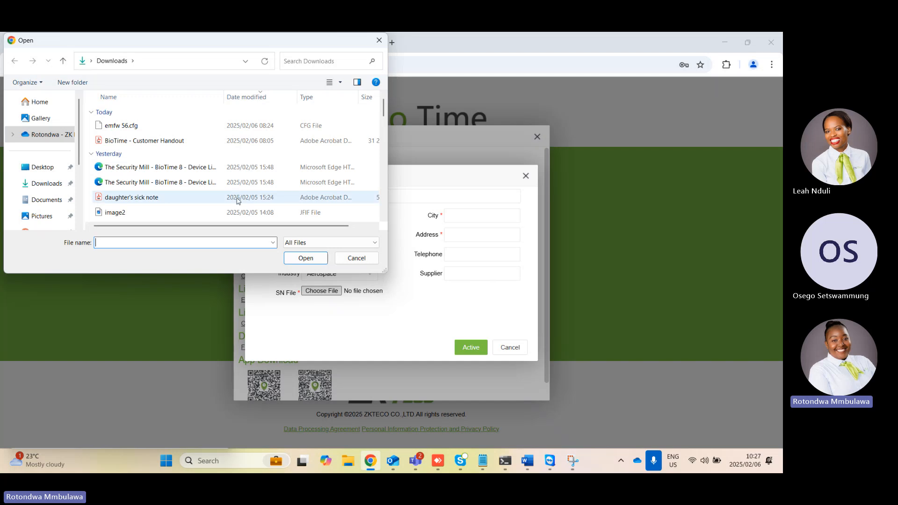
pyautogui.click(203, 169)
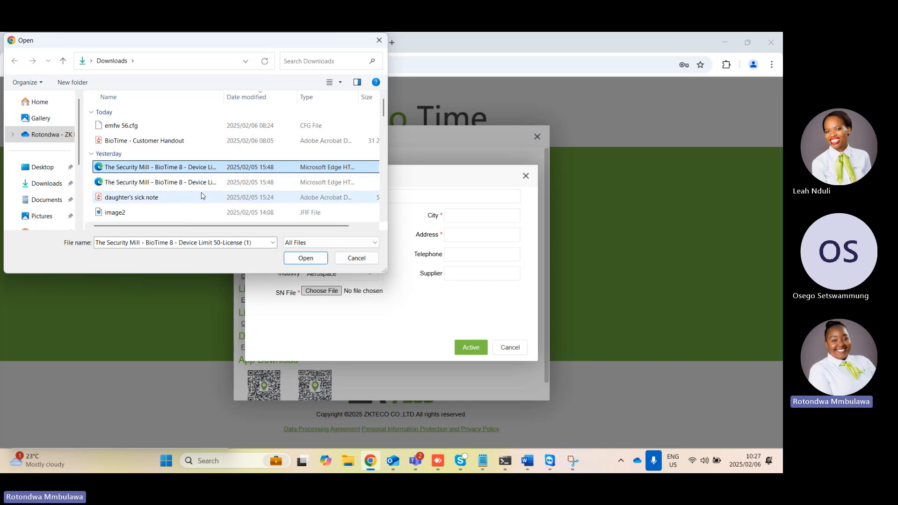
pyautogui.click(200, 186)
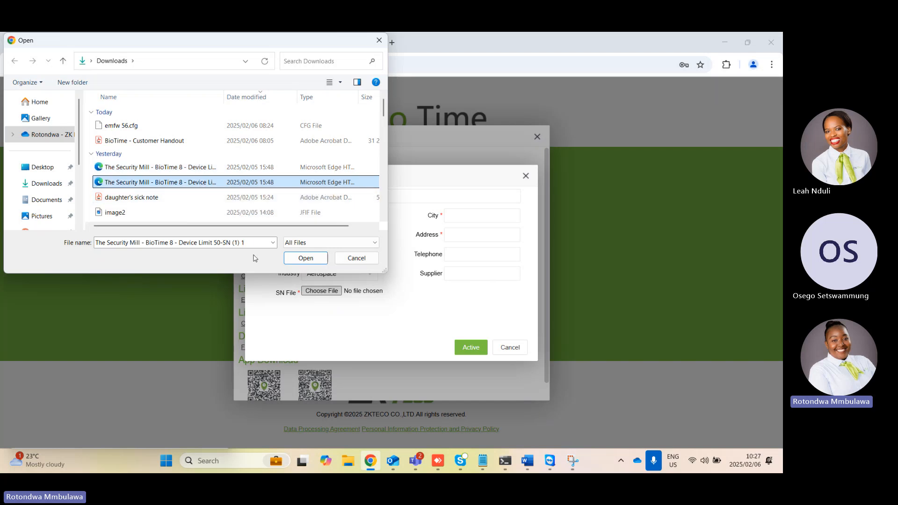
pyautogui.click(299, 258)
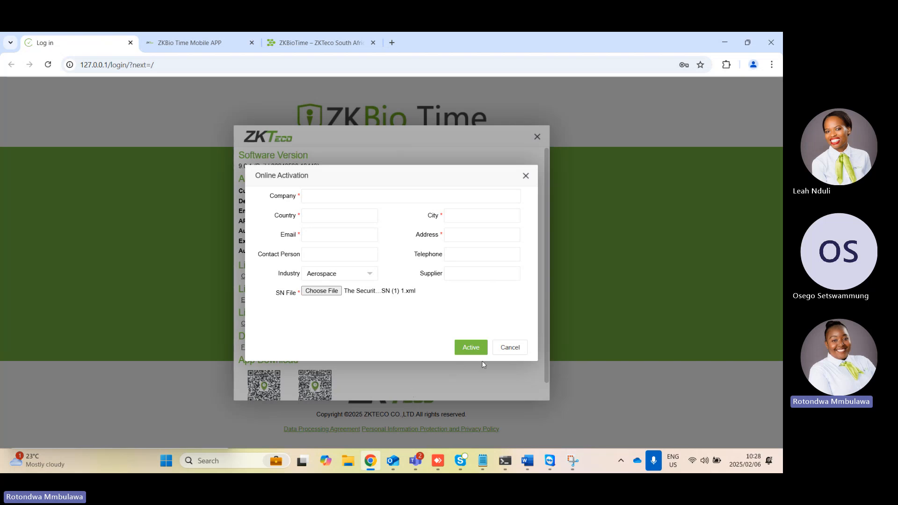
pyautogui.click(510, 348)
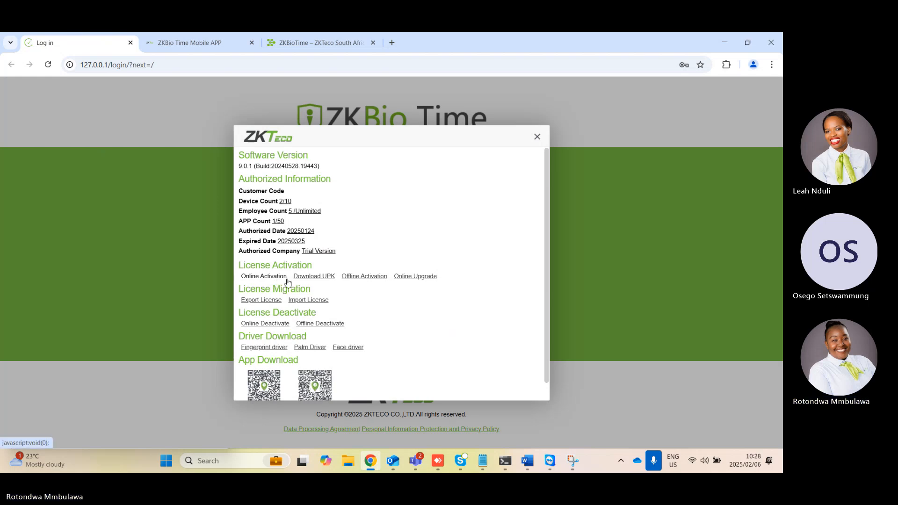
# Review the Download UPK form using the prefilled admin credentials, and close it together with the license information
pyautogui.click(305, 277)
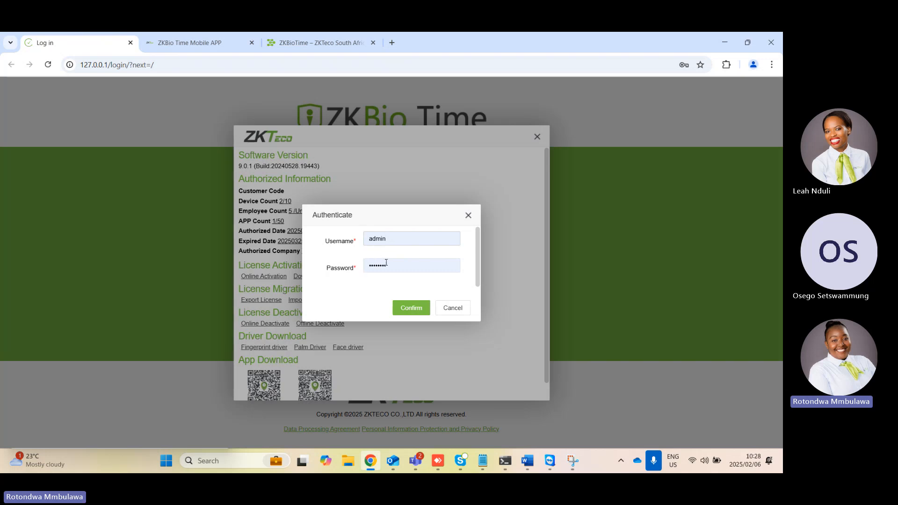
pyautogui.click(413, 308)
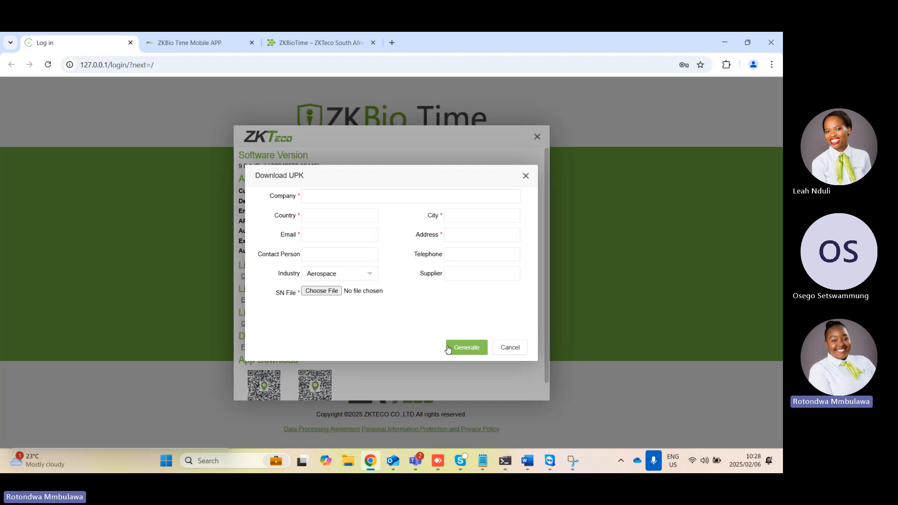
pyautogui.click(526, 177)
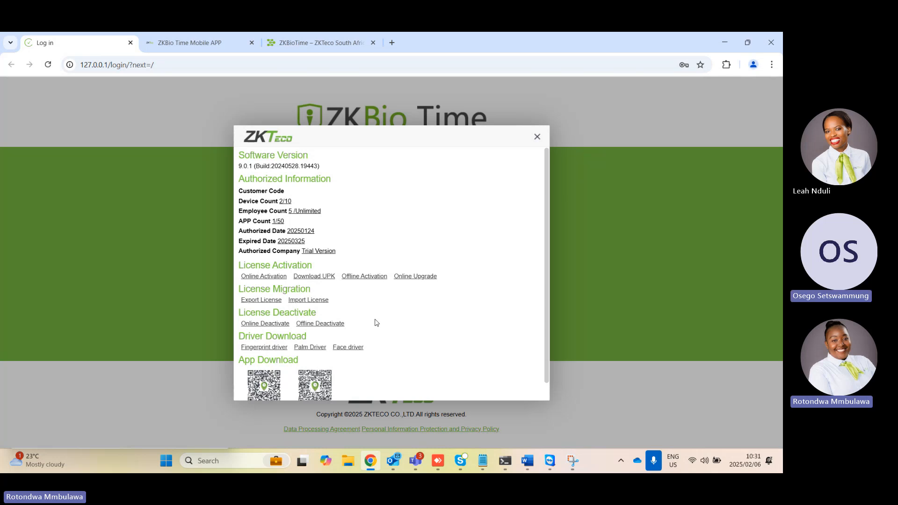
pyautogui.click(537, 137)
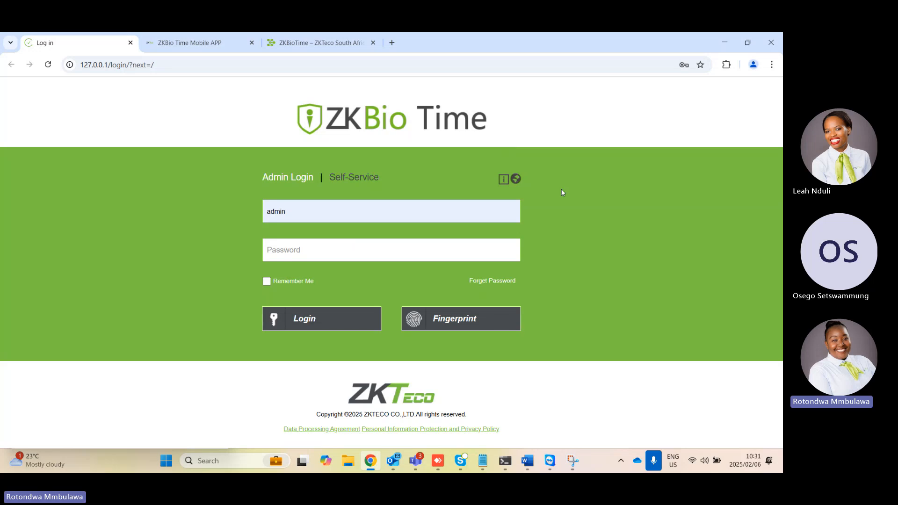
# Look through the available login page languages and close the language settings without changing English
pyautogui.click(516, 179)
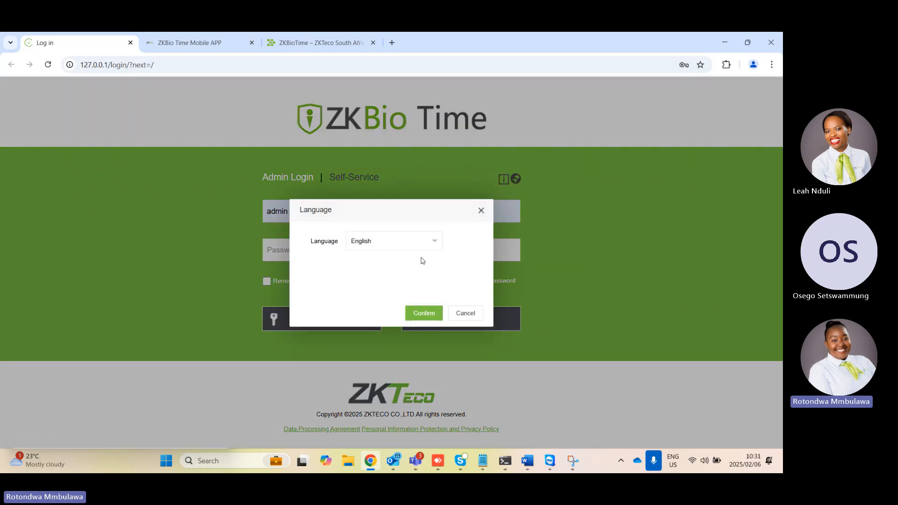
pyautogui.click(442, 244)
pyautogui.scroll(-4, 405, 325)
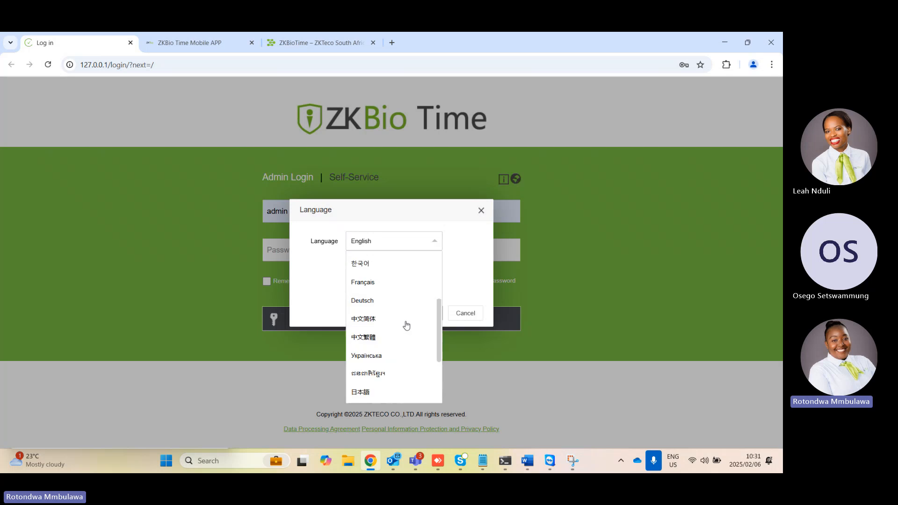
pyautogui.scroll(5, 391, 336)
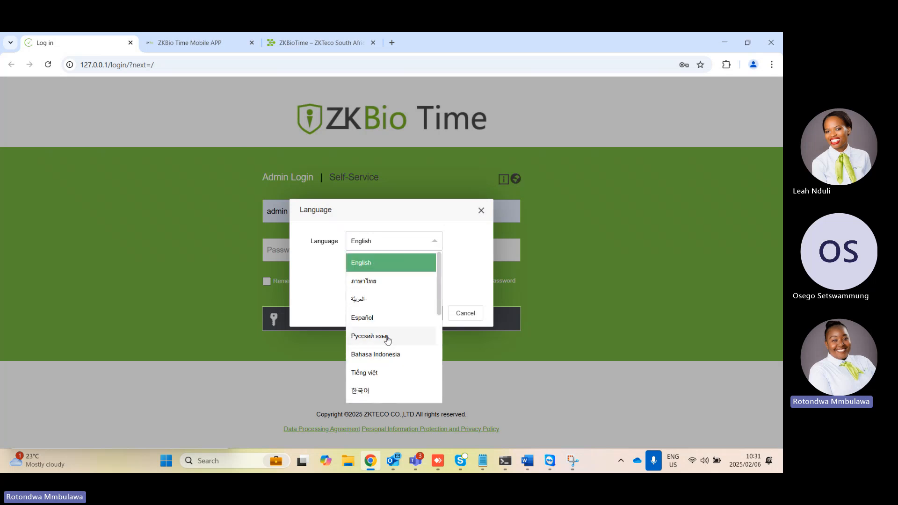
pyautogui.scroll(-5, 387, 337)
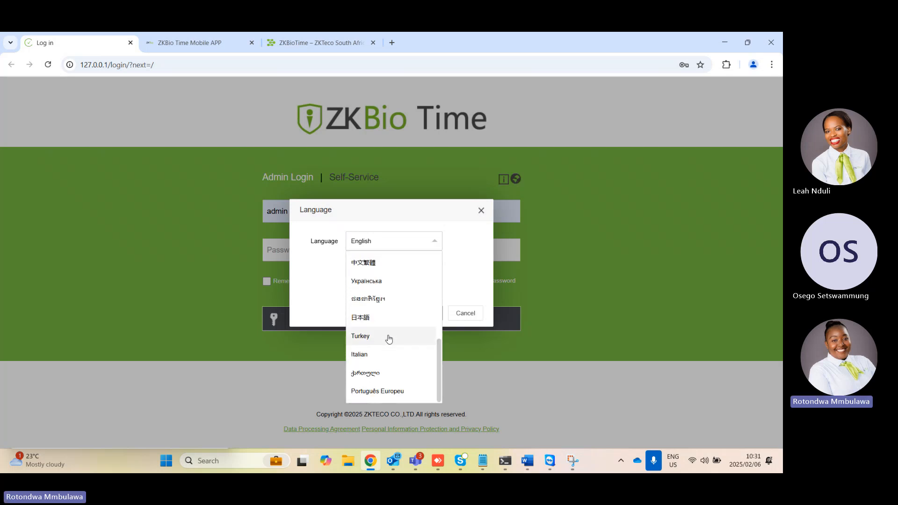
pyautogui.scroll(5, 387, 336)
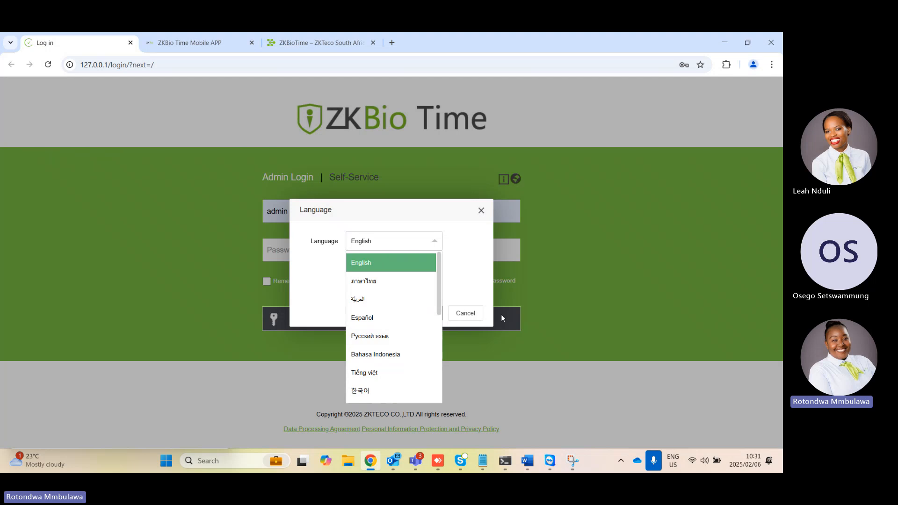
pyautogui.click(464, 263)
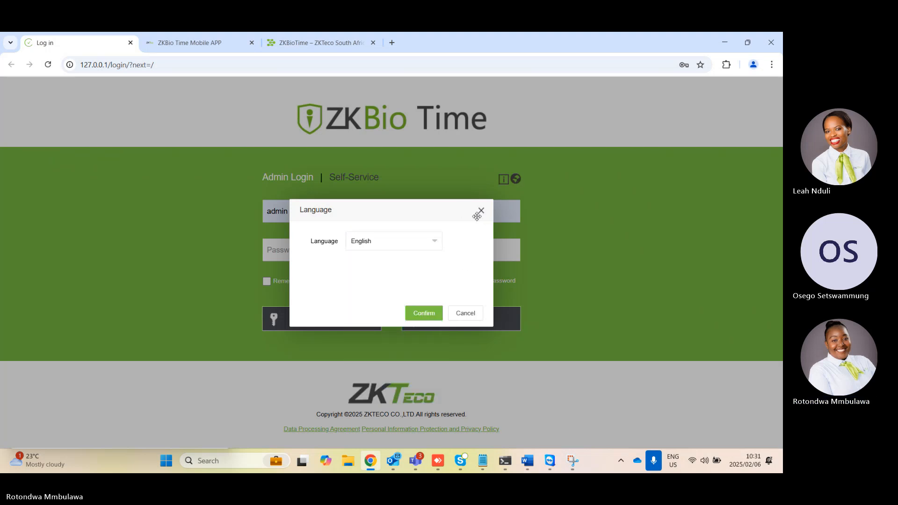
pyautogui.click(465, 313)
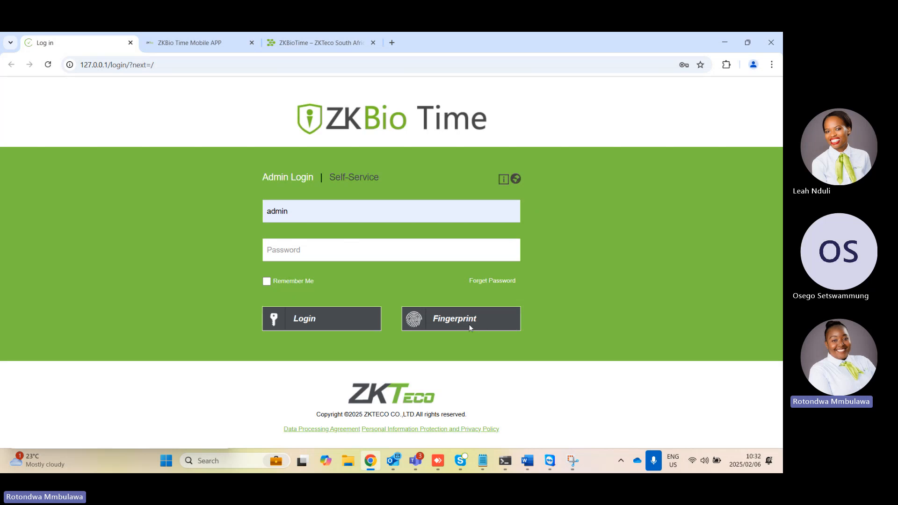
# Log in to ZKBio Time as admin, filling in the account password
pyautogui.click(397, 248)
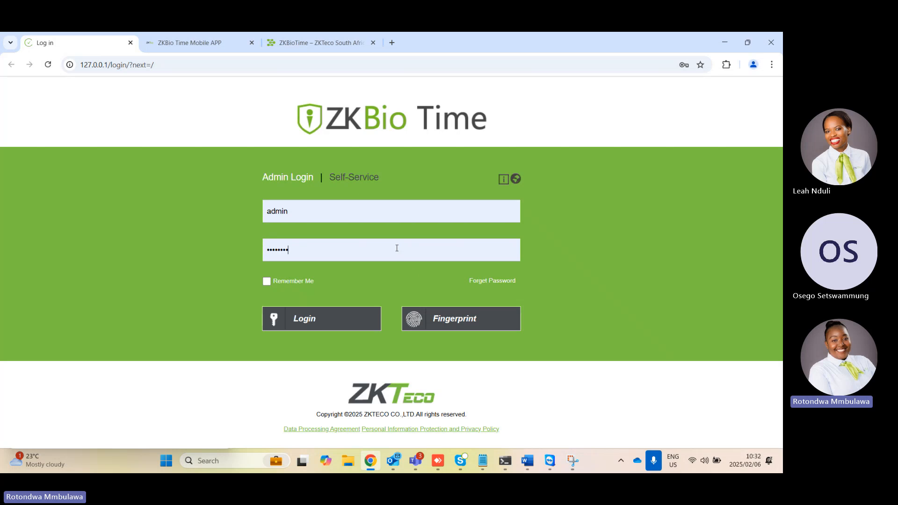
pyautogui.click(351, 212)
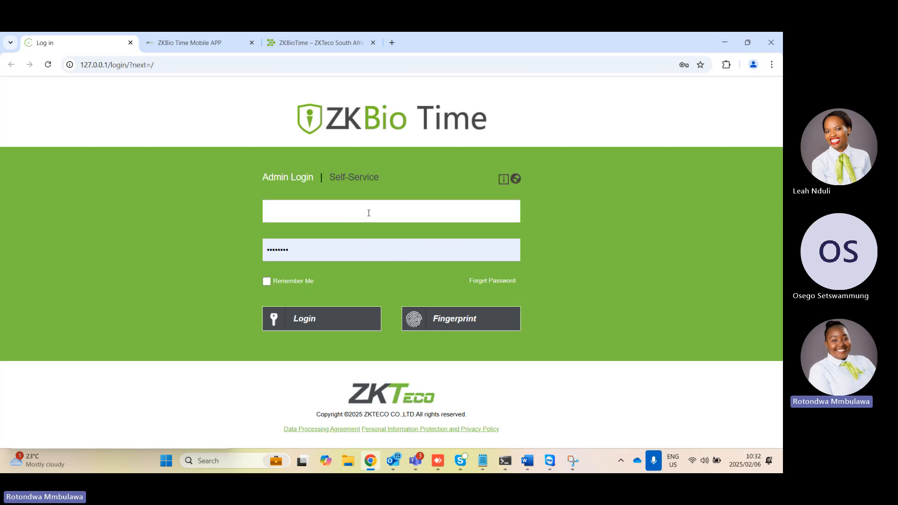
pyautogui.write('admin')
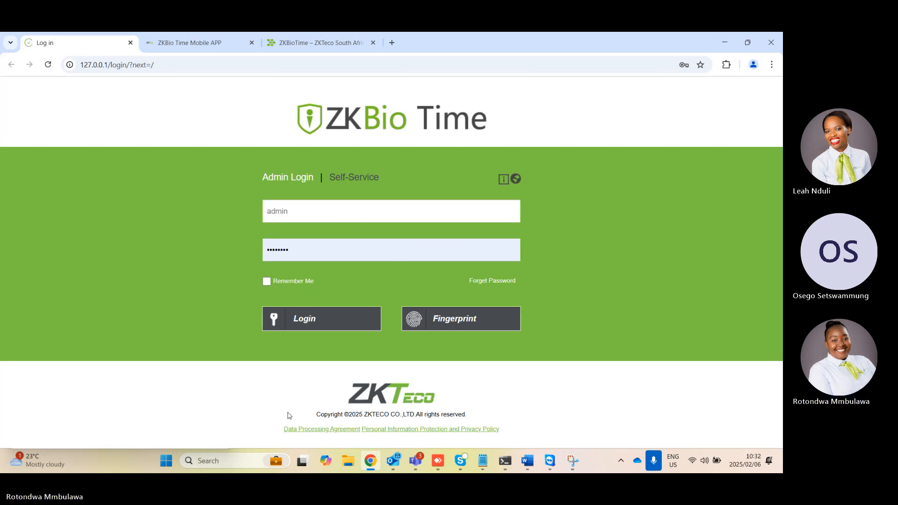
pyautogui.click(324, 326)
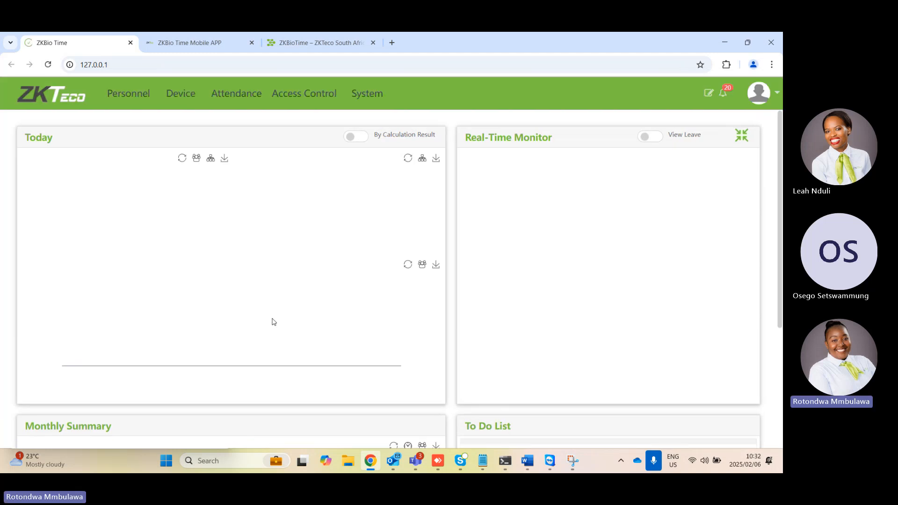
# Examine the dashboard's attendance, device status, real-time monitor, monthly summary and to-do sections
pyautogui.click(717, 251)
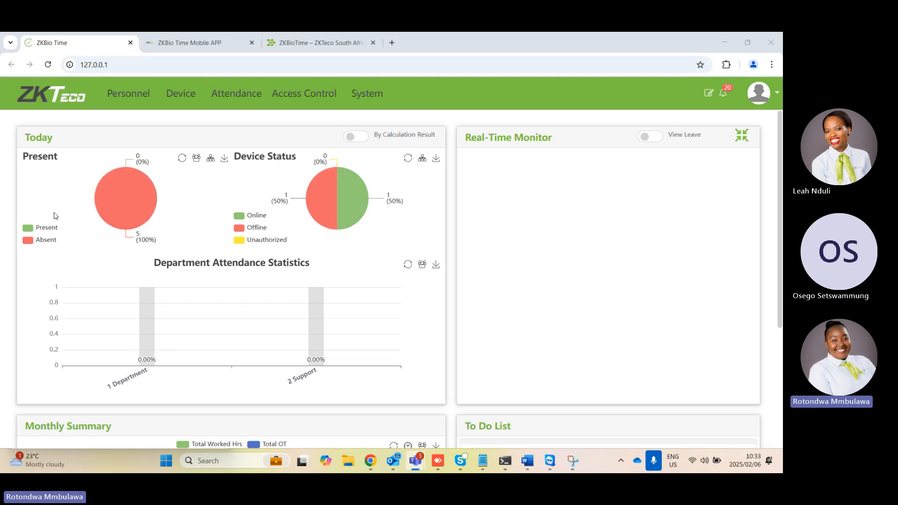
pyautogui.moveTo(110, 218)
pyautogui.moveTo(146, 358)
pyautogui.scroll(-4, 781, 287)
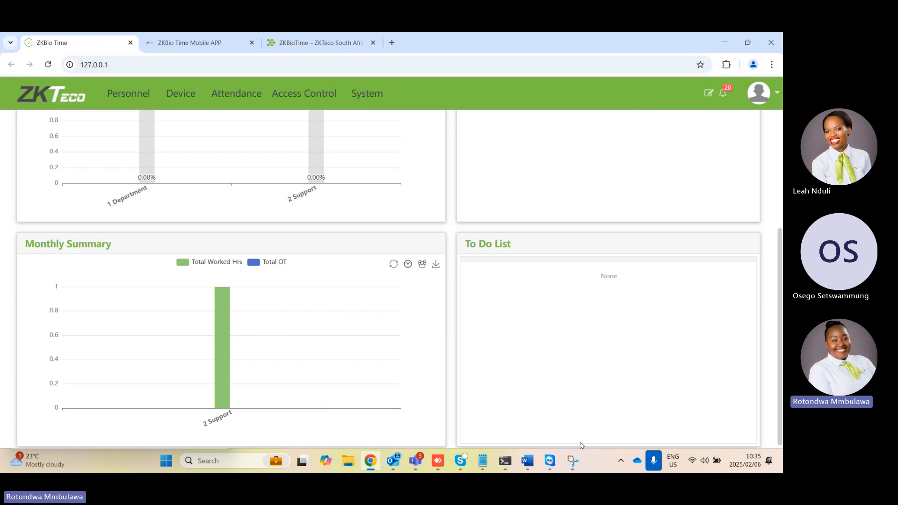
pyautogui.scroll(4, 538, 297)
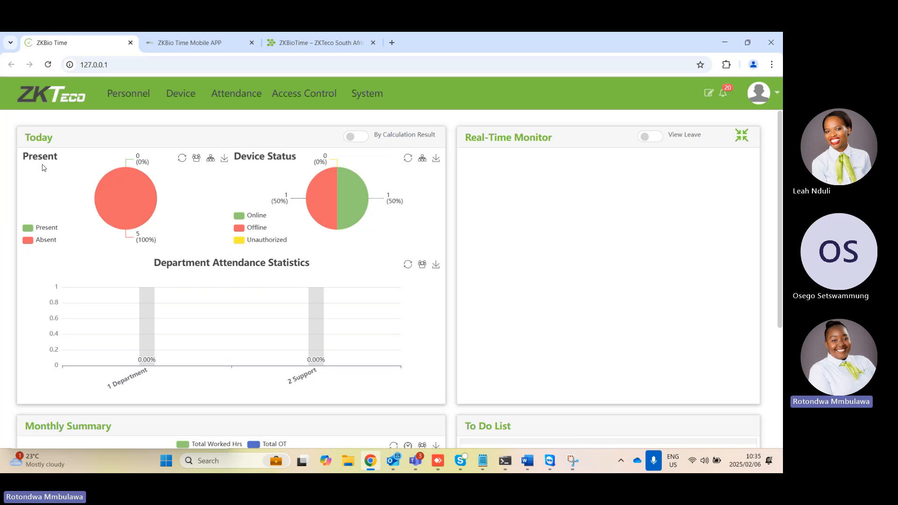
# Open the Personnel department list and try to delete the default department, dismissing the resulting dialog
pyautogui.click(140, 102)
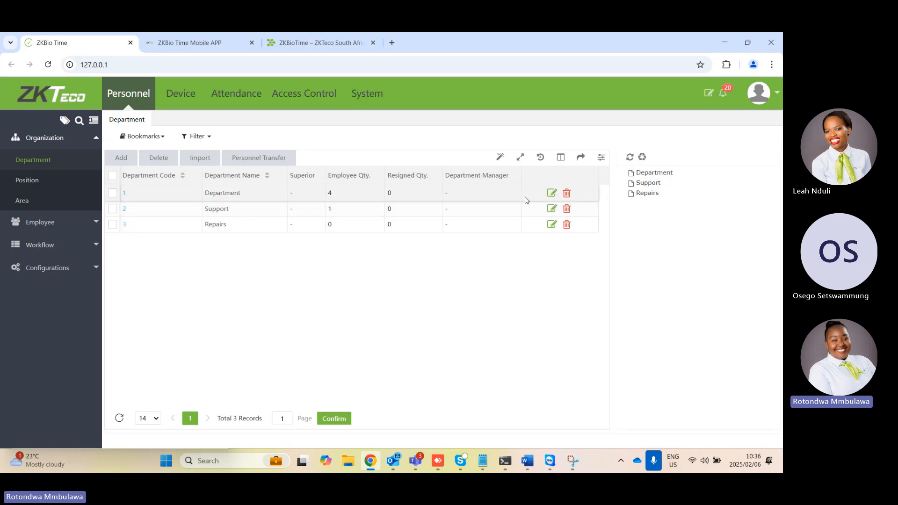
pyautogui.click(566, 194)
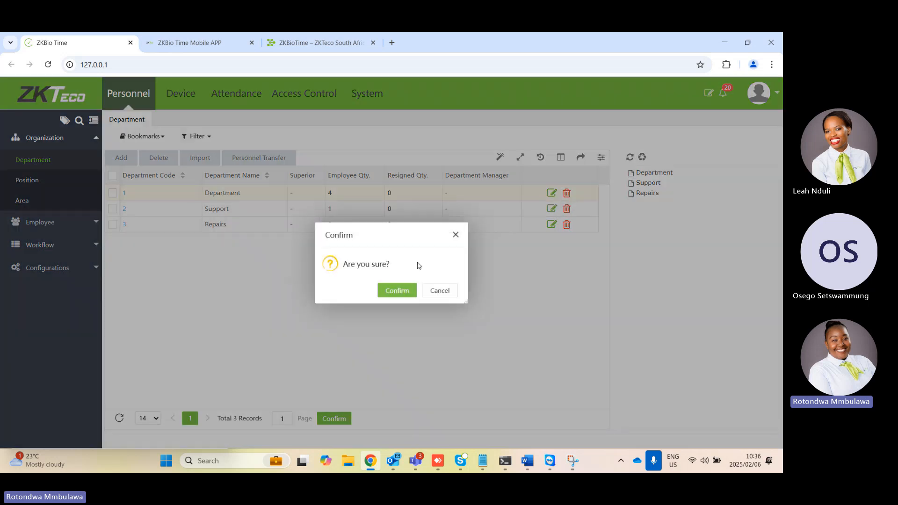
pyautogui.click(397, 290)
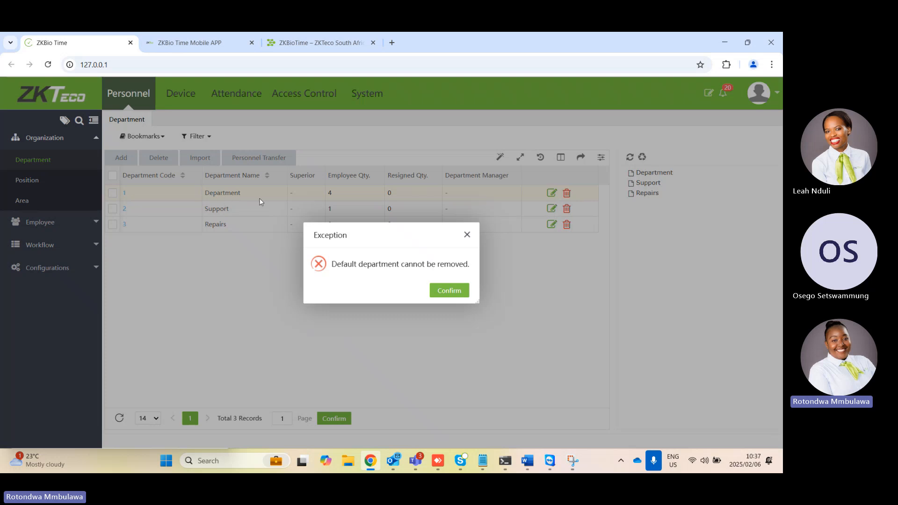
pyautogui.click(467, 235)
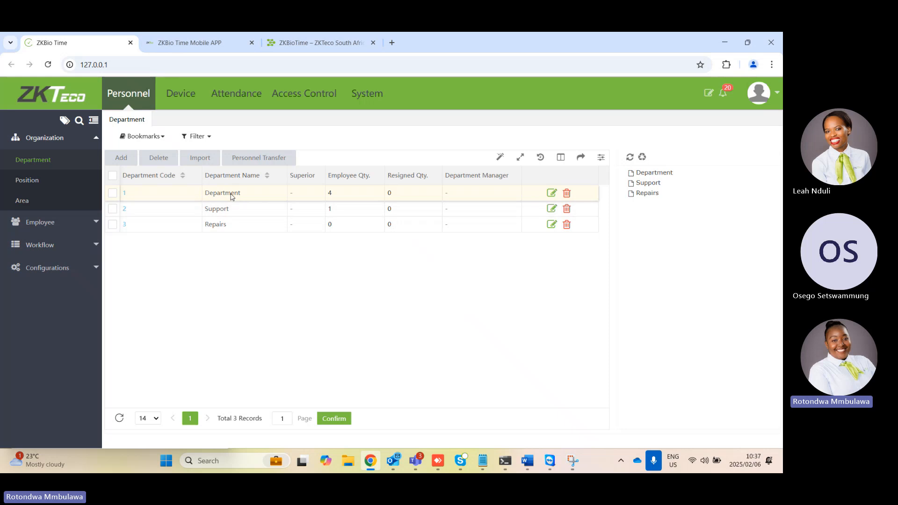
# Open the default department for editing, start changing its name, and cancel the edit
pyautogui.click(552, 194)
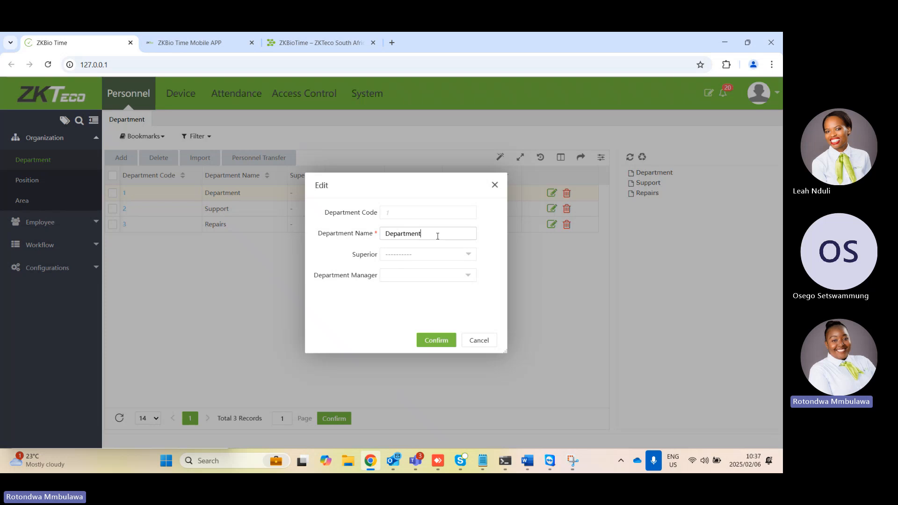
pyautogui.press('BackSpace')
pyautogui.press('BackSpace')
pyautogui.press('BackSpace')
pyautogui.press('BackSpace')
pyautogui.press('BackSpace')
pyautogui.press('BackSpace')
pyautogui.press('BackSpace')
pyautogui.press('BackSpace')
pyautogui.press('BackSpace')
pyautogui.press('BackSpace')
pyautogui.click(479, 341)
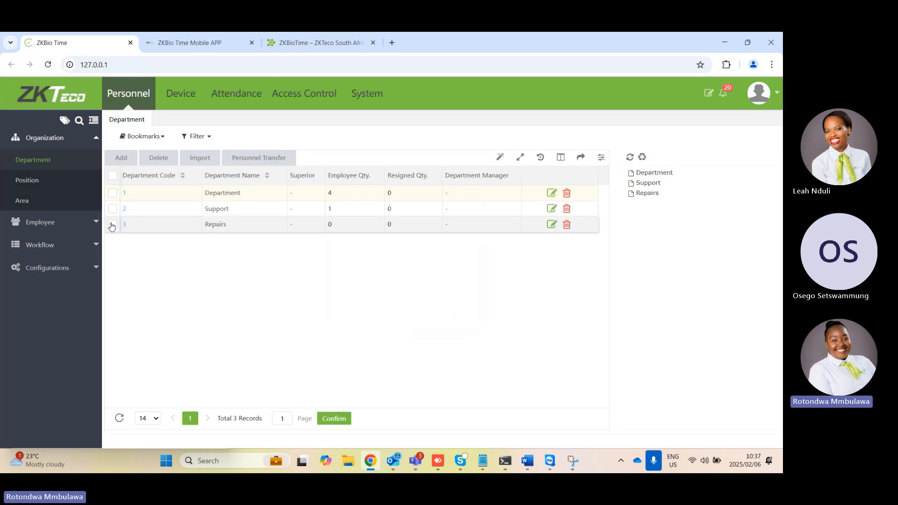
# Add a department named Warehouse with code 4, without assigning a superior or department manager
pyautogui.click(127, 158)
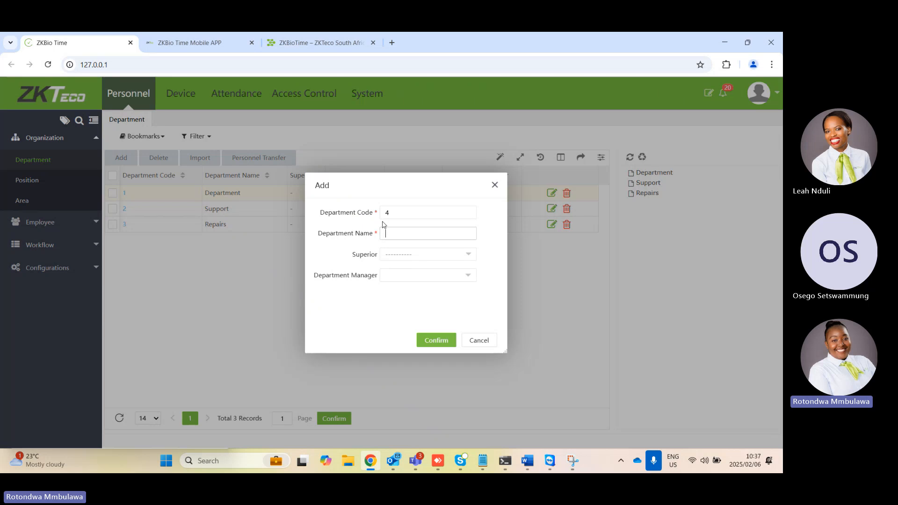
pyautogui.press('capslock')
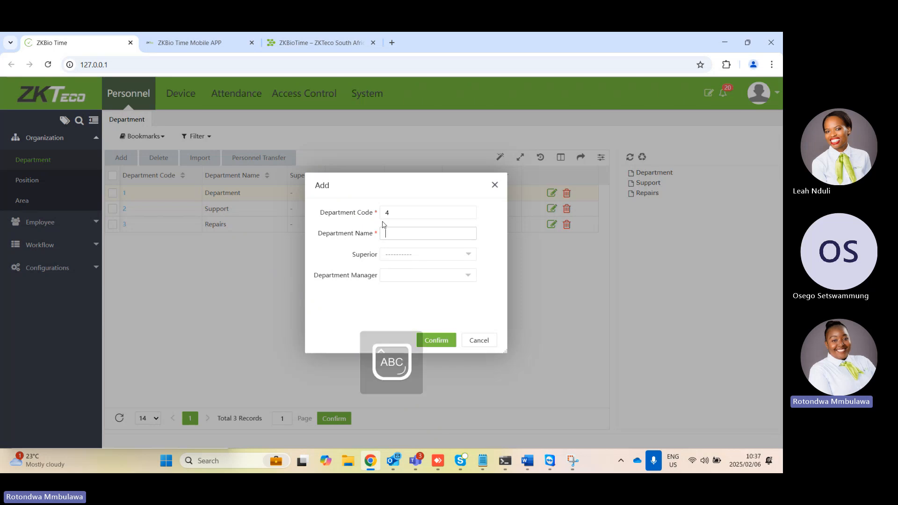
pyautogui.write('W')
pyautogui.press('capslock')
pyautogui.write('arehouse')
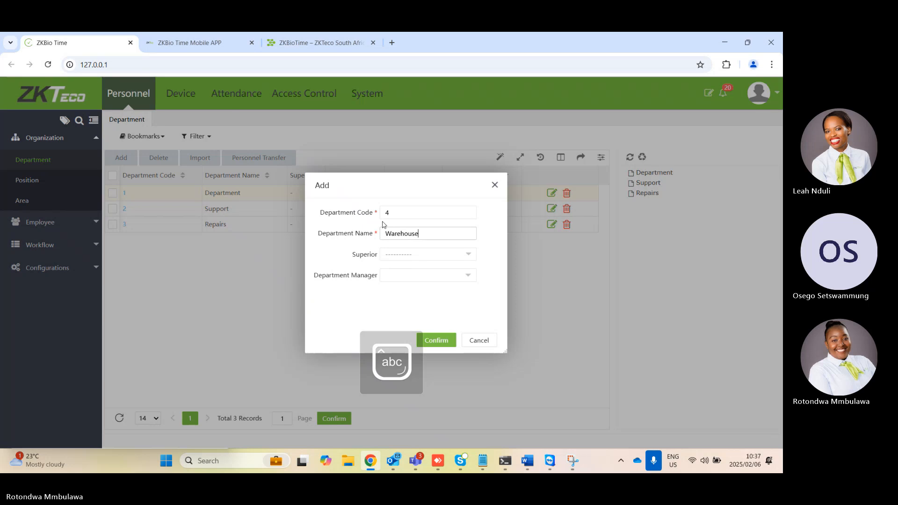
pyautogui.click(428, 256)
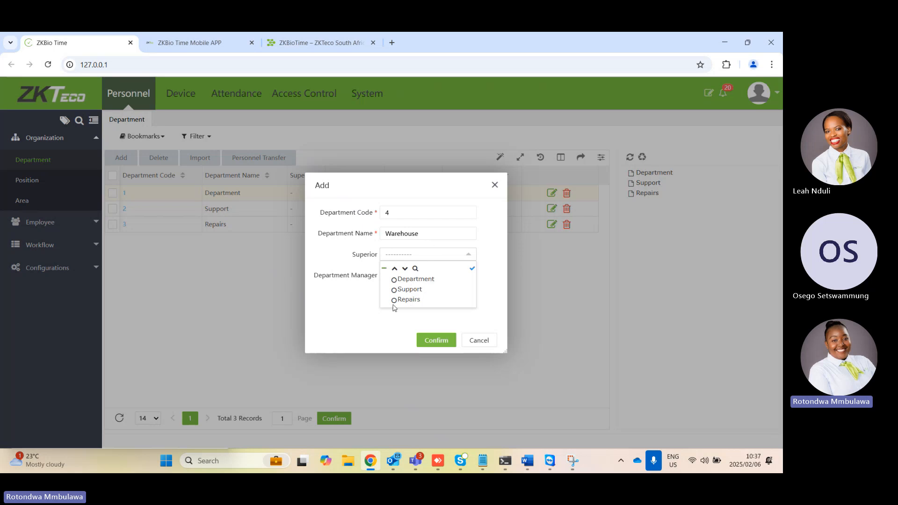
pyautogui.click(406, 328)
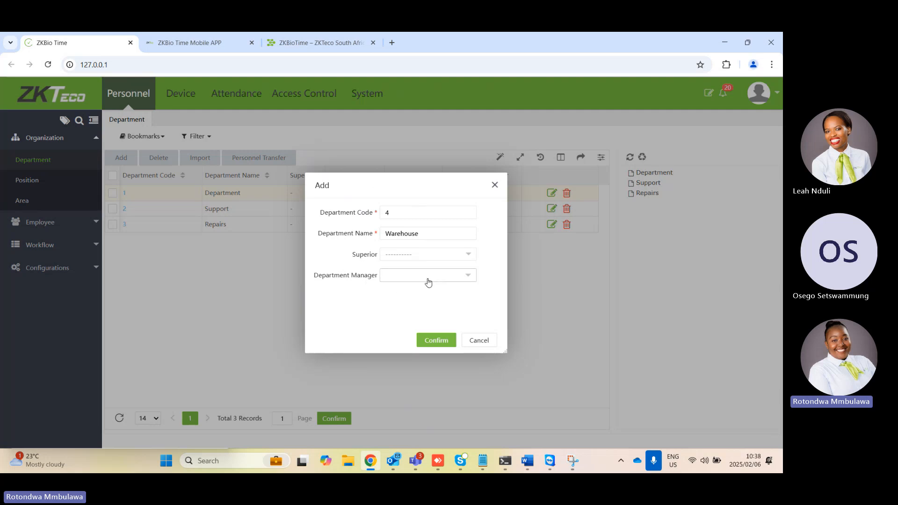
pyautogui.click(435, 344)
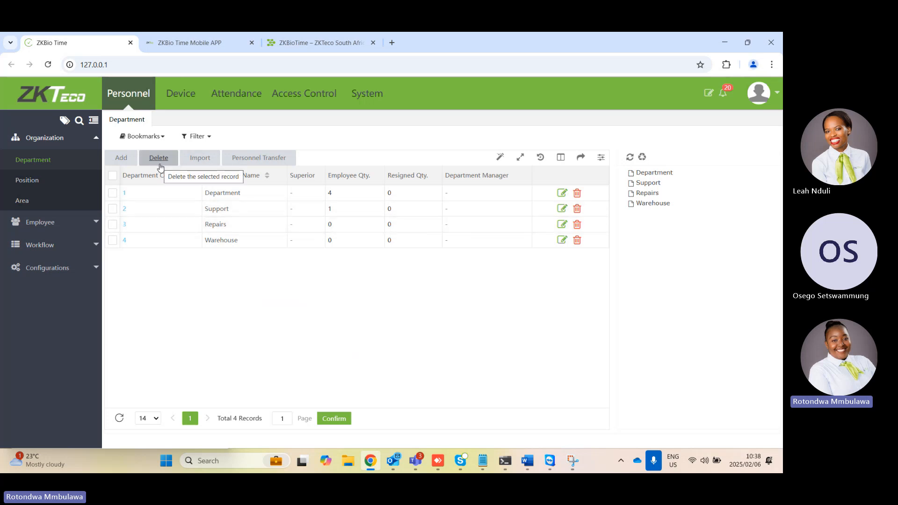
# Select and deselect the Repairs department, and review the department import form before closing it without importing
pyautogui.click(113, 226)
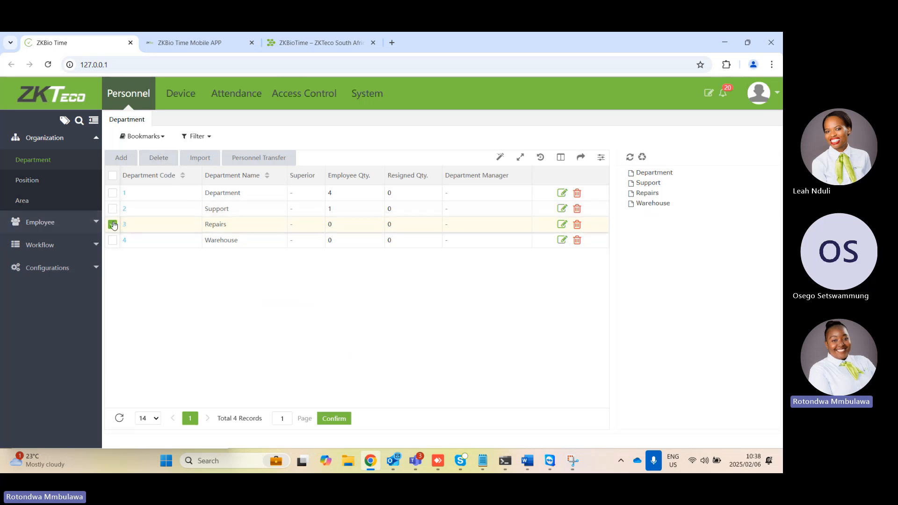
pyautogui.click(113, 225)
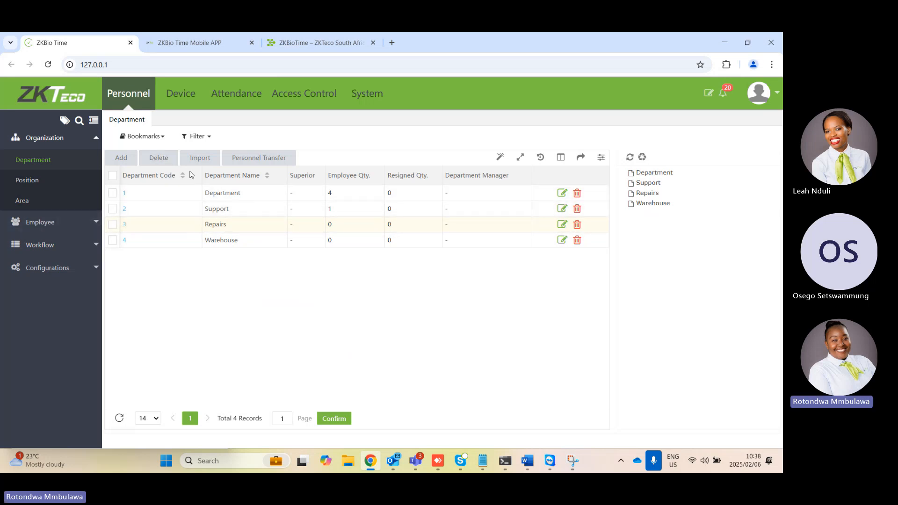
pyautogui.click(208, 159)
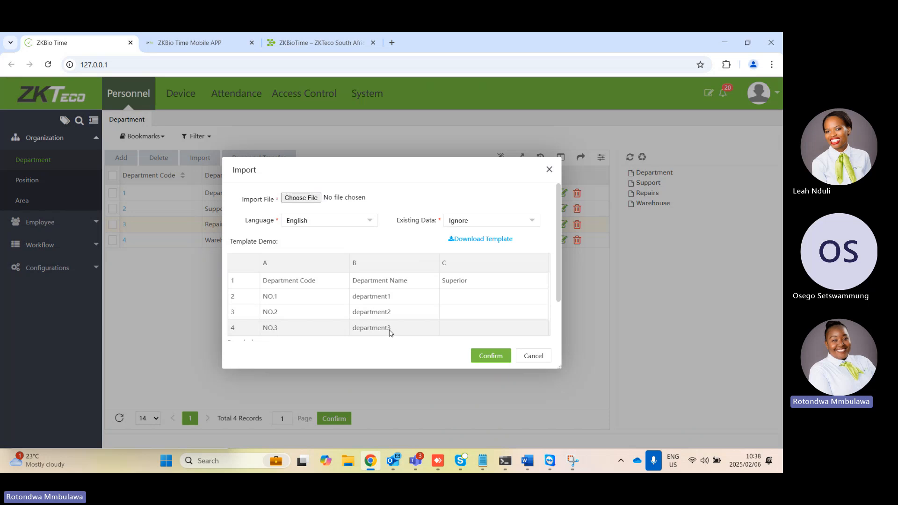
pyautogui.click(549, 170)
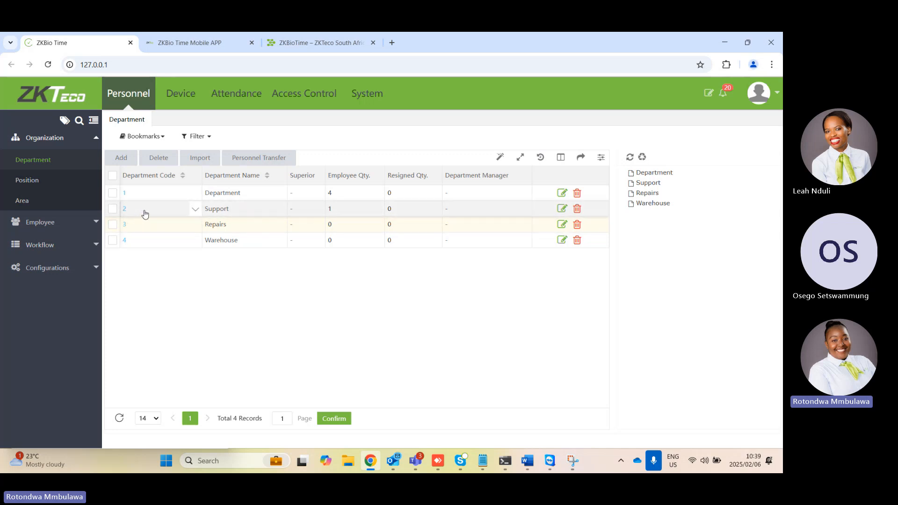
# Transfer the third listed employee to the Warehouse department using Personnel Transfer
pyautogui.click(113, 240)
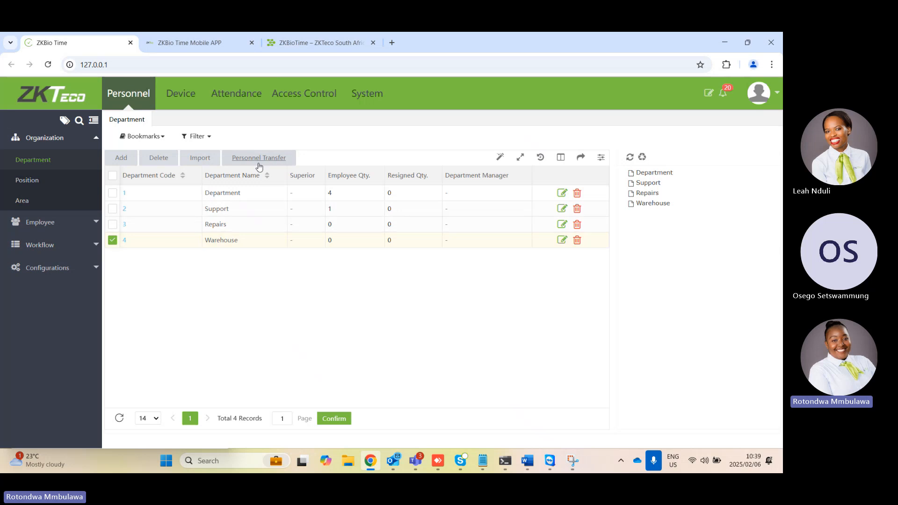
pyautogui.click(273, 157)
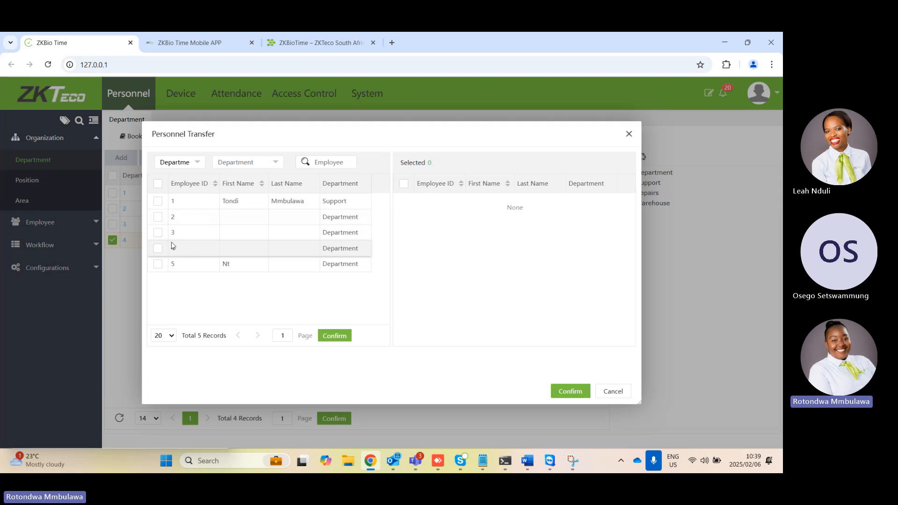
pyautogui.click(157, 233)
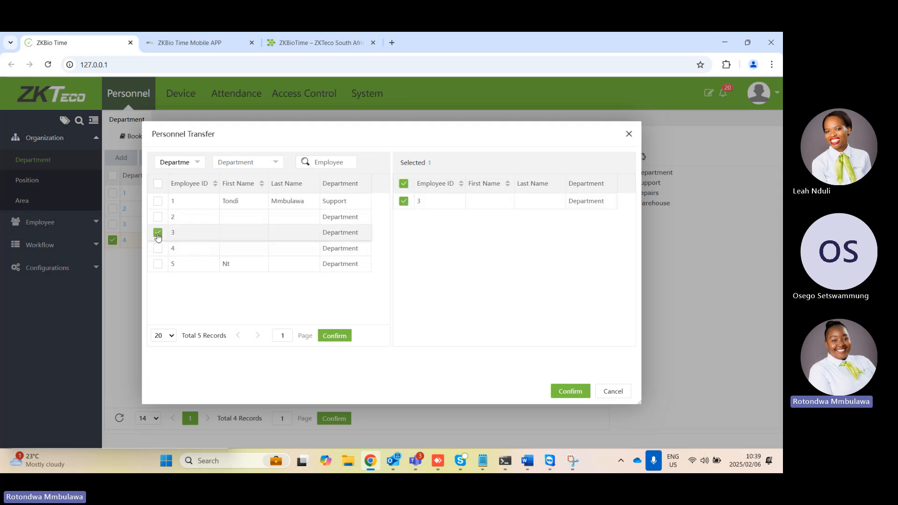
pyautogui.click(564, 394)
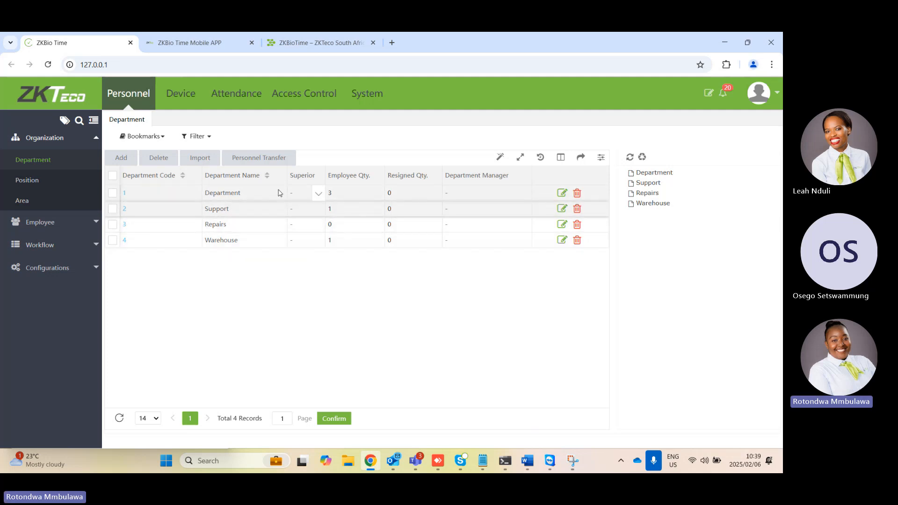
# Review the department export formats without exporting, and compare the Department and Position lists
pyautogui.click(580, 158)
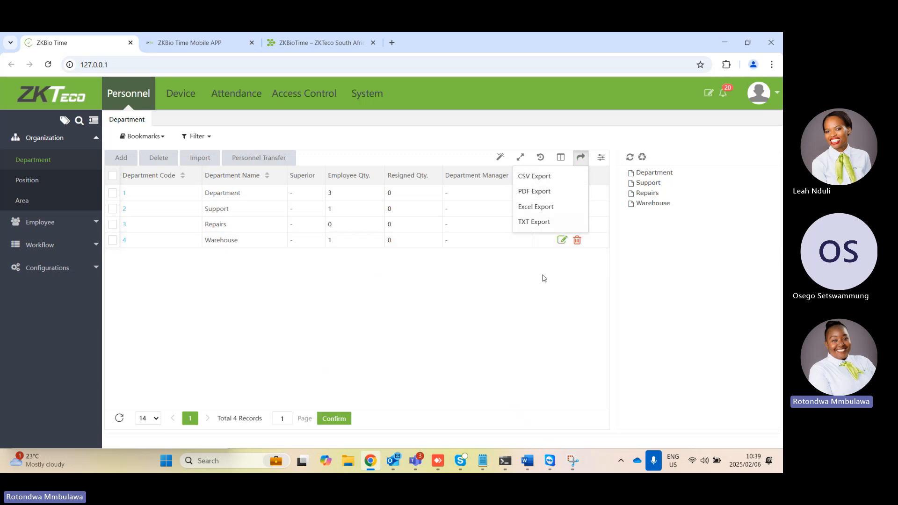
pyautogui.click(554, 310)
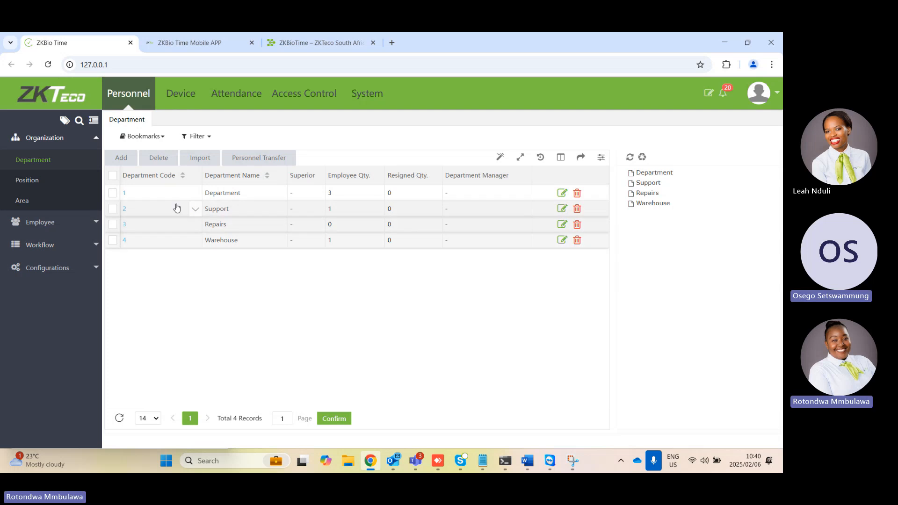
pyautogui.click(34, 183)
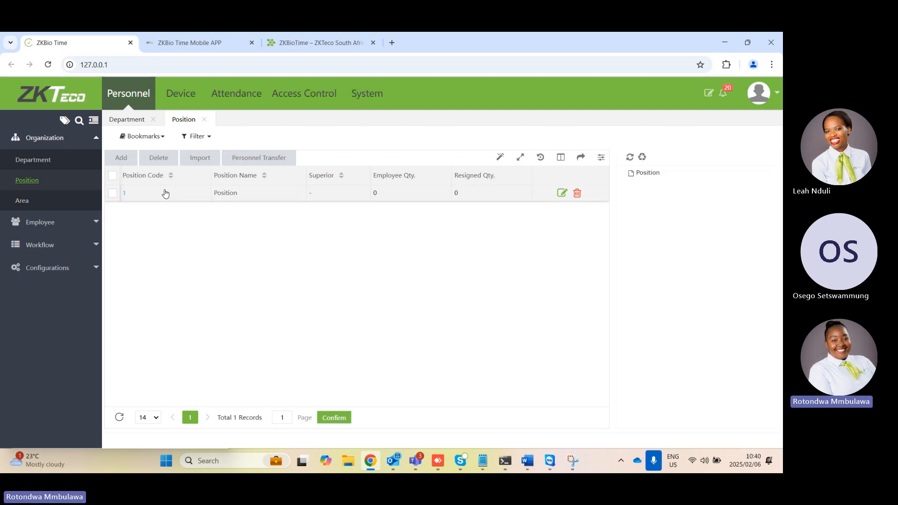
pyautogui.click(39, 162)
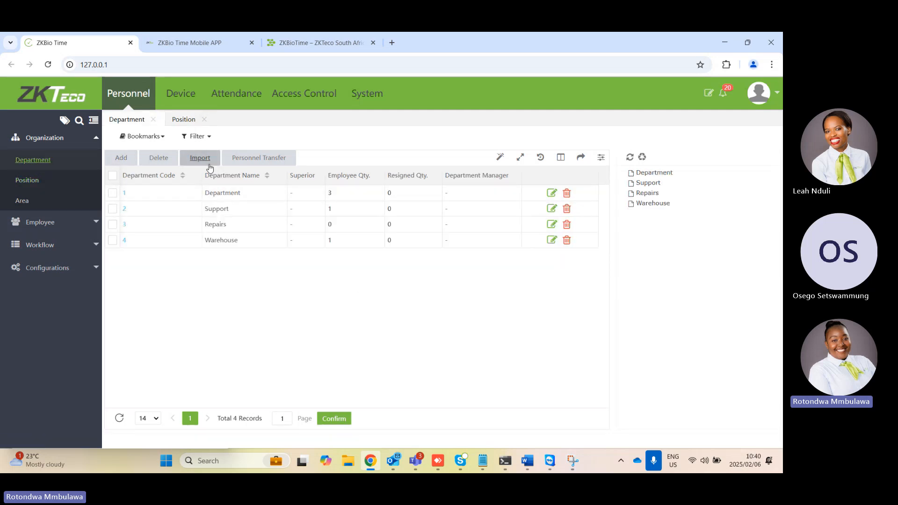
pyautogui.click(40, 184)
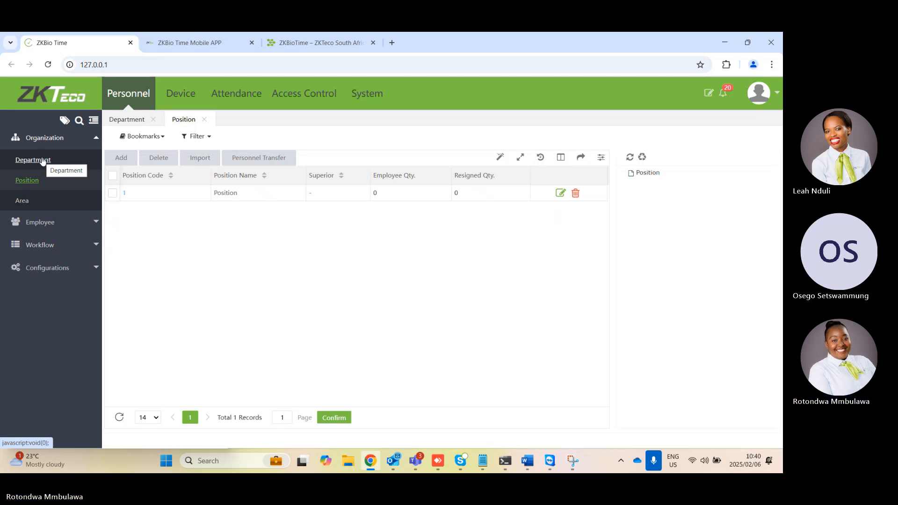
# Add an area named Centurion with area code 3, leaving its superior unassigned
pyautogui.click(35, 202)
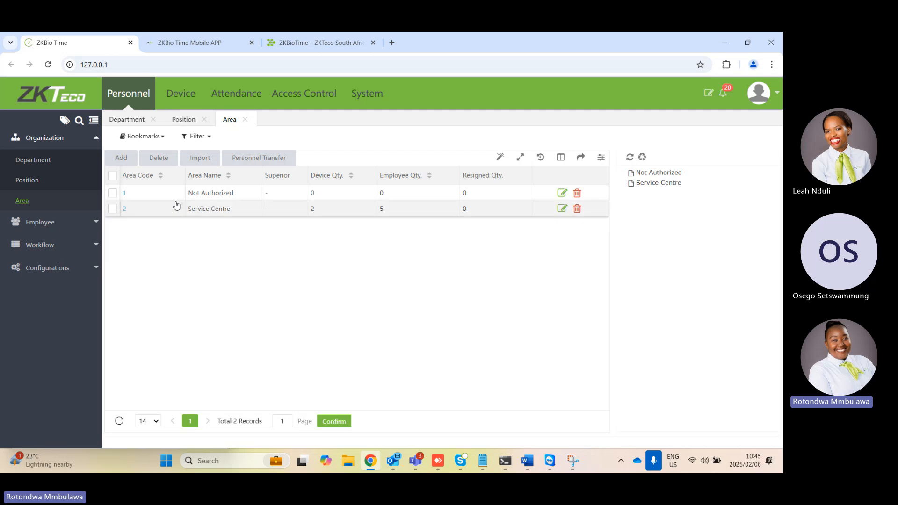
pyautogui.click(121, 158)
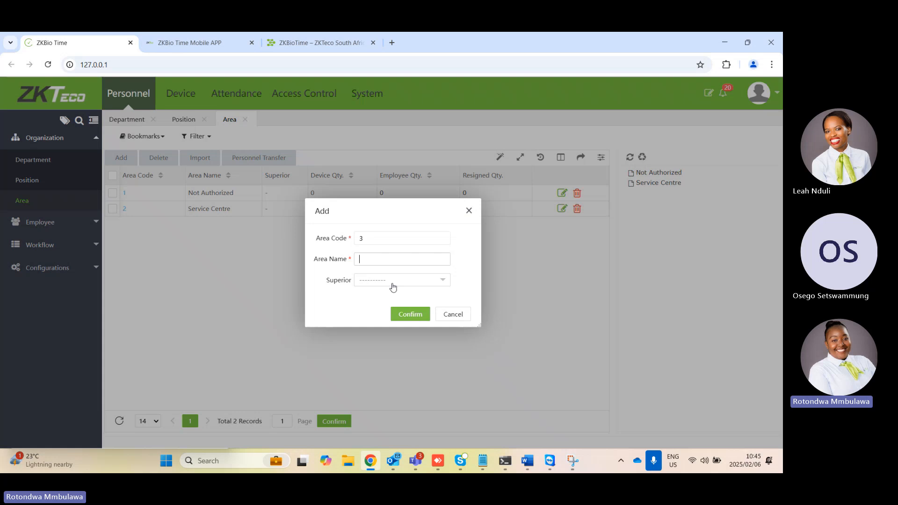
pyautogui.press('capslock')
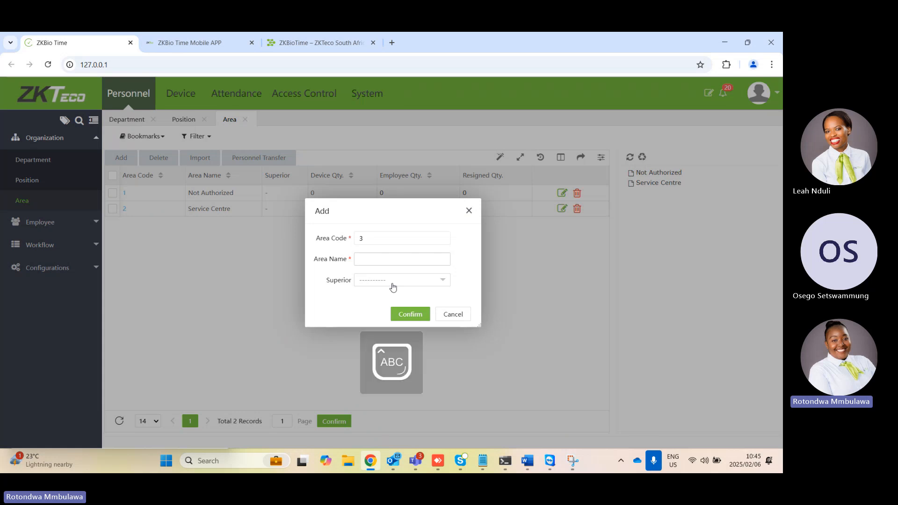
pyautogui.write('C')
pyautogui.press('capslock')
pyautogui.write('enturion')
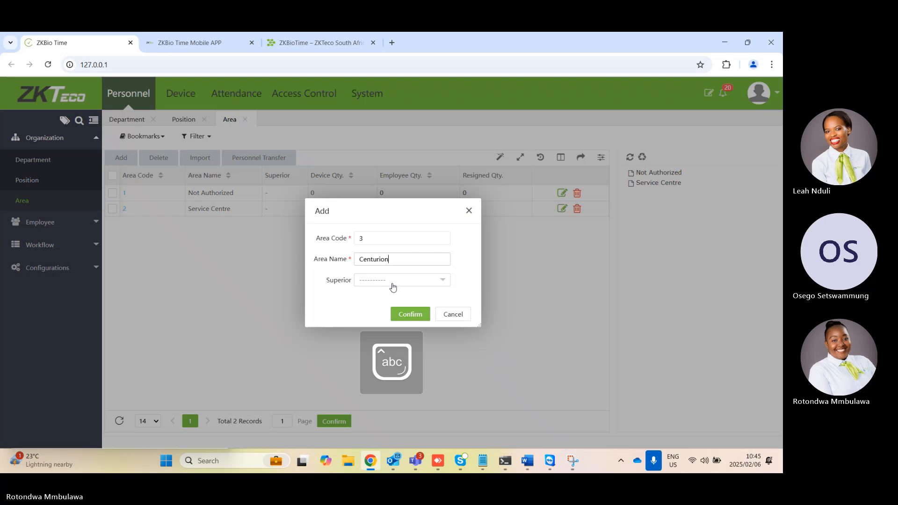
pyautogui.click(414, 315)
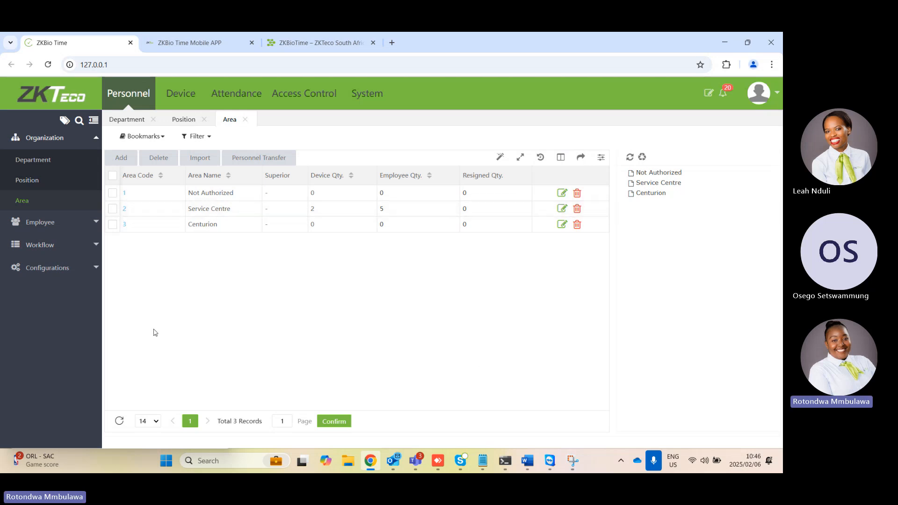
# Open the Employee list and start adding a new employee record
pyautogui.click(67, 224)
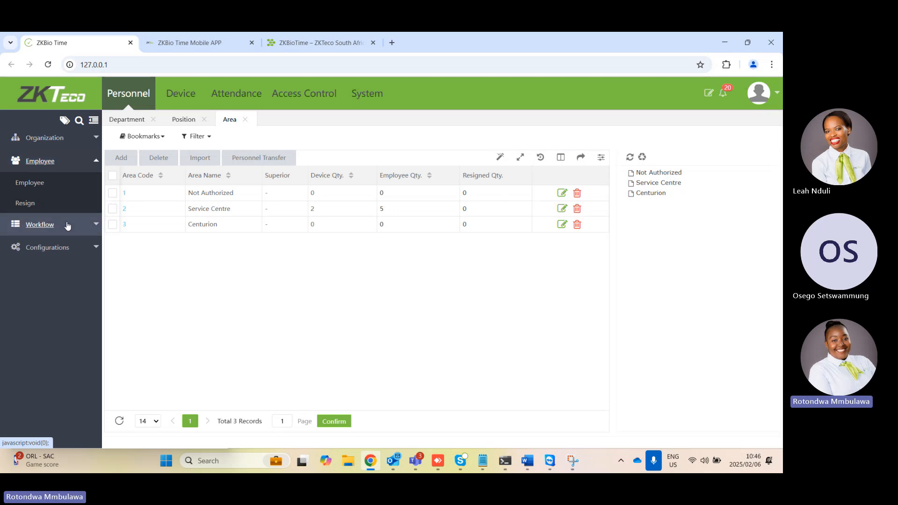
pyautogui.click(38, 189)
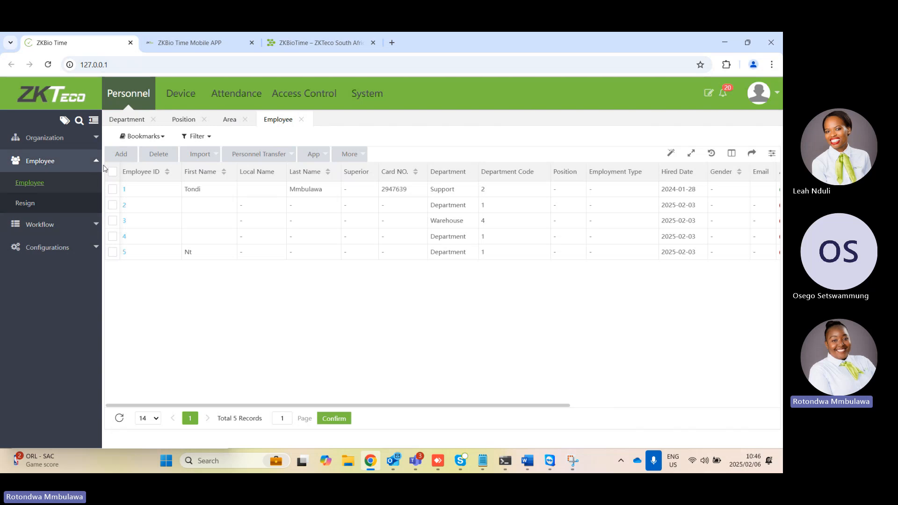
pyautogui.click(123, 154)
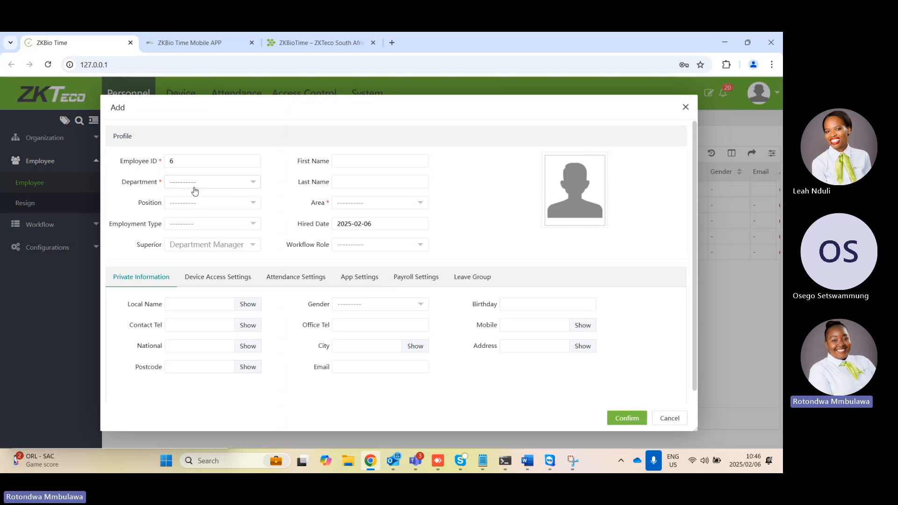
# Try an employee ID with a letter prefix for the new employee, and restore the default ID
pyautogui.click(195, 166)
pyautogui.press('BackSpace')
pyautogui.write('0')
pyautogui.press('BackSpace')
pyautogui.press('capslock')
pyautogui.write('W')
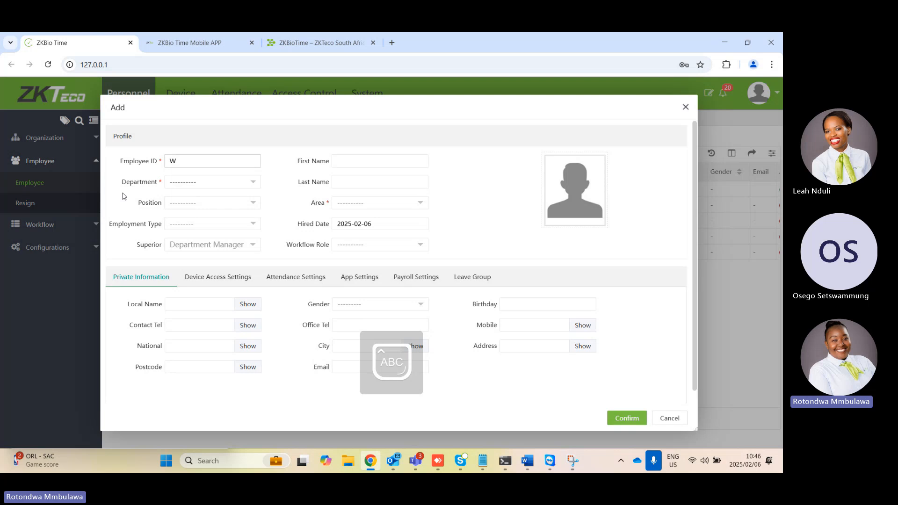
pyautogui.press('capslock')
pyautogui.write('0123')
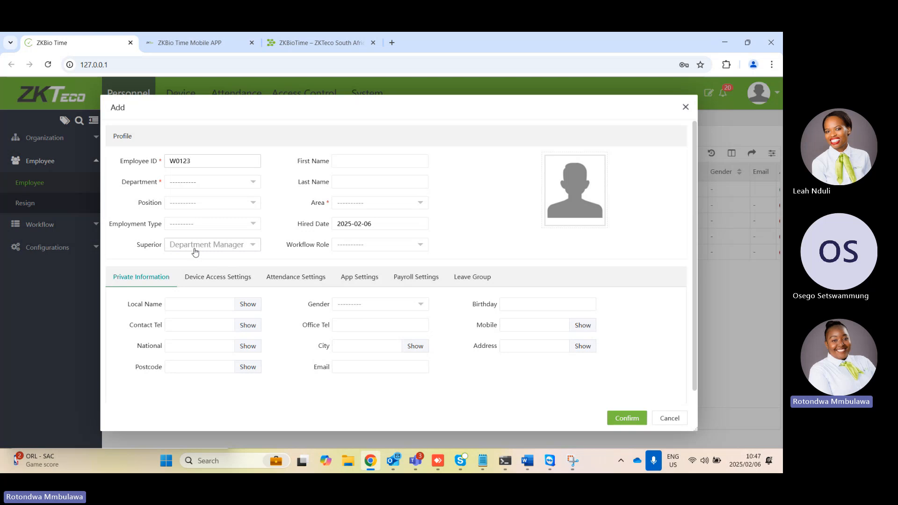
pyautogui.moveTo(197, 162); pyautogui.dragTo(165, 163)
pyautogui.click(213, 165)
pyautogui.press('BackSpace')
pyautogui.press('BackSpace')
pyautogui.press('BackSpace')
pyautogui.write('6')
# Enter the new employee's first name and assign the employee to the Support department
pyautogui.click(357, 161)
pyautogui.write('Leah')
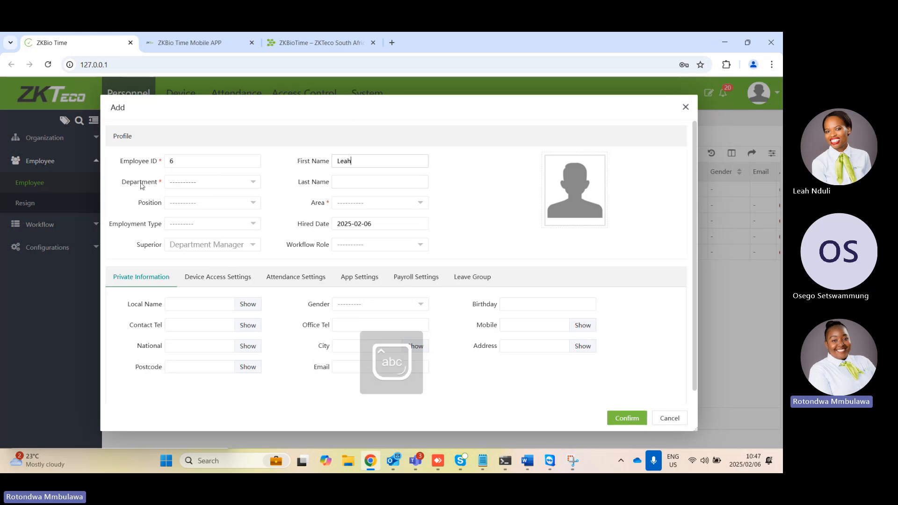
pyautogui.click(181, 185)
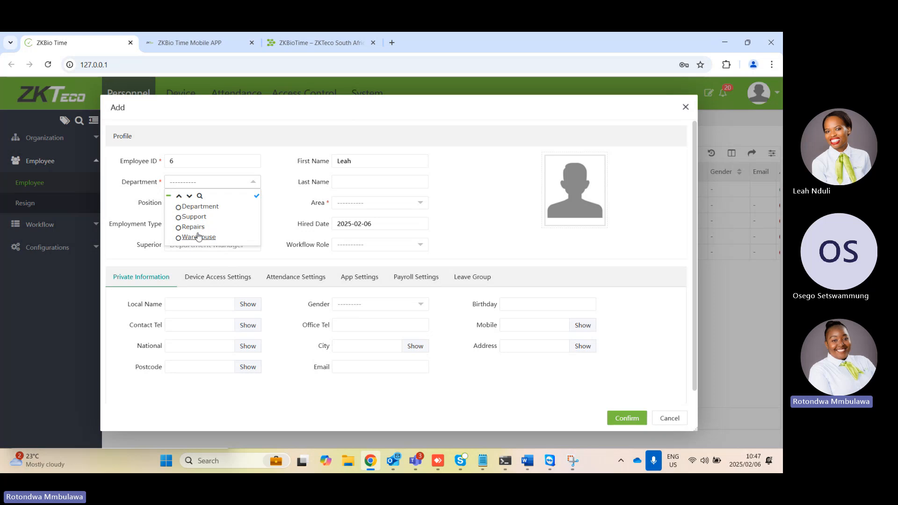
pyautogui.click(181, 218)
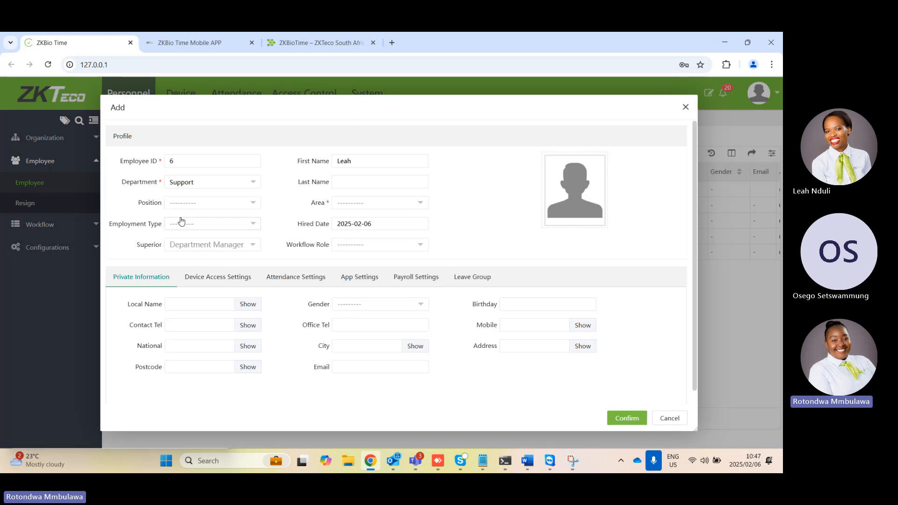
# Assign the new employee to both the Centurion and Service Centre areas
pyautogui.click(363, 205)
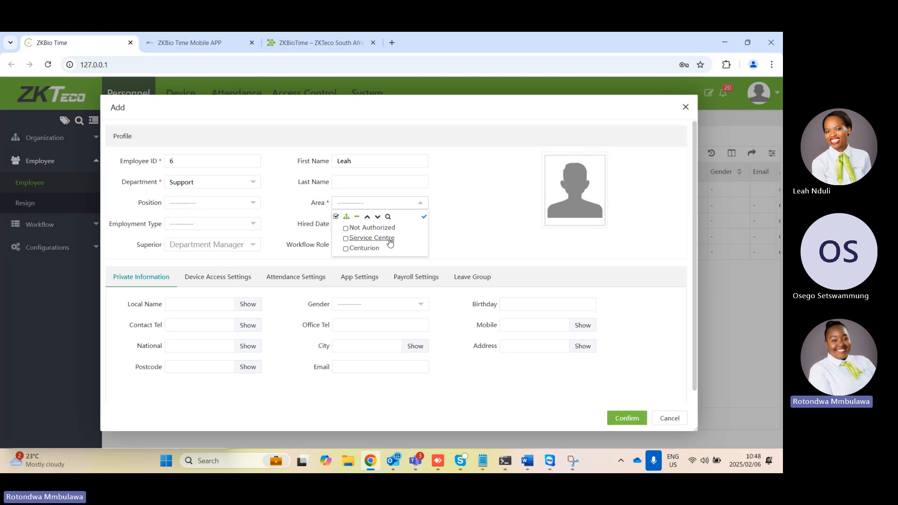
pyautogui.click(365, 252)
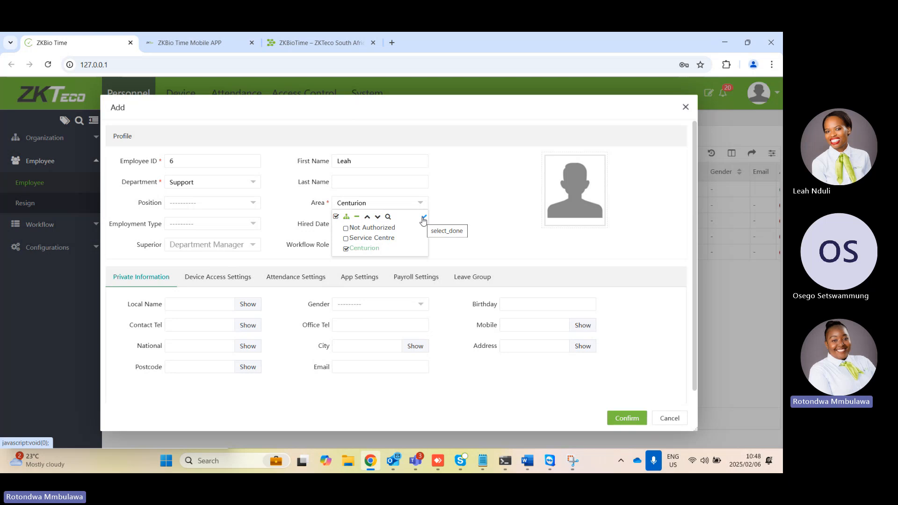
pyautogui.click(423, 218)
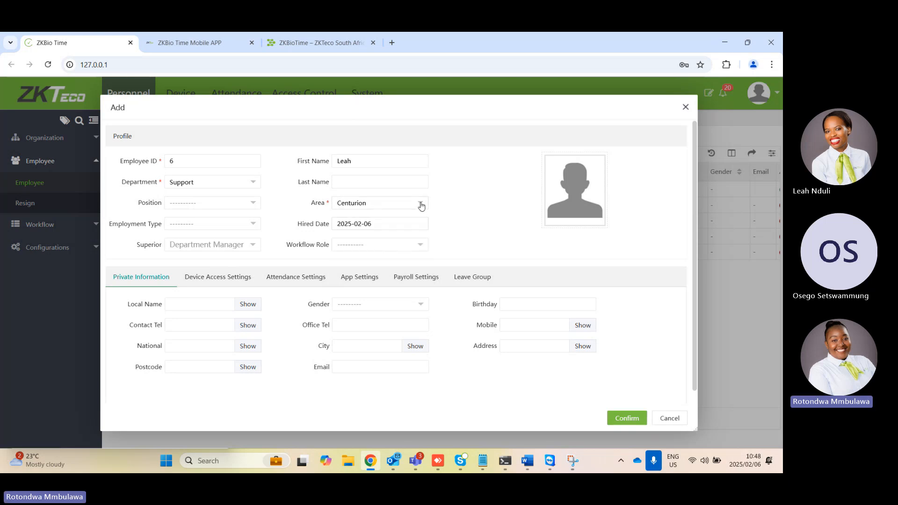
pyautogui.click(421, 204)
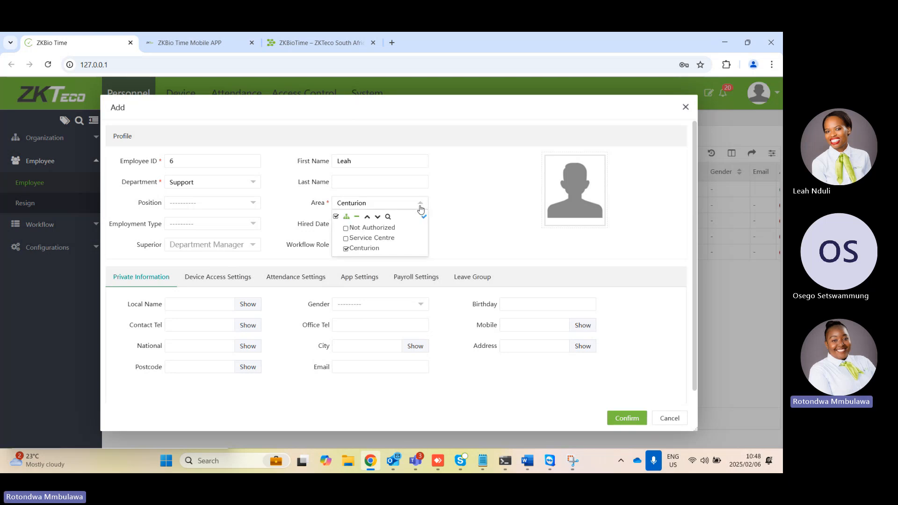
pyautogui.click(347, 239)
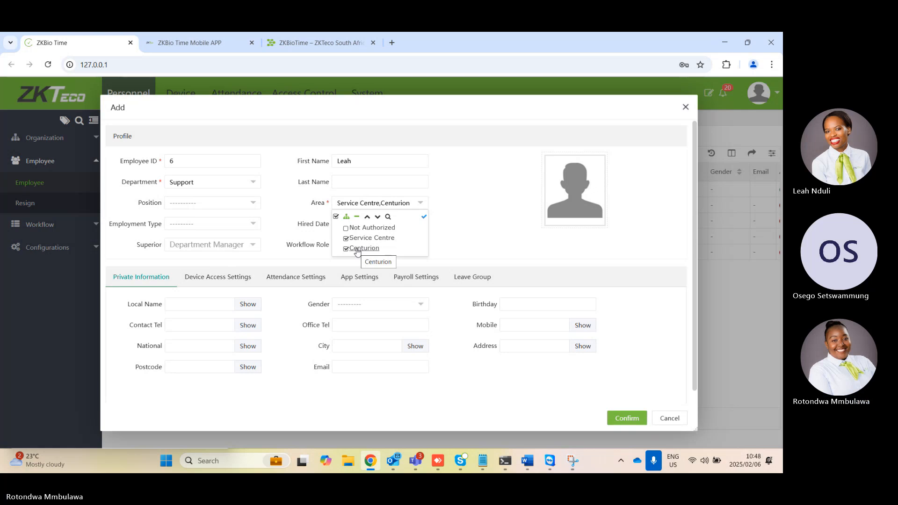
pyautogui.click(424, 218)
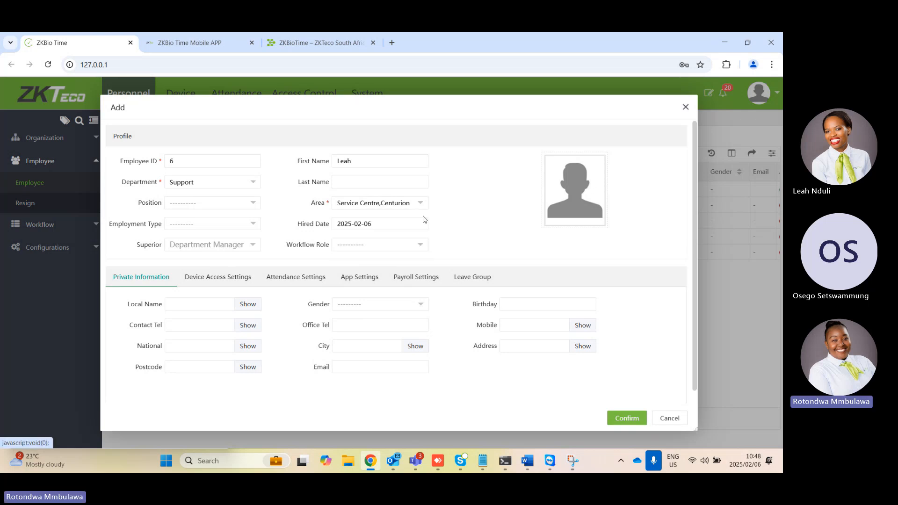
# Review the employment type options for the new employee without choosing one, leaving the last name empty
pyautogui.click(203, 230)
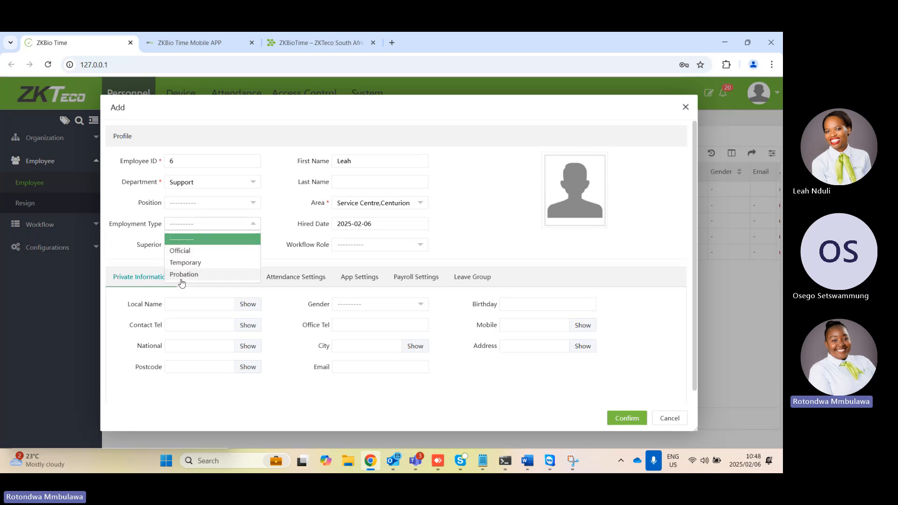
pyautogui.click(282, 256)
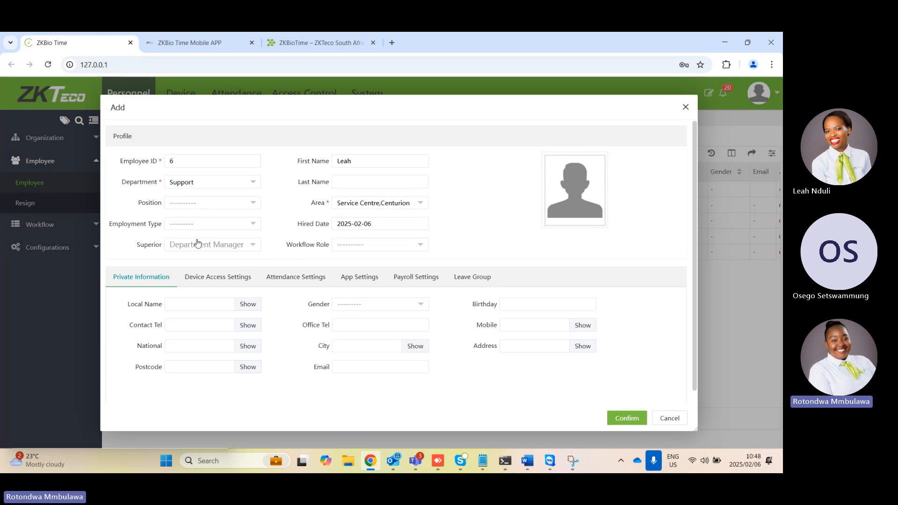
pyautogui.click(349, 187)
# Open the new employee's device access settings and go to the card number
pyautogui.click(232, 276)
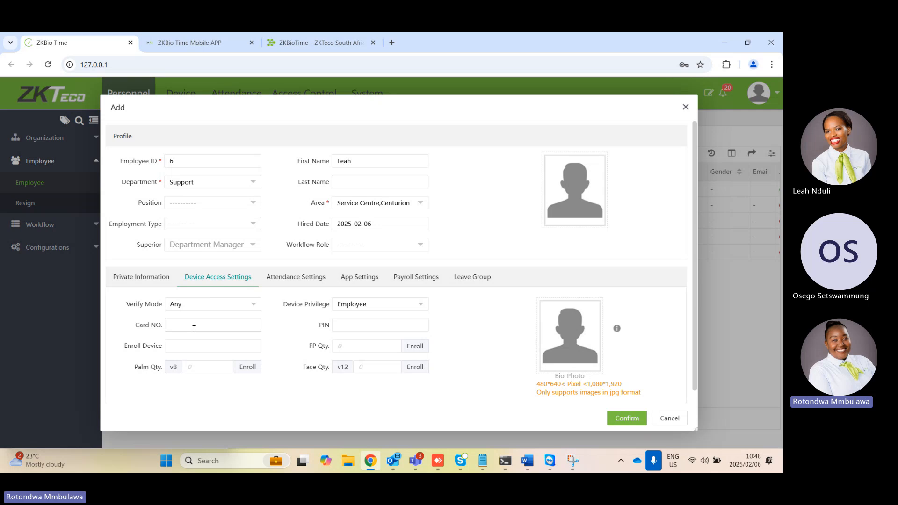
pyautogui.click(215, 323)
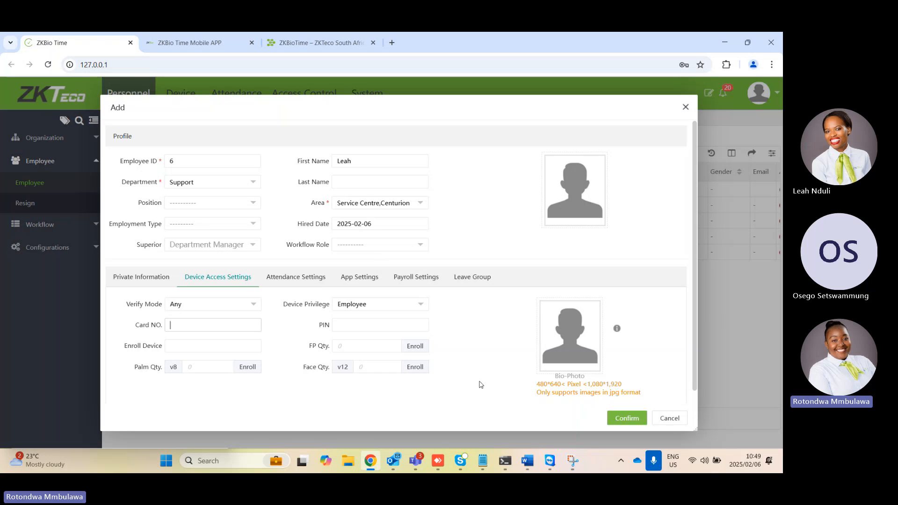
# Enroll the new employee's left index fingerprint for all fingerprint versions and dismiss the browser's offer to save the password
pyautogui.click(412, 351)
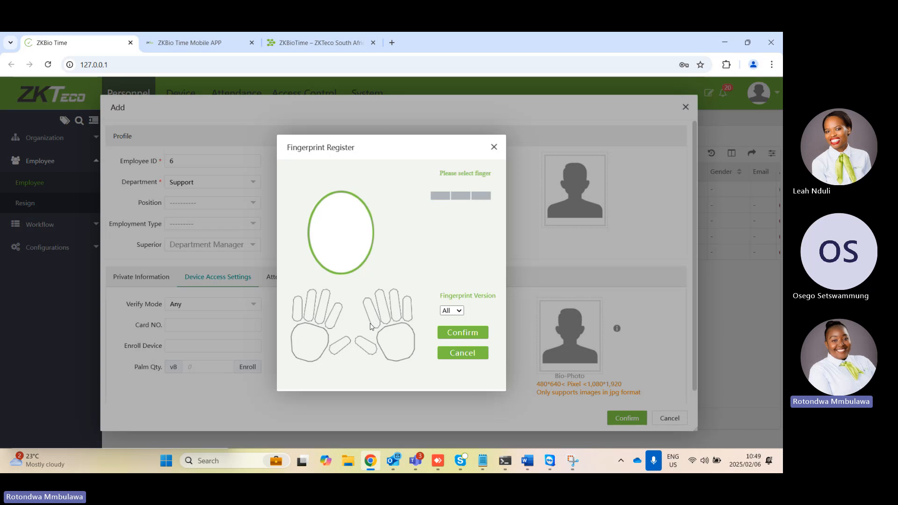
pyautogui.click(335, 318)
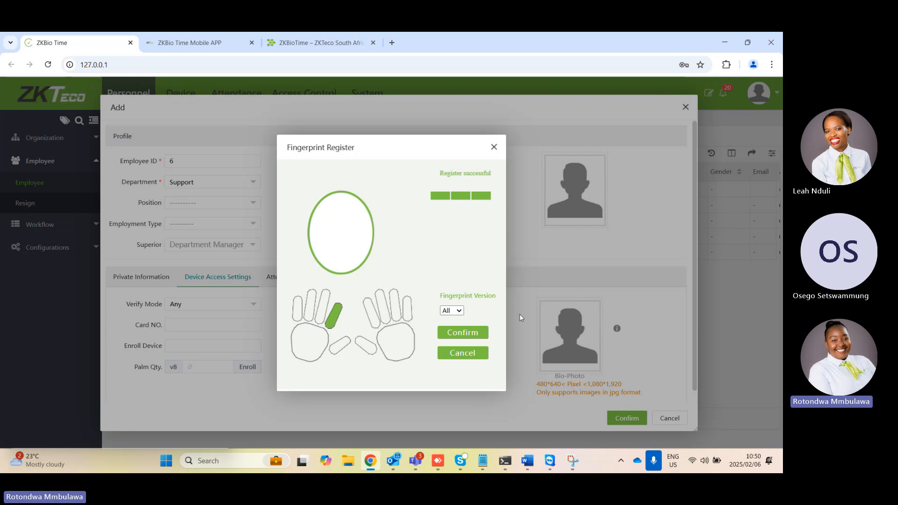
pyautogui.click(478, 335)
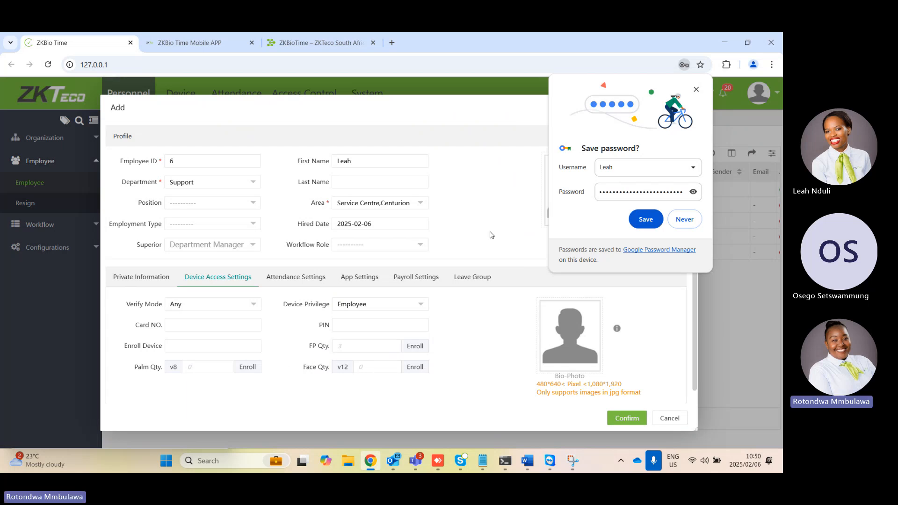
pyautogui.click(697, 89)
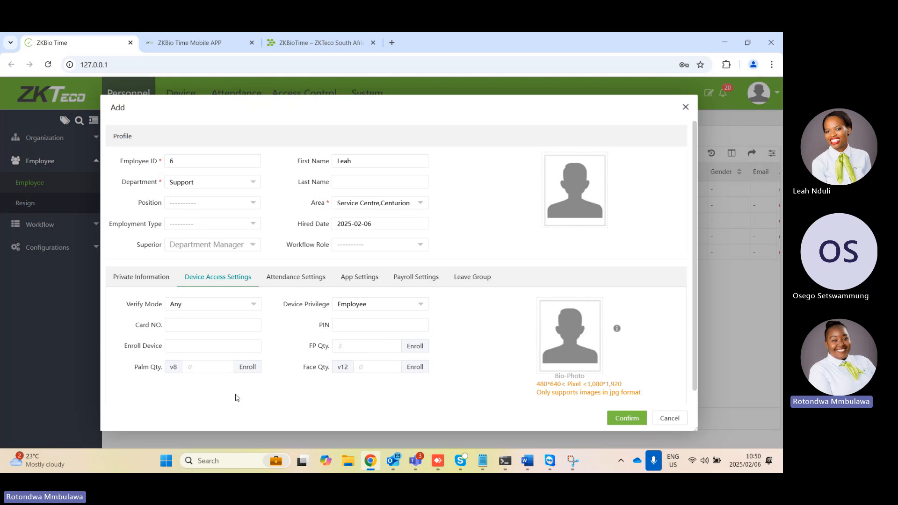
# Review the device privilege and verify mode options for the new employee, keeping Employee and Any
pyautogui.click(405, 304)
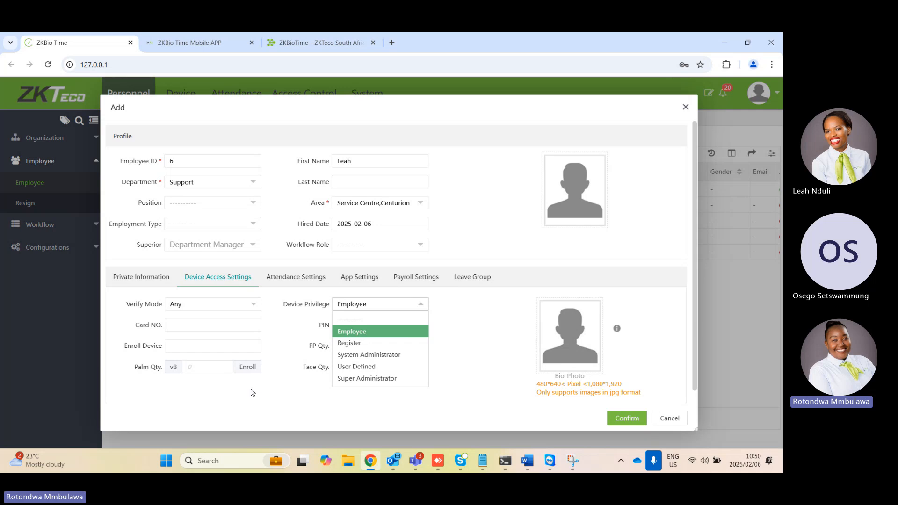
pyautogui.click(444, 344)
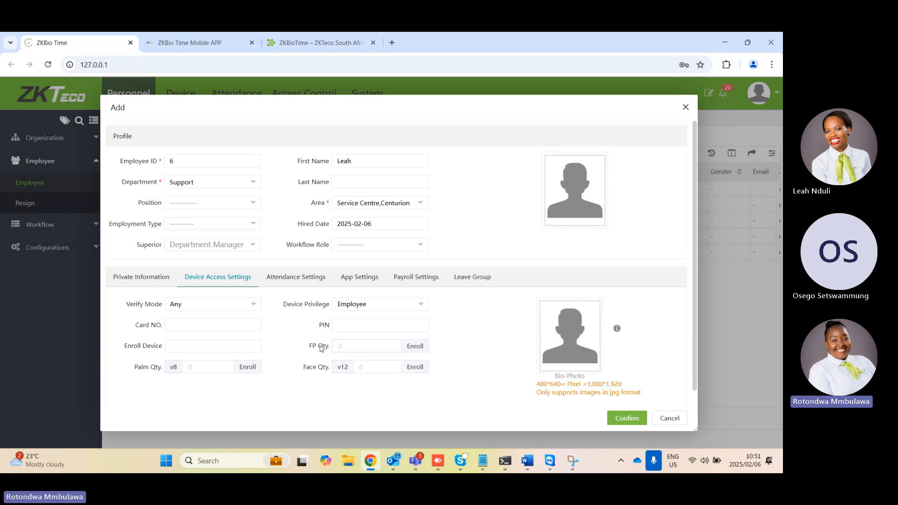
pyautogui.click(199, 307)
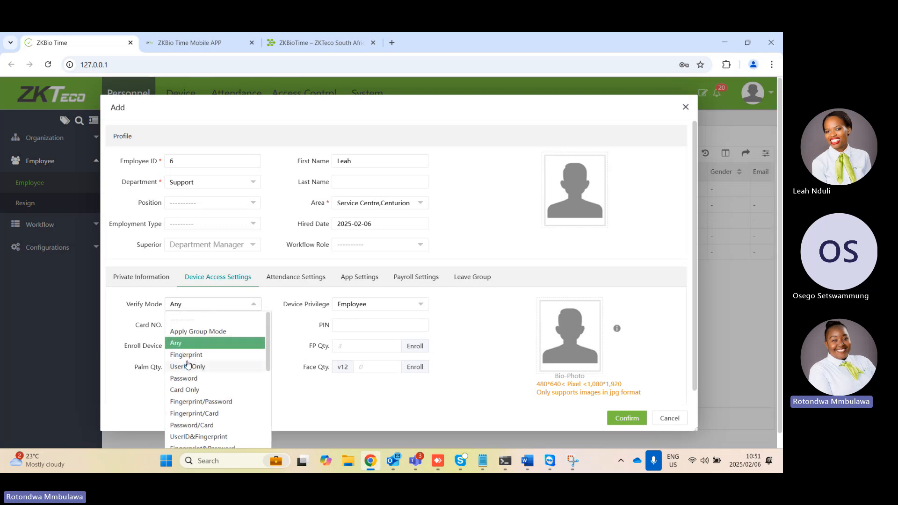
pyautogui.scroll(-1, 190, 366)
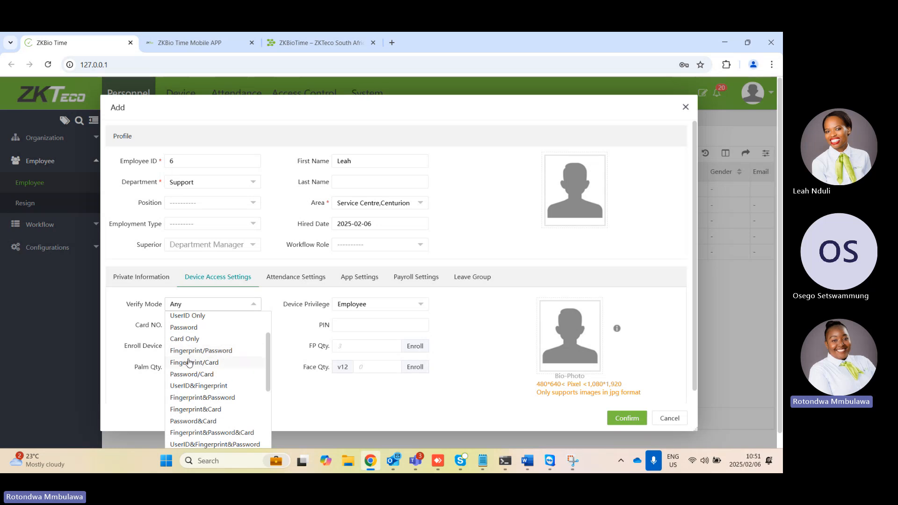
pyautogui.scroll(-6, 216, 370)
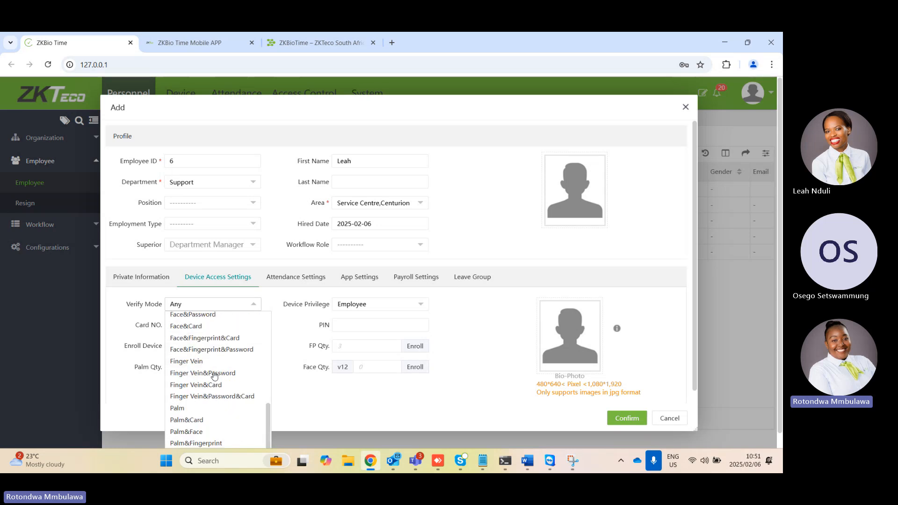
pyautogui.click(296, 387)
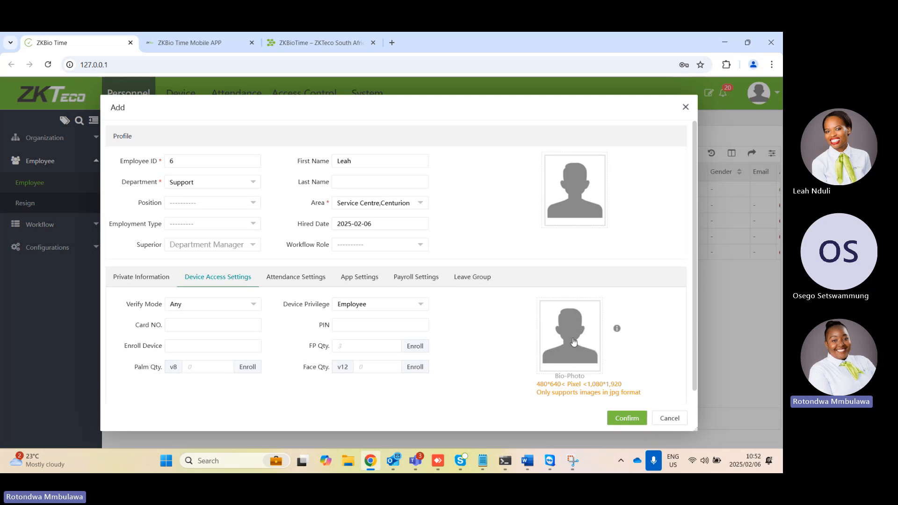
# Replace the self-password in the new employee's attendance settings and check the attendance group choices without selecting one
pyautogui.click(279, 280)
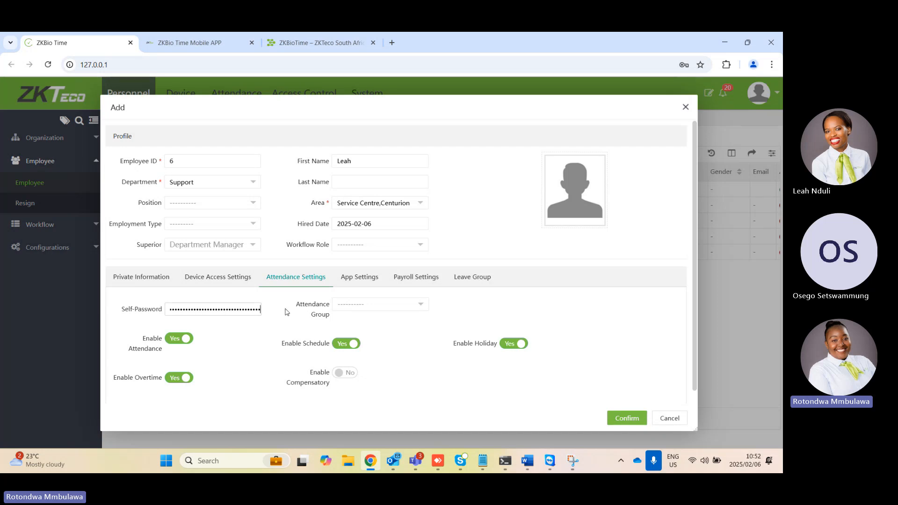
pyautogui.press('BackSpace')
pyautogui.press('BackSpace')
pyautogui.press('BackSpace')
pyautogui.press('BackSpace')
pyautogui.press('BackSpace')
pyautogui.press('BackSpace')
pyautogui.press('BackSpace')
pyautogui.press('BackSpace')
pyautogui.press('BackSpace')
pyautogui.press('BackSpace')
pyautogui.press('BackSpace')
pyautogui.press('BackSpace')
pyautogui.press('BackSpace')
pyautogui.press('BackSpace')
pyautogui.press('BackSpace')
pyautogui.press('BackSpace')
pyautogui.press('BackSpace')
pyautogui.press('BackSpace')
pyautogui.press('BackSpace')
pyautogui.press('BackSpace')
pyautogui.press('End')
pyautogui.press('BackSpace')
pyautogui.press('BackSpace')
pyautogui.press('BackSpace')
pyautogui.press('BackSpace')
pyautogui.press('BackSpace')
pyautogui.press('BackSpace')
pyautogui.press('BackSpace')
pyautogui.press('BackSpace')
pyautogui.press('BackSpace')
pyautogui.press('BackSpace')
pyautogui.press('BackSpace')
pyautogui.press('BackSpace')
pyautogui.press('BackSpace')
pyautogui.press('BackSpace')
pyautogui.press('BackSpace')
pyautogui.press('BackSpace')
pyautogui.press('BackSpace')
pyautogui.press('BackSpace')
pyautogui.press('BackSpace')
pyautogui.press('BackSpace')
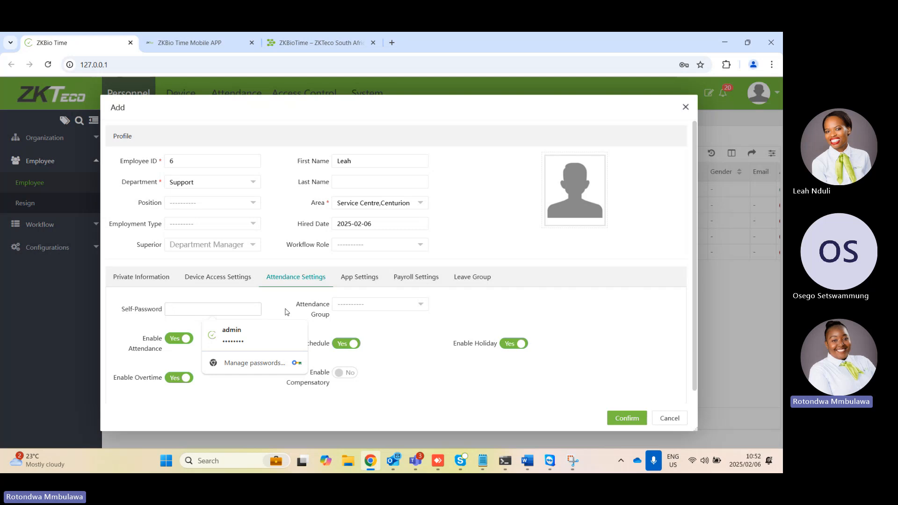
pyautogui.write('12345')
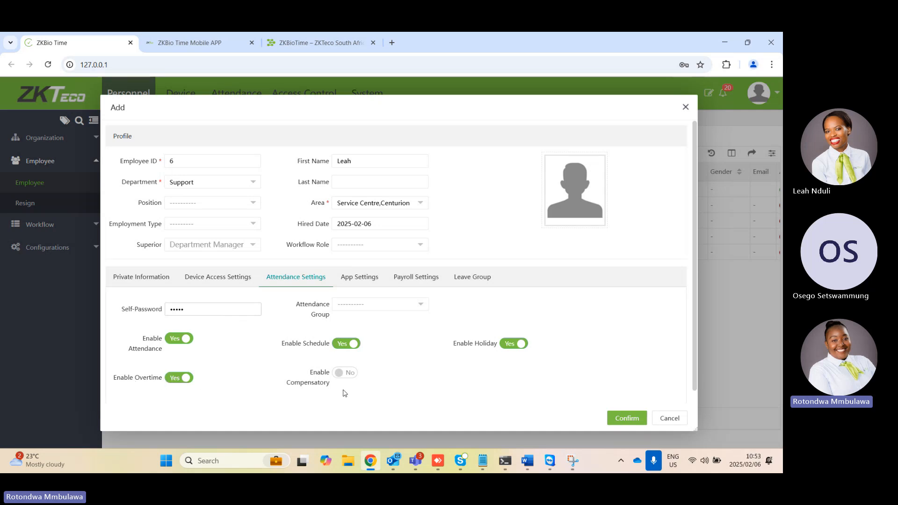
pyautogui.click(354, 310)
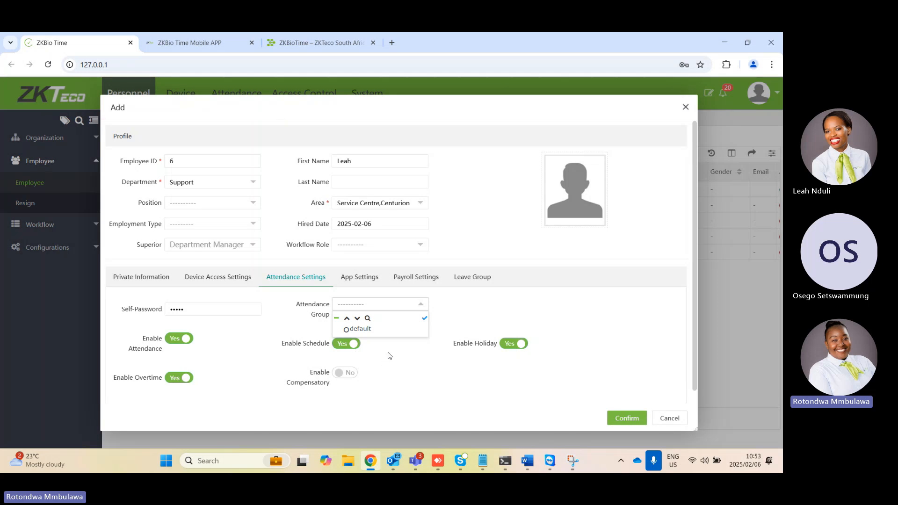
pyautogui.click(445, 321)
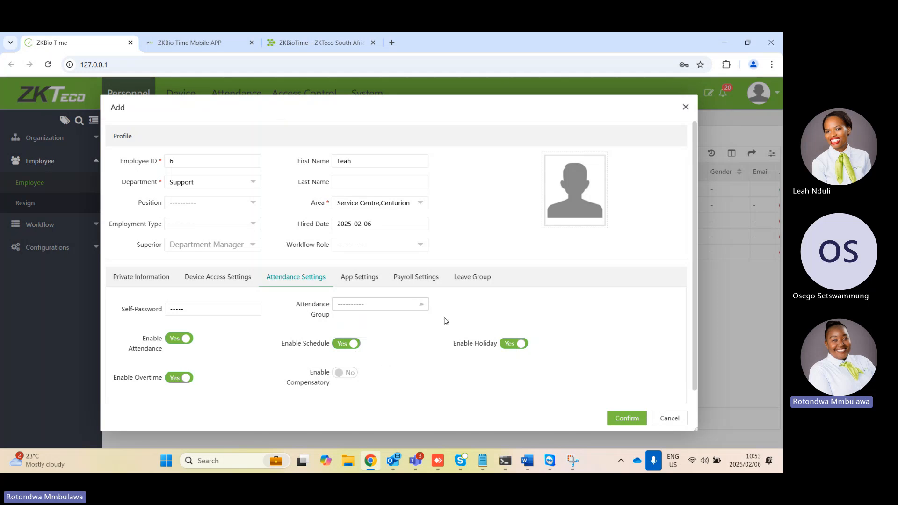
# Try the Enable option for the new employee's app status and set it back to Disable
pyautogui.click(360, 278)
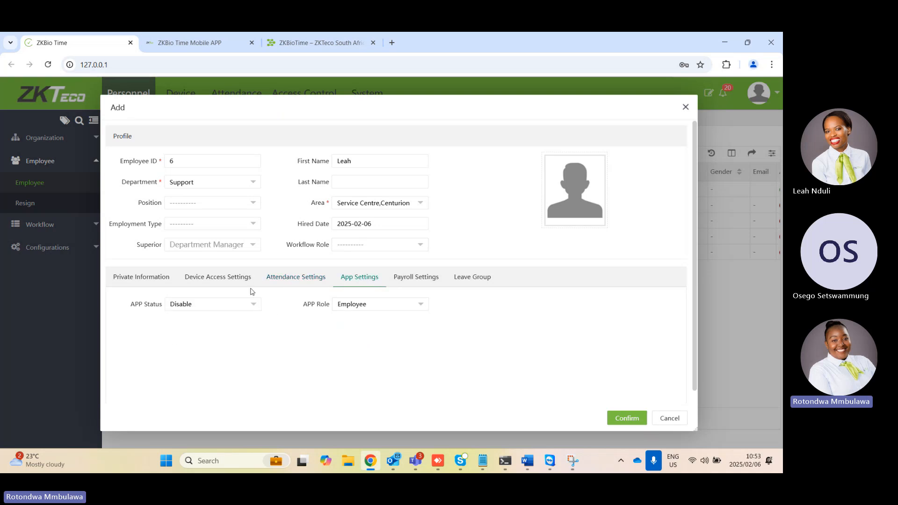
pyautogui.click(220, 305)
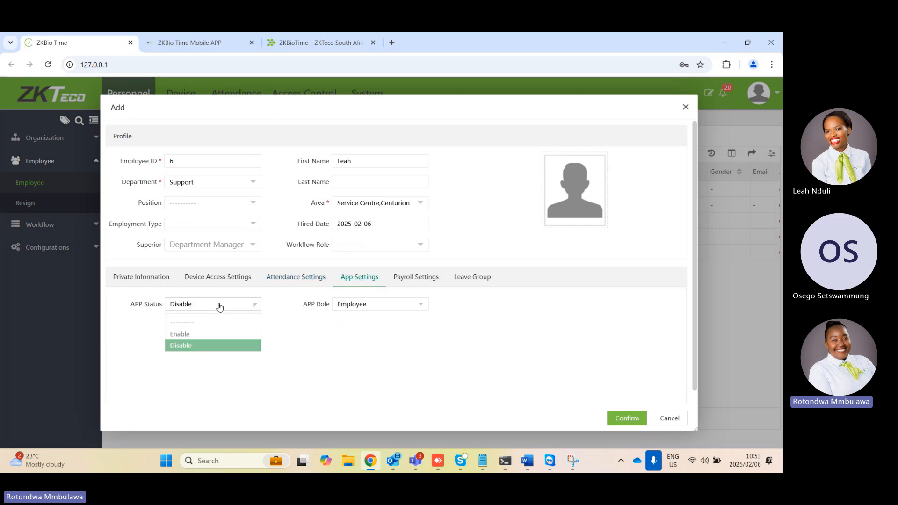
pyautogui.click(182, 332)
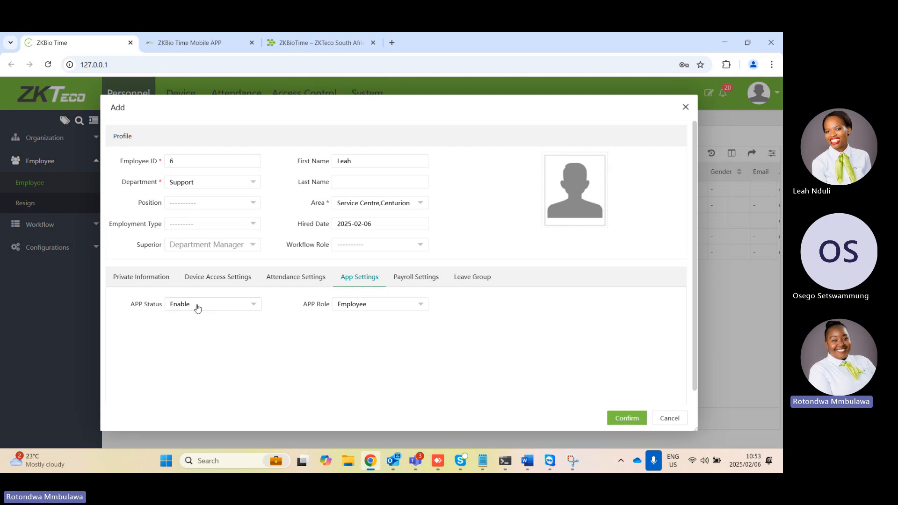
pyautogui.click(229, 312)
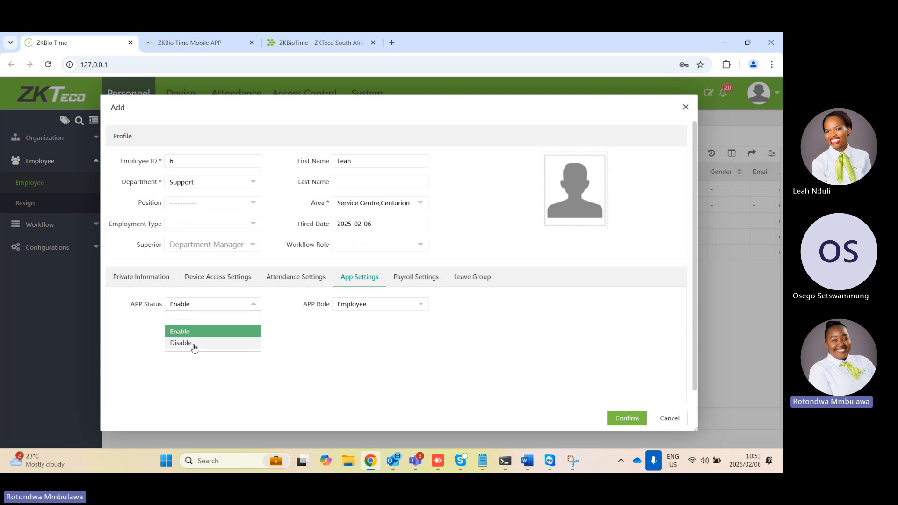
pyautogui.click(193, 346)
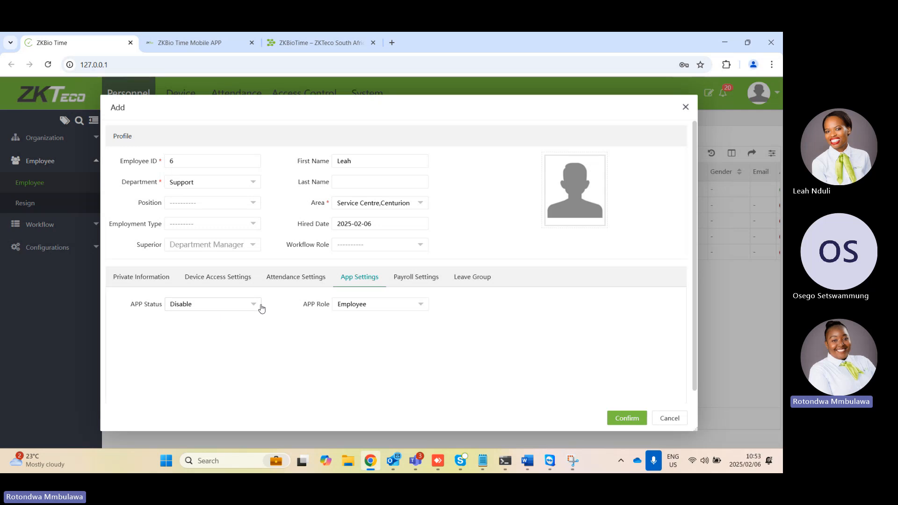
# Review the app role and leave group choices for the new employee, keeping the Employee role and no leave group
pyautogui.click(392, 305)
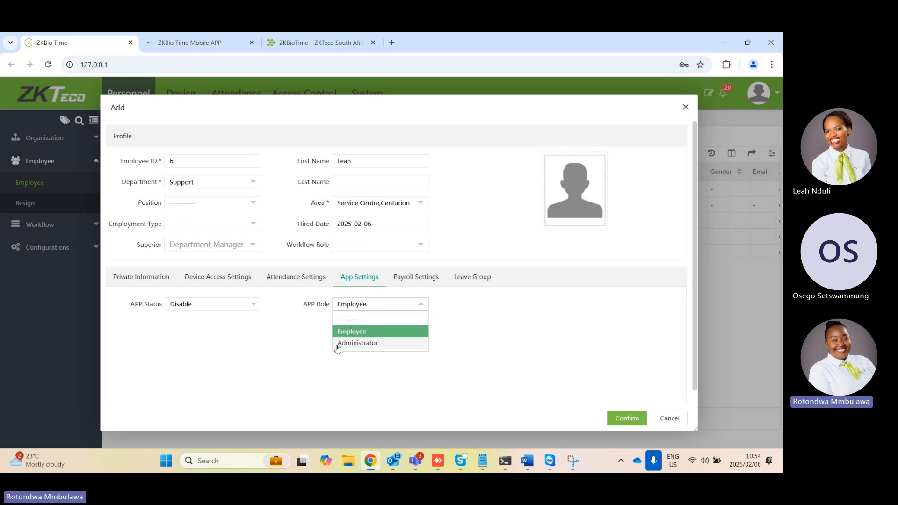
pyautogui.click(282, 345)
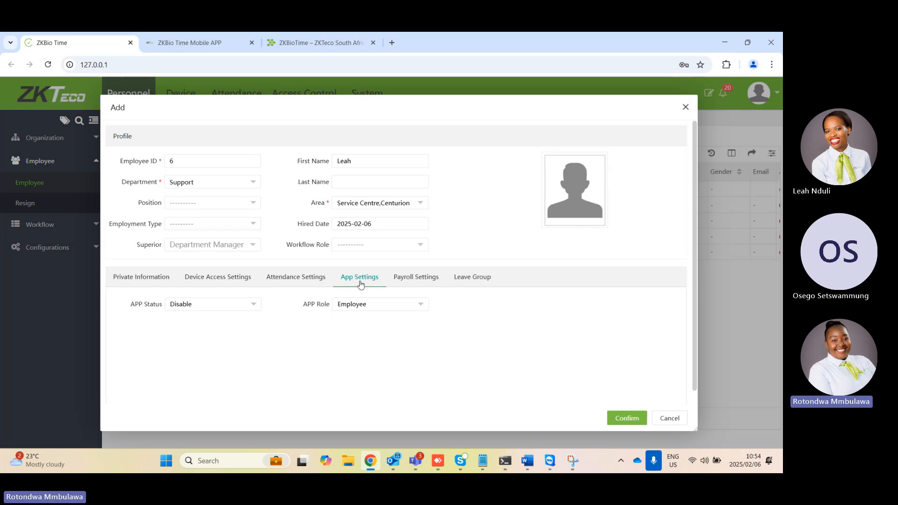
pyautogui.click(460, 283)
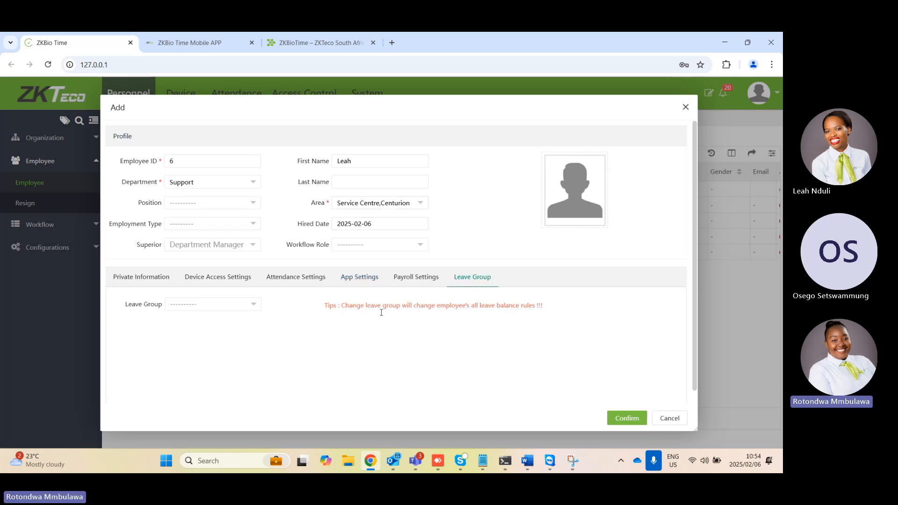
pyautogui.click(239, 307)
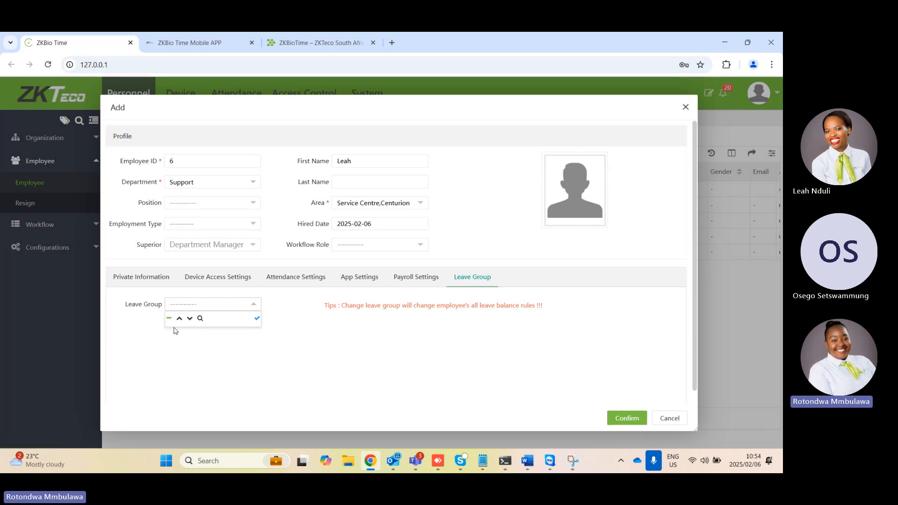
pyautogui.click(435, 330)
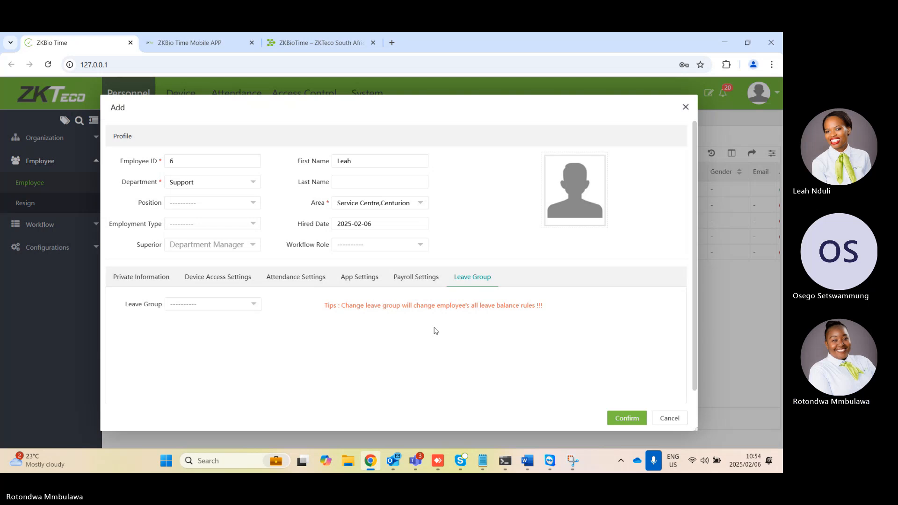
# Save the new employee record and dismiss the browser's password prompts
pyautogui.click(622, 421)
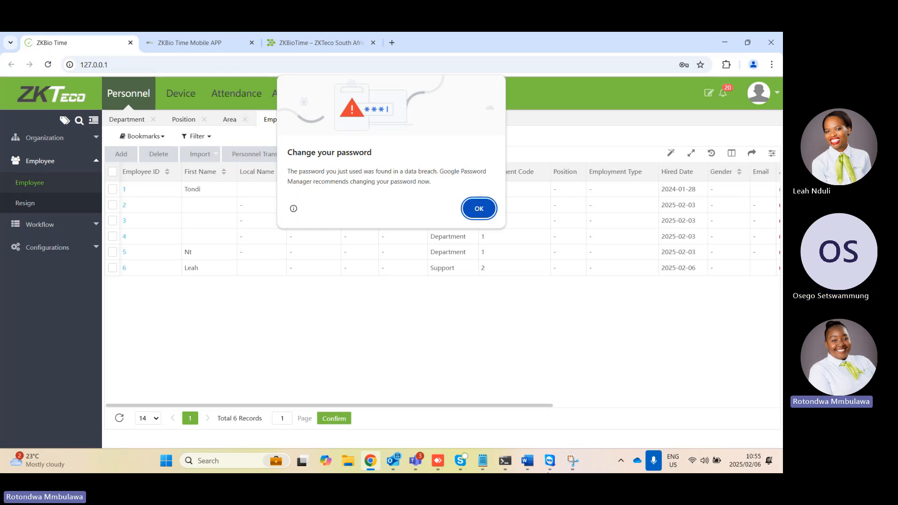
pyautogui.click(479, 208)
pyautogui.click(696, 89)
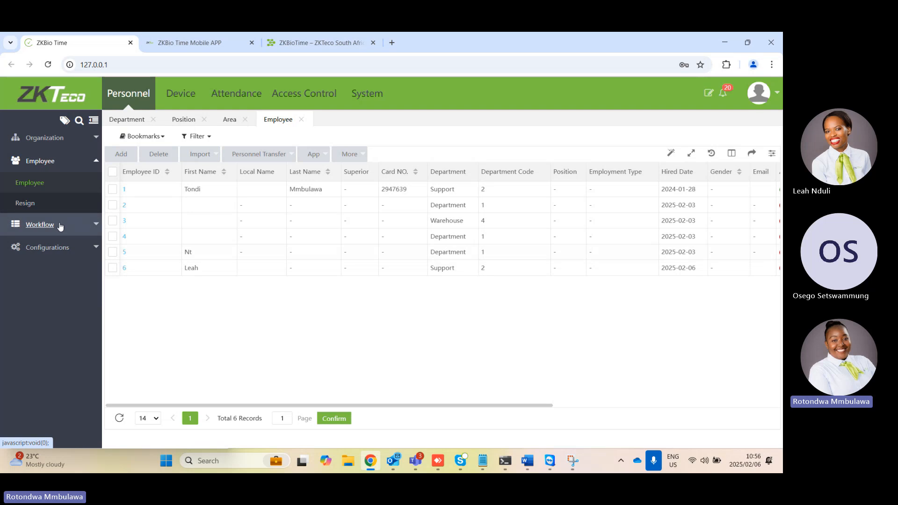
# Register a resignation for the fourth listed employee dated 2025-02-06, with type Quit and attendance set to Disable, and open the resigned employees list
pyautogui.click(112, 236)
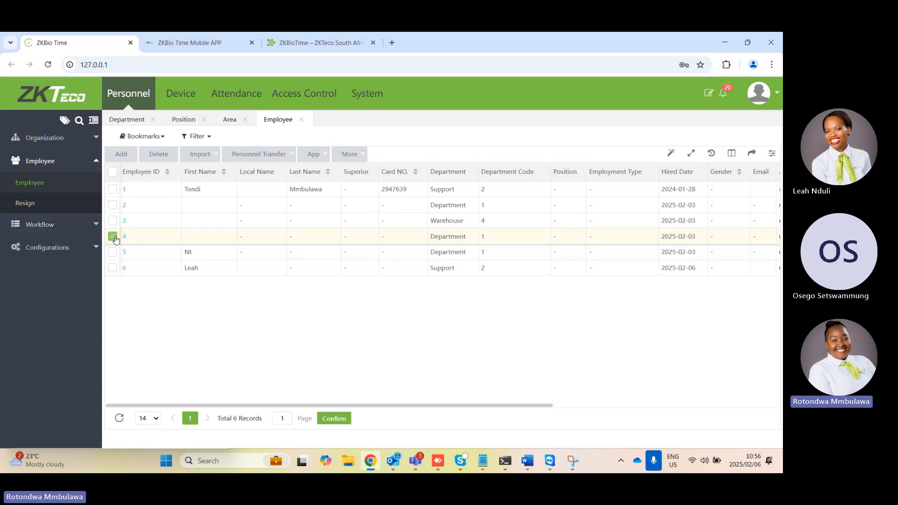
pyautogui.click(246, 156)
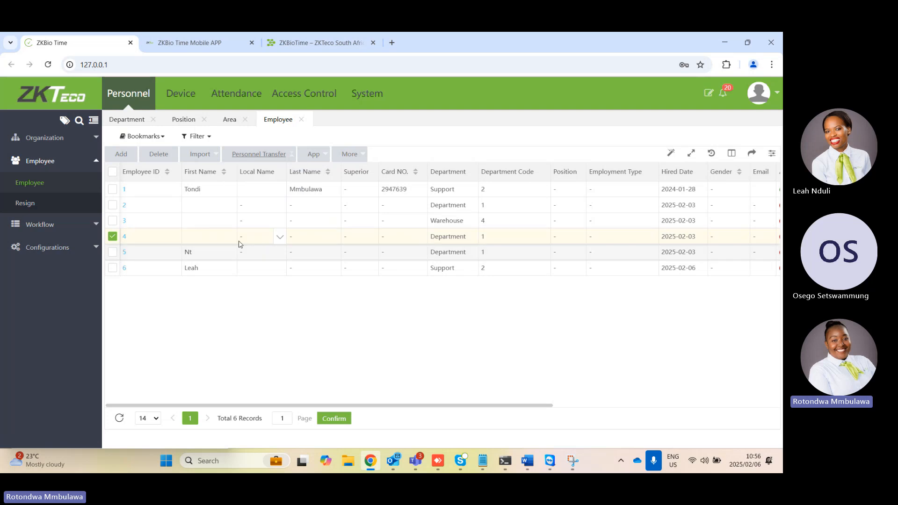
pyautogui.click(265, 155)
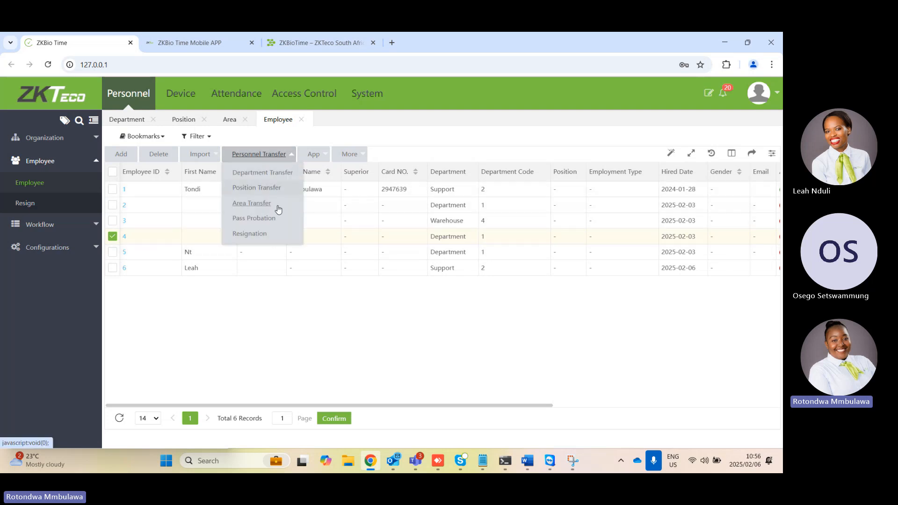
pyautogui.click(255, 234)
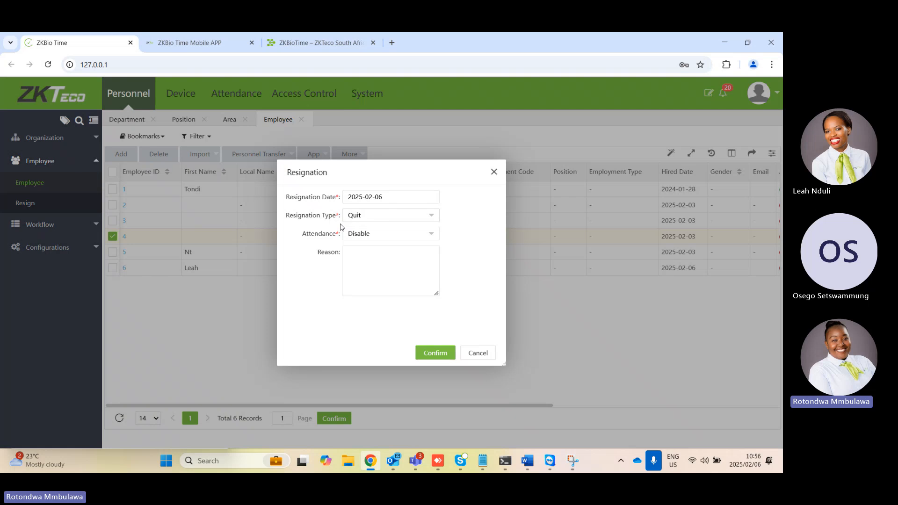
pyautogui.click(371, 220)
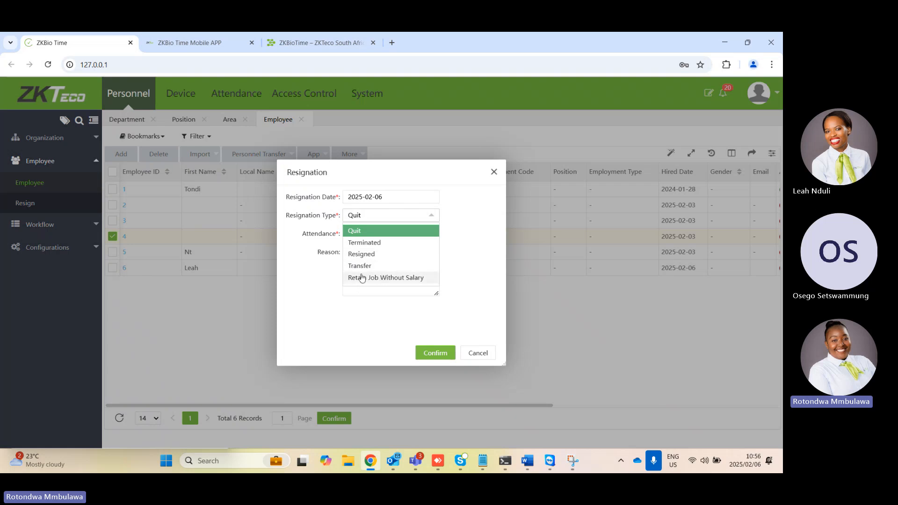
pyautogui.click(374, 320)
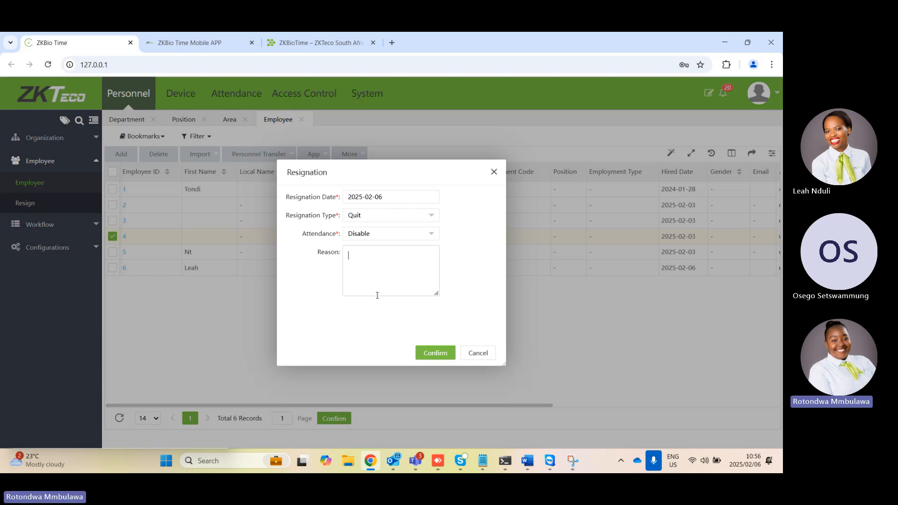
pyautogui.click(426, 354)
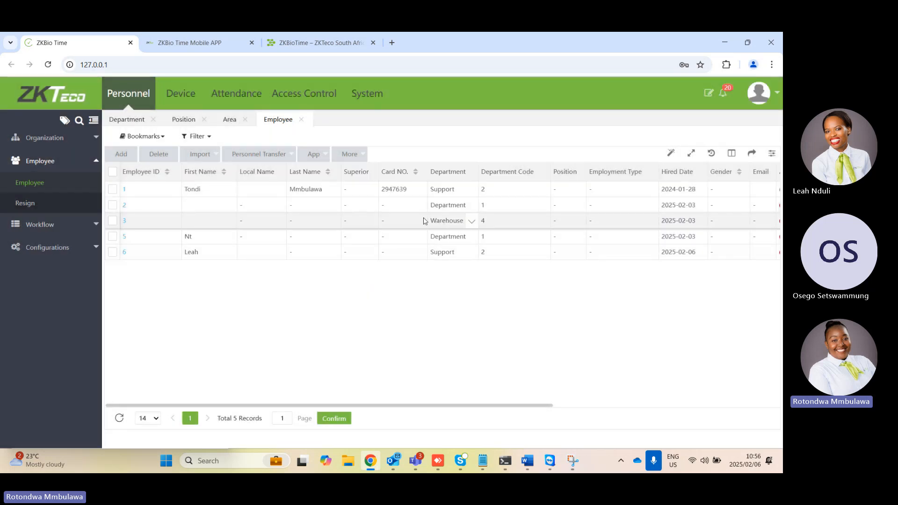
pyautogui.click(24, 204)
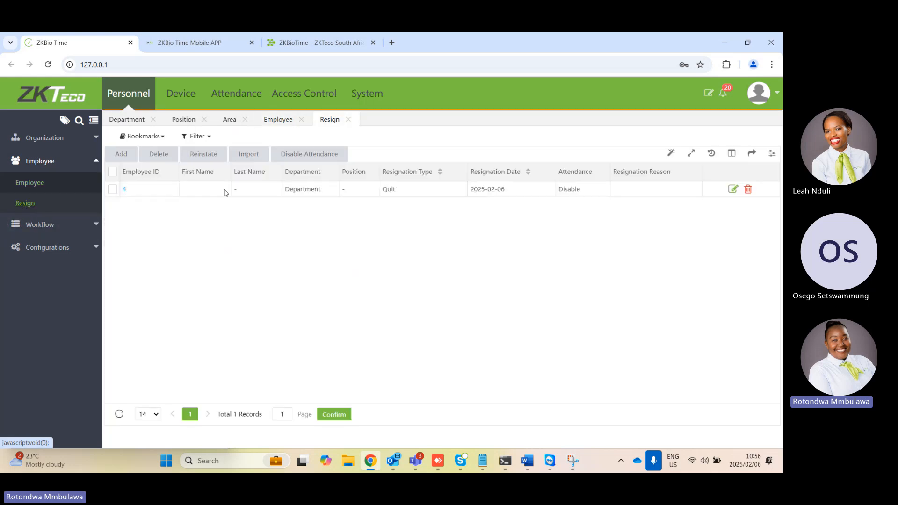
# Select and deselect the resigned employee's record, and open the workflow role list
pyautogui.click(113, 189)
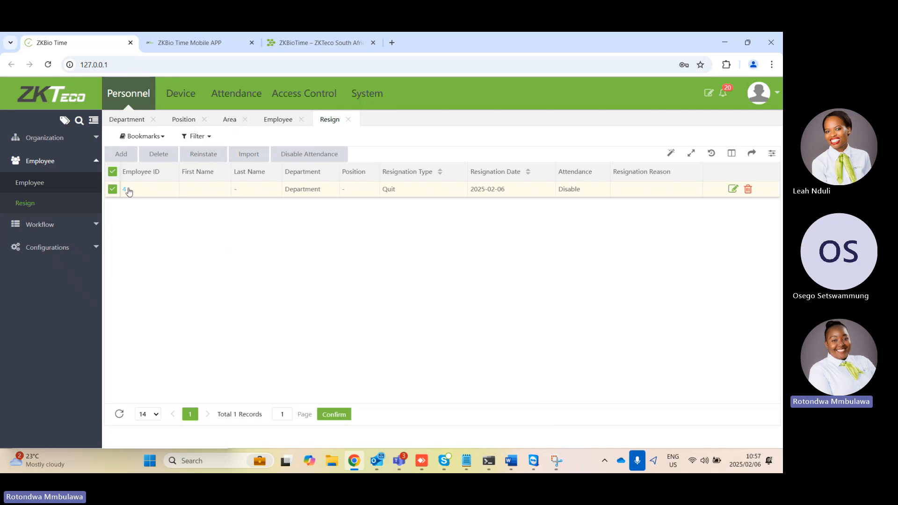
pyautogui.click(115, 173)
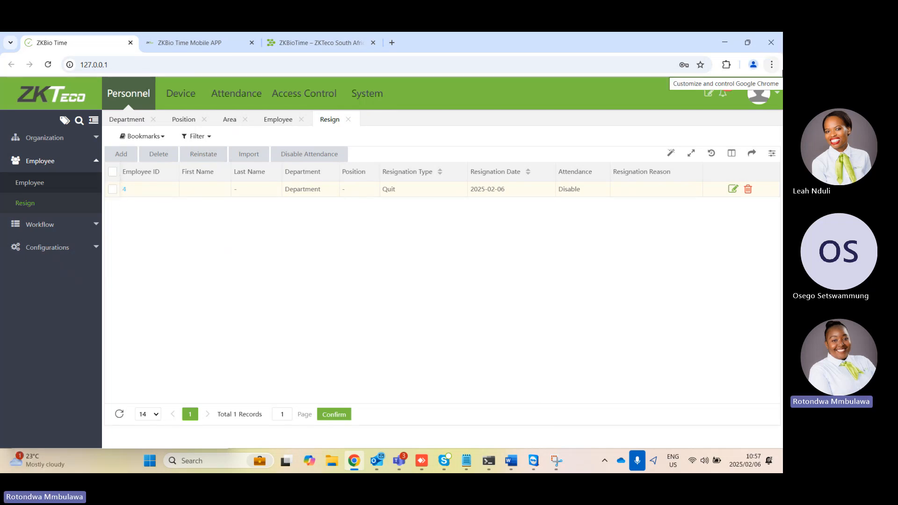
pyautogui.click(47, 224)
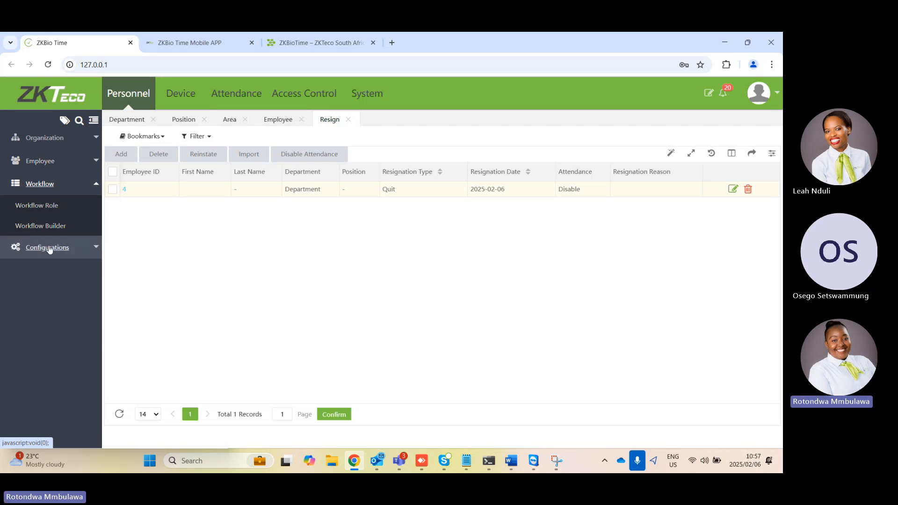
pyautogui.click(24, 204)
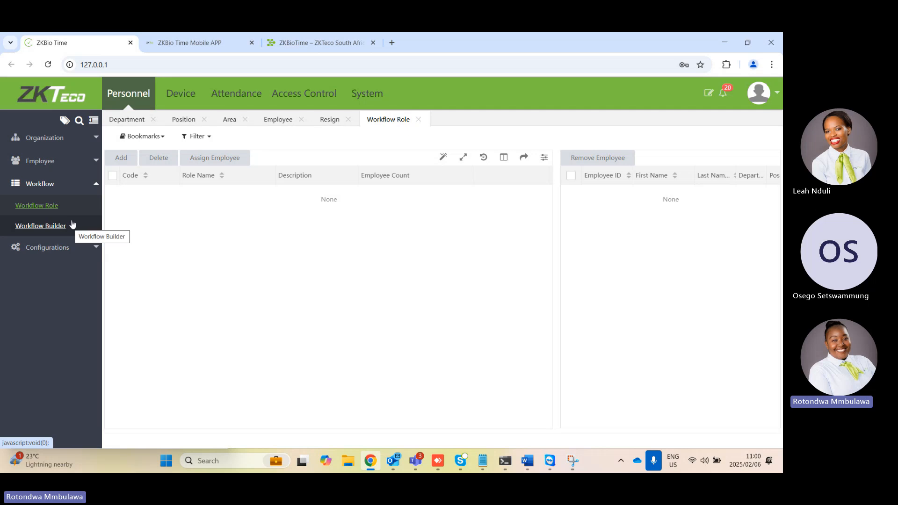
# Add a document type with certification code 1 and certification name ID in the personnel configurations
pyautogui.click(83, 249)
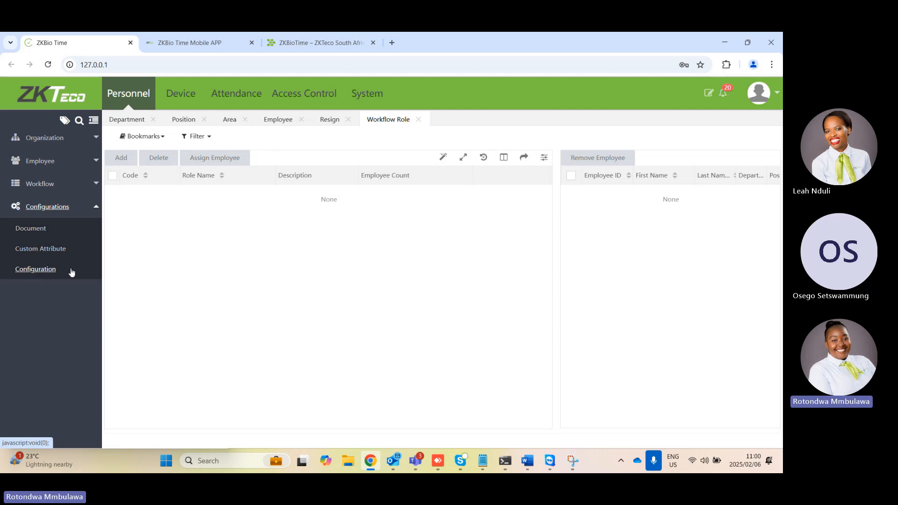
pyautogui.click(31, 229)
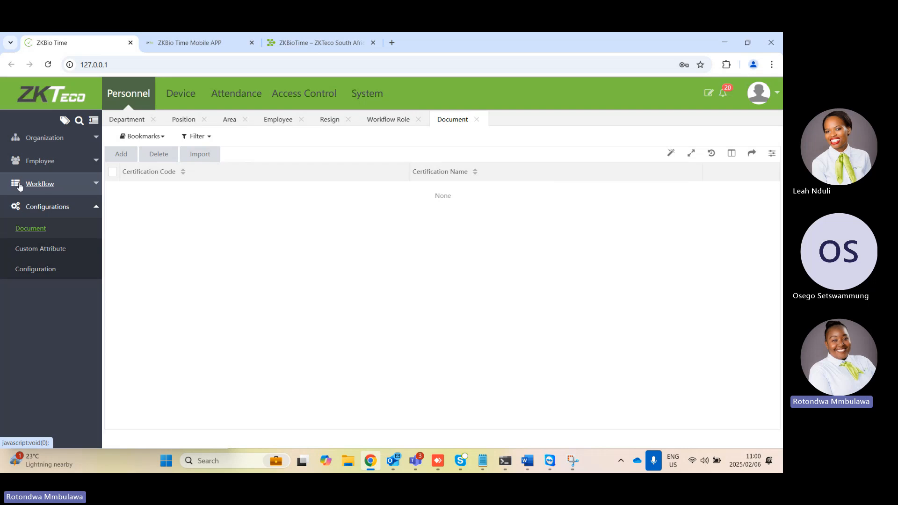
pyautogui.click(125, 155)
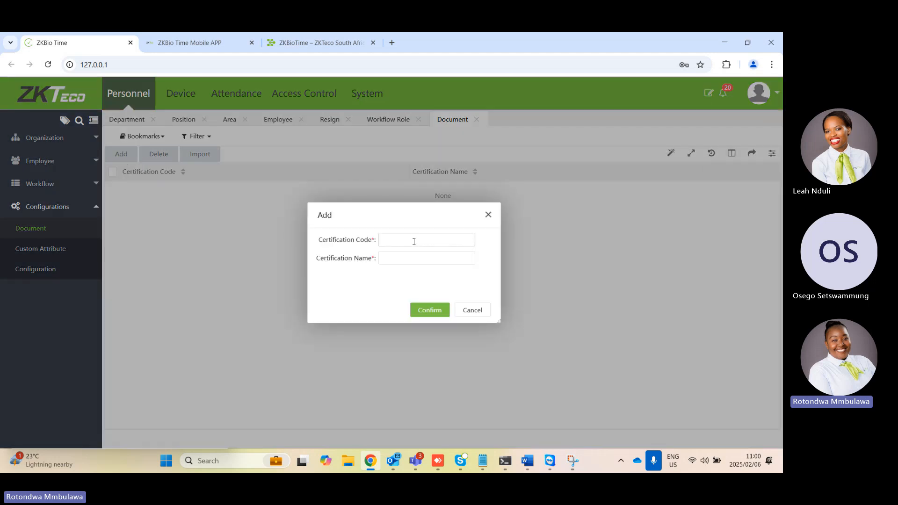
pyautogui.click(409, 240)
pyautogui.write('1')
pyautogui.click(384, 256)
pyautogui.press('capslock')
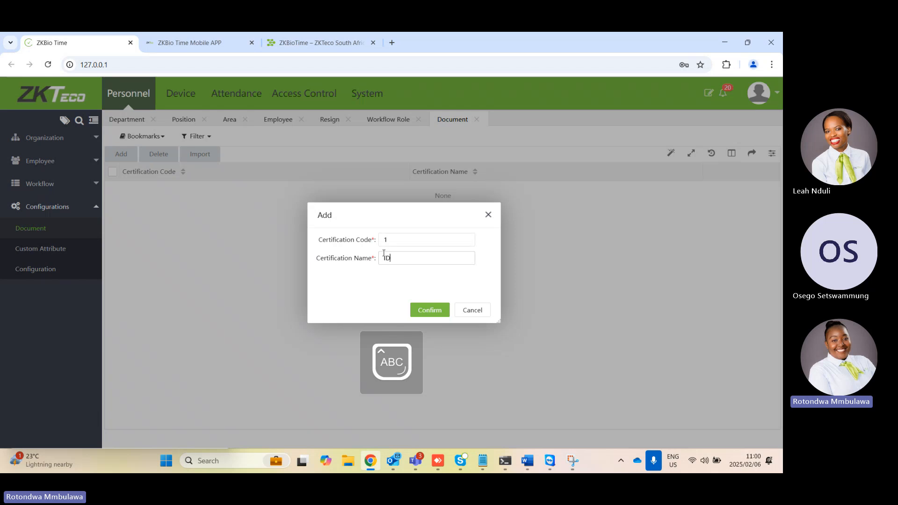
pyautogui.click(440, 312)
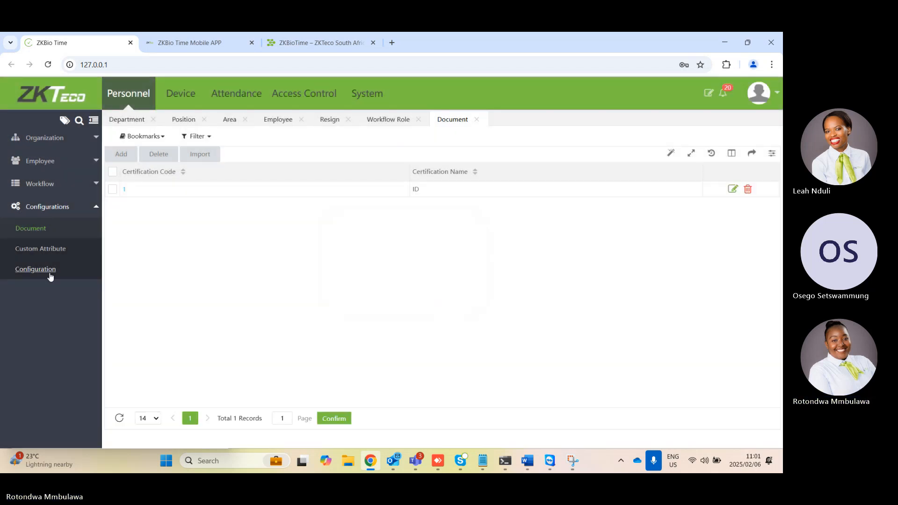
# Open the last listed employee's record and start a new document entry with document type ID
pyautogui.click(43, 161)
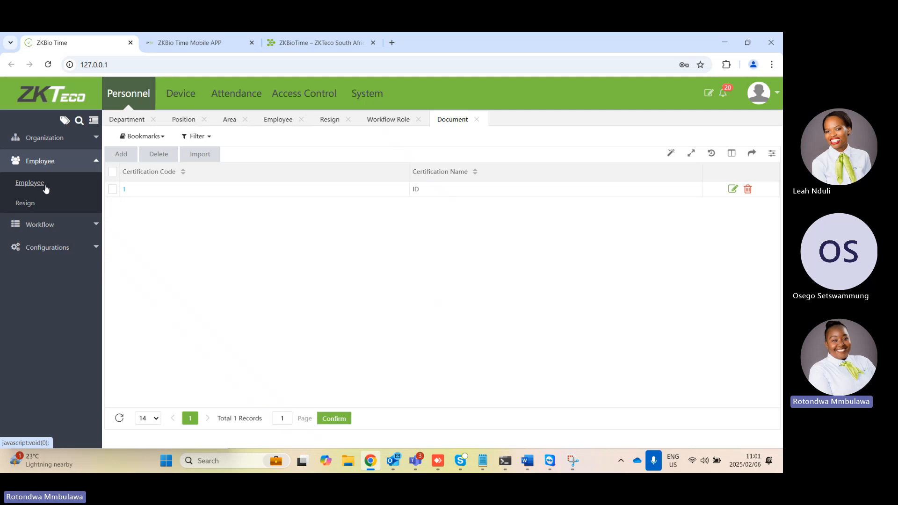
pyautogui.click(45, 188)
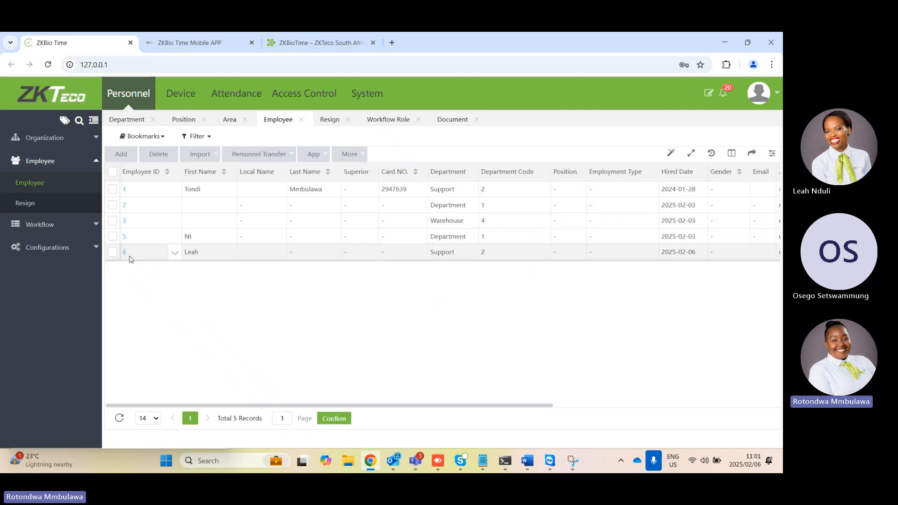
pyautogui.click(127, 255)
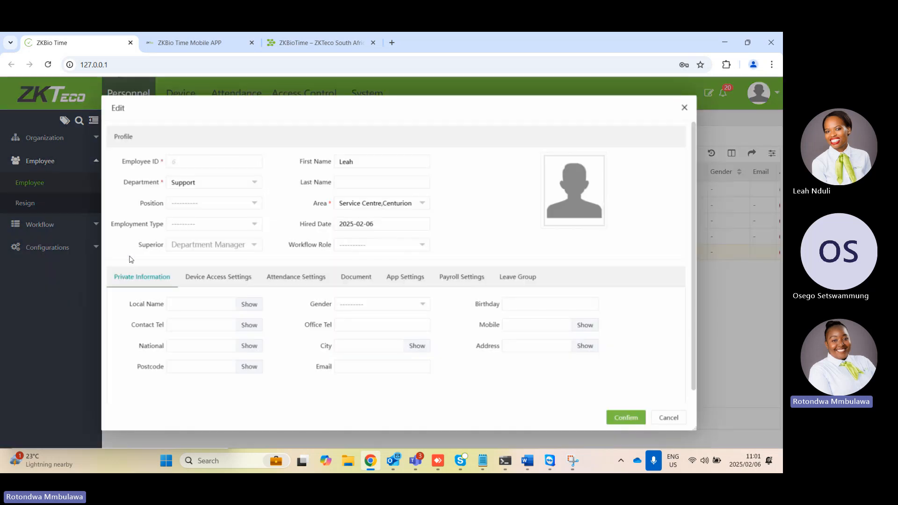
pyautogui.click(362, 281)
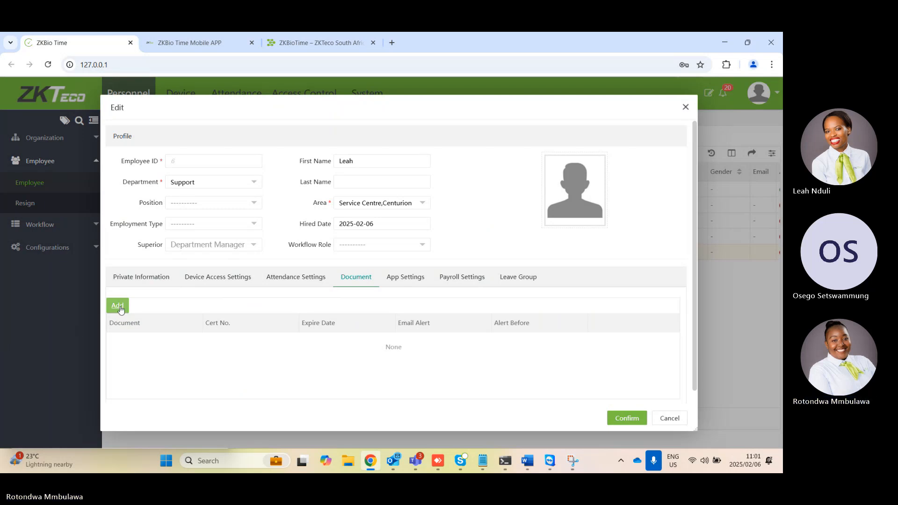
pyautogui.click(118, 306)
pyautogui.click(269, 213)
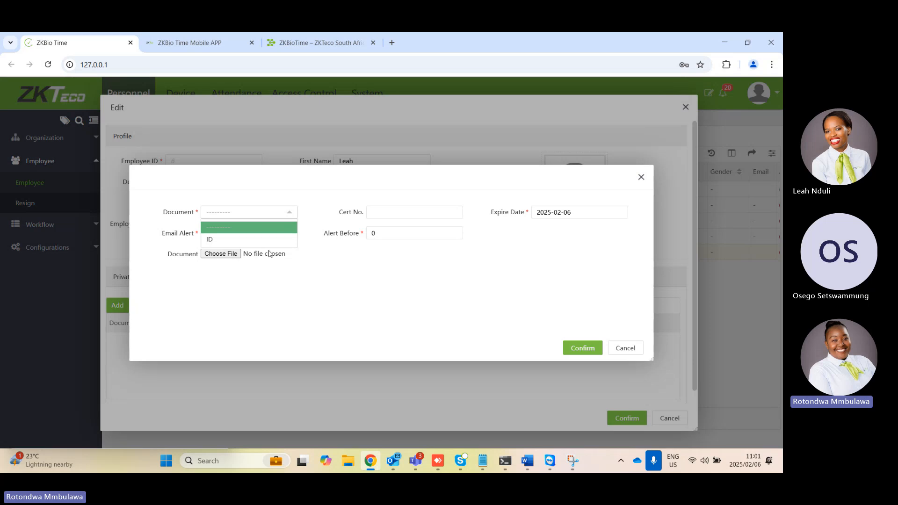
pyautogui.click(257, 240)
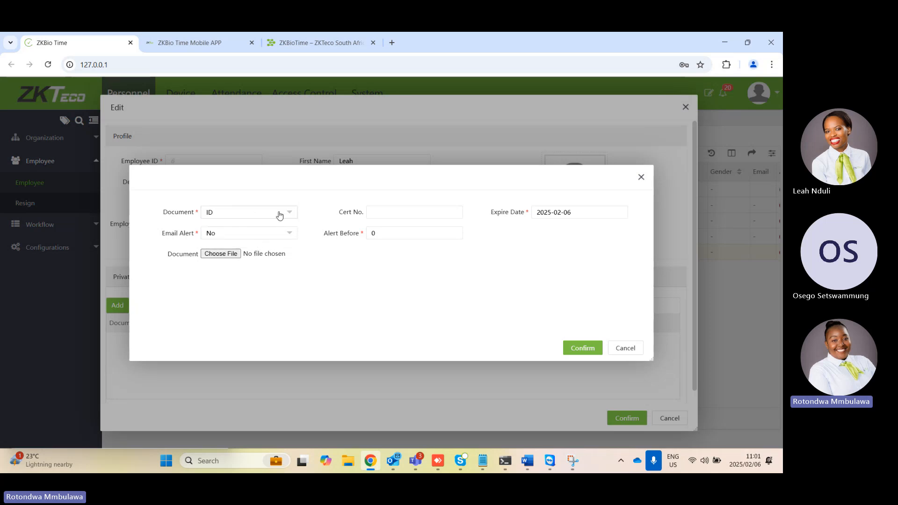
# Enter the ID document's certificate number and review the email alert choices, keeping No
pyautogui.click(383, 212)
pyautogui.click(271, 235)
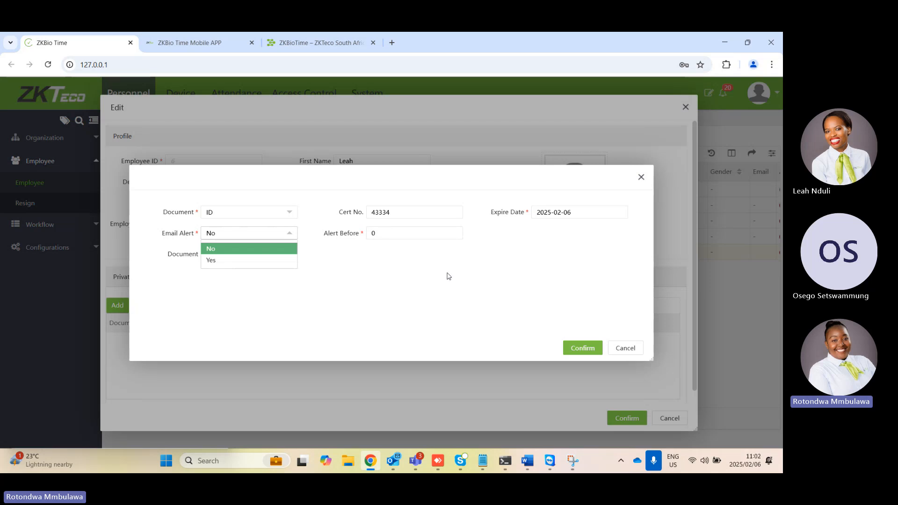
pyautogui.click(368, 276)
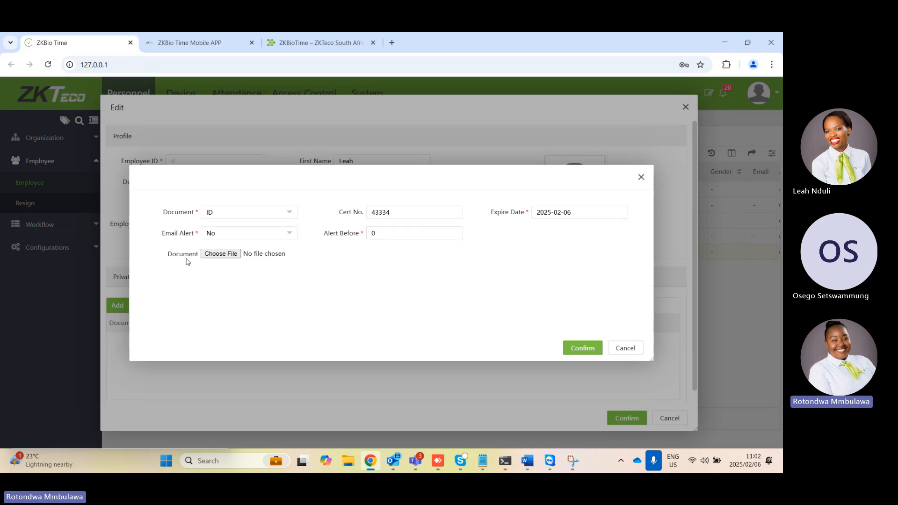
# Browse for a file to attach to the document entry, and cancel the file selection, document entry and employee edit
pyautogui.click(210, 256)
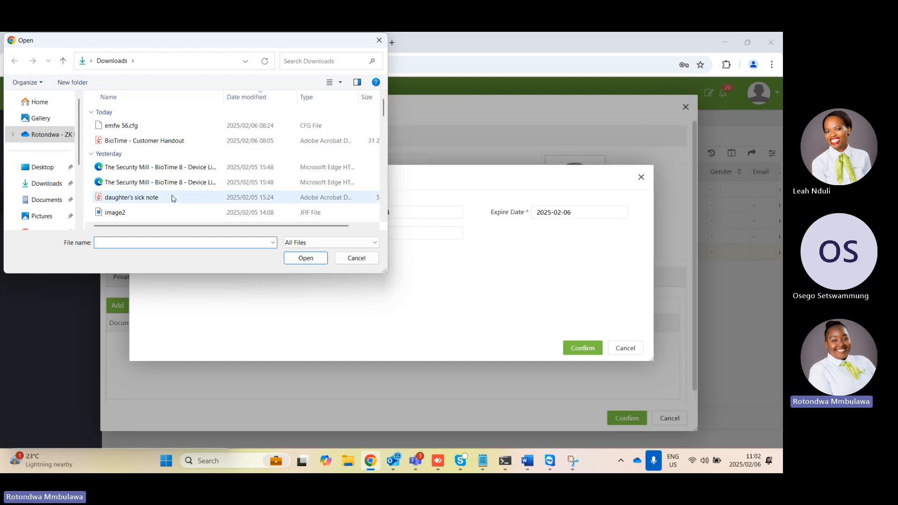
pyautogui.click(356, 258)
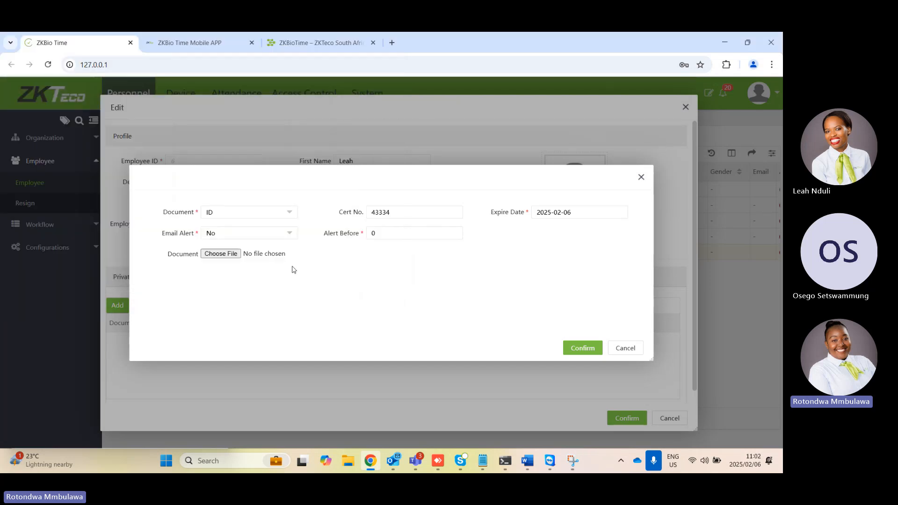
pyautogui.click(641, 178)
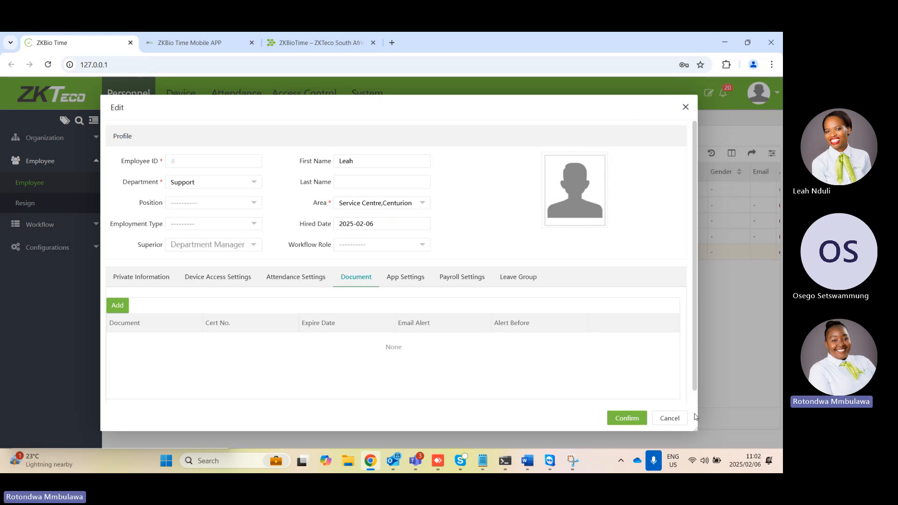
pyautogui.click(681, 419)
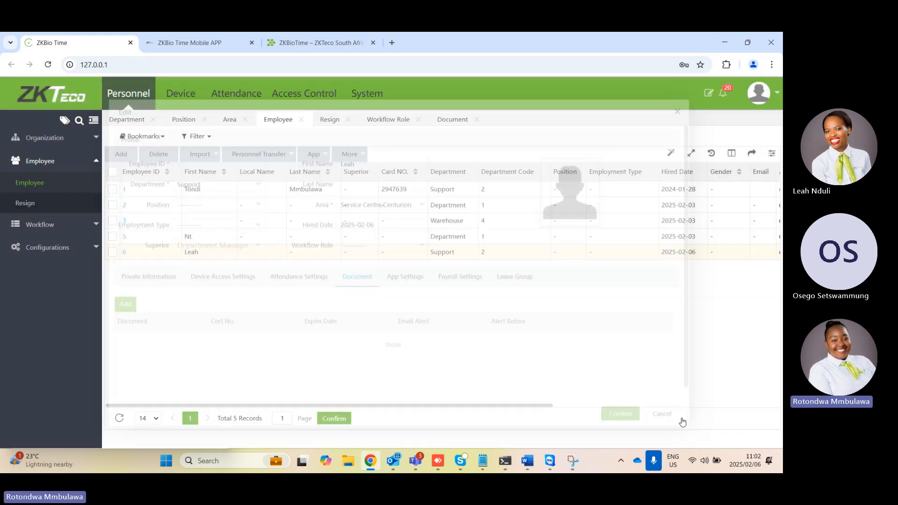
# View the custom attribute list and switch Number Employee ID to Enable in the personnel configuration
pyautogui.click(60, 247)
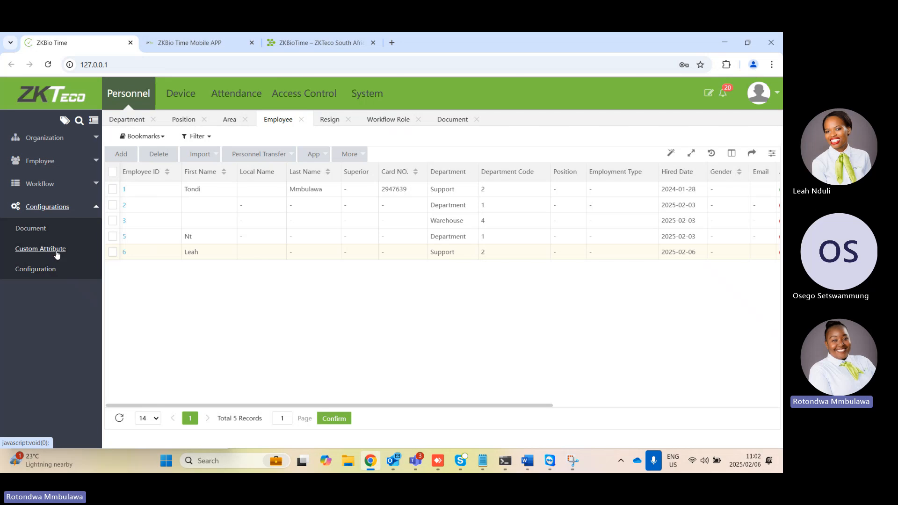
pyautogui.click(57, 254)
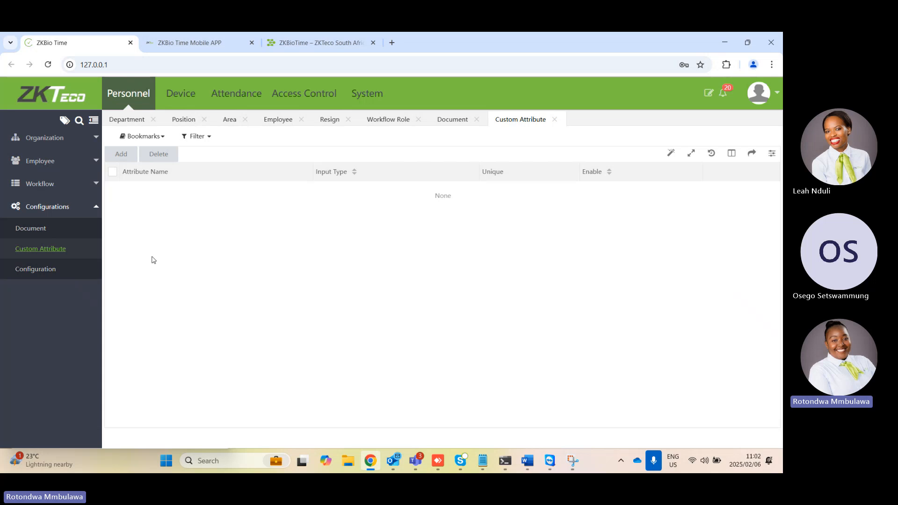
pyautogui.click(53, 275)
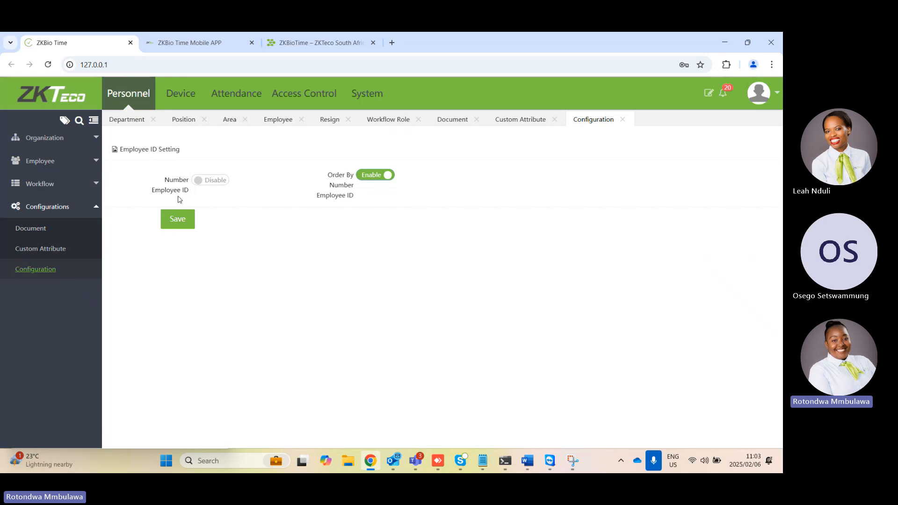
pyautogui.click(208, 183)
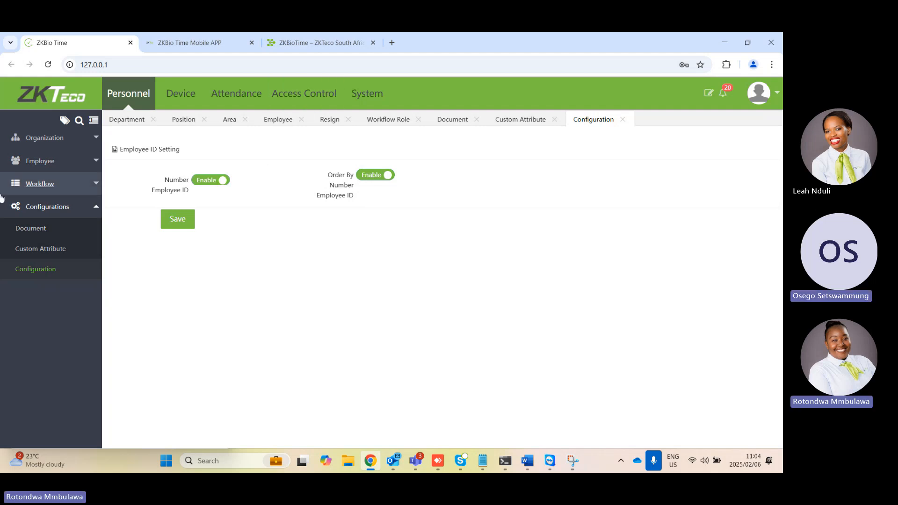
# Open the list of attendance devices
pyautogui.click(177, 94)
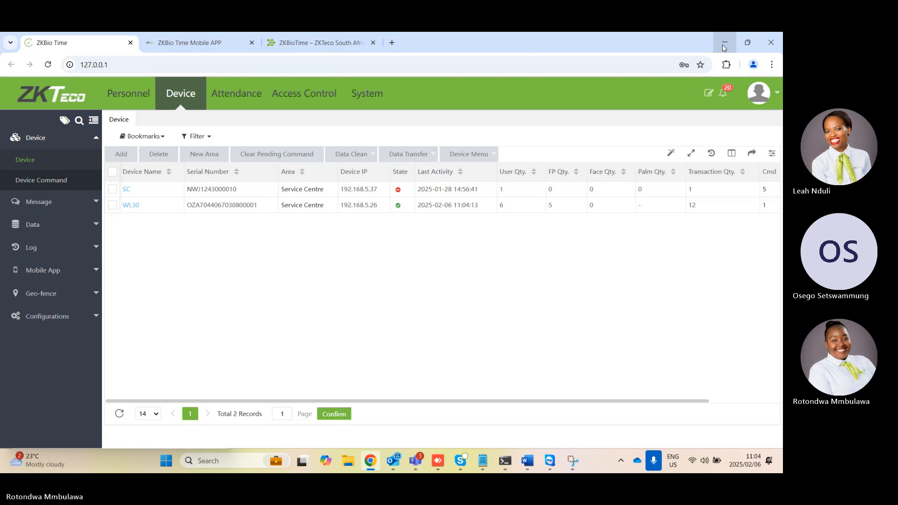
pyautogui.click(528, 57)
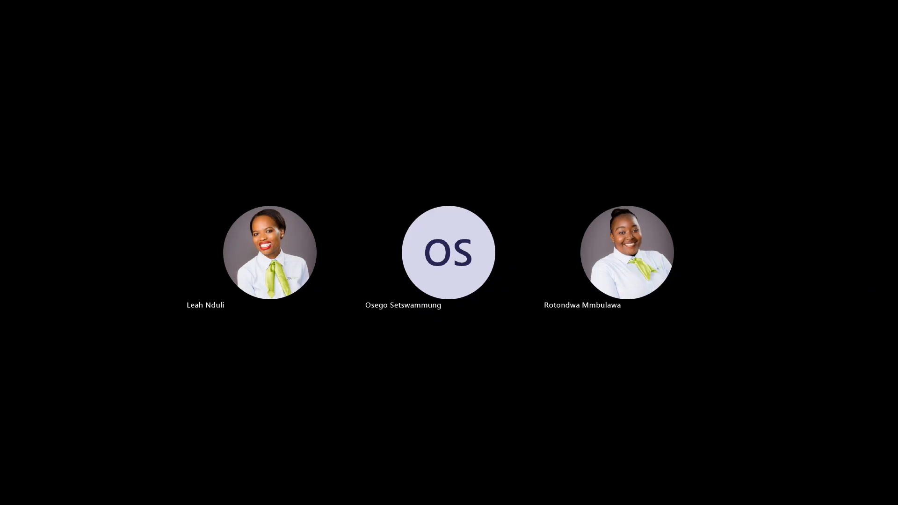
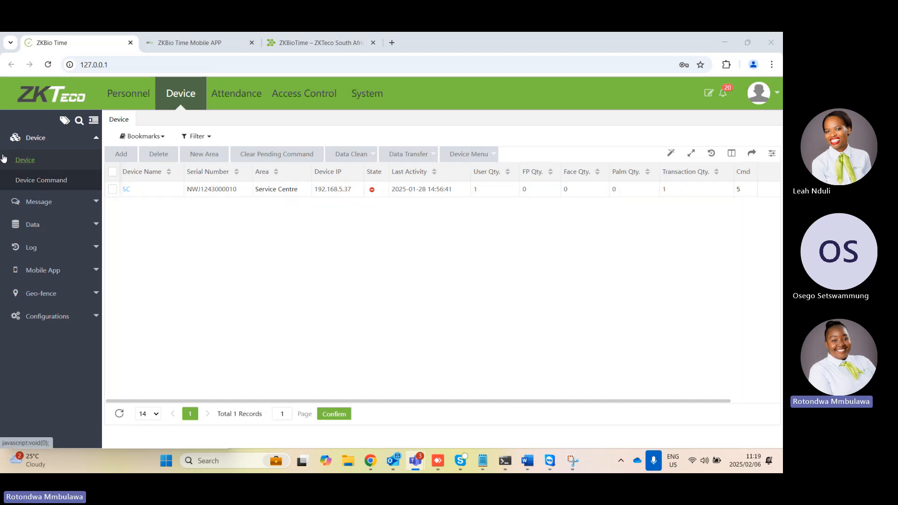
# Review the form for manually adding a device and close it without saving
pyautogui.click(125, 153)
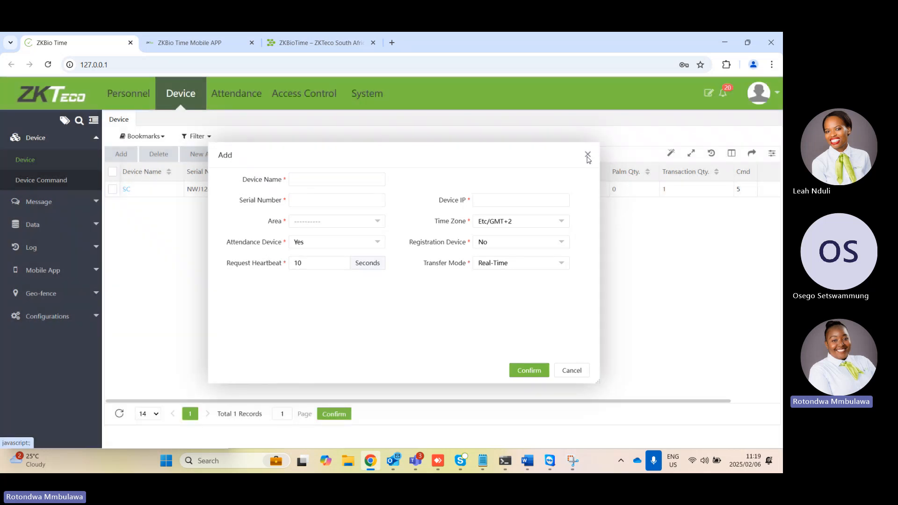
pyautogui.click(588, 154)
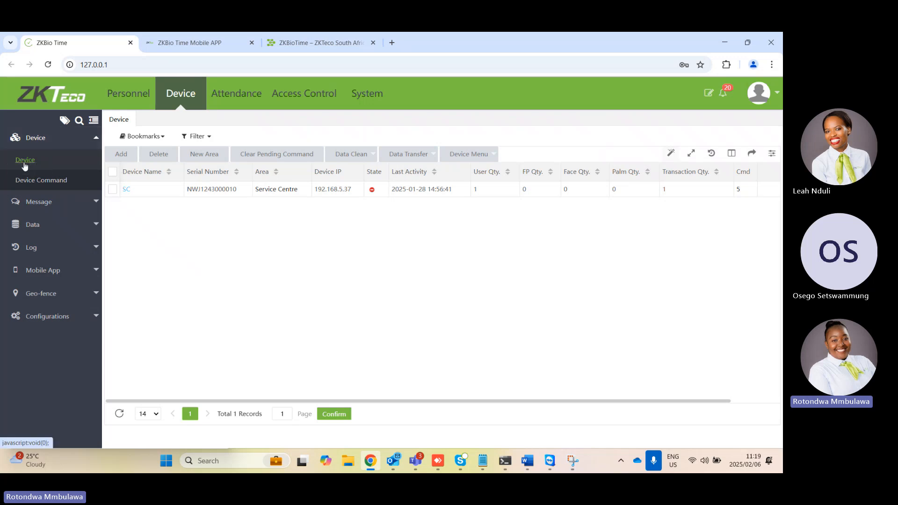
pyautogui.click(191, 92)
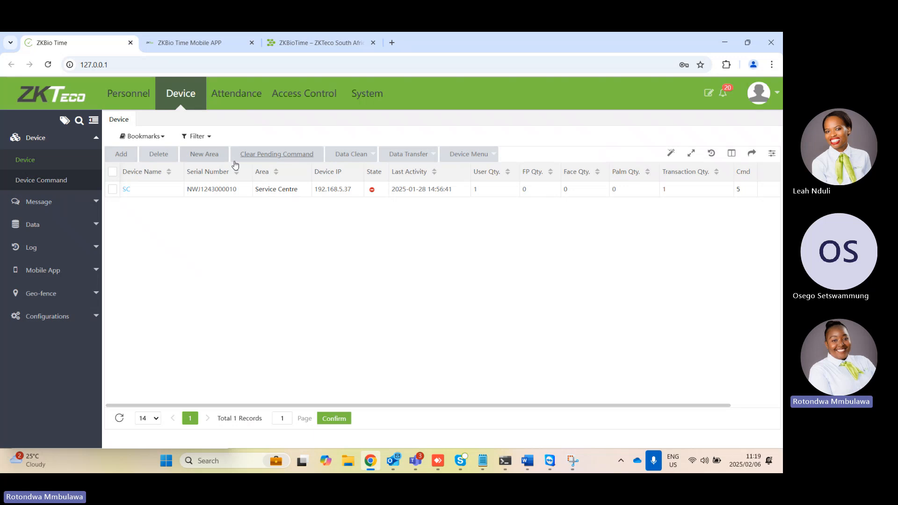
pyautogui.click(195, 101)
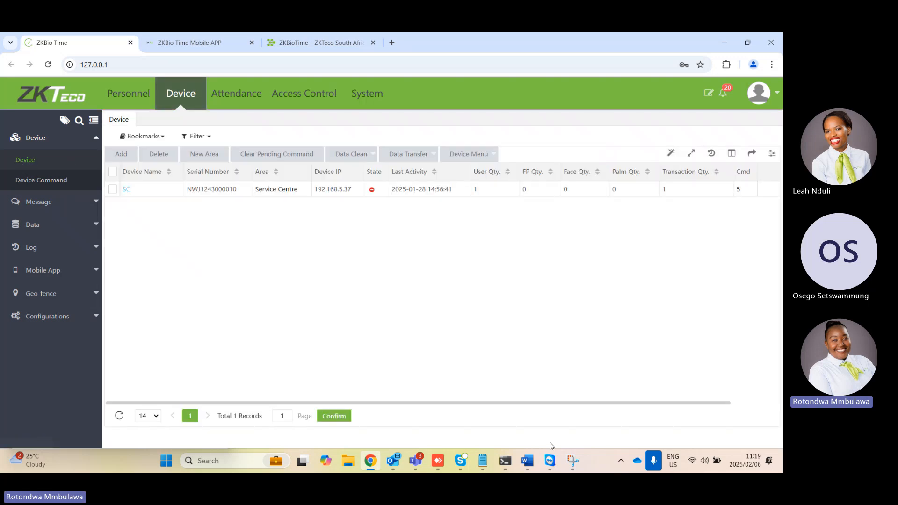
# Switch to the Command Prompt, view the computer's ipconfig network details and return to the device list
pyautogui.click(502, 463)
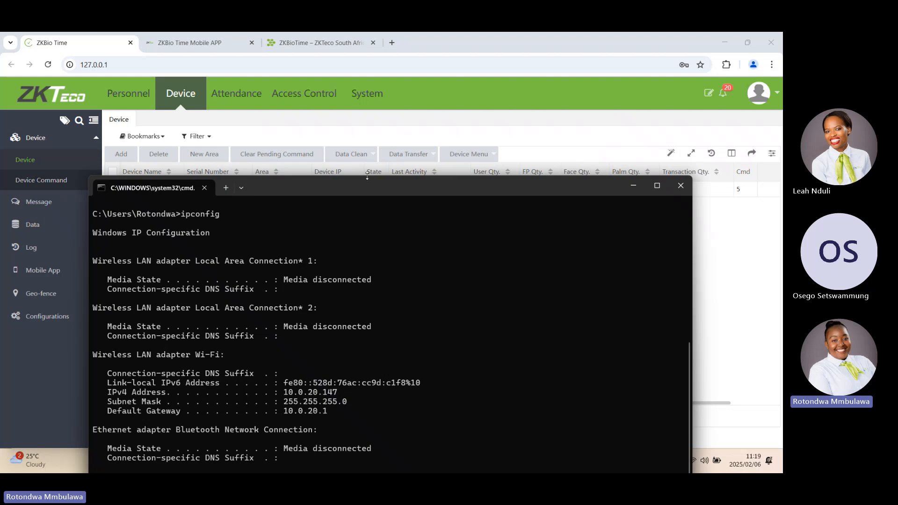
pyautogui.moveTo(367, 192); pyautogui.dragTo(390, 113)
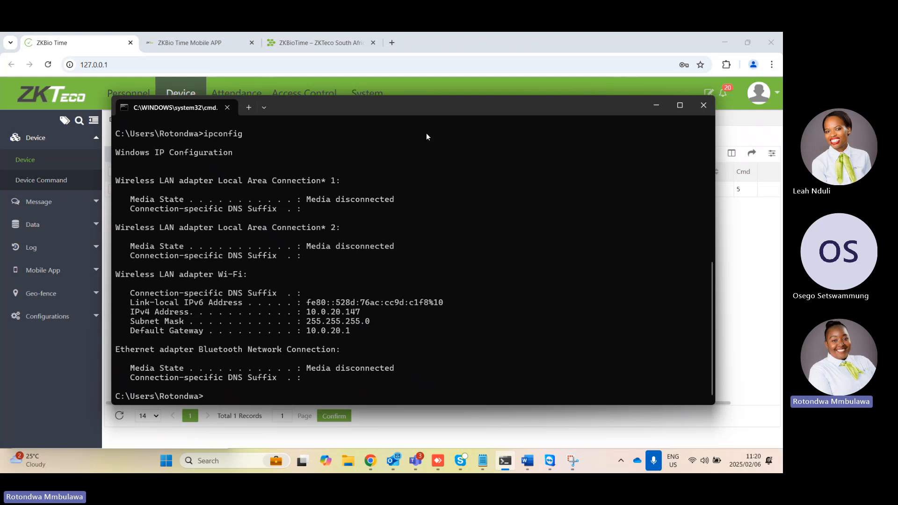
pyautogui.click(655, 106)
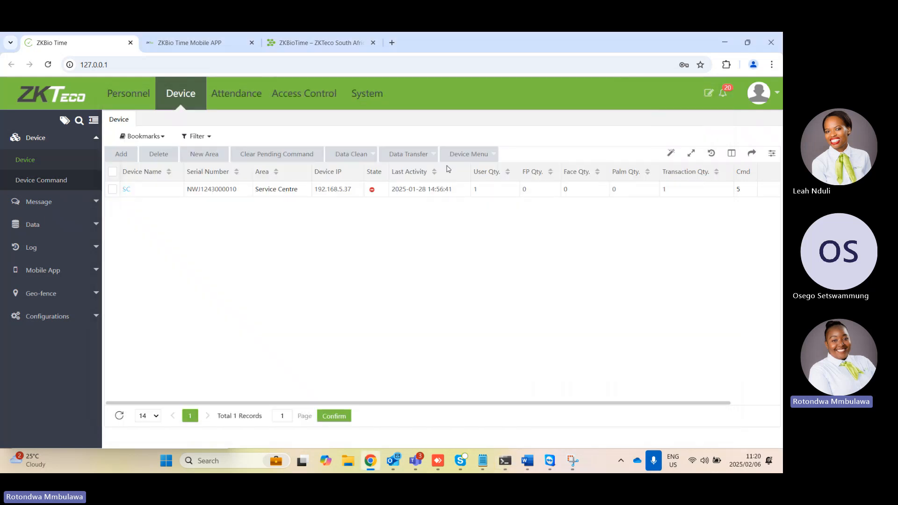
pyautogui.moveTo(511, 45); pyautogui.dragTo(513, 33)
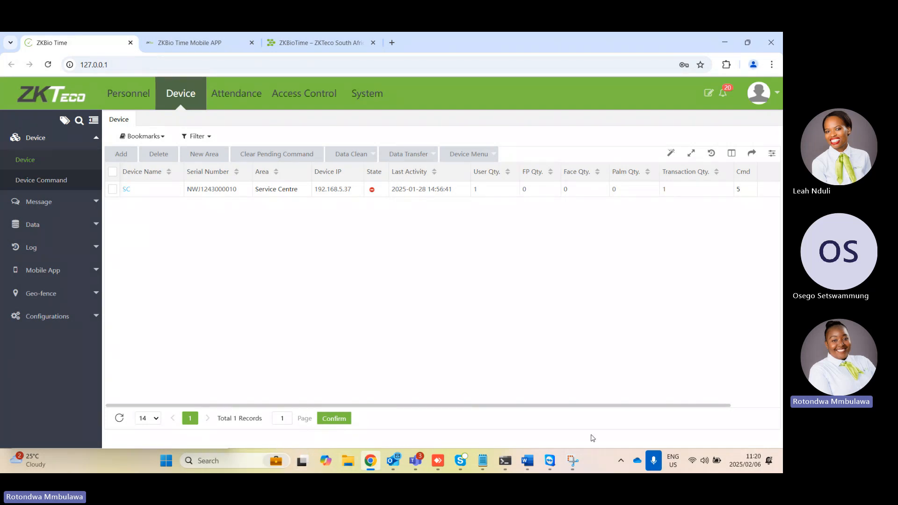
# Find and launch the ZKBio Time Server Controller, examine the service console's HTTP port settings and leave the console
pyautogui.click(621, 460)
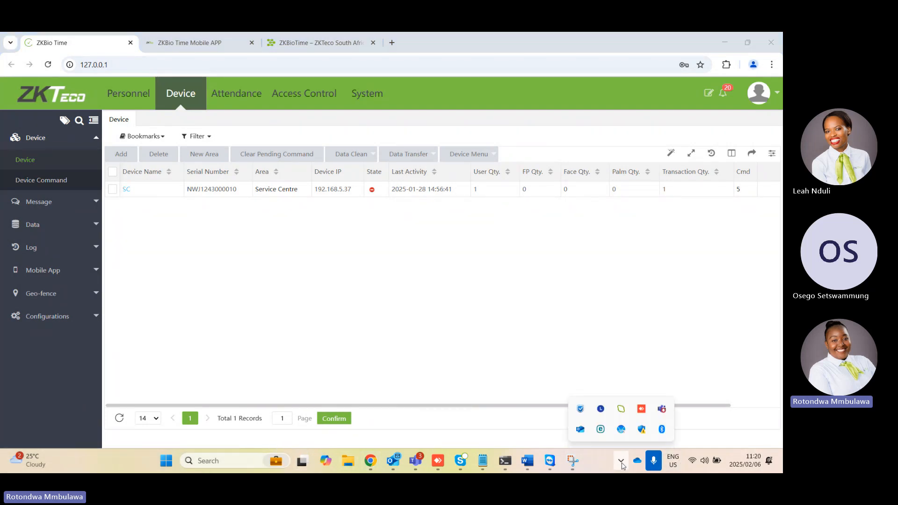
pyautogui.click(220, 461)
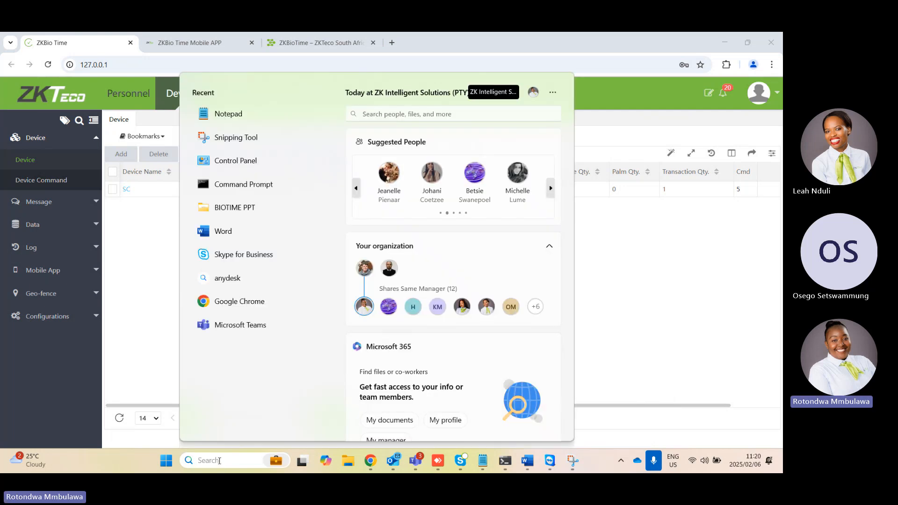
pyautogui.write('ser')
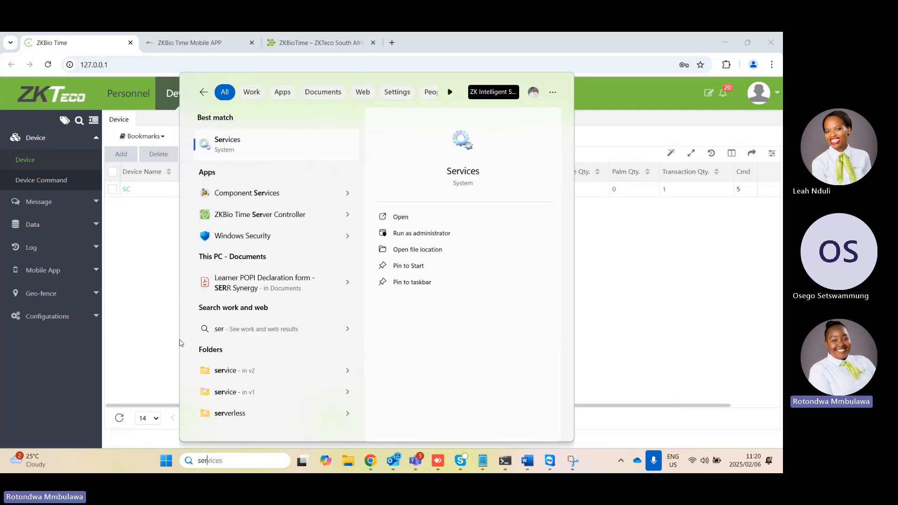
pyautogui.rightClick(245, 219)
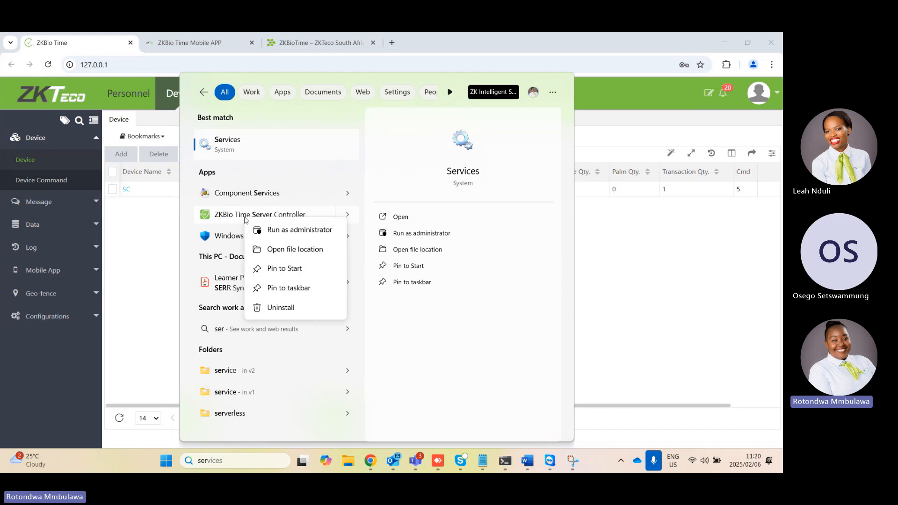
pyautogui.press('Escape')
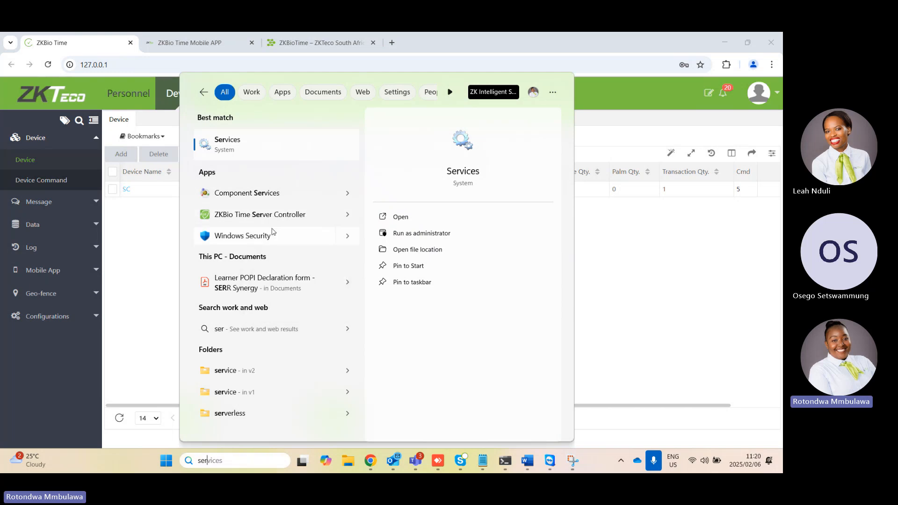
pyautogui.click(259, 214)
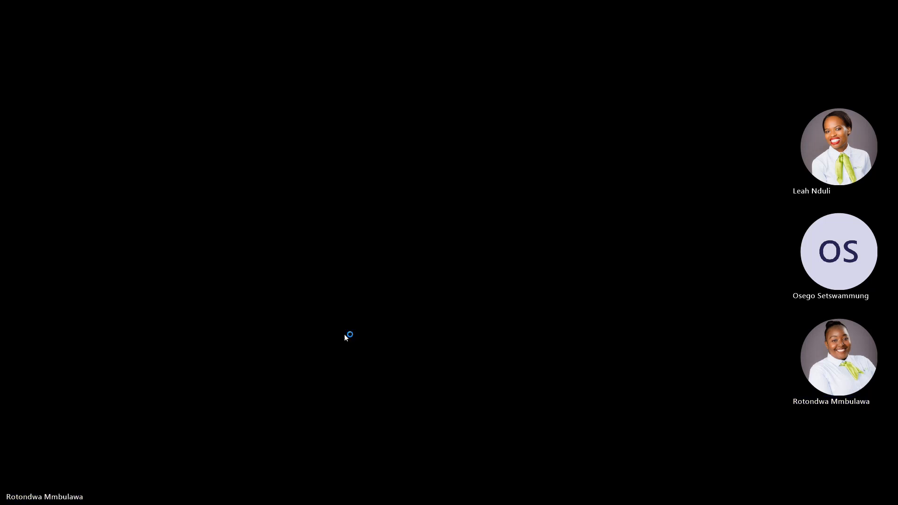
pyautogui.click(349, 334)
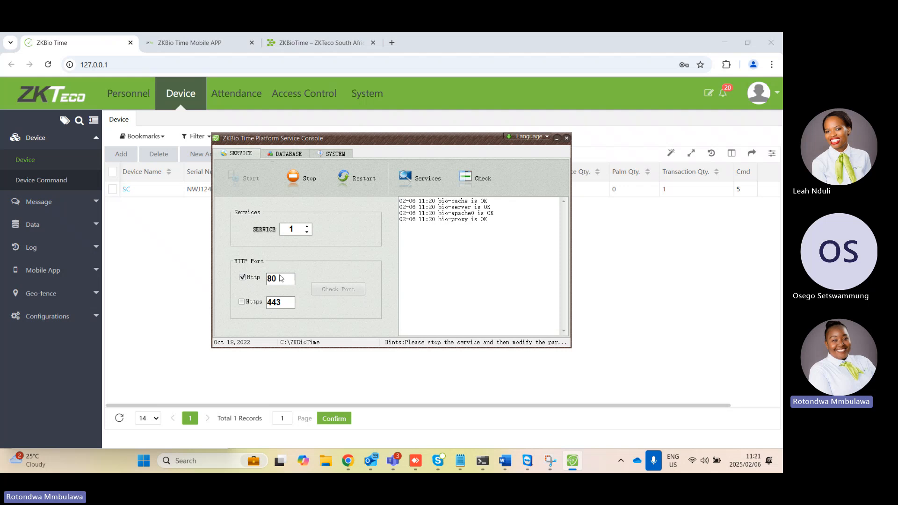
pyautogui.click(558, 140)
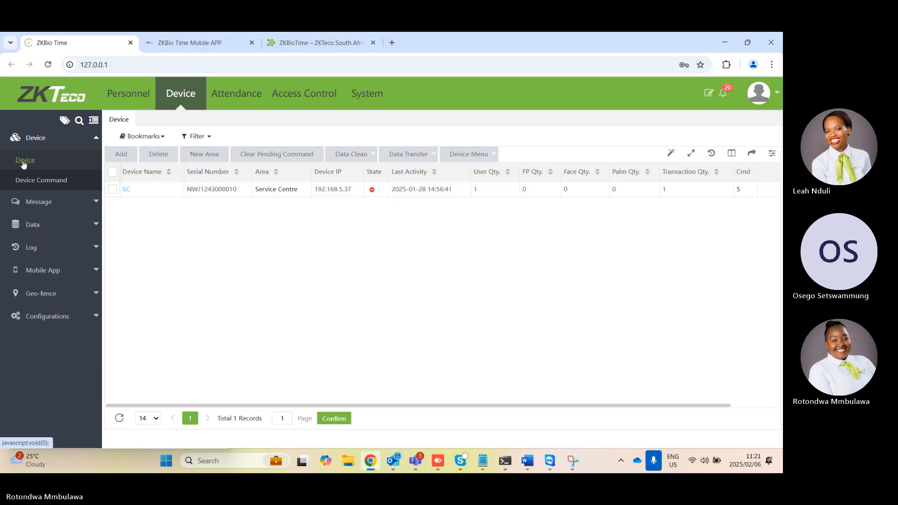
# Recheck the computer's IPv4 address in the Command Prompt and put the window away
pyautogui.click(173, 100)
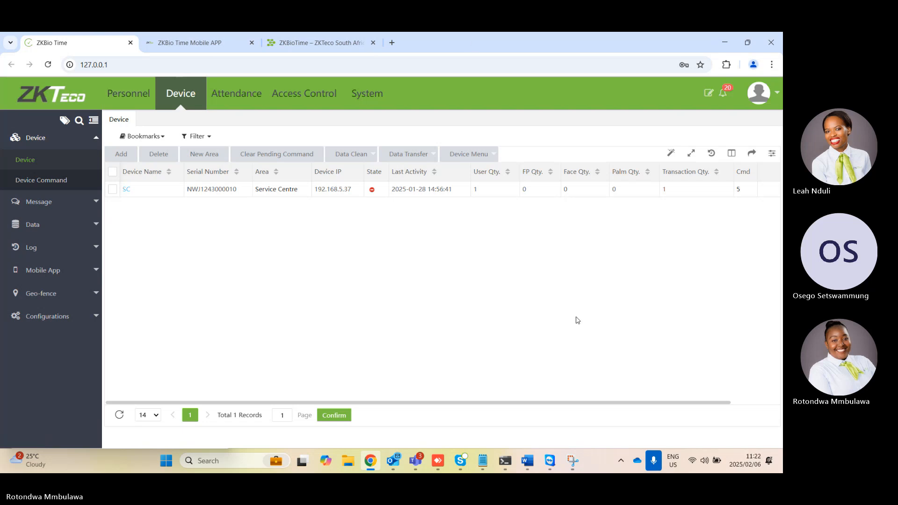
pyautogui.click(510, 462)
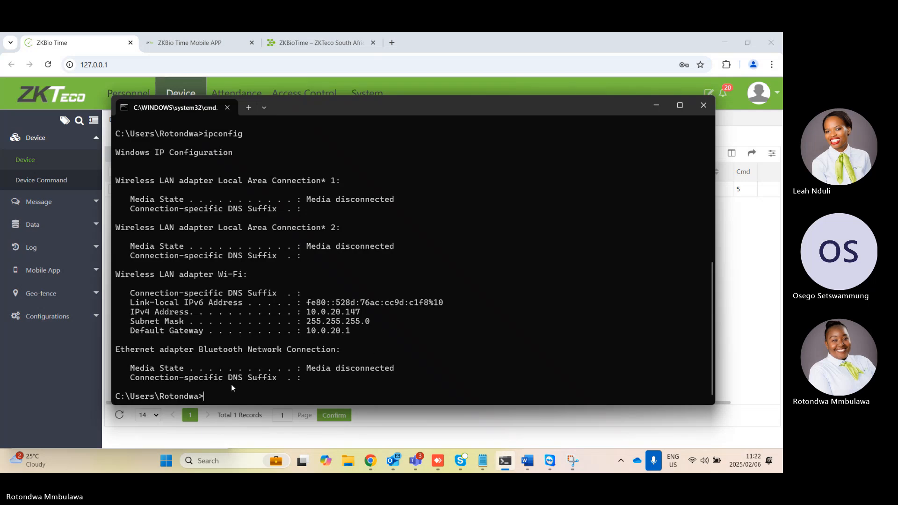
pyautogui.press('Escape')
pyautogui.click(653, 106)
# Reload the device list, view the details of the automatically added device and close them without changes
pyautogui.click(15, 163)
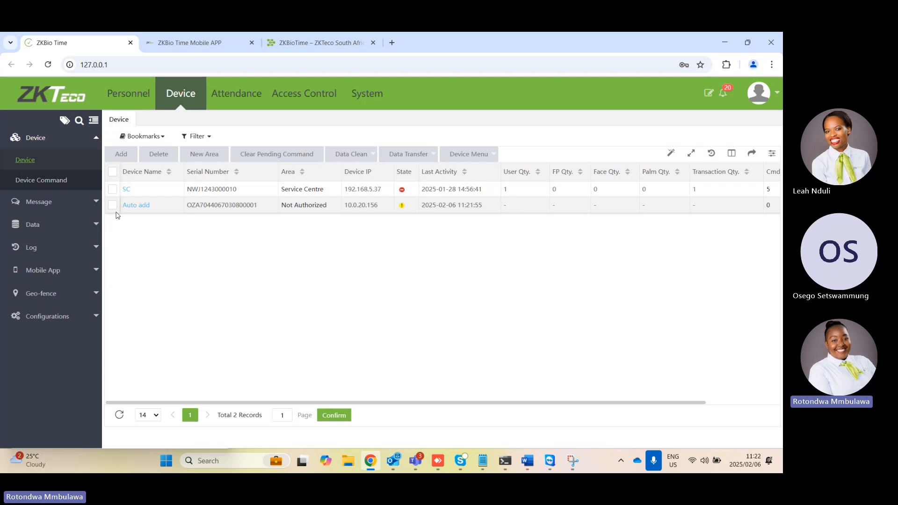
pyautogui.click(144, 206)
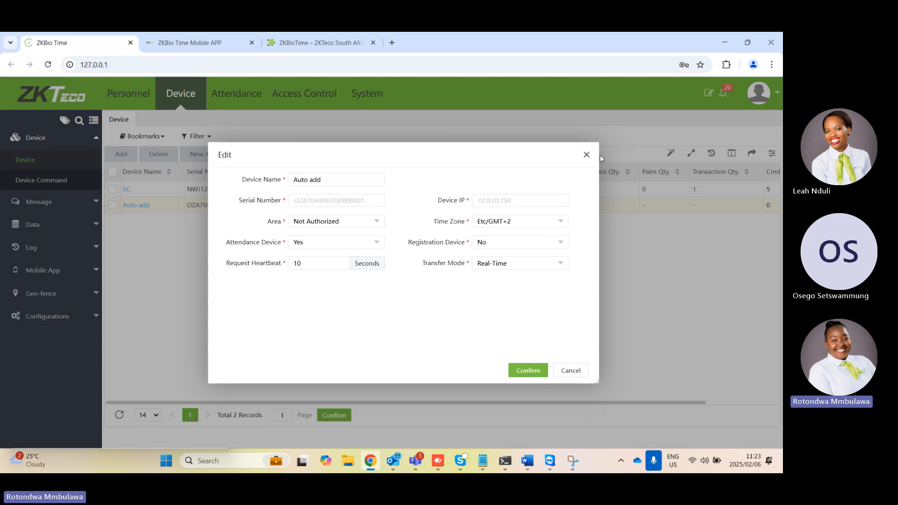
pyautogui.click(587, 155)
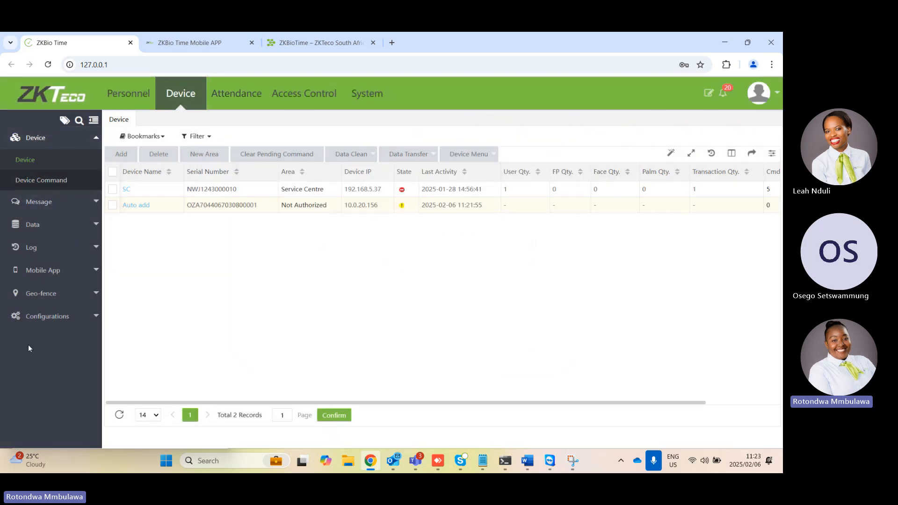
# Review the device communication settings in the device configurations and submit them
pyautogui.click(47, 316)
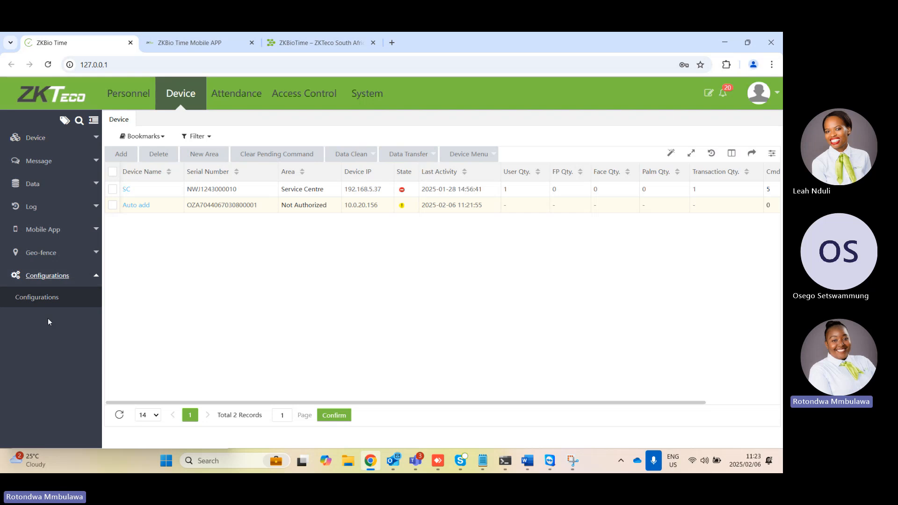
pyautogui.click(46, 301)
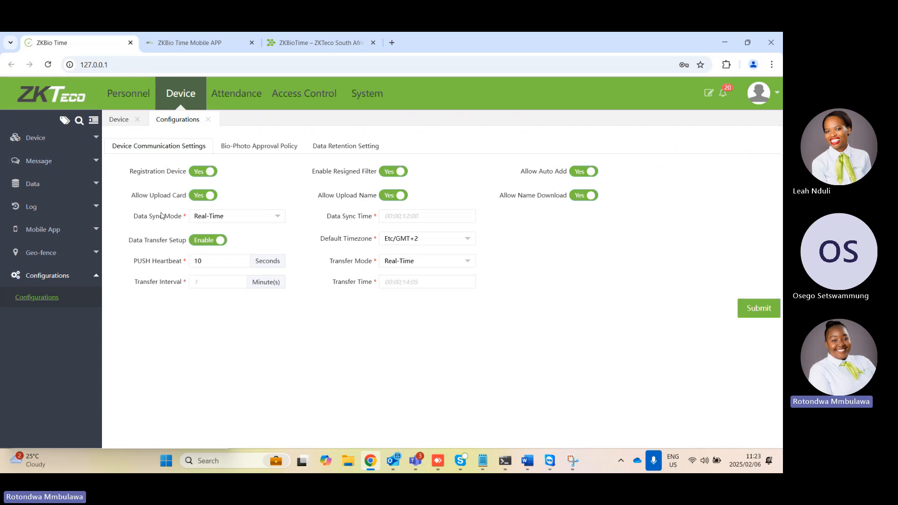
pyautogui.click(776, 313)
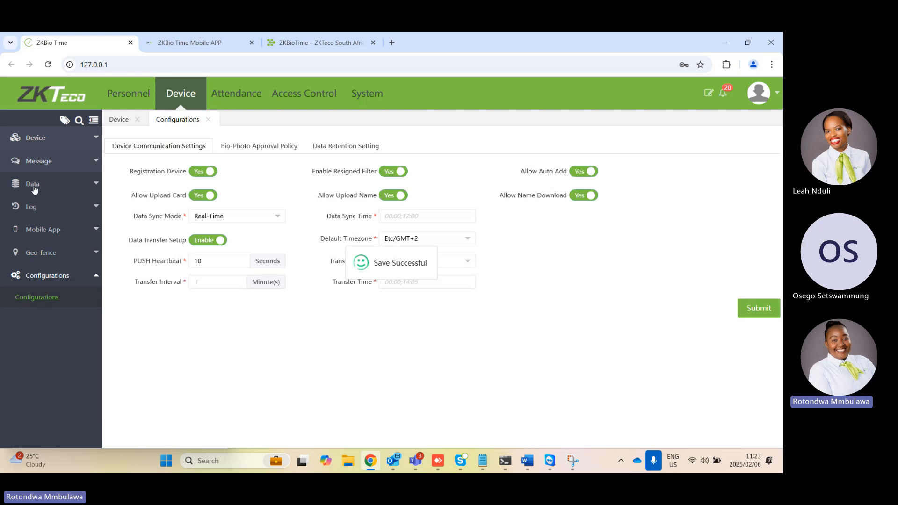
# Return to the device list and change the automatically added device's name to Centurion in its edit form
pyautogui.click(45, 137)
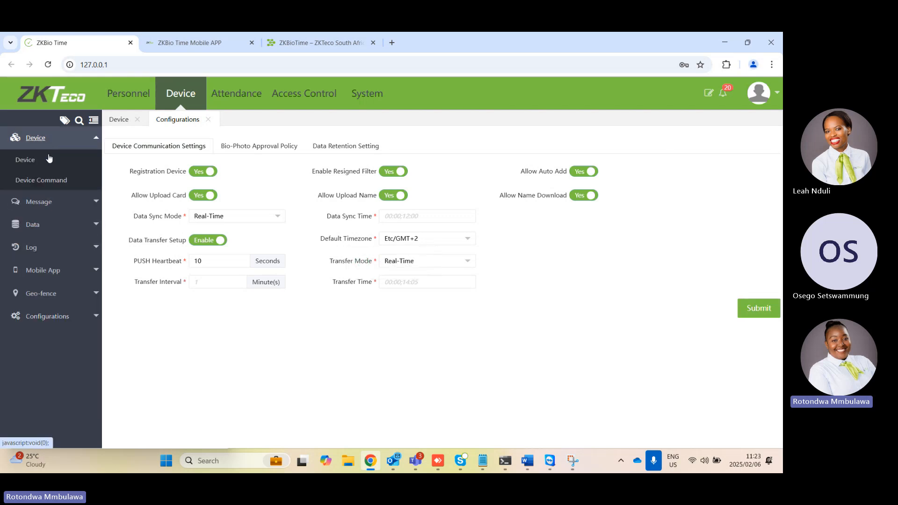
pyautogui.click(40, 161)
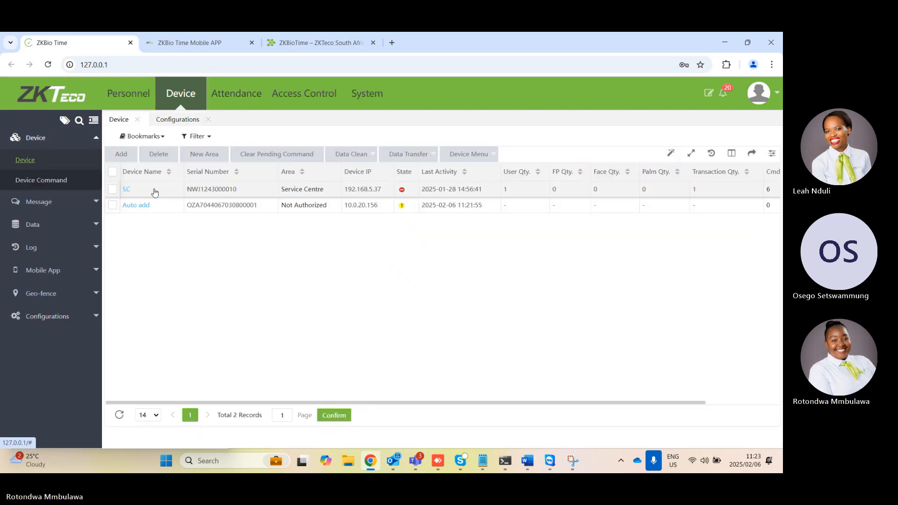
pyautogui.click(132, 206)
pyautogui.click(327, 179)
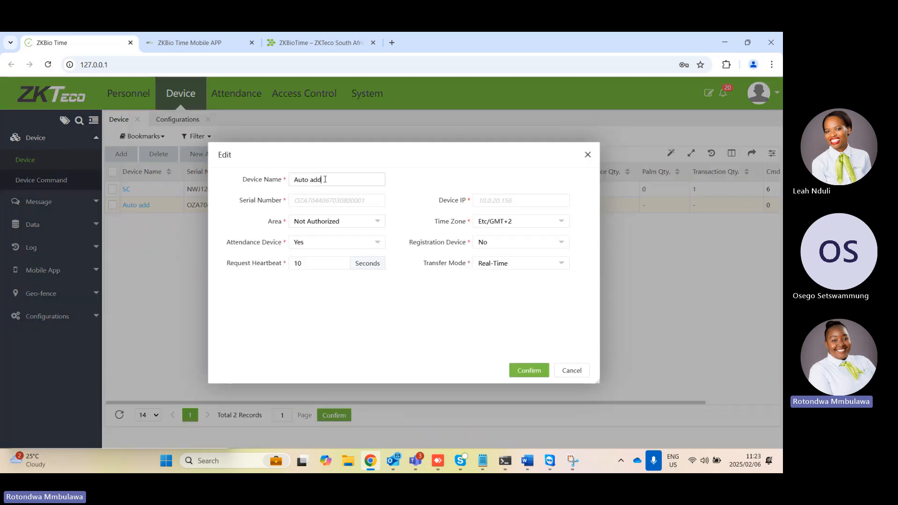
pyautogui.press('BackSpace')
pyautogui.press('BackSpace')
pyautogui.press('BackSpace')
pyautogui.press('BackSpace')
pyautogui.press('BackSpace')
pyautogui.press('BackSpace')
pyautogui.press('BackSpace')
pyautogui.press('BackSpace')
pyautogui.press('capslock')
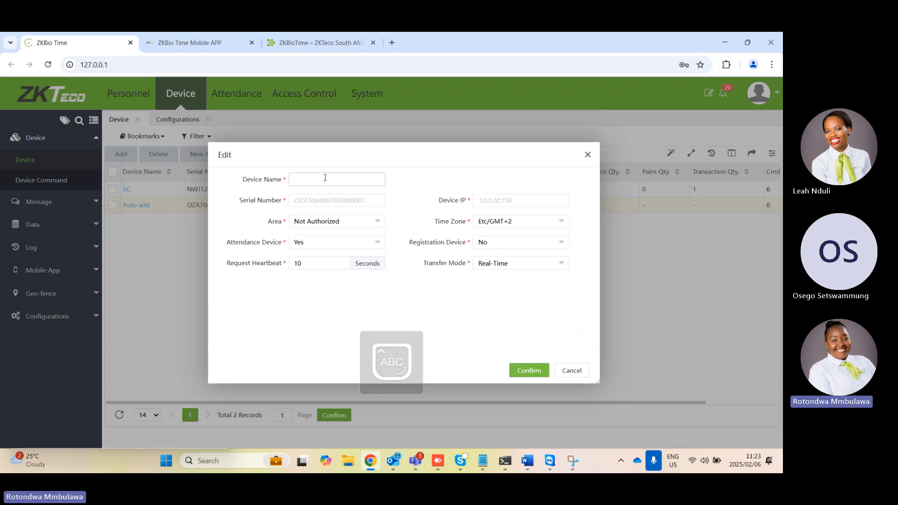
pyautogui.write('C')
pyautogui.press('capslock')
pyautogui.write('enturion')
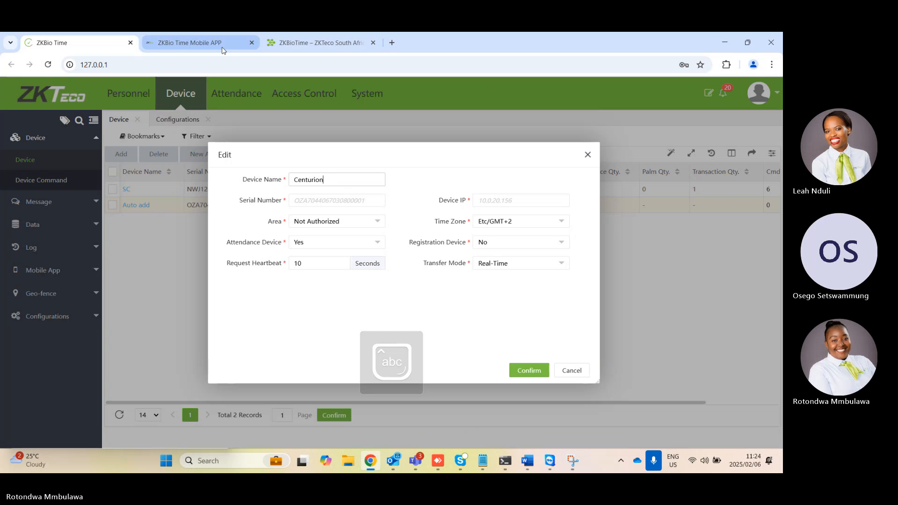
# Assign the device to the Service Centre area, set Registration Device to Yes and save the edit
pyautogui.click(320, 224)
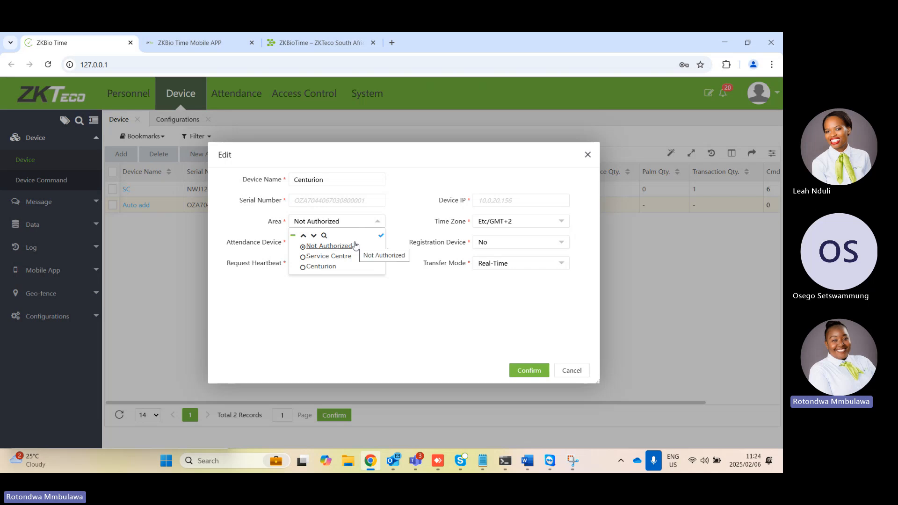
pyautogui.click(304, 258)
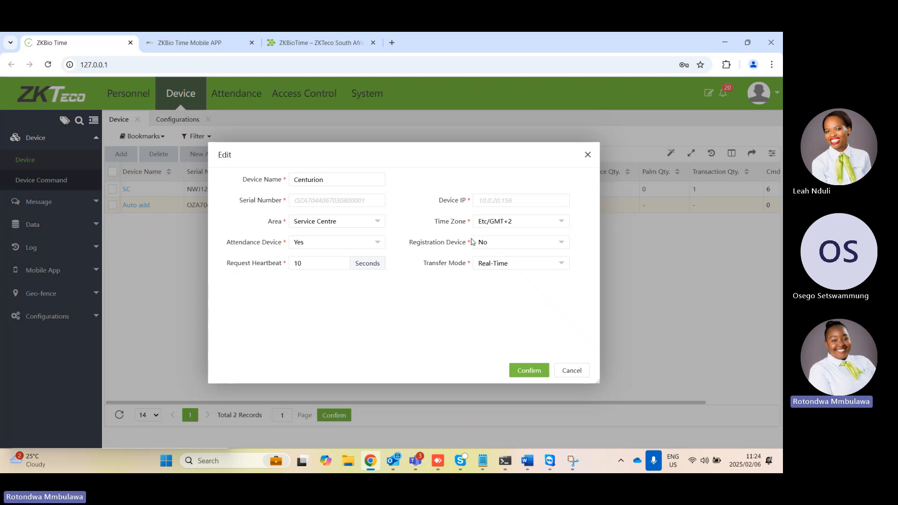
pyautogui.click(510, 247)
pyautogui.click(499, 270)
pyautogui.click(533, 371)
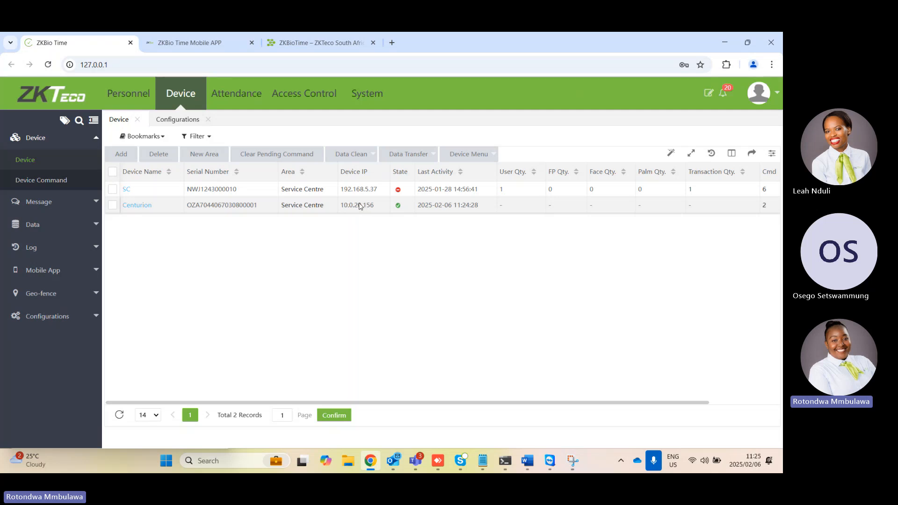
# Check Centurion's edit form without changes, and turn on the Enable Access Control column in the device list, saving the column selection to the cloud
pyautogui.click(137, 205)
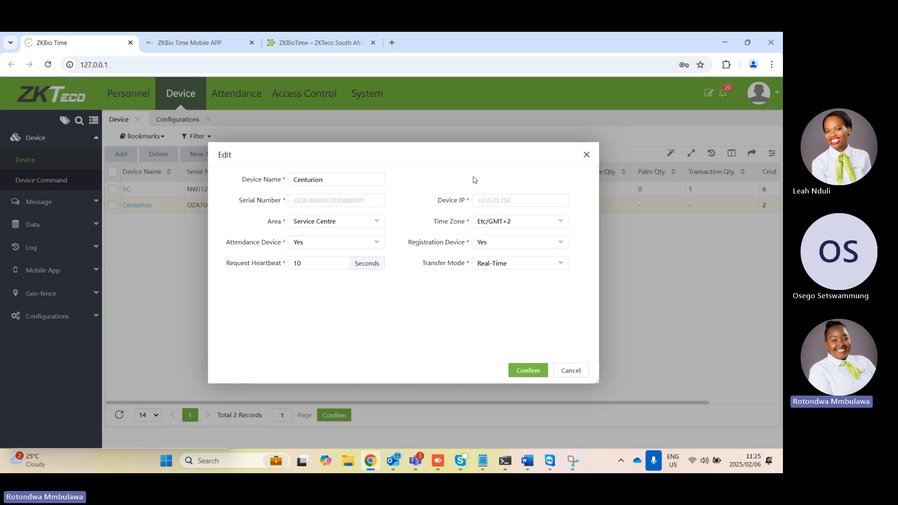
pyautogui.click(587, 155)
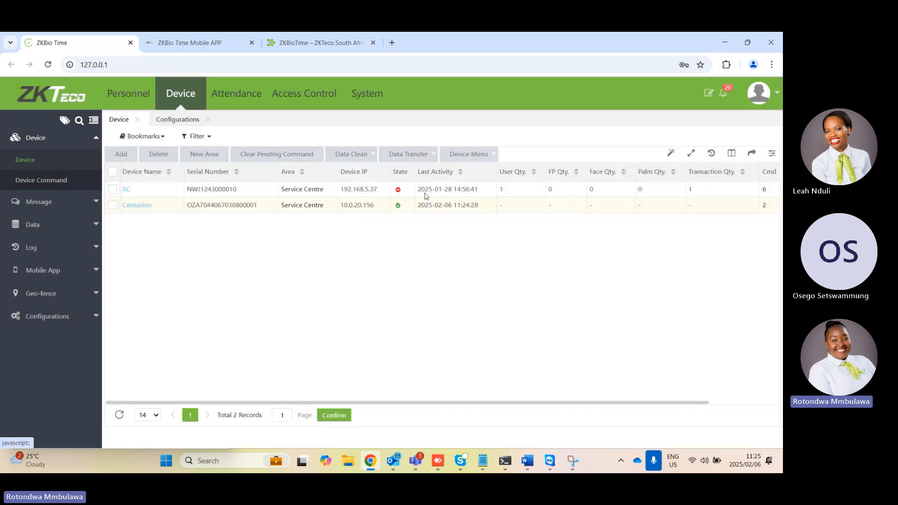
pyautogui.click(732, 153)
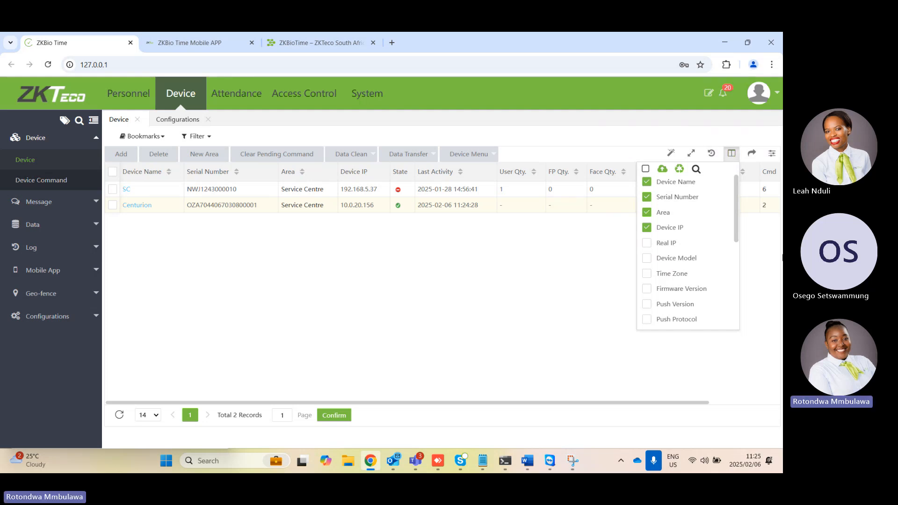
pyautogui.scroll(-4, 728, 258)
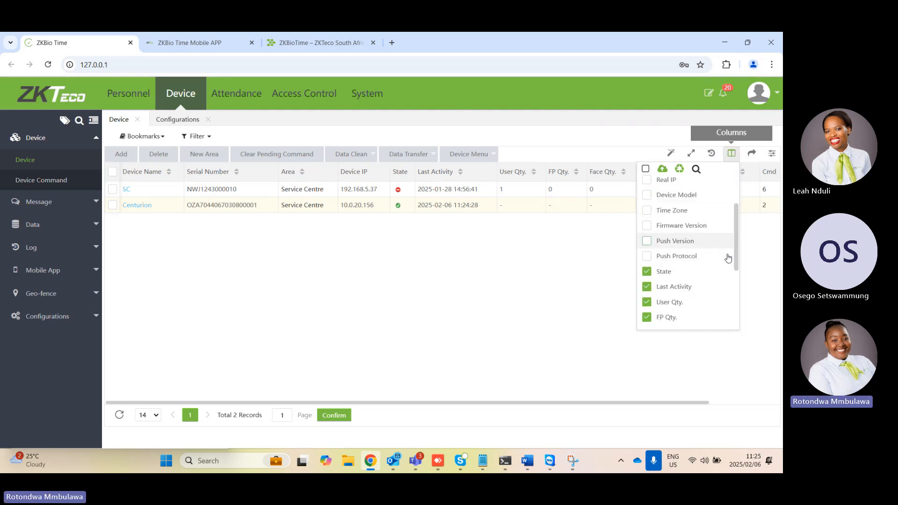
pyautogui.scroll(2, 729, 260)
pyautogui.scroll(2, 728, 258)
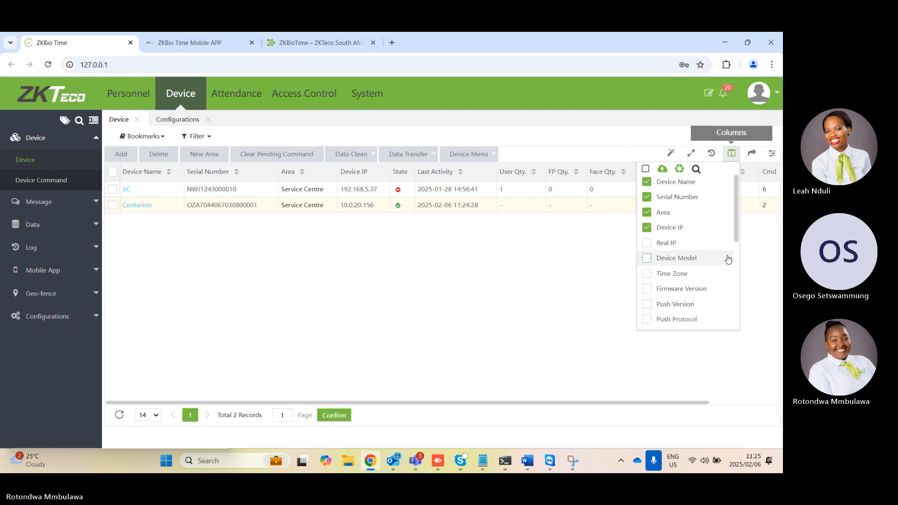
pyautogui.scroll(-5, 728, 259)
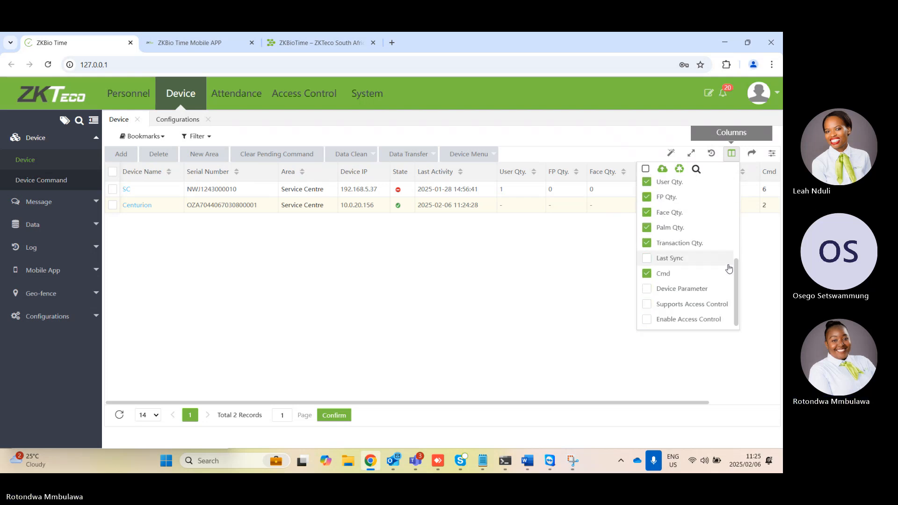
pyautogui.click(648, 320)
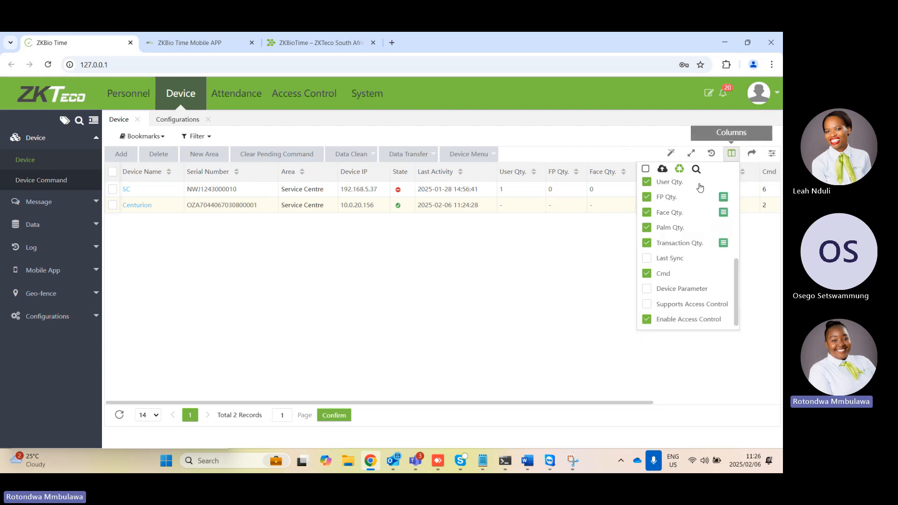
pyautogui.click(665, 171)
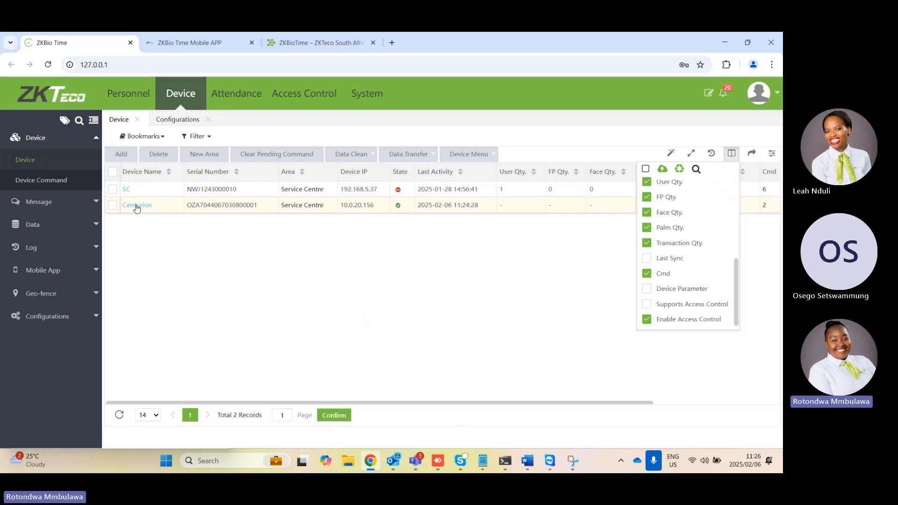
# Resubmit Centurion's edit form with its existing settings, and reopen it to check the available fields before closing it
pyautogui.click(137, 205)
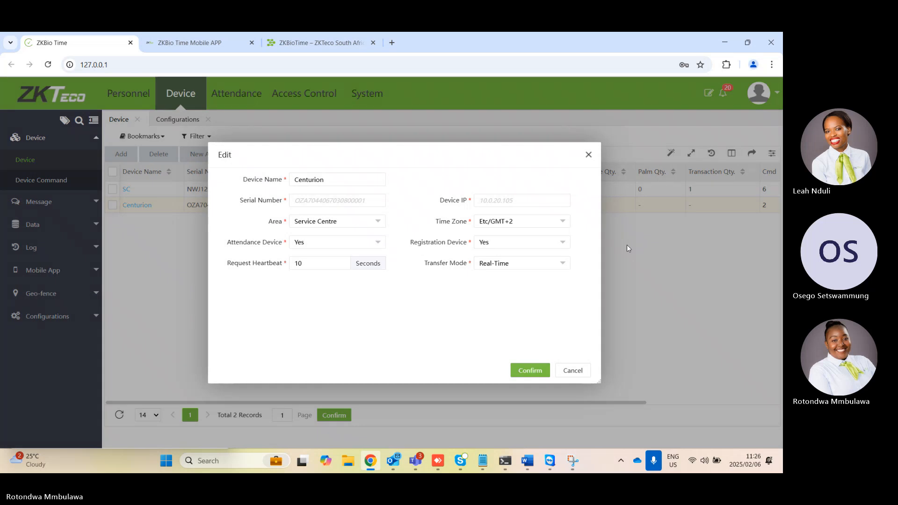
pyautogui.click(530, 371)
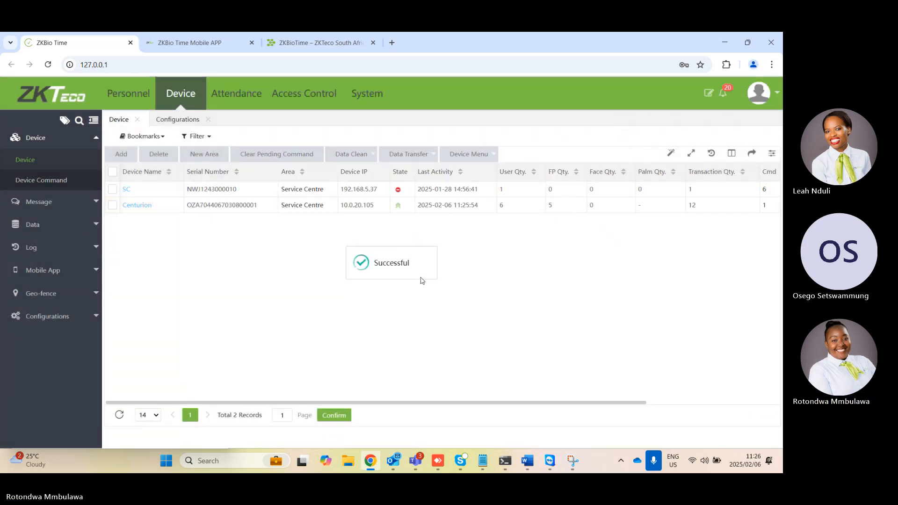
pyautogui.click(154, 205)
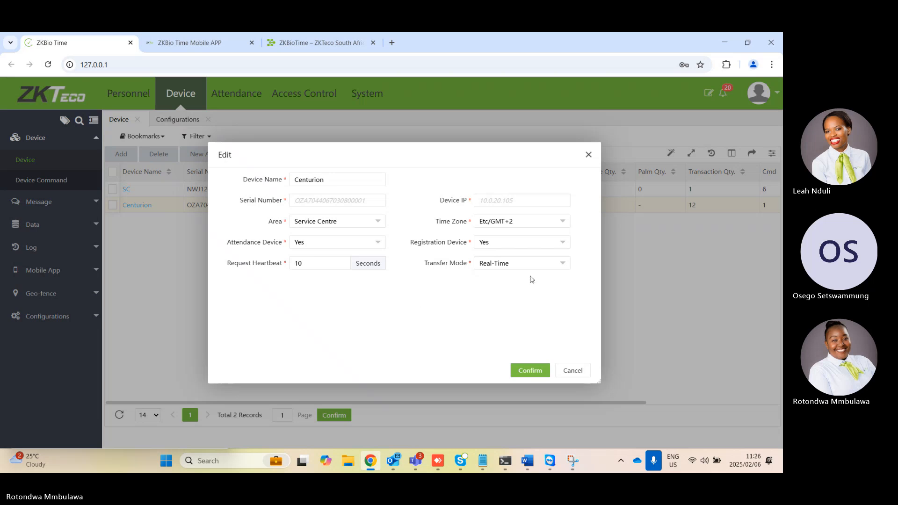
pyautogui.click(589, 156)
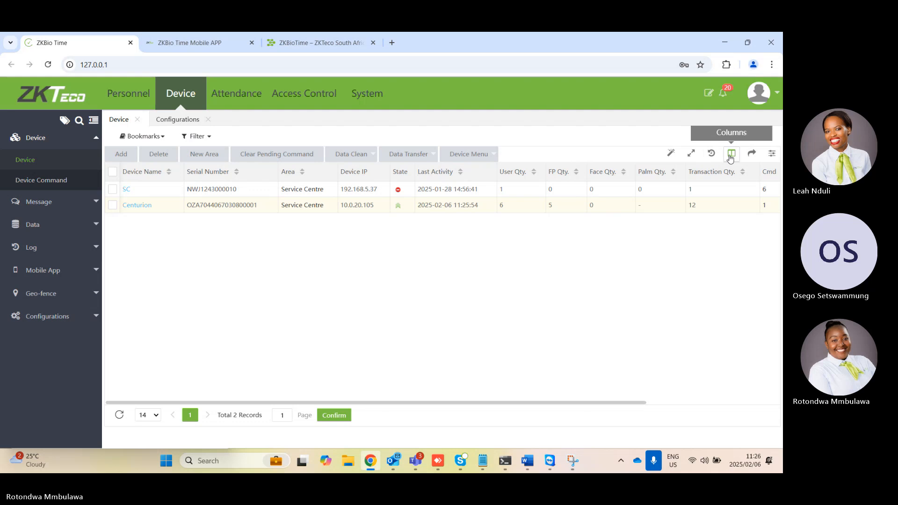
pyautogui.click(731, 158)
pyautogui.scroll(-5, 724, 230)
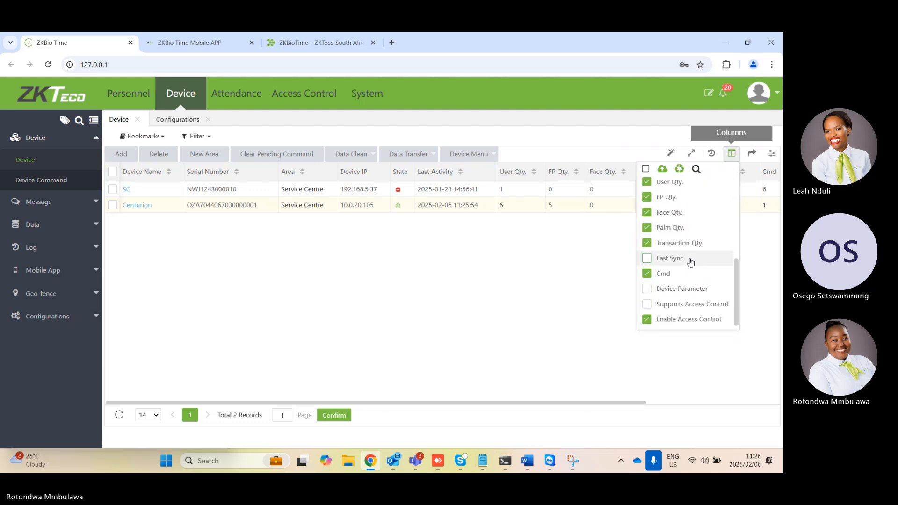
pyautogui.click(698, 323)
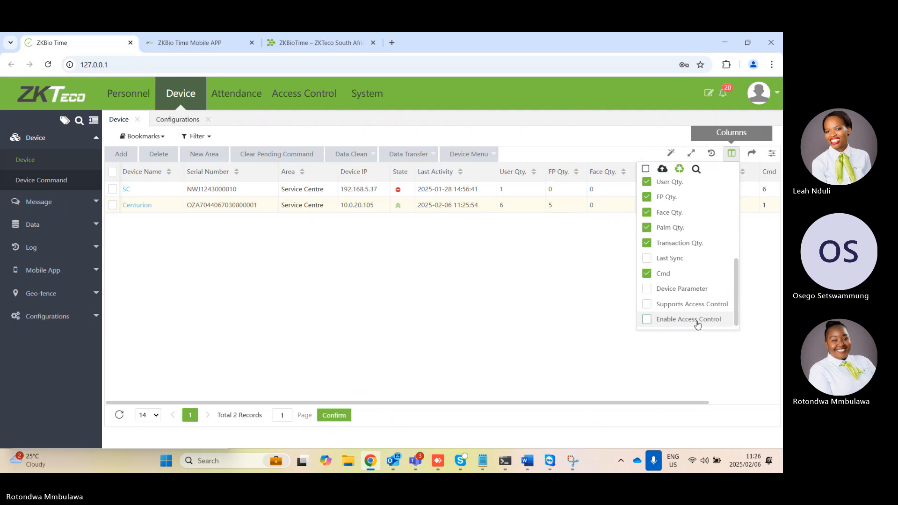
pyautogui.click(647, 320)
pyautogui.scroll(3, 669, 255)
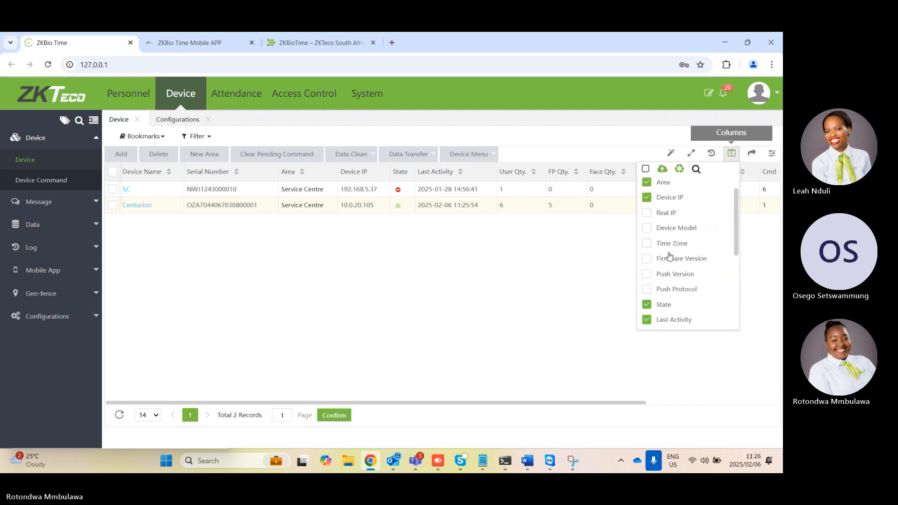
pyautogui.scroll(1, 669, 257)
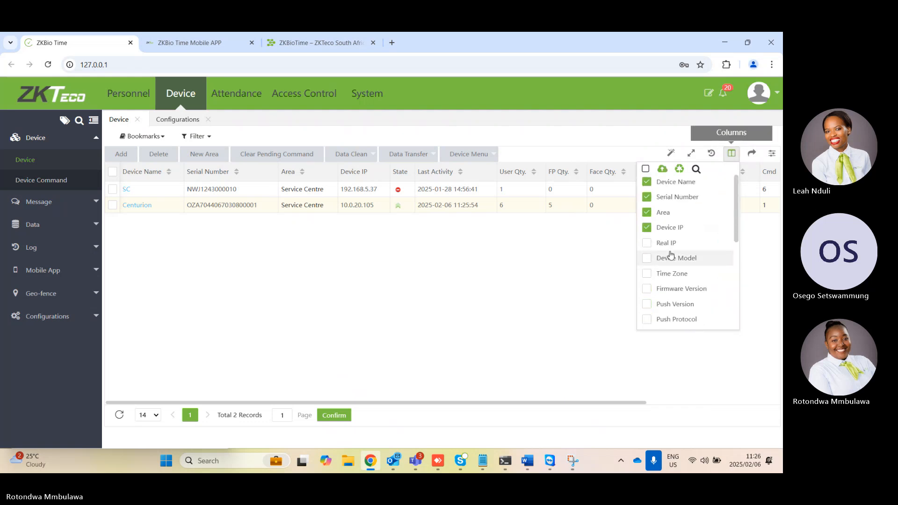
pyautogui.click(662, 170)
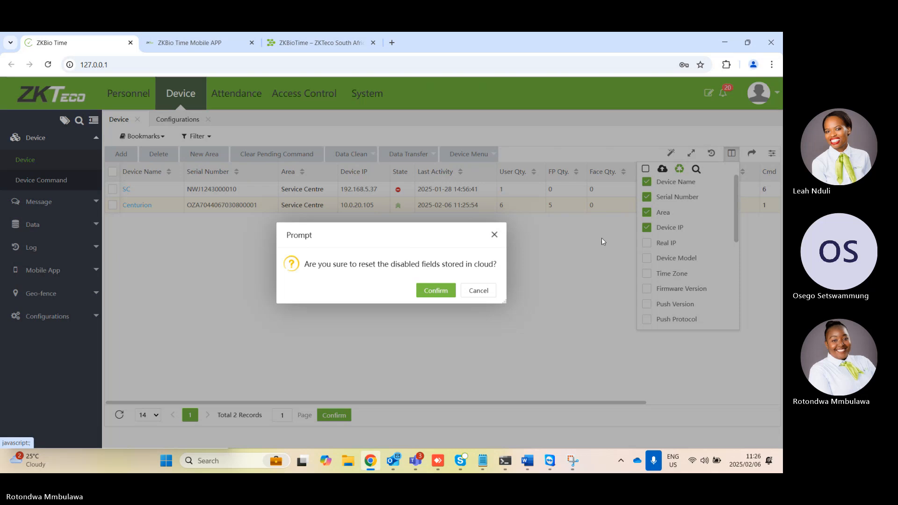
pyautogui.click(480, 292)
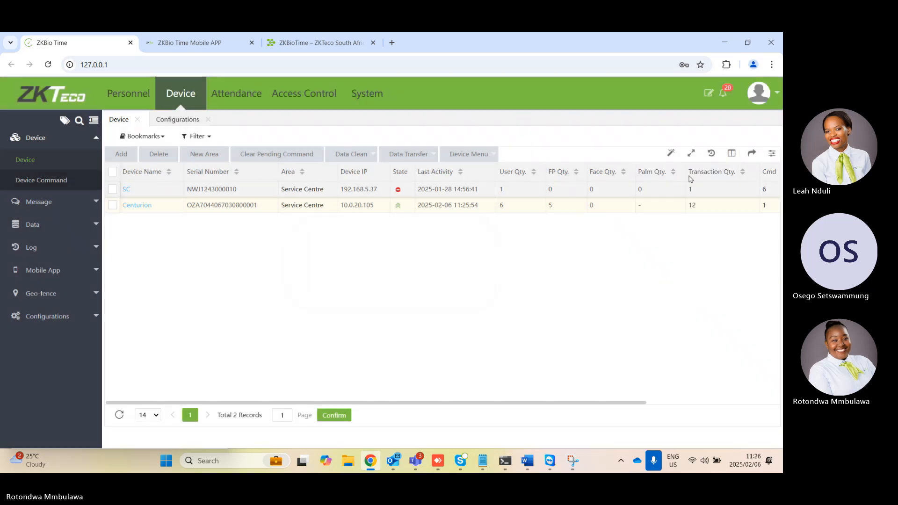
# Reset the device list's disabled column fields stored in the cloud
pyautogui.click(732, 153)
pyautogui.scroll(-3, 708, 256)
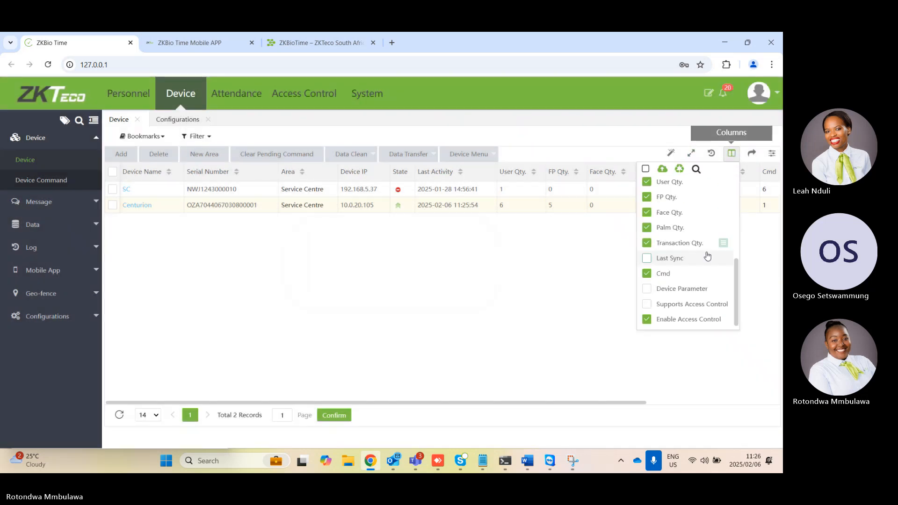
pyautogui.click(663, 168)
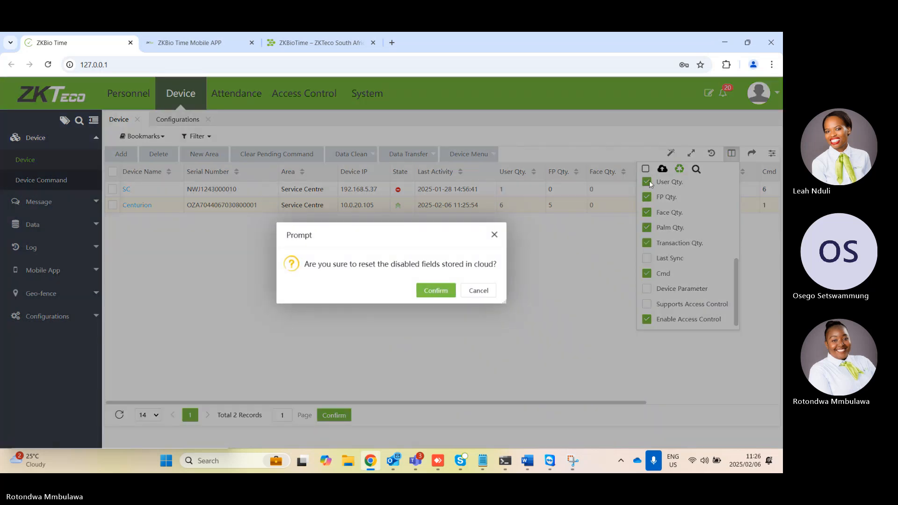
pyautogui.click(437, 291)
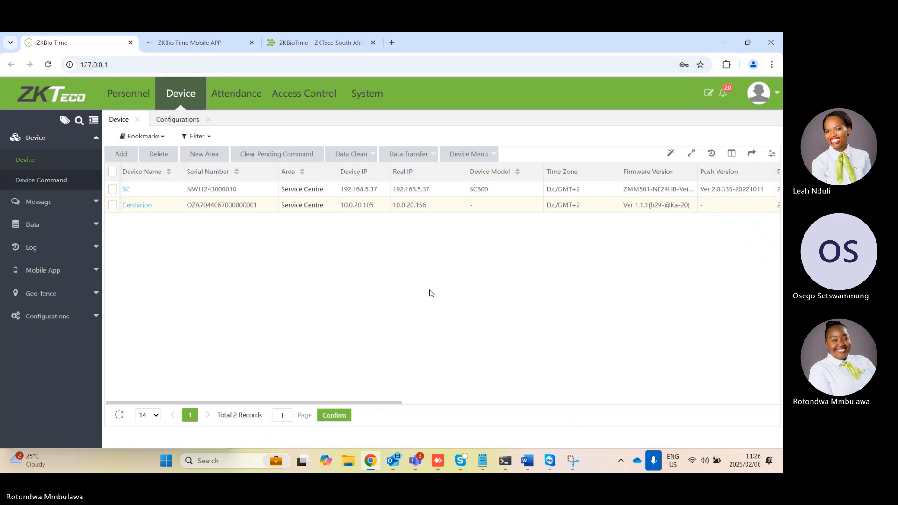
# Check Centurion's edit form for an access control option, and review the access control entries in the device list's column selection
pyautogui.click(138, 206)
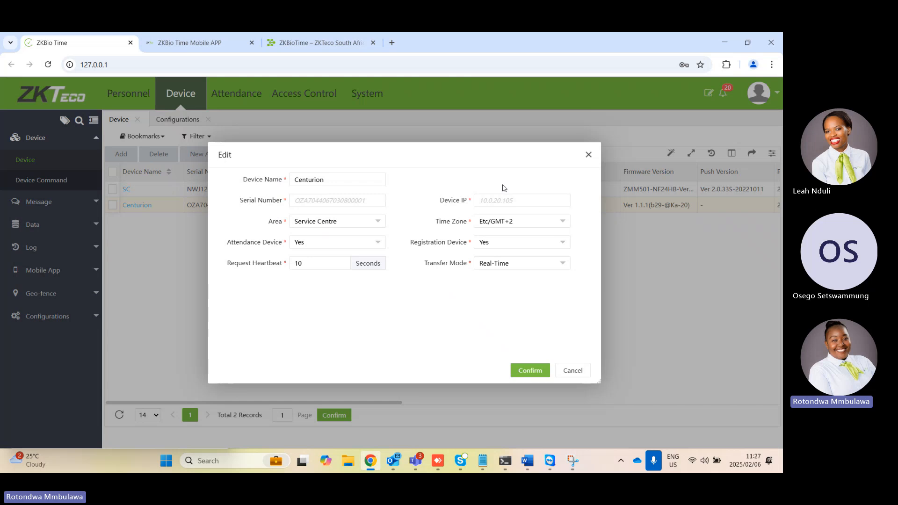
pyautogui.click(575, 371)
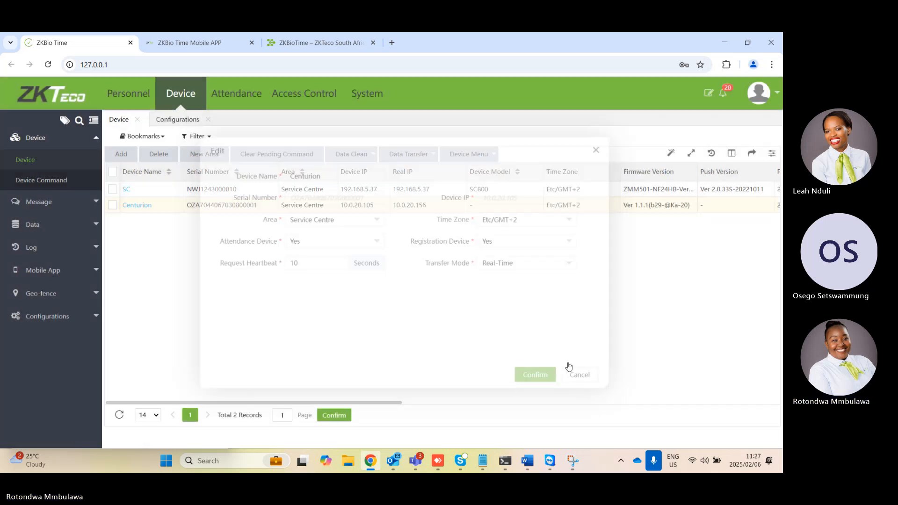
pyautogui.click(732, 153)
pyautogui.scroll(-5, 700, 253)
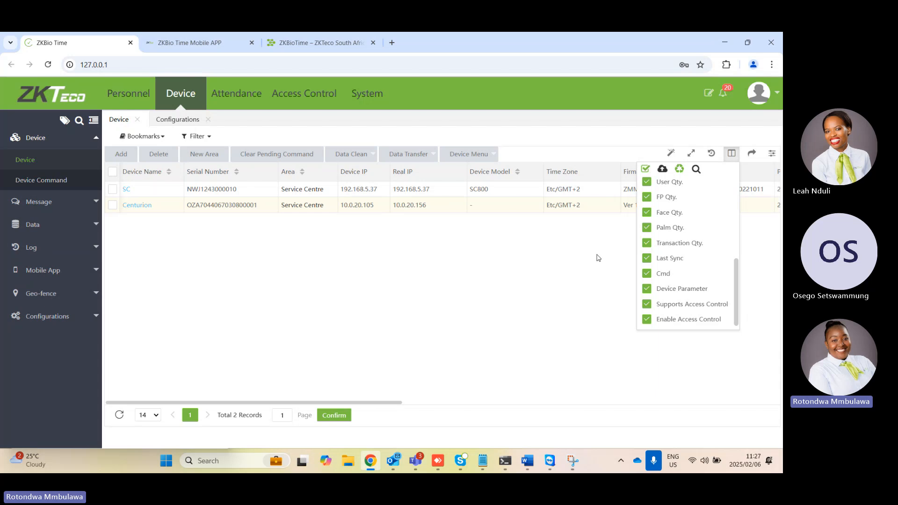
pyautogui.click(162, 205)
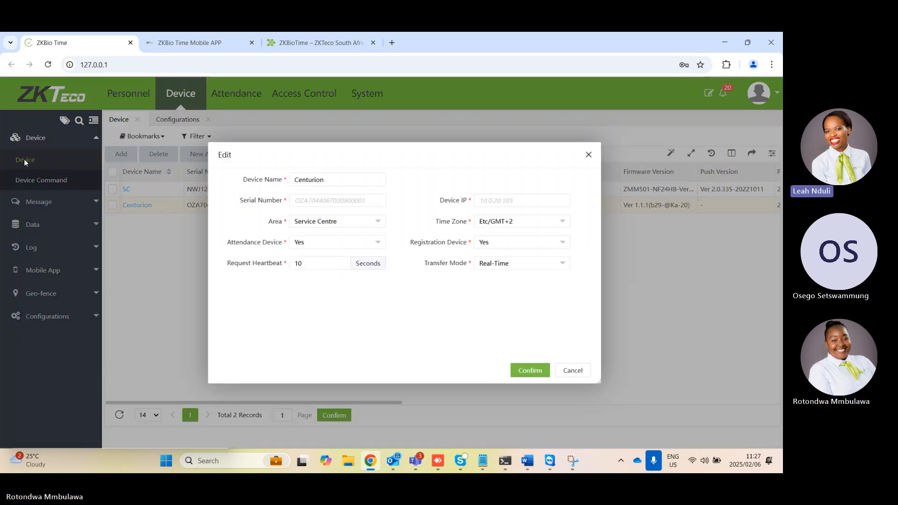
pyautogui.click(573, 371)
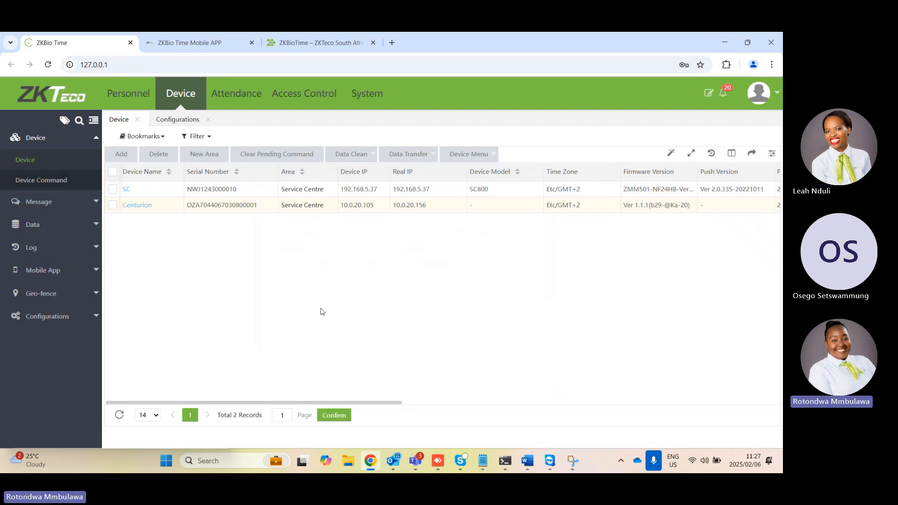
# Compare the edit forms of the Centurion and SC devices for the Enable Access Control field, closing each without changes
pyautogui.click(151, 206)
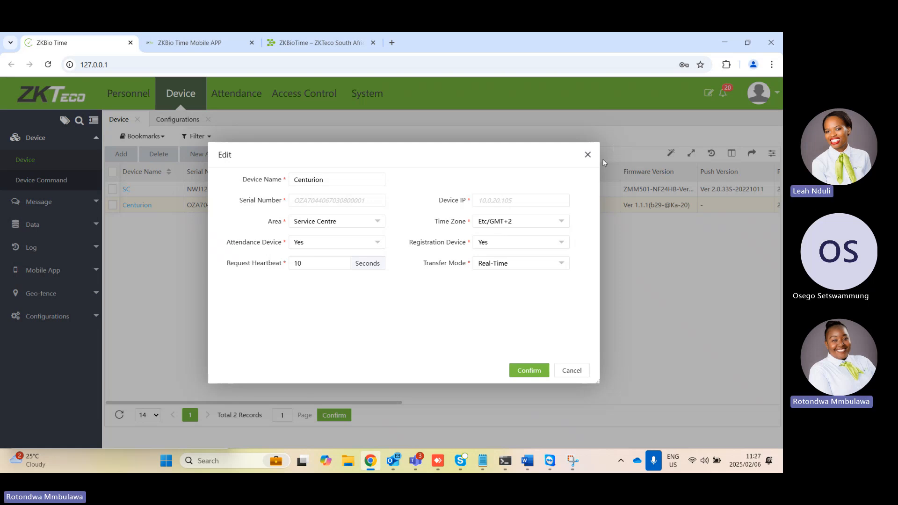
pyautogui.click(588, 154)
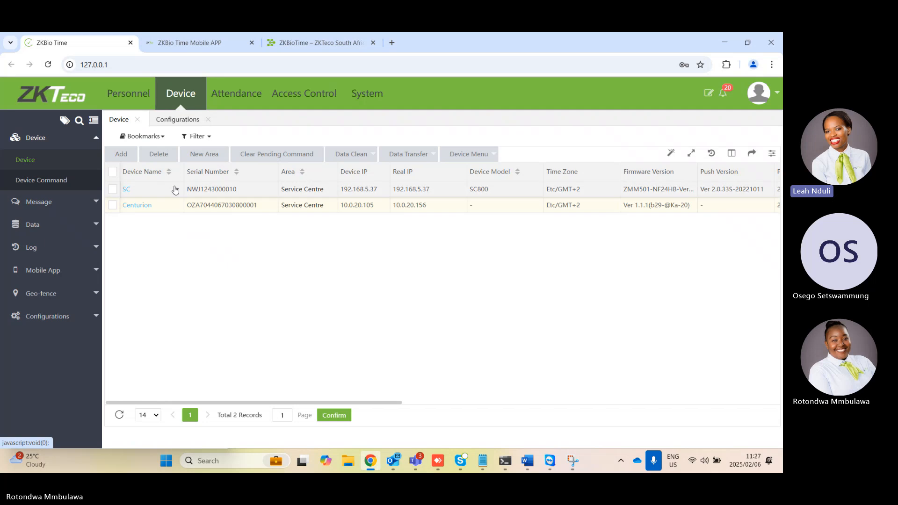
pyautogui.click(153, 188)
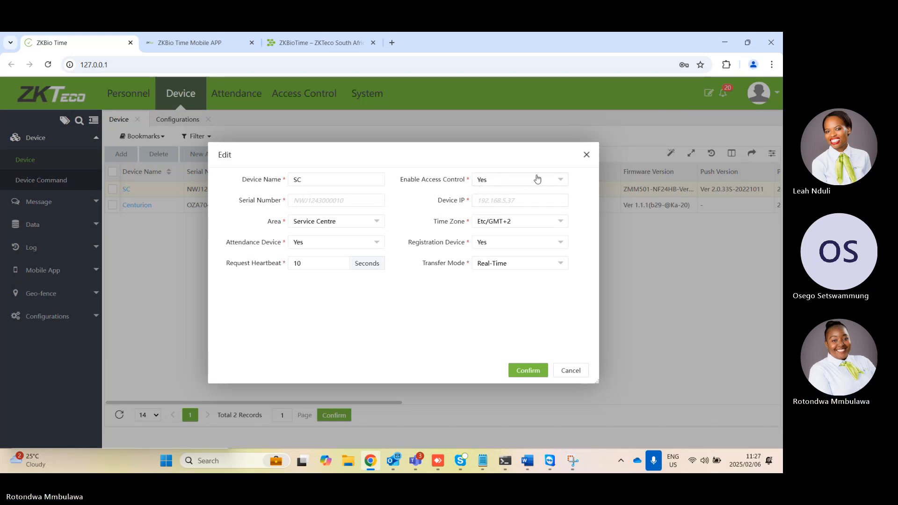
pyautogui.click(586, 156)
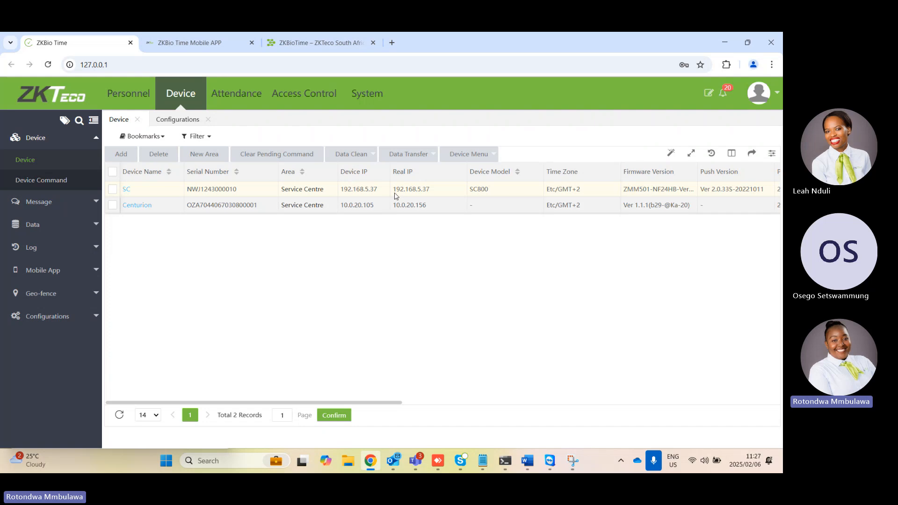
pyautogui.click(150, 205)
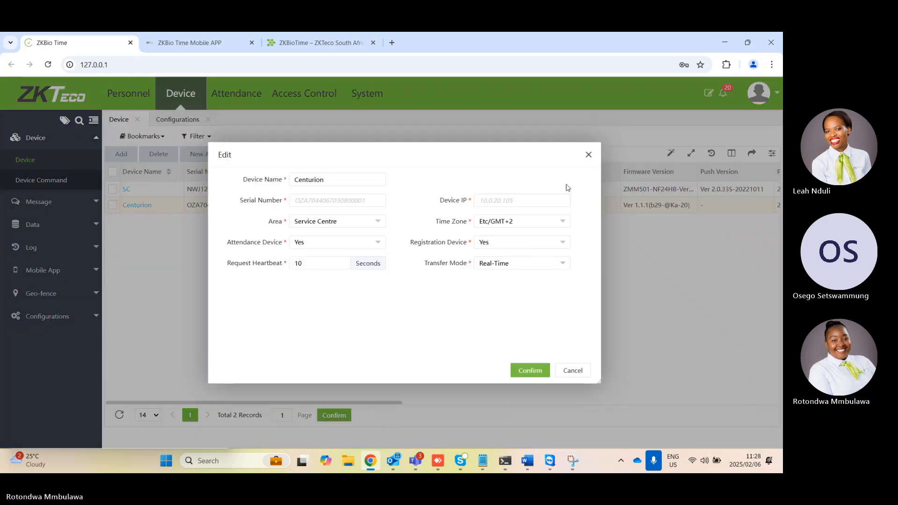
pyautogui.click(588, 155)
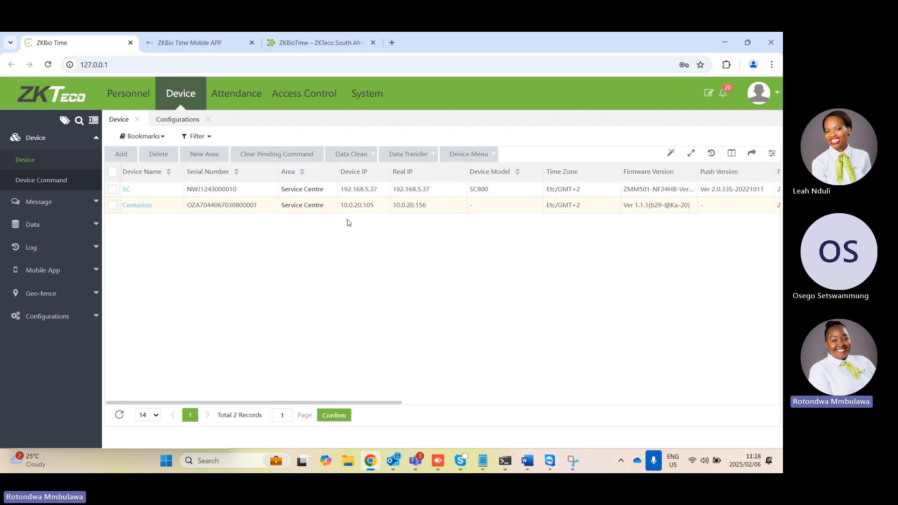
# Reload the device list and review its column selection through to Enable Access Control
pyautogui.click(55, 170)
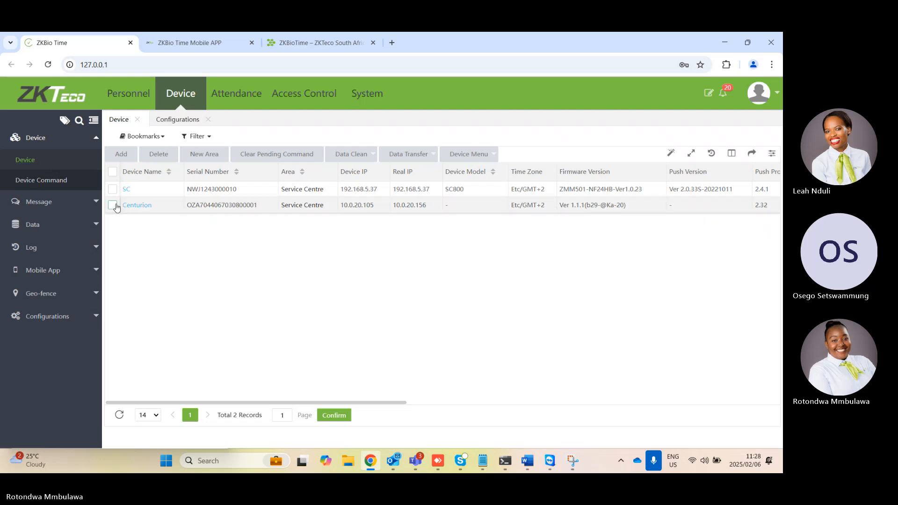
pyautogui.click(733, 155)
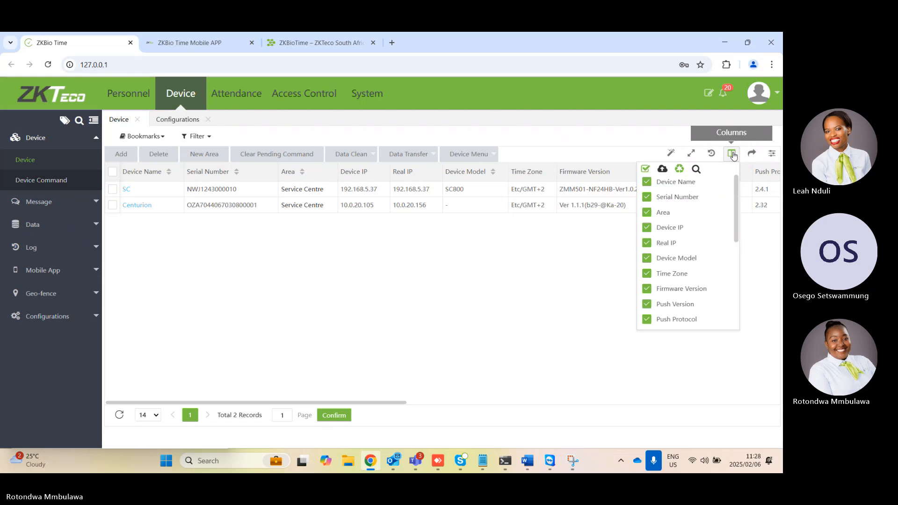
pyautogui.scroll(-5, 719, 225)
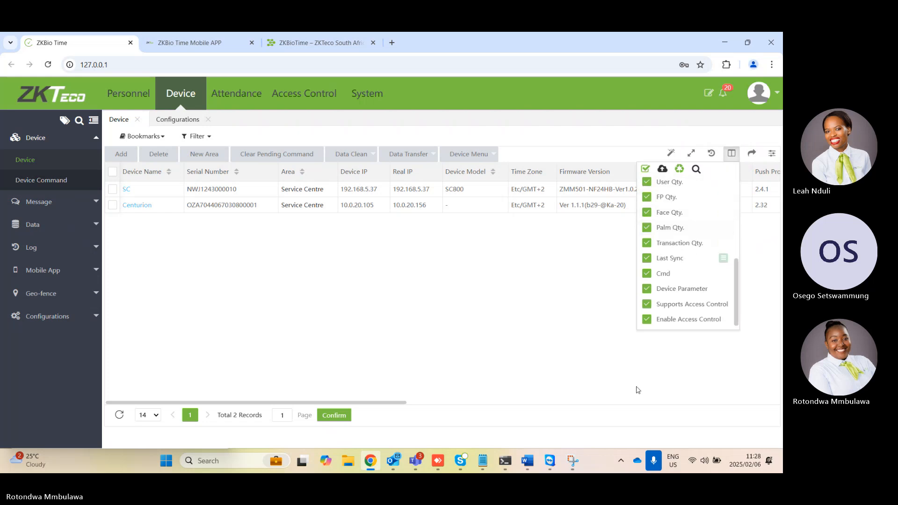
# Hide the Supports Access Control, Device Parameter, Cmd and Last Sync columns in the device list
pyautogui.click(648, 305)
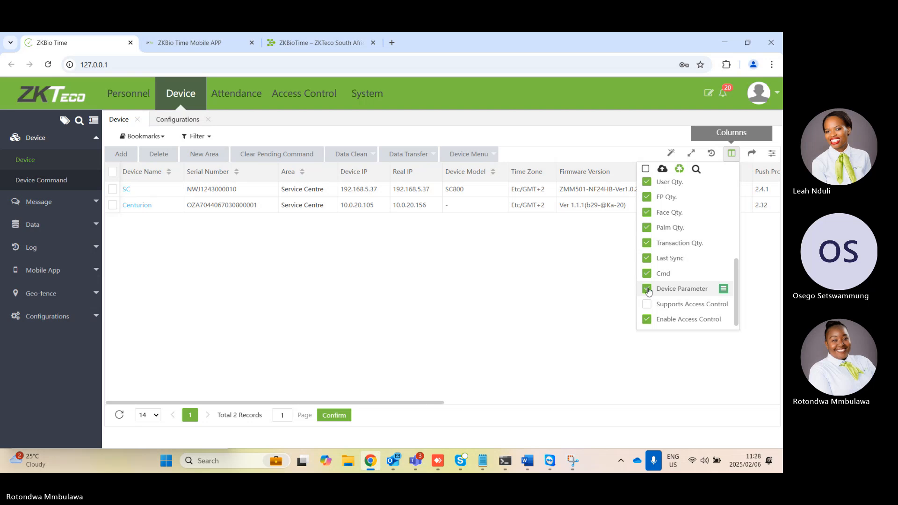
pyautogui.scroll(5, 659, 276)
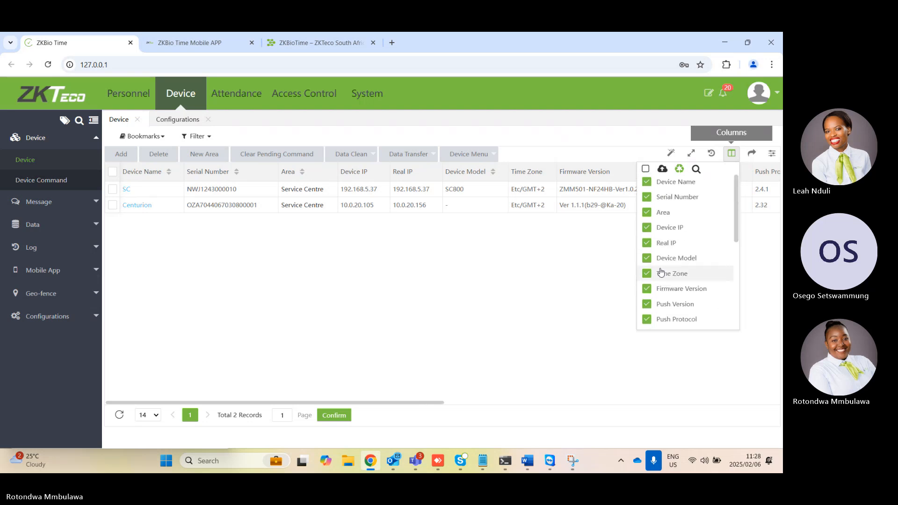
pyautogui.scroll(-5, 661, 273)
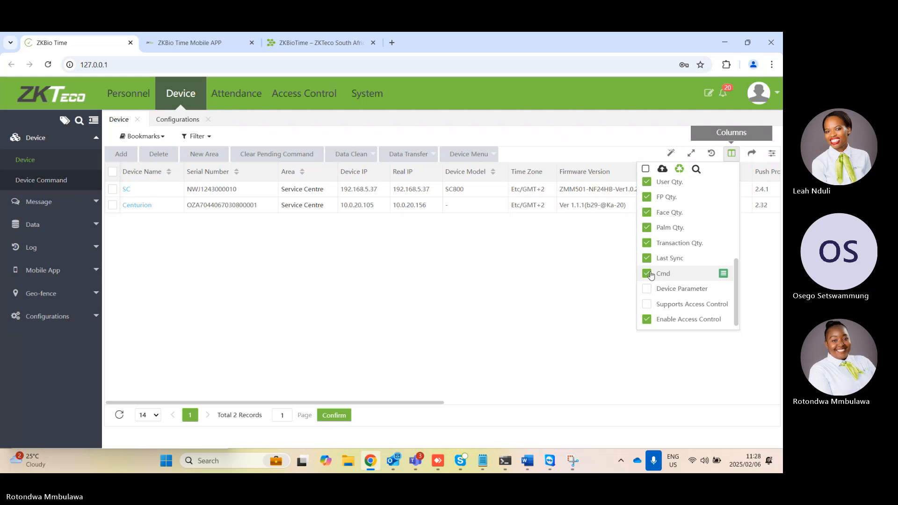
pyautogui.click(649, 274)
pyautogui.click(644, 258)
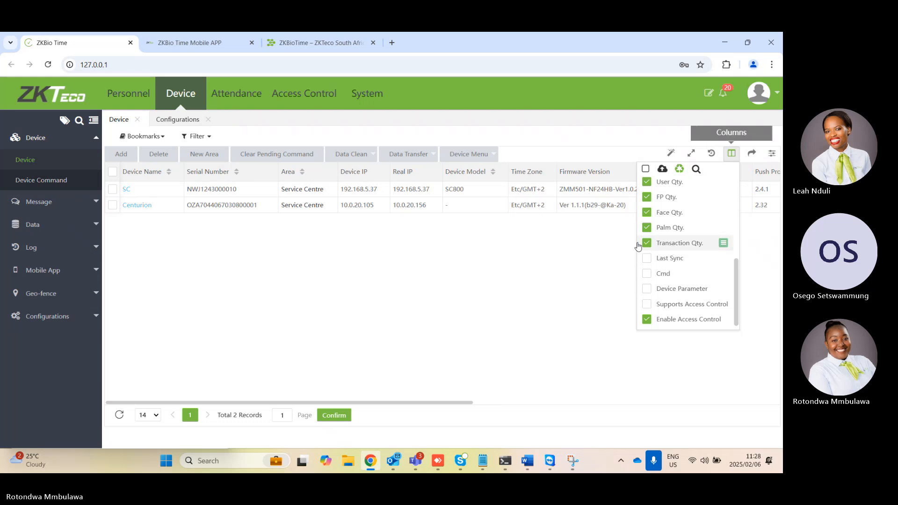
pyautogui.scroll(5, 673, 241)
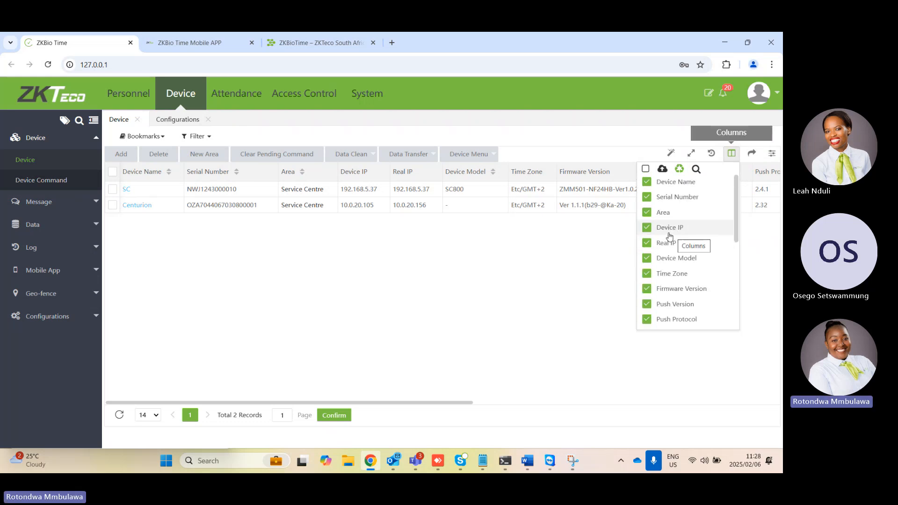
pyautogui.scroll(-5, 670, 226)
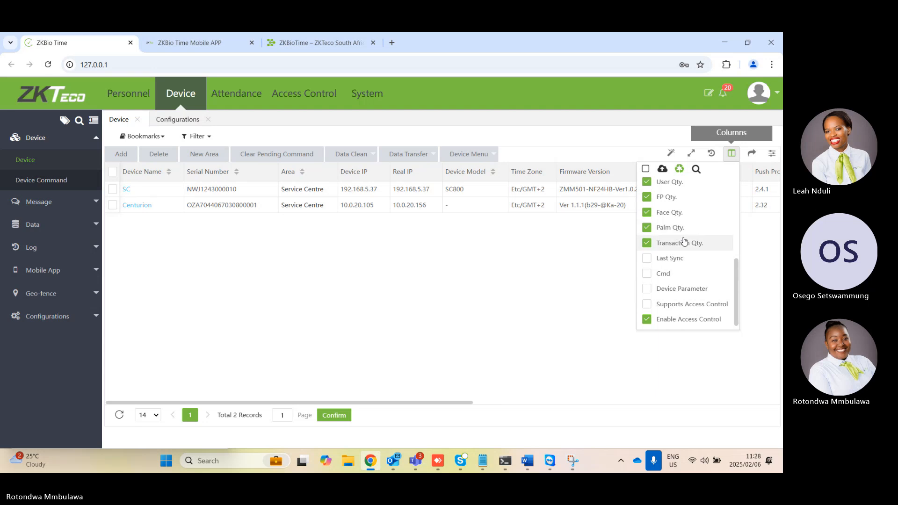
# Hide the Last Activity column, keeping State shown, and save the device list's column selection to the cloud
pyautogui.scroll(2, 684, 241)
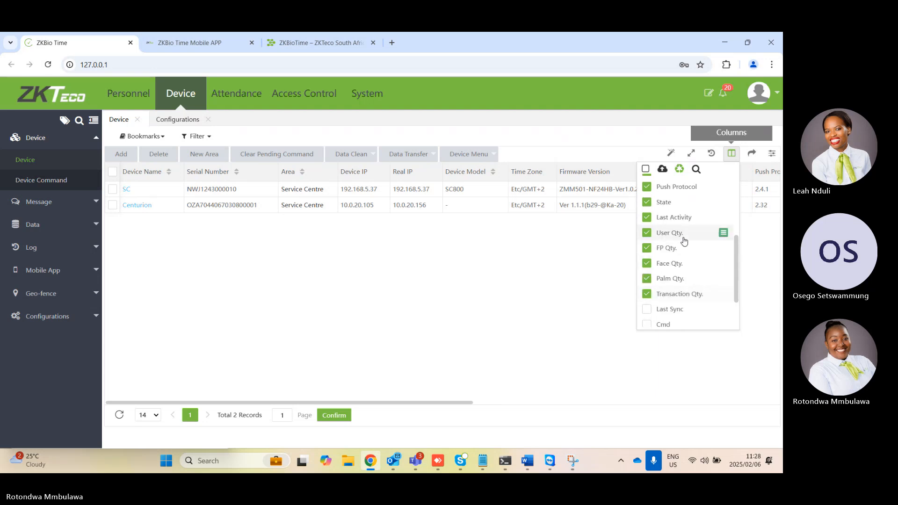
pyautogui.scroll(4, 684, 241)
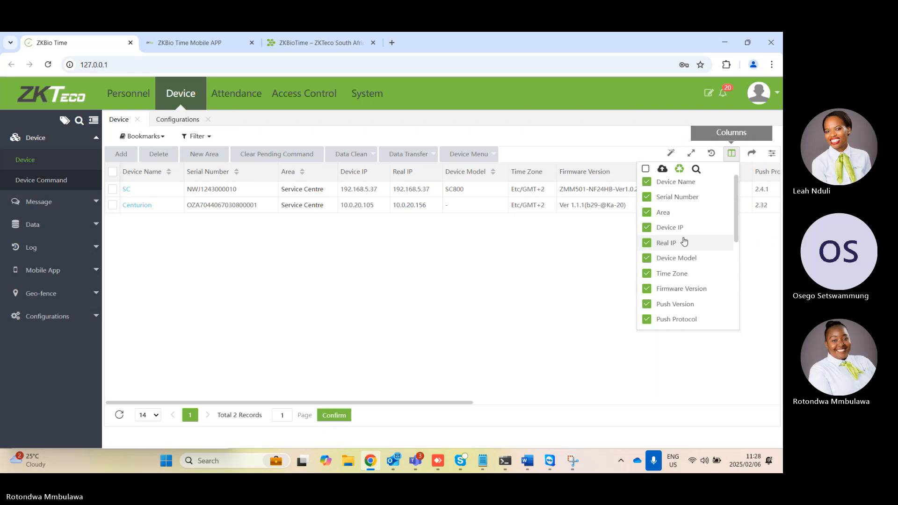
pyautogui.scroll(-5, 684, 241)
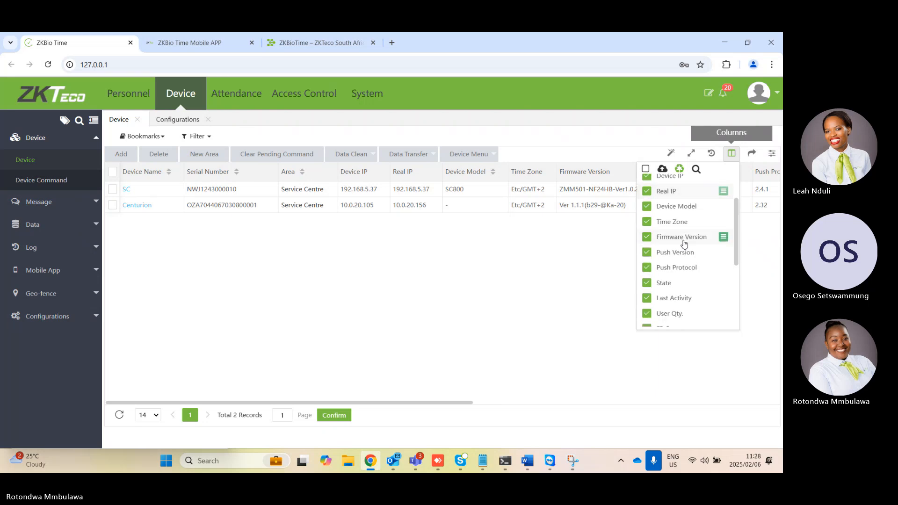
pyautogui.click(646, 236)
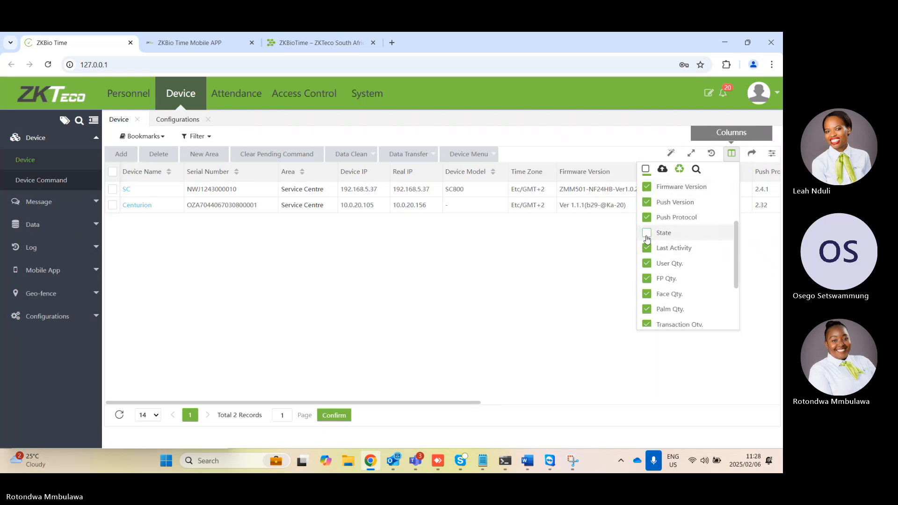
pyautogui.click(647, 237)
pyautogui.click(649, 252)
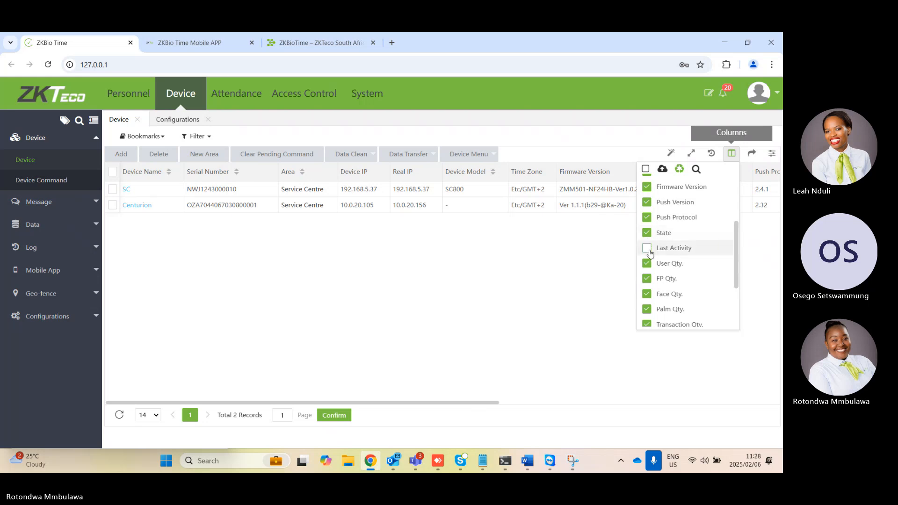
pyautogui.scroll(-2, 652, 255)
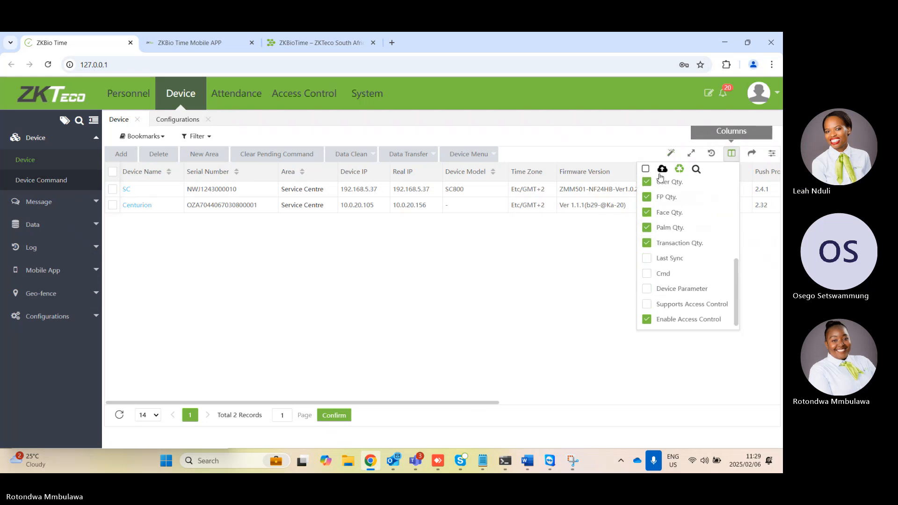
pyautogui.click(662, 170)
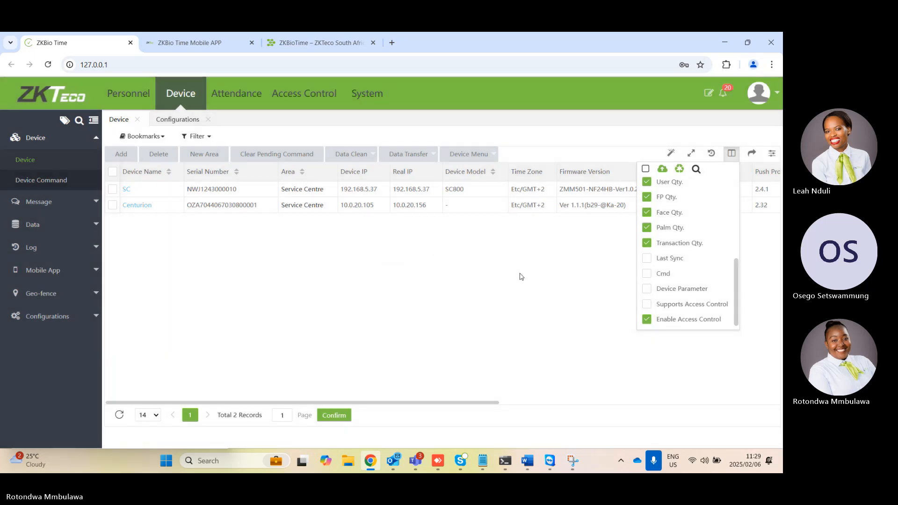
pyautogui.click(520, 277)
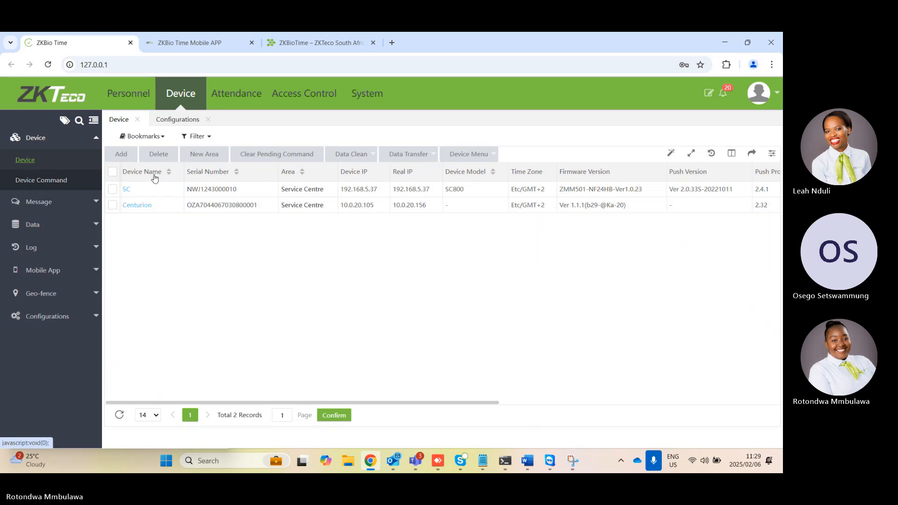
# Check the fields in Centurion's edit form and close it without changes
pyautogui.doubleClick(162, 207)
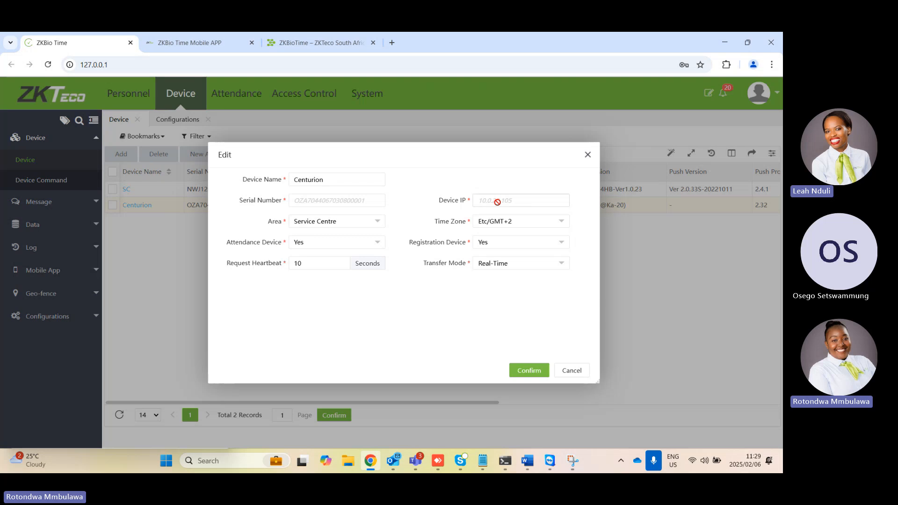
pyautogui.click(588, 155)
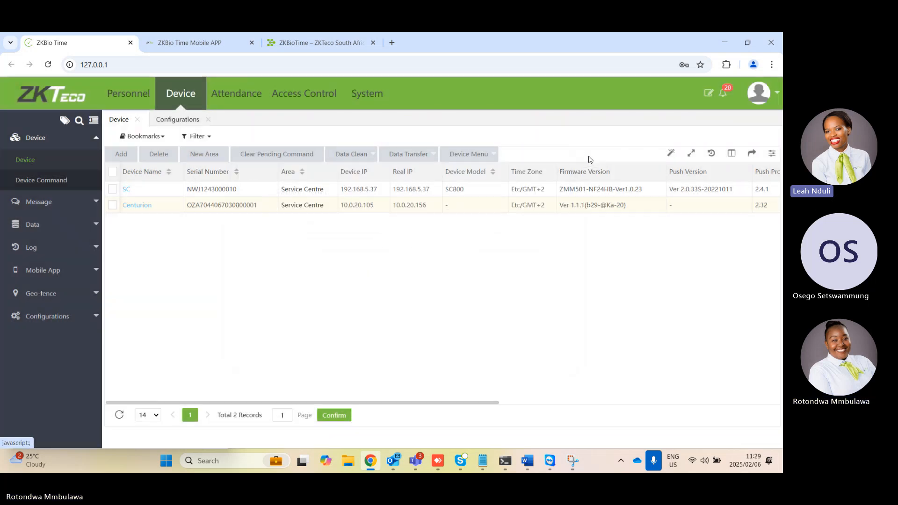
# Hide the Firmware Version, Push Version, Push Protocol and Device Model columns in the device list without saving the selection
pyautogui.click(733, 158)
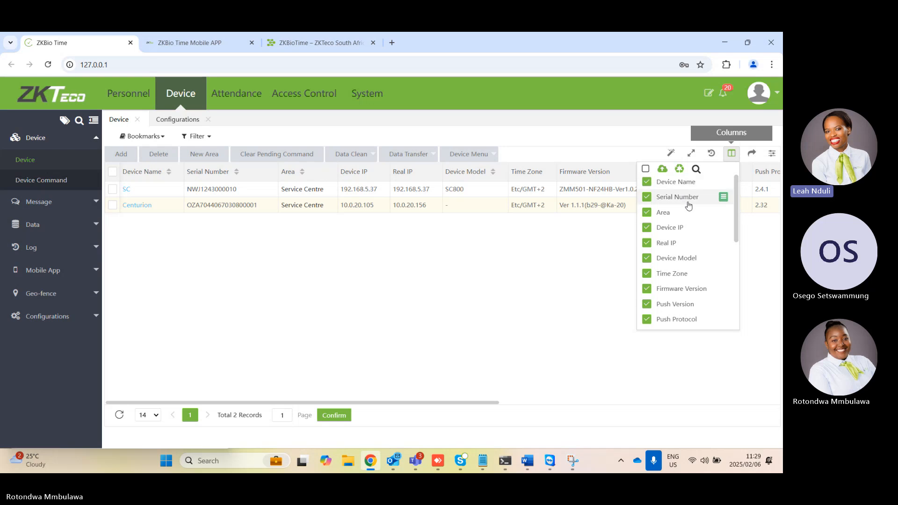
pyautogui.click(647, 290)
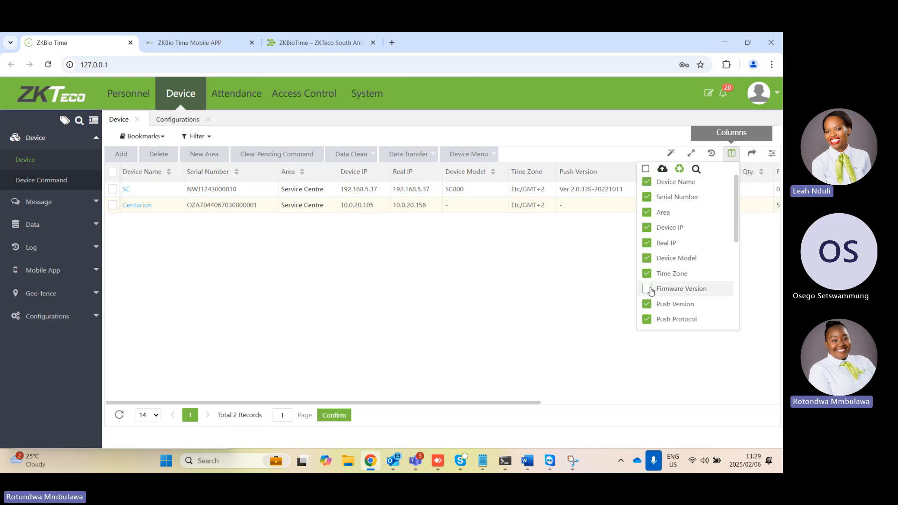
pyautogui.scroll(-1, 654, 304)
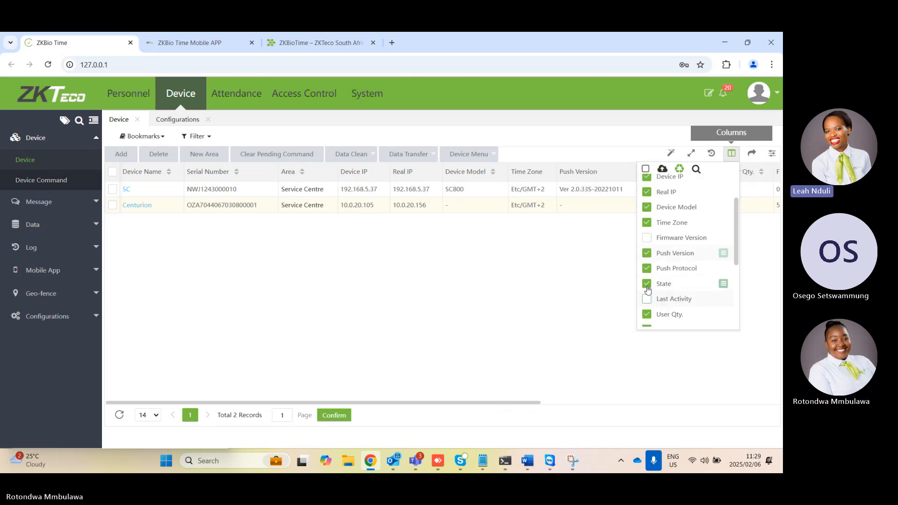
pyautogui.click(648, 254)
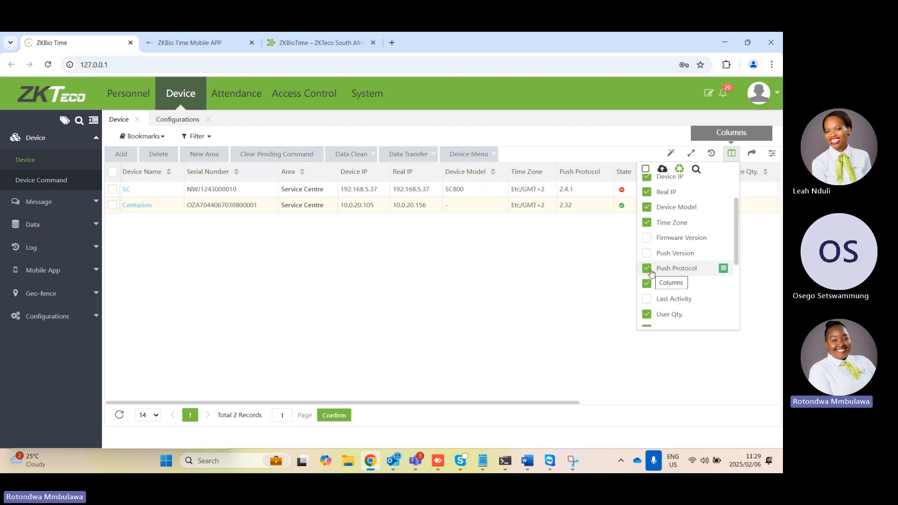
pyautogui.click(647, 268)
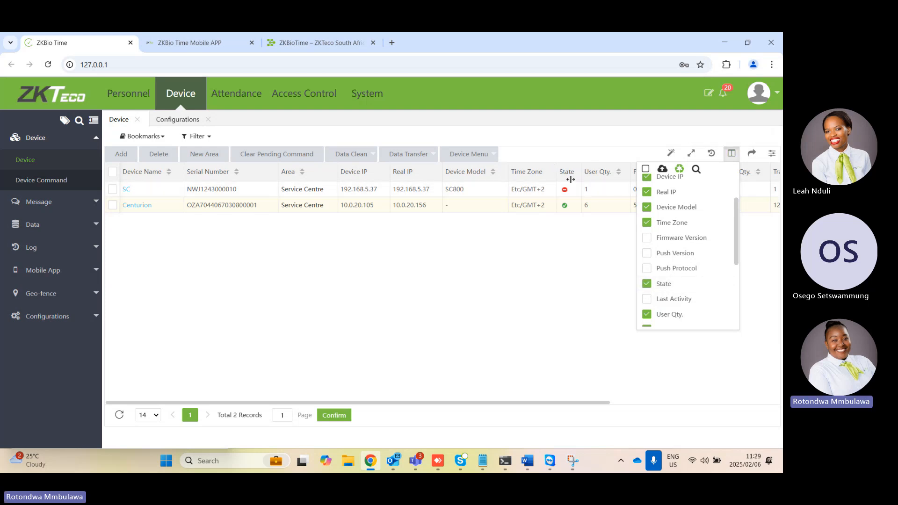
pyautogui.scroll(-5, 657, 291)
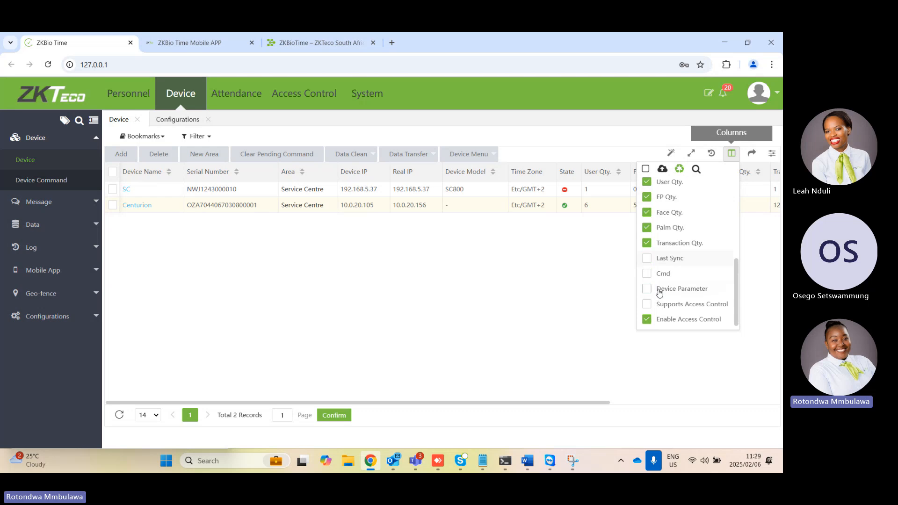
pyautogui.scroll(5, 660, 299)
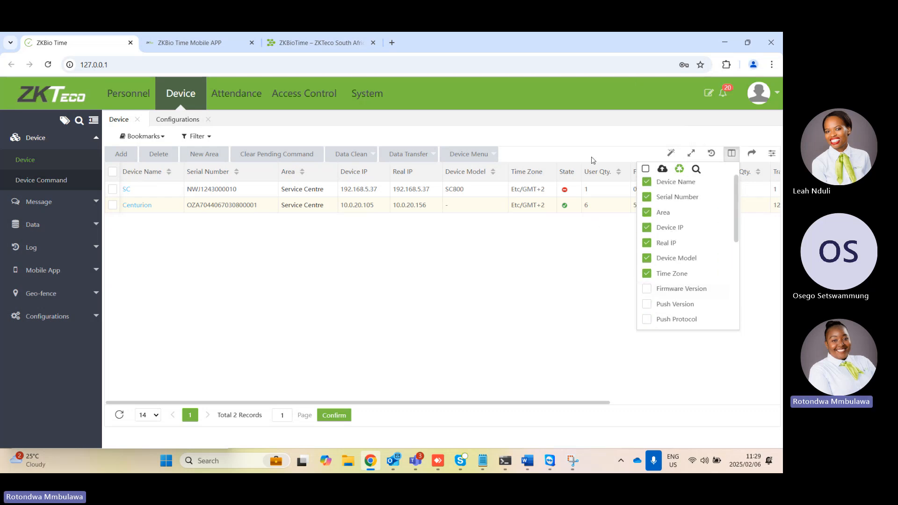
pyautogui.click(647, 259)
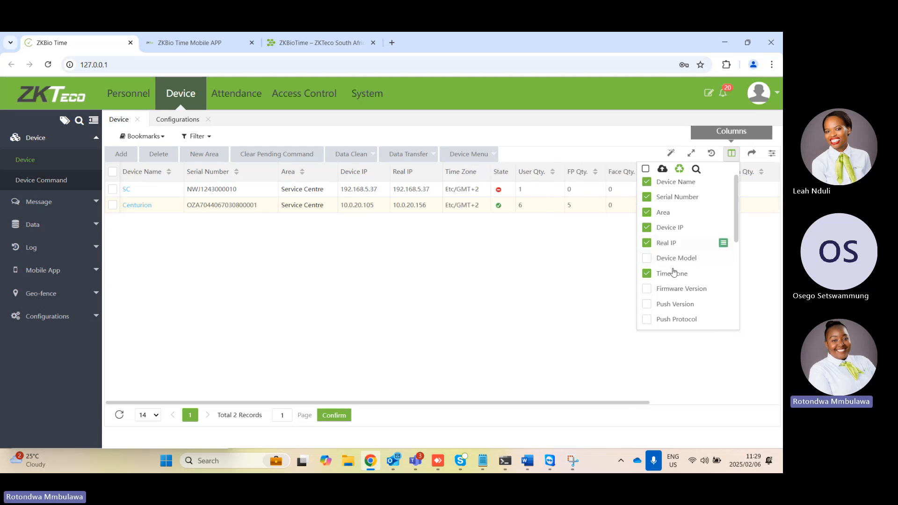
pyautogui.click(754, 251)
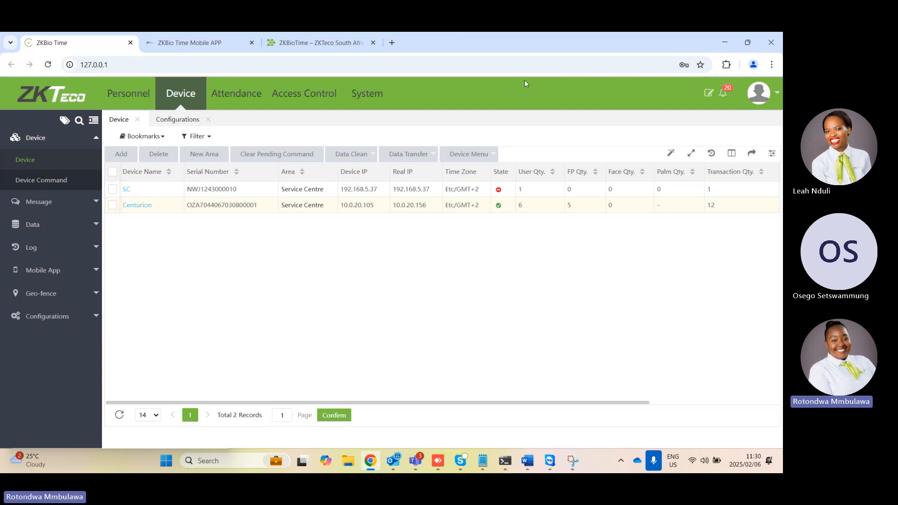
# Check the dashboard's Real-Time Monitor, and return to the device list to view both devices' State column
pyautogui.click(59, 97)
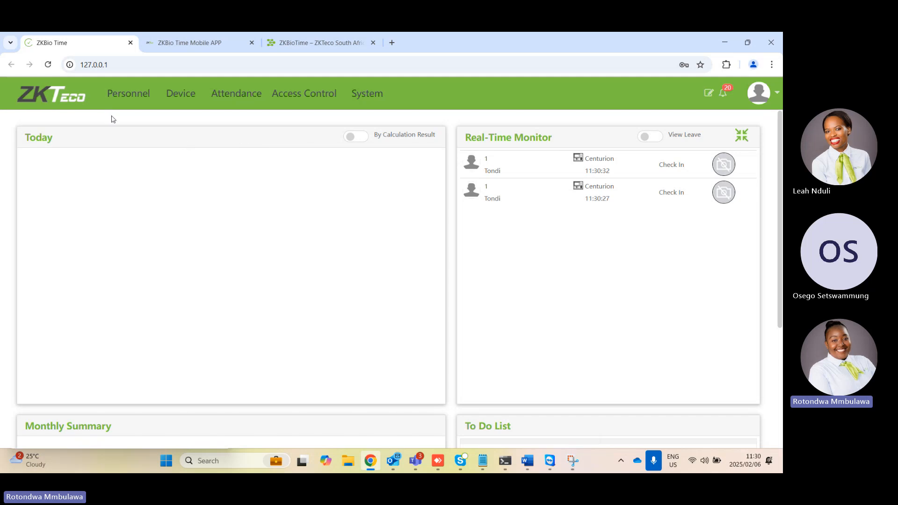
pyautogui.click(183, 96)
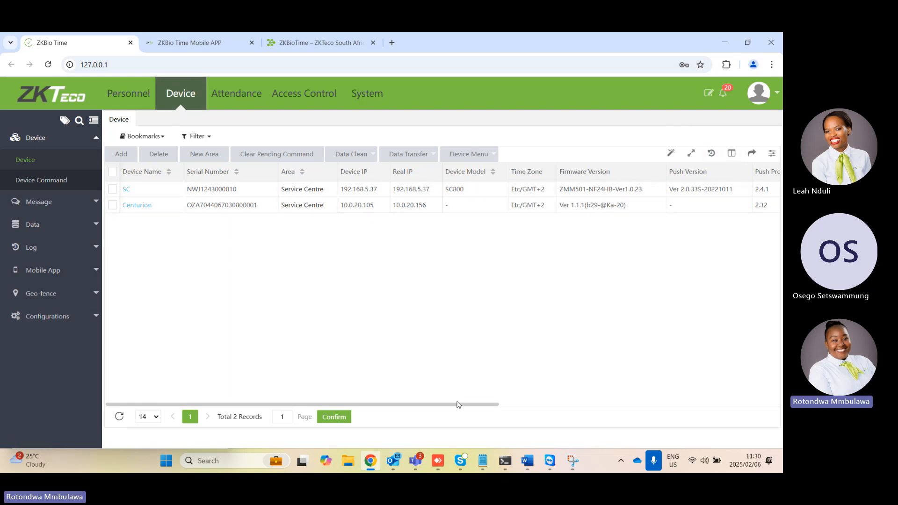
pyautogui.moveTo(458, 404); pyautogui.dragTo(558, 407)
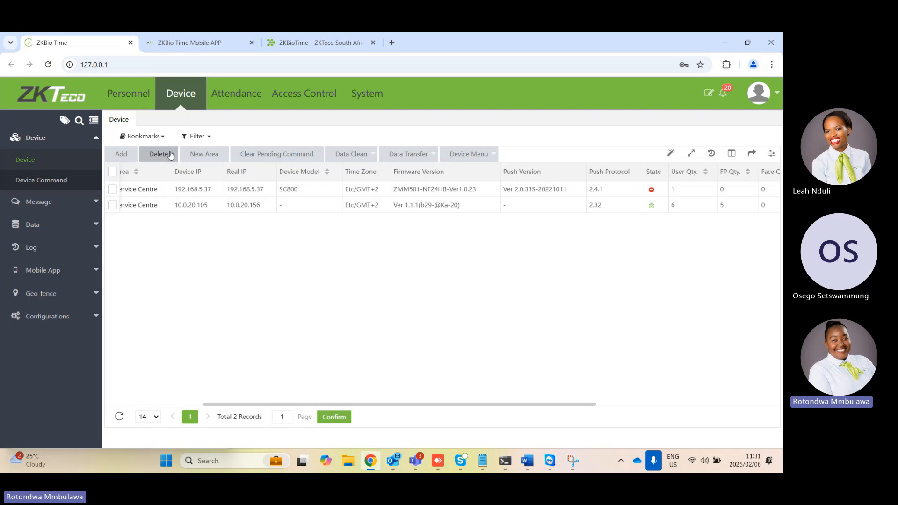
# Delete the SC device from the device list and confirm the removal
pyautogui.click(113, 189)
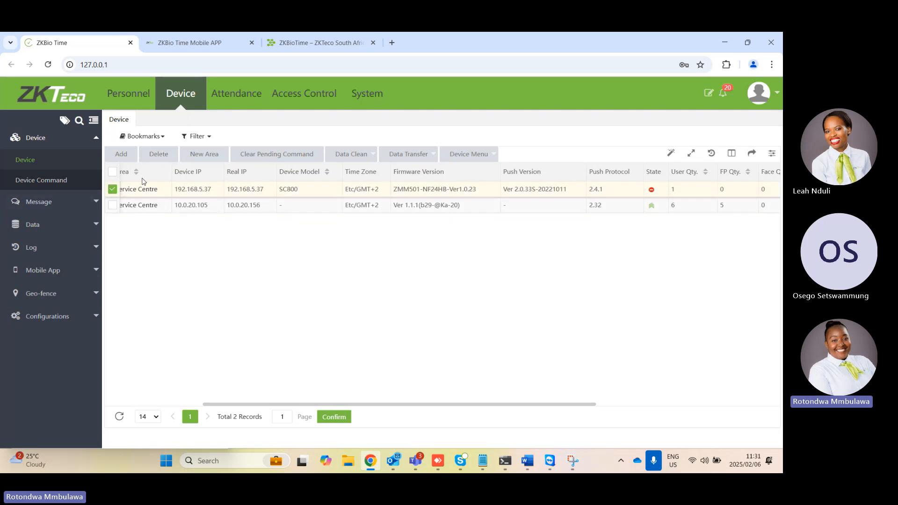
pyautogui.click(157, 155)
pyautogui.click(404, 291)
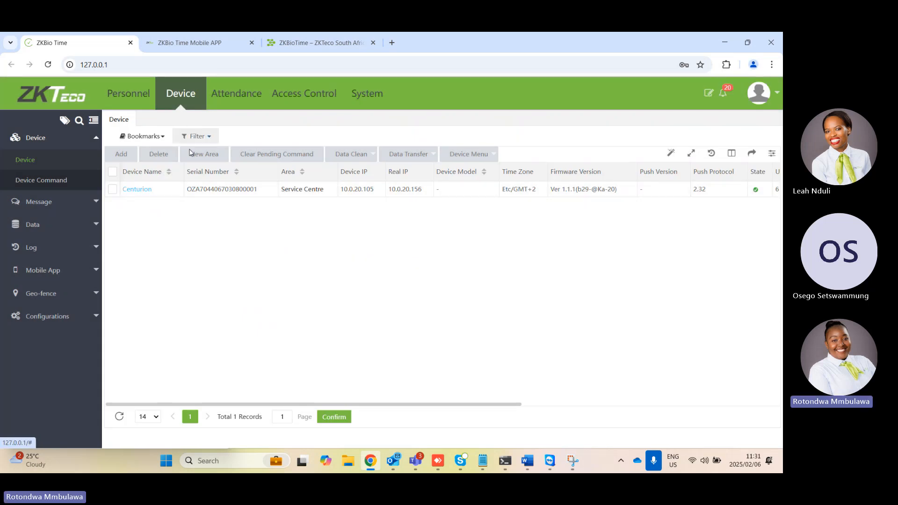
# Examine the New Area form without creating an area, and review the Data Clean, Data Transfer and Device Menu options
pyautogui.click(211, 159)
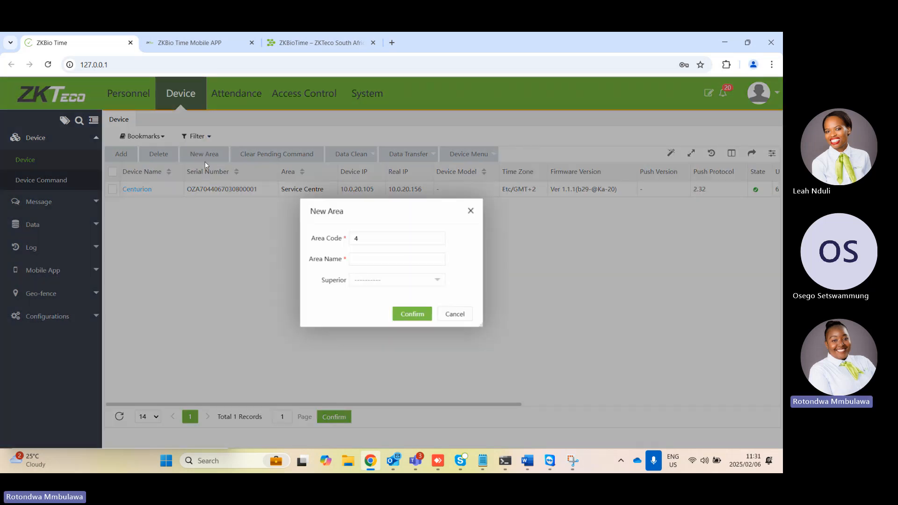
pyautogui.click(470, 212)
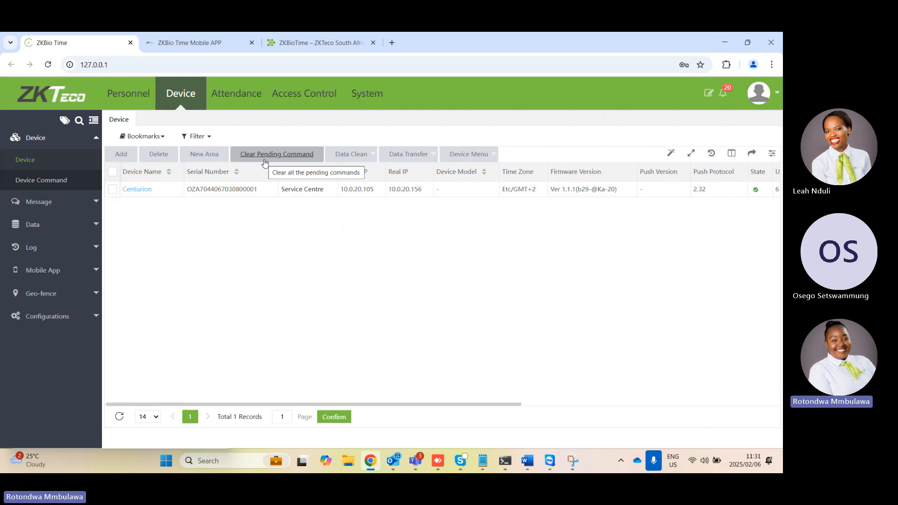
pyautogui.click(347, 159)
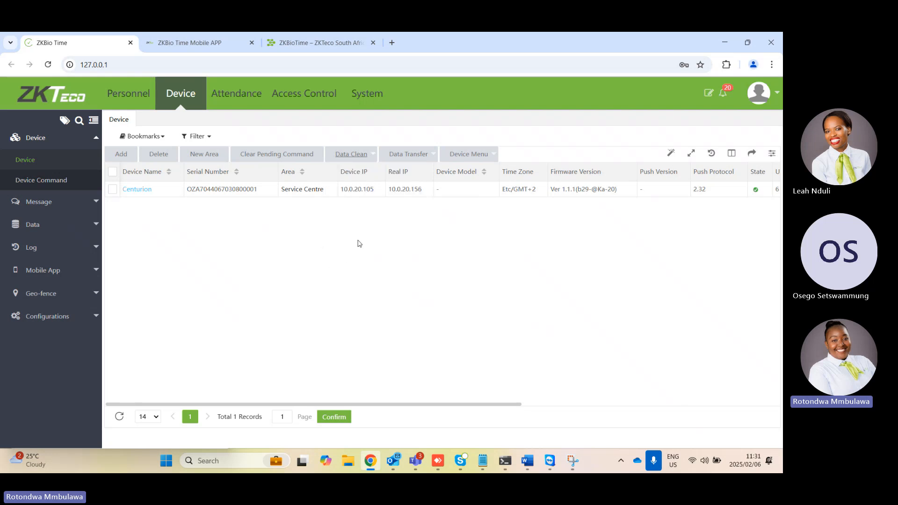
pyautogui.moveTo(363, 159)
pyautogui.moveTo(404, 157)
pyautogui.moveTo(473, 158)
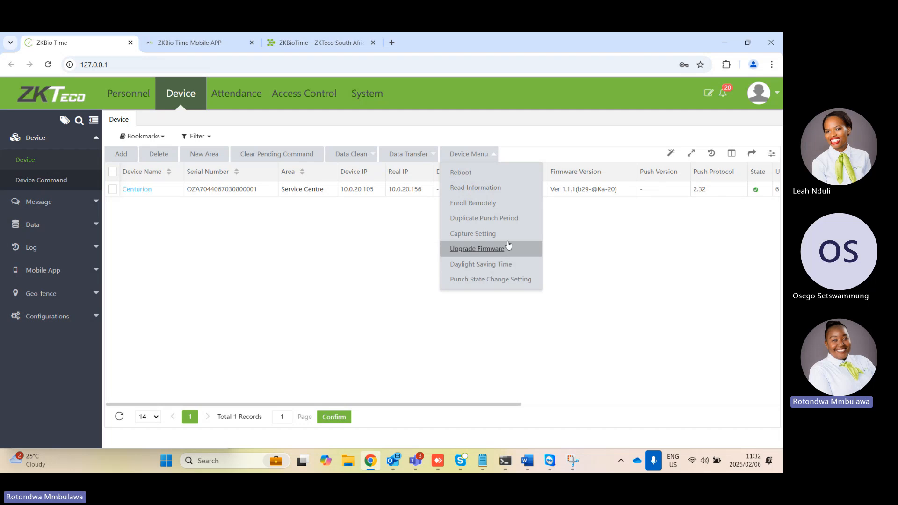
pyautogui.click(554, 244)
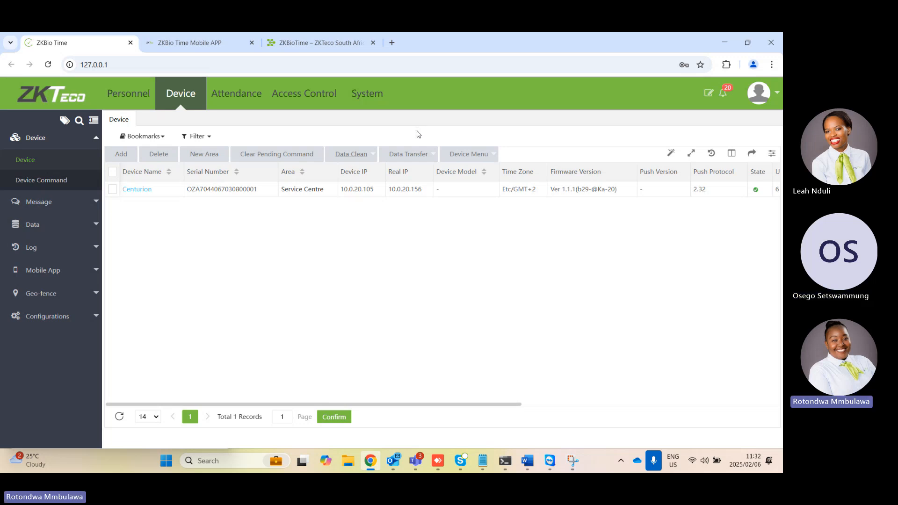
pyautogui.click(462, 156)
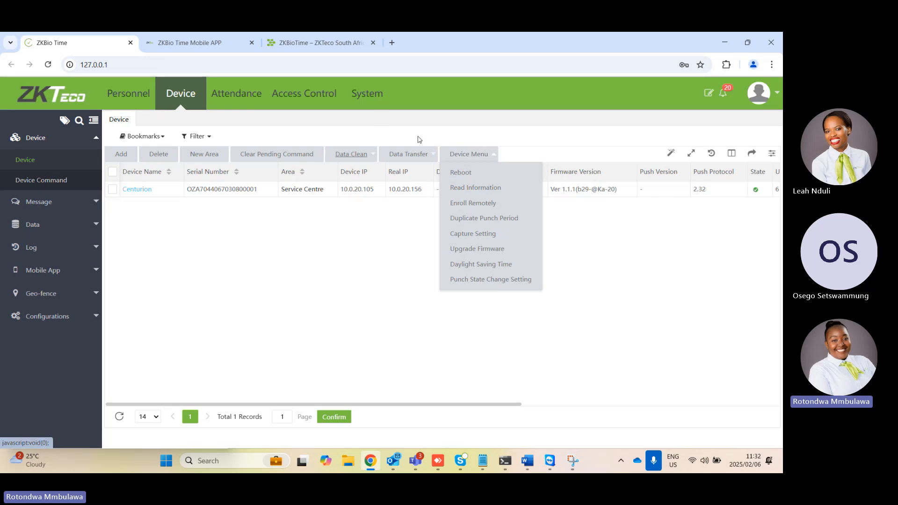
# Try to open the device command list, and log back in as admin with the account password
pyautogui.moveTo(461, 159)
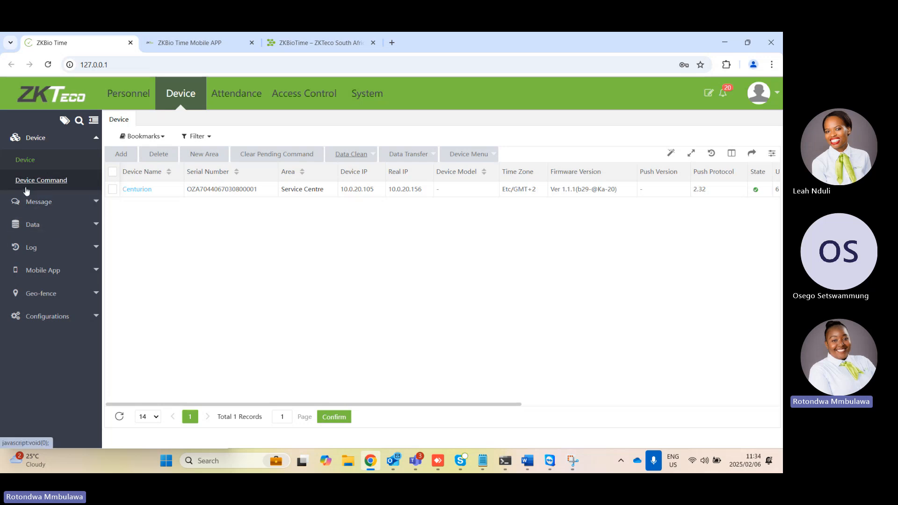
pyautogui.click(60, 181)
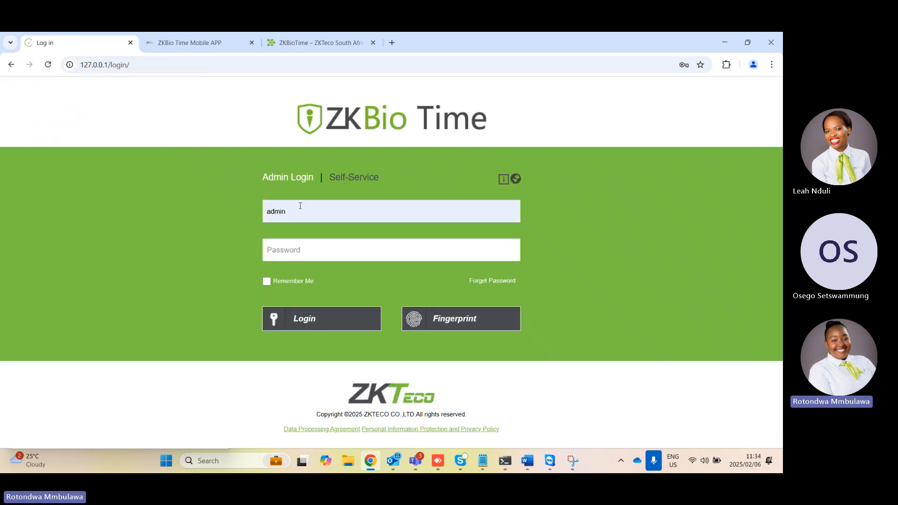
pyautogui.click(307, 213)
pyautogui.write('admin')
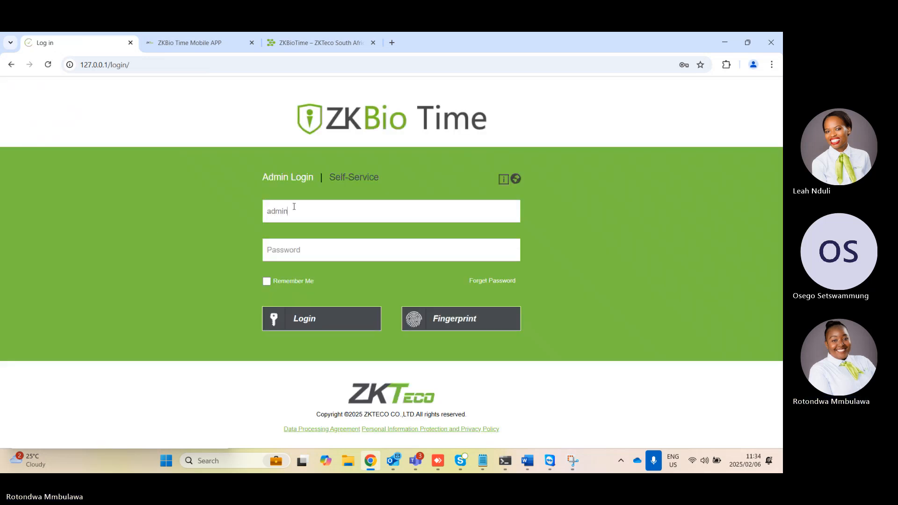
pyautogui.click(321, 250)
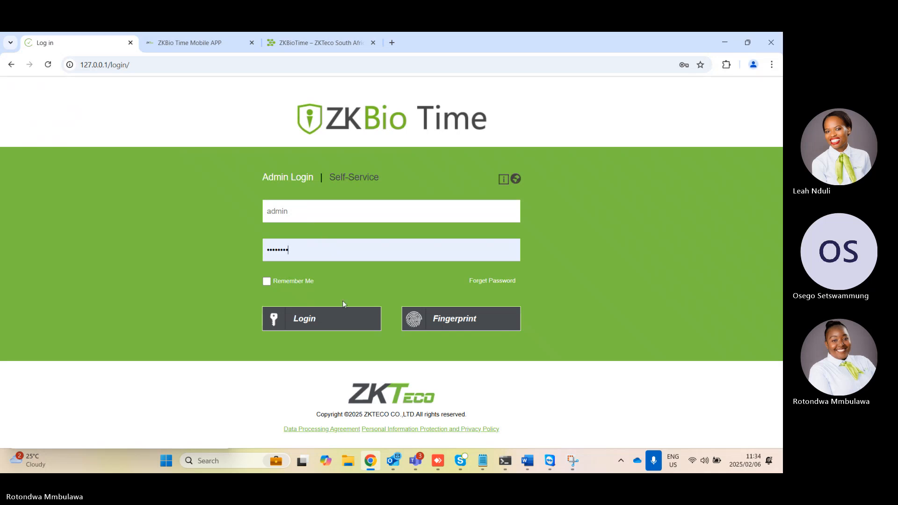
pyautogui.click(335, 319)
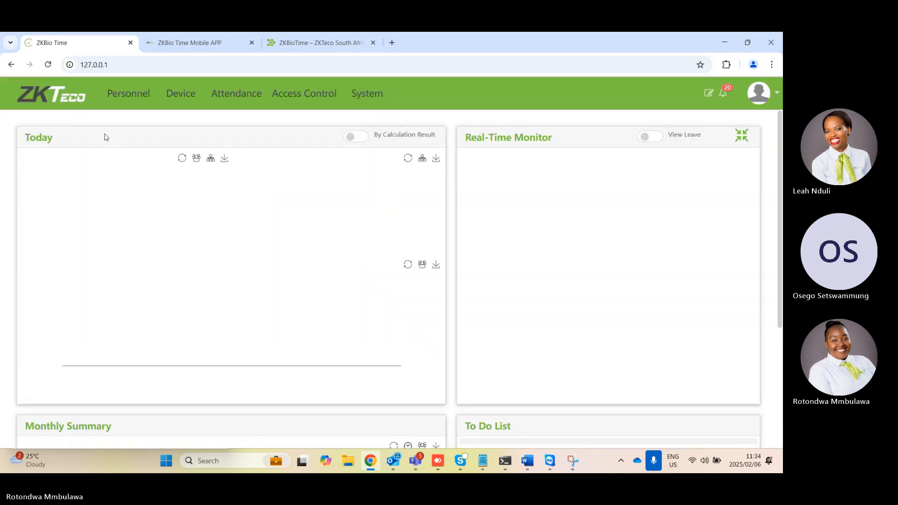
# Review the Device module's device command list and its public message list
pyautogui.click(204, 96)
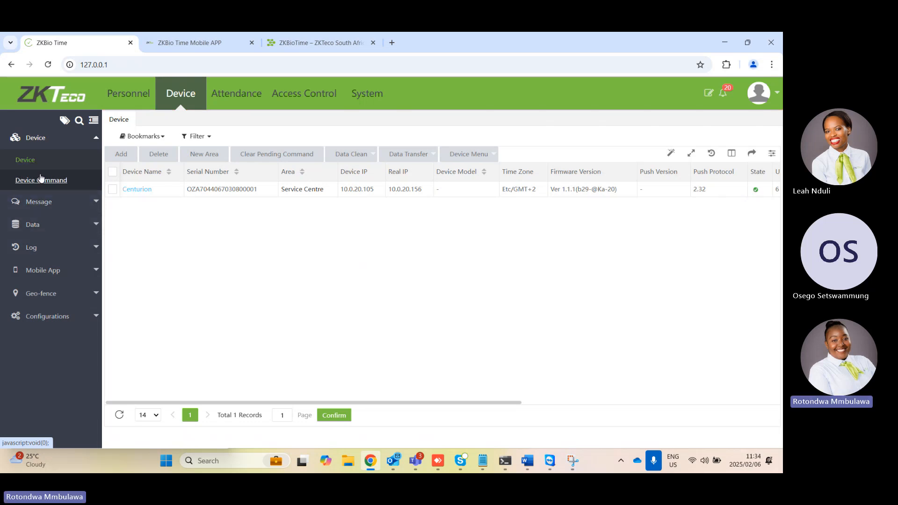
pyautogui.click(52, 182)
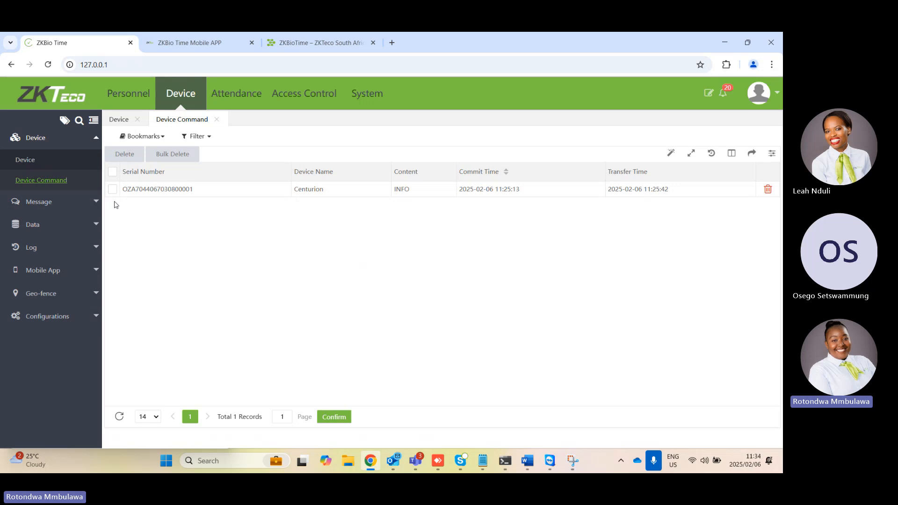
pyautogui.click(96, 210)
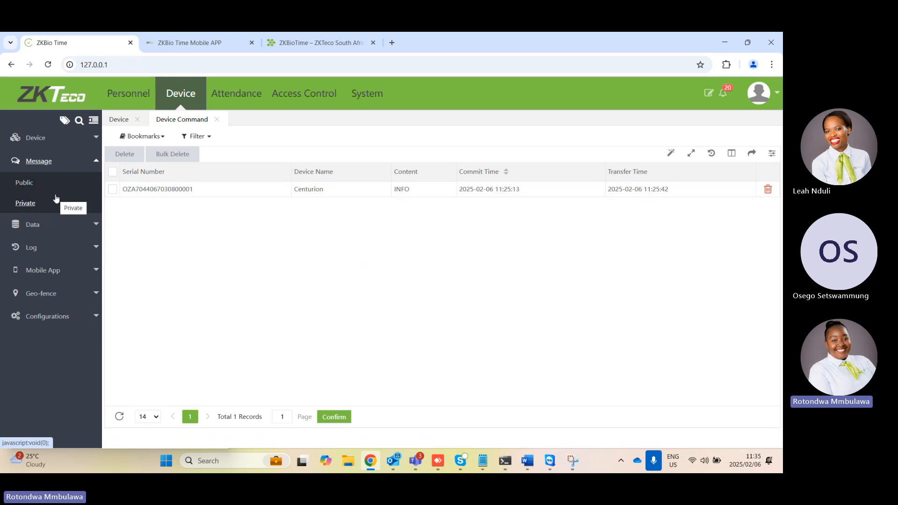
pyautogui.click(25, 184)
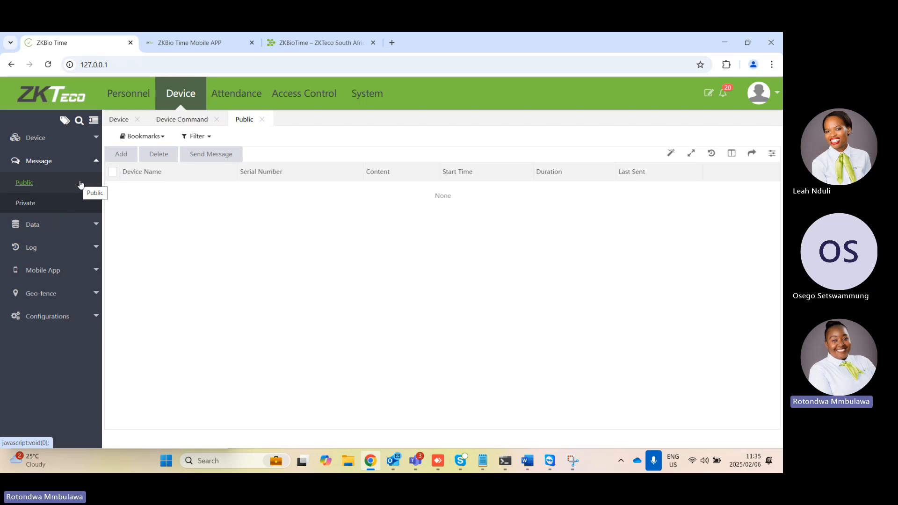
pyautogui.click(30, 205)
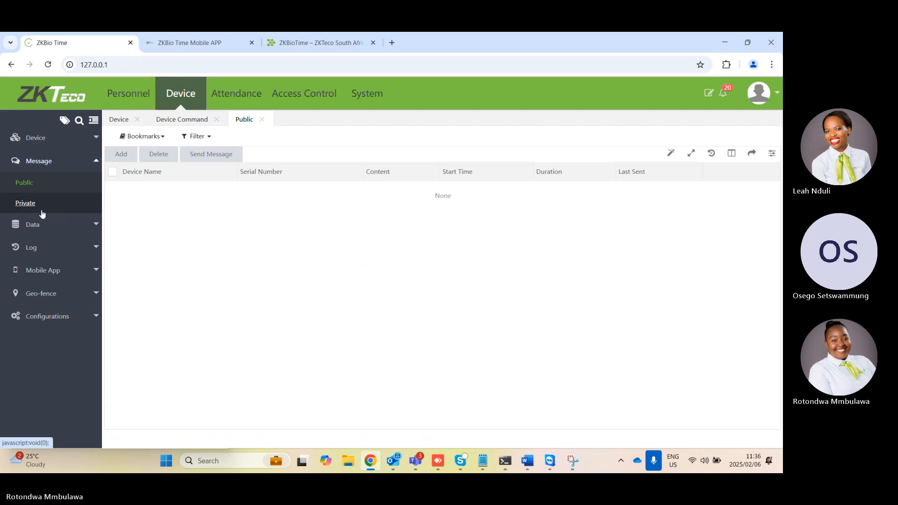
# Review the device data pages for Employee, Work Code, Bio-Template, Bio-Photo and Transaction
pyautogui.click(41, 224)
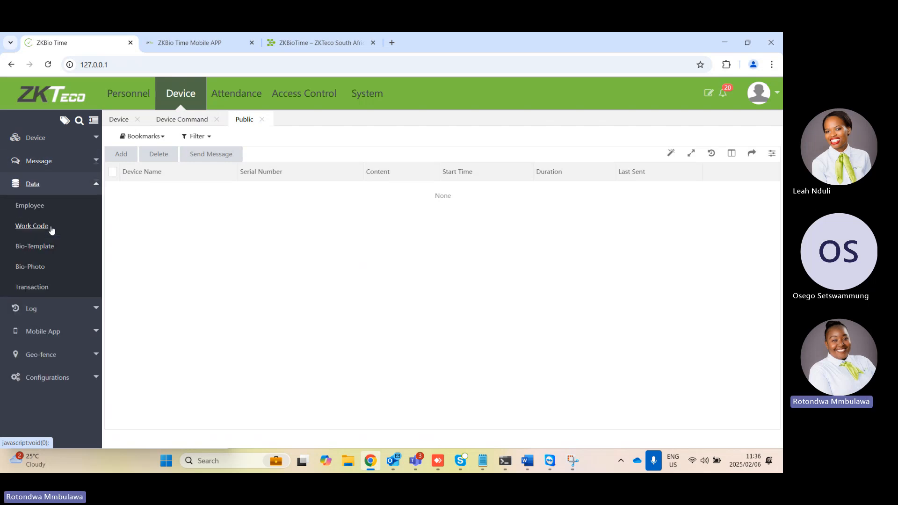
pyautogui.click(29, 206)
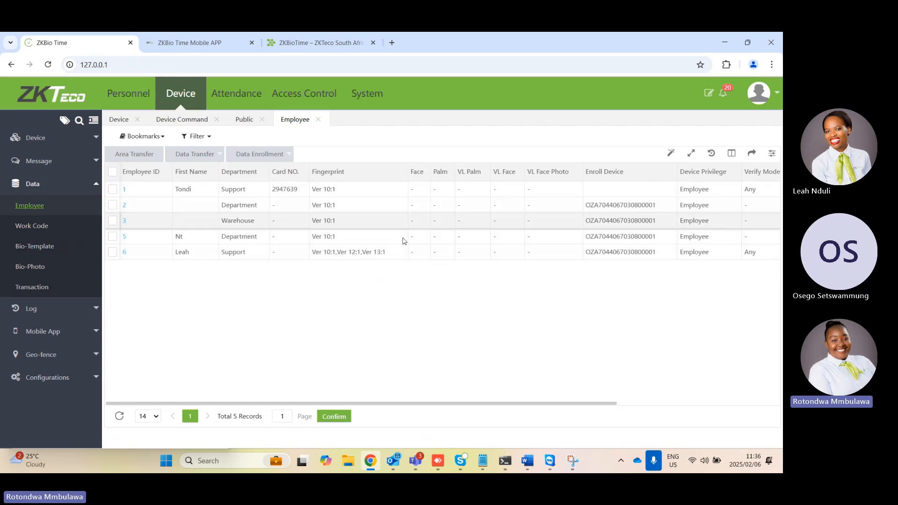
pyautogui.click(44, 231)
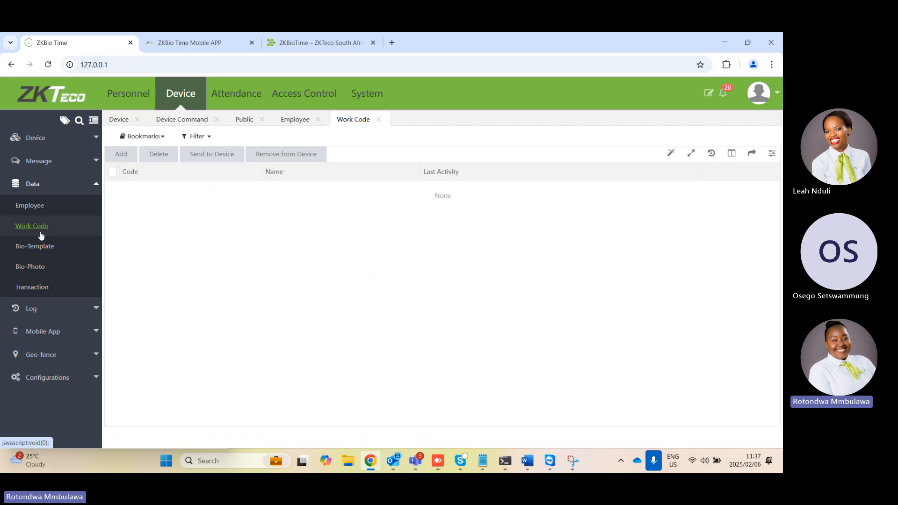
pyautogui.click(40, 248)
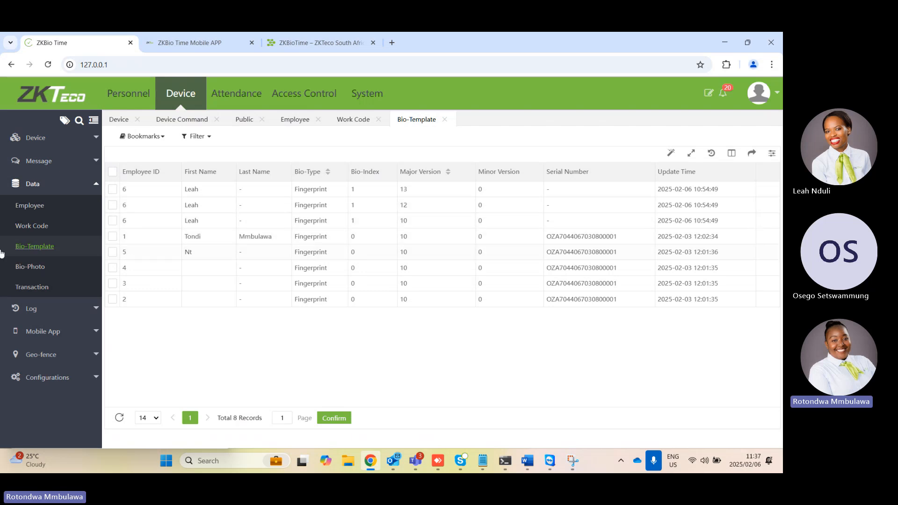
pyautogui.click(37, 269)
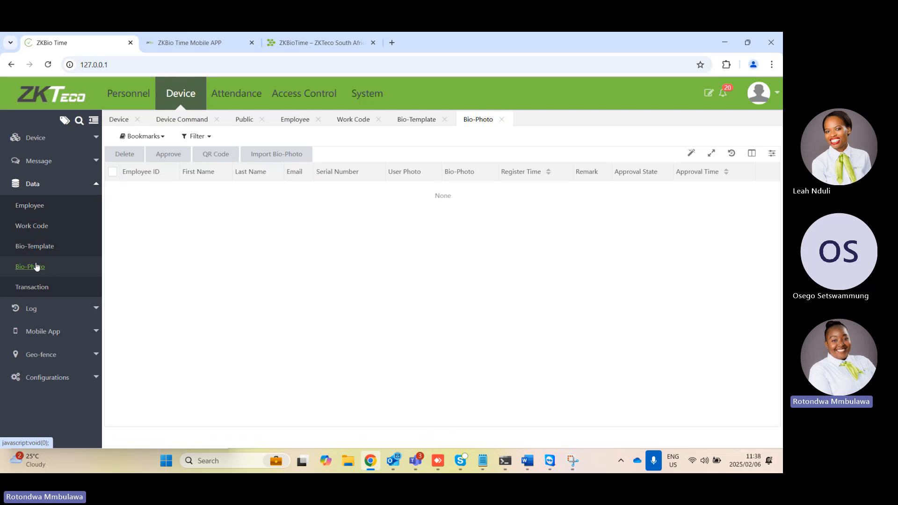
pyautogui.click(30, 288)
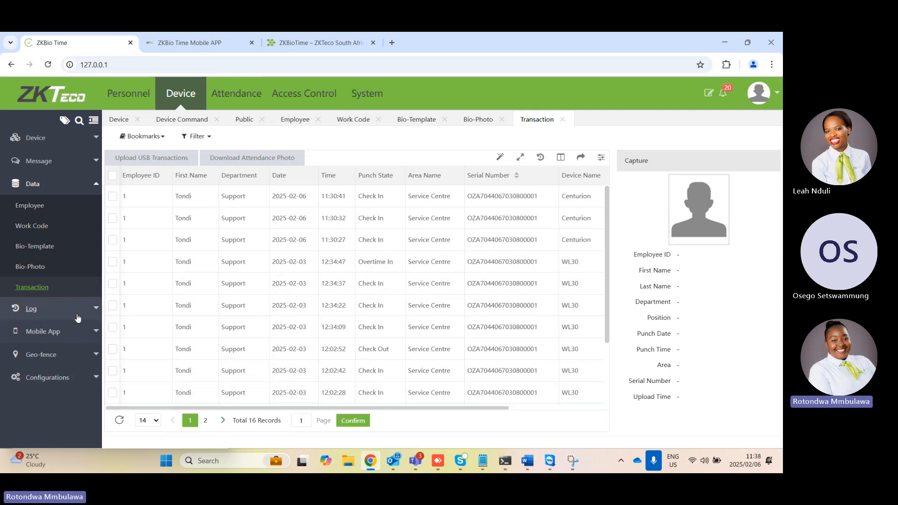
# Review the device Operation Log and the Mobile App Accounts list
pyautogui.click(80, 317)
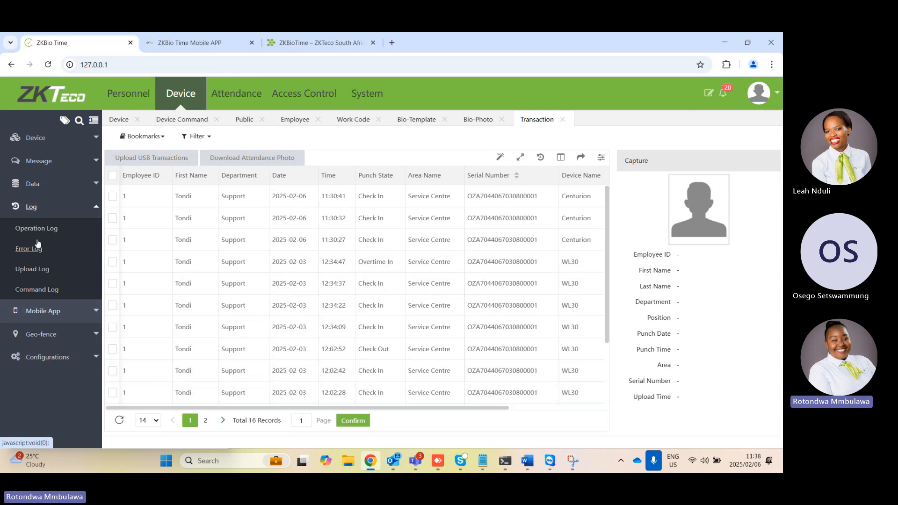
pyautogui.click(54, 232)
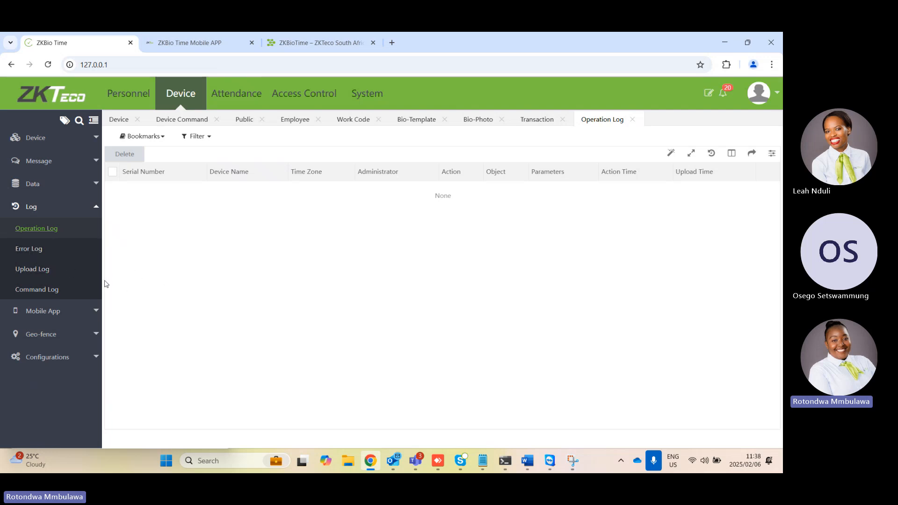
pyautogui.click(70, 312)
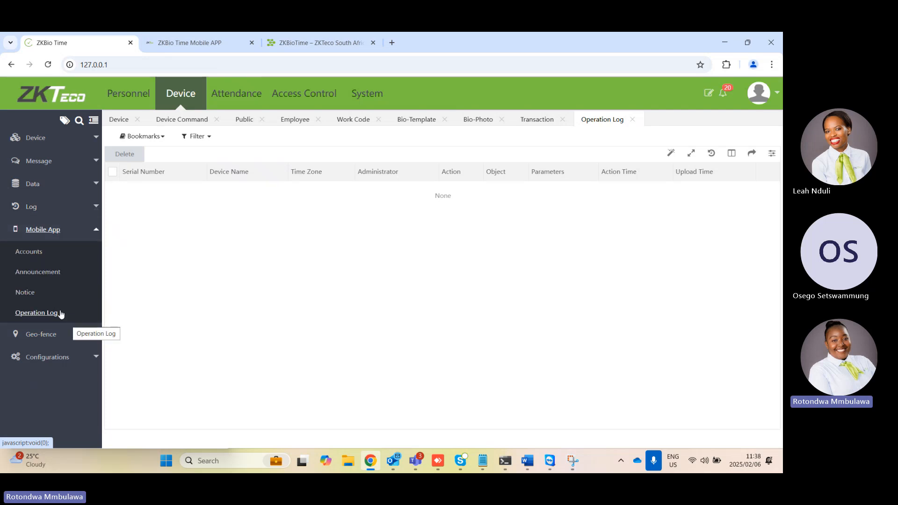
pyautogui.click(34, 259)
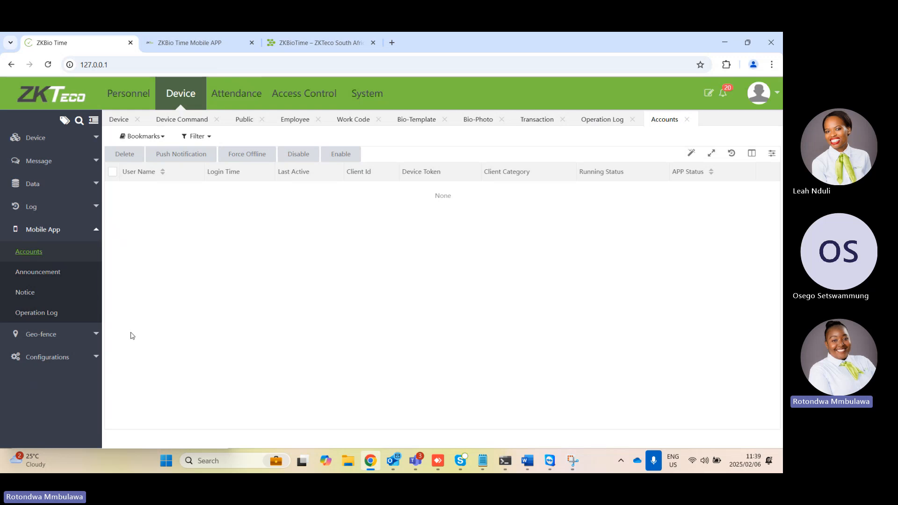
# Examine the form for adding a geo-fence location, dismissing the browser's location request and closing the form without saving
pyautogui.click(93, 334)
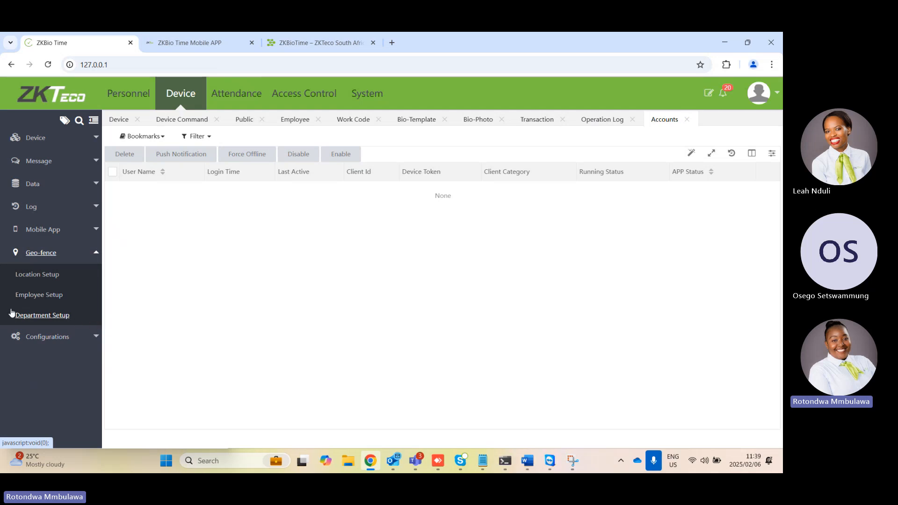
pyautogui.click(31, 276)
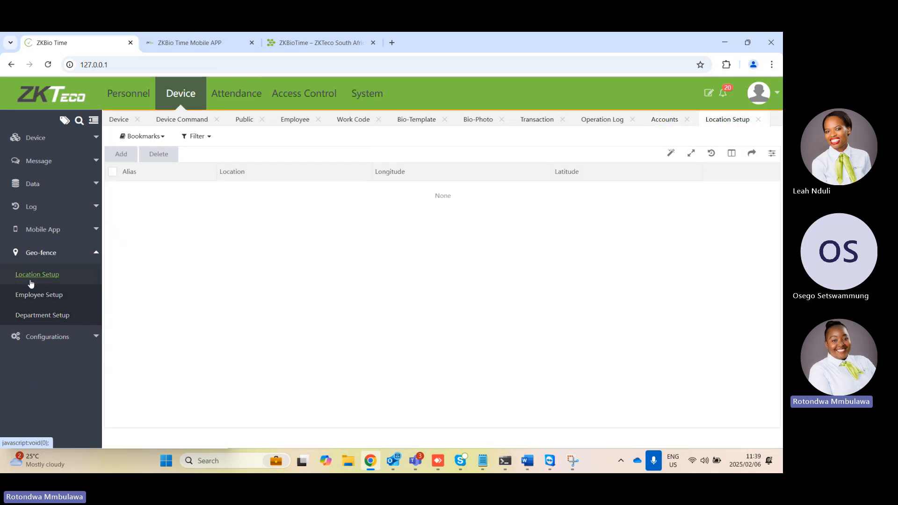
pyautogui.click(121, 153)
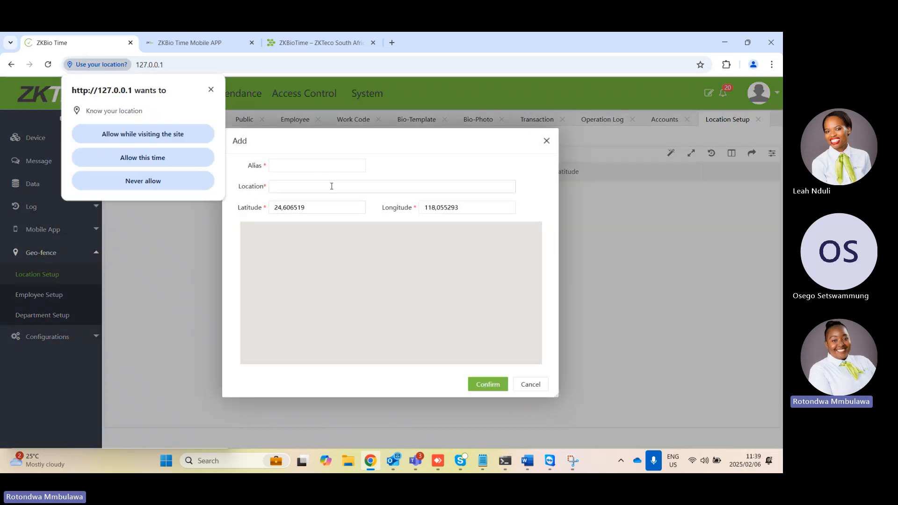
pyautogui.click(210, 90)
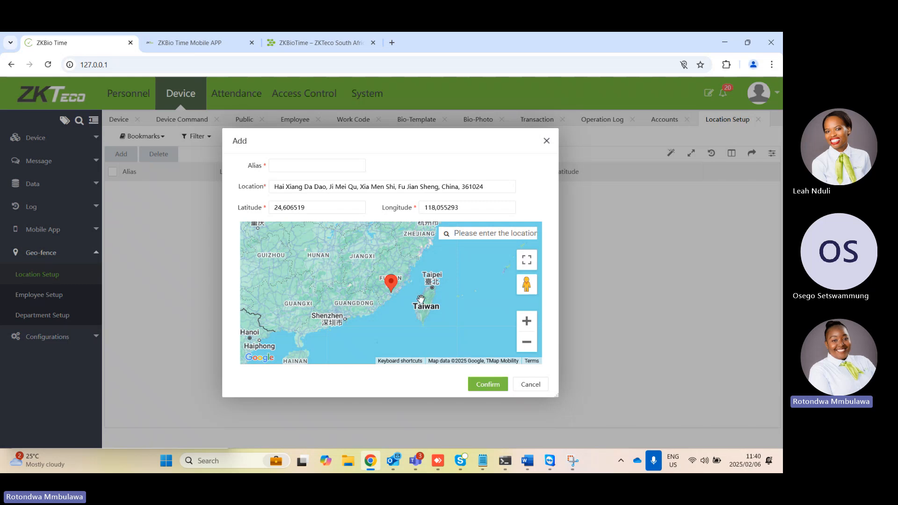
pyautogui.click(547, 140)
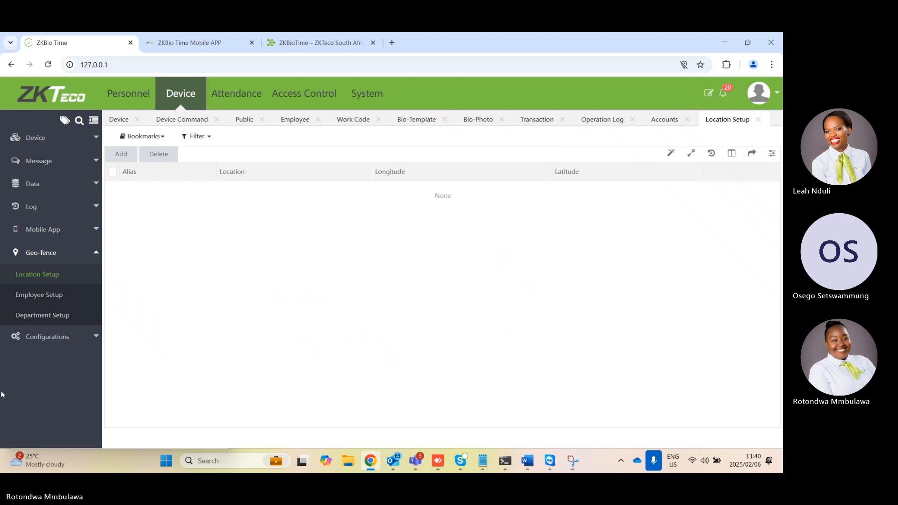
# Examine the geo-fence Employee Setup form and its Location choices, and close it without assigning anyone
pyautogui.click(56, 300)
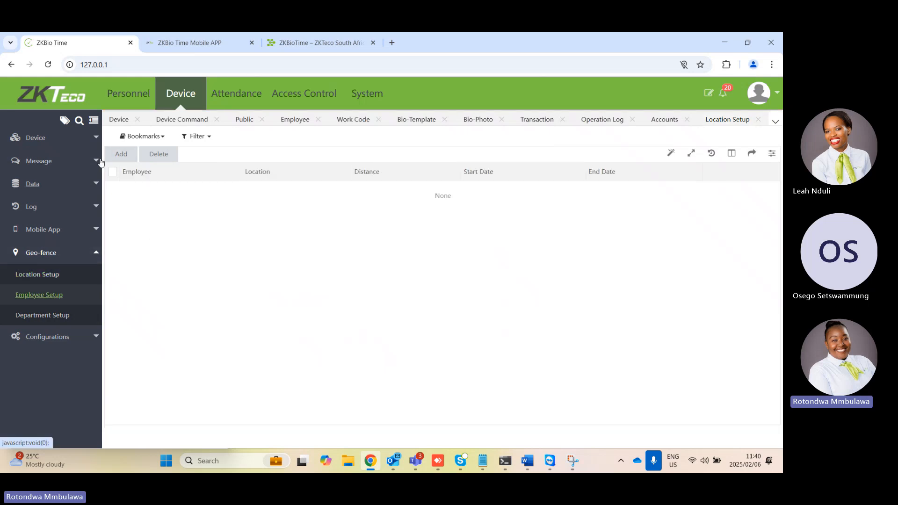
pyautogui.click(122, 155)
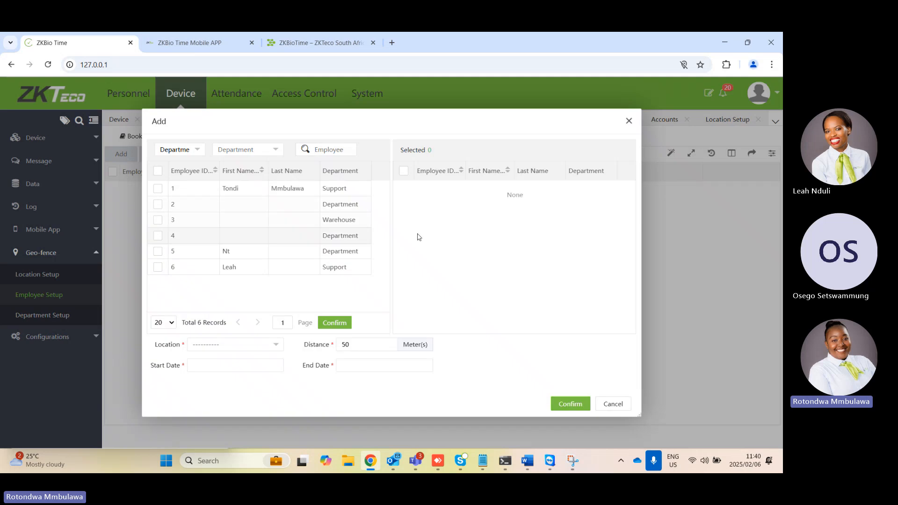
pyautogui.click(217, 350)
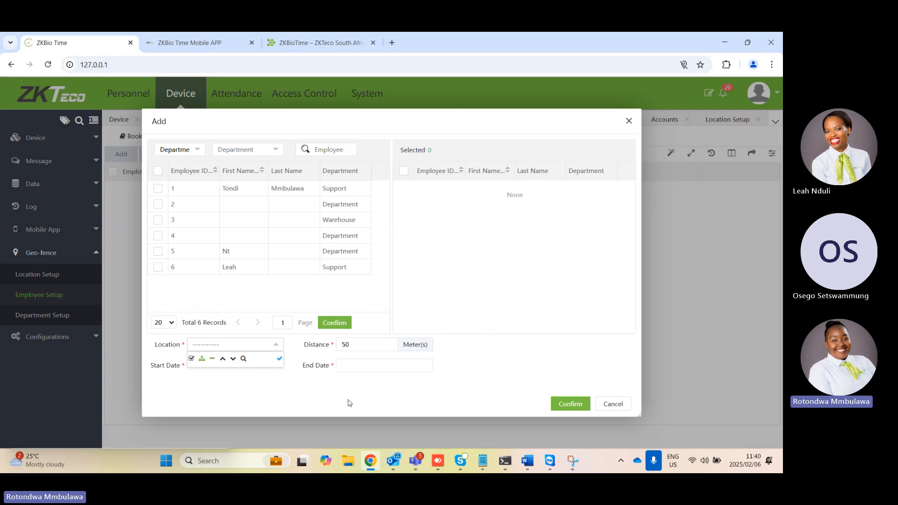
pyautogui.click(629, 120)
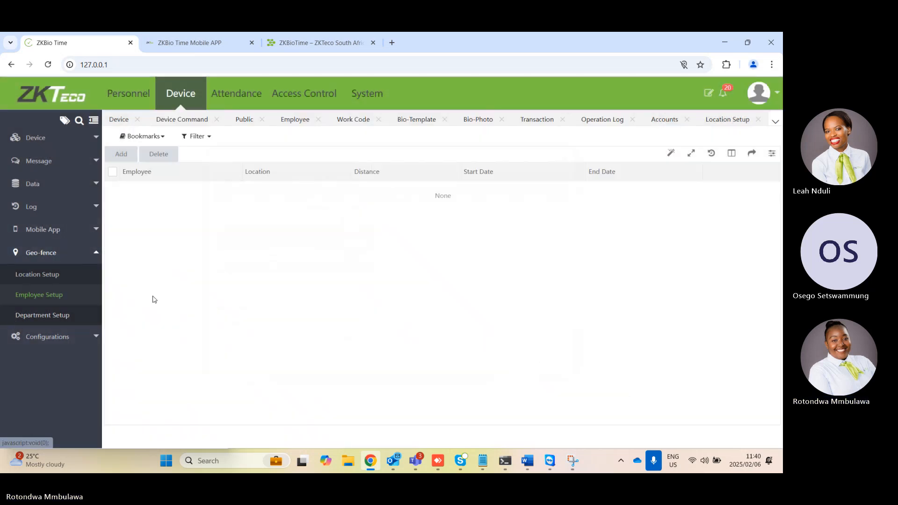
# Review the Device Communication Settings in the device configurations, and return to the Device section's options
pyautogui.click(70, 343)
pyautogui.click(66, 301)
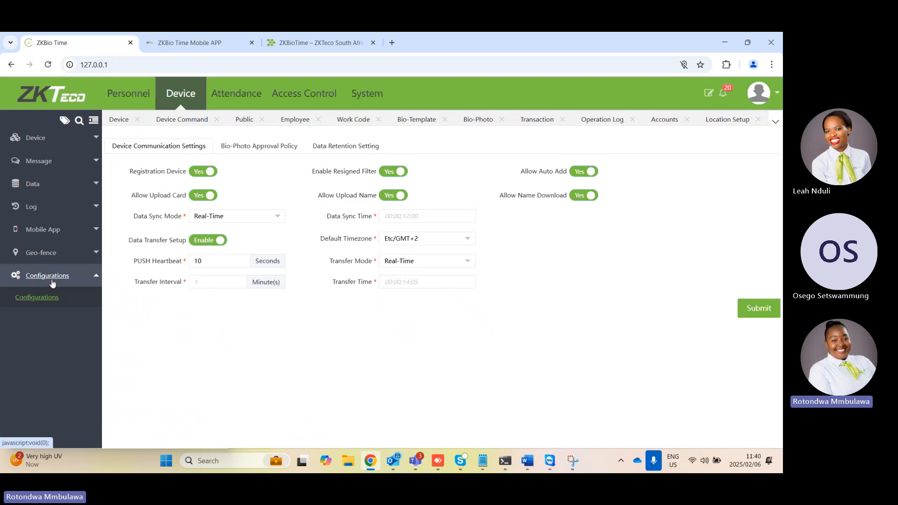
pyautogui.click(30, 138)
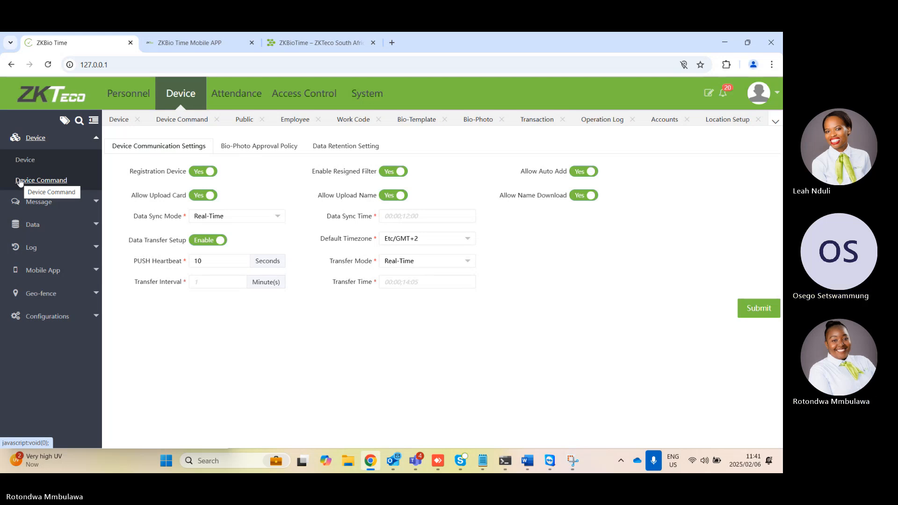
# Display the attendance Transaction report for the Support department, covering 2025-02-01 to 2025-02-06
pyautogui.click(219, 109)
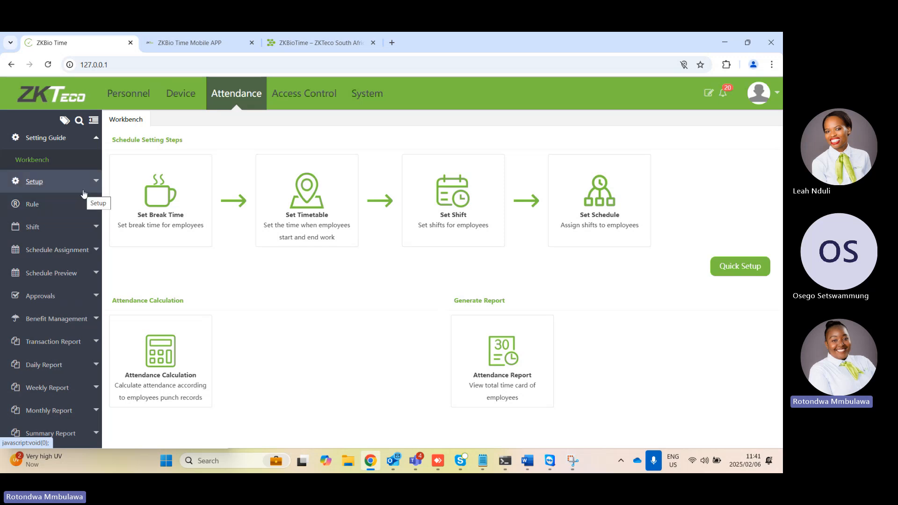
pyautogui.click(71, 344)
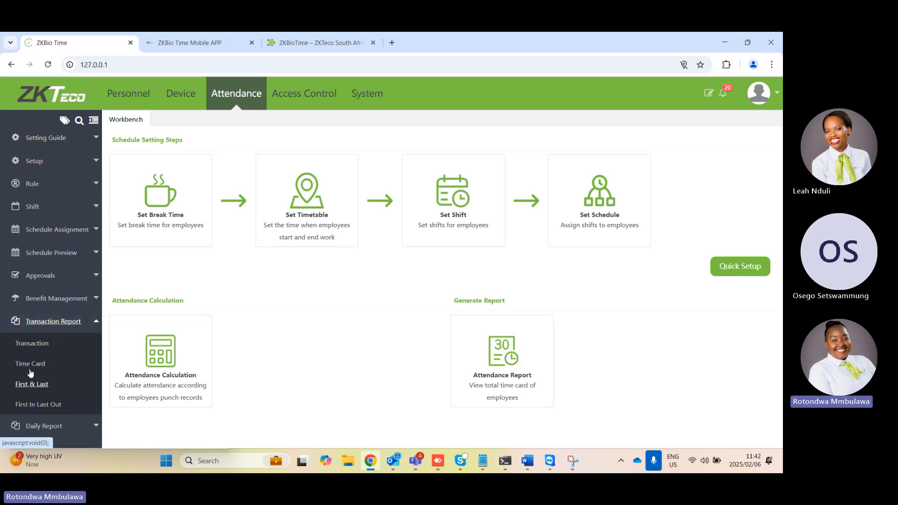
pyautogui.click(43, 346)
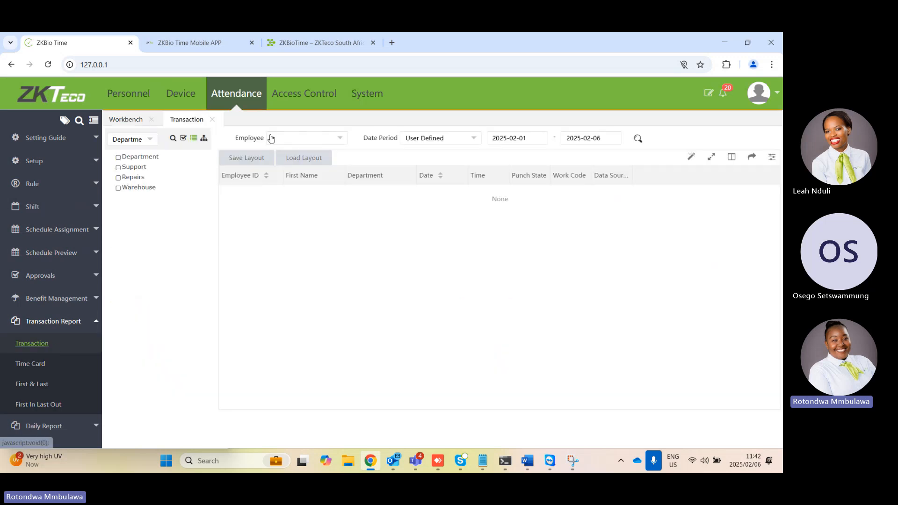
pyautogui.click(135, 169)
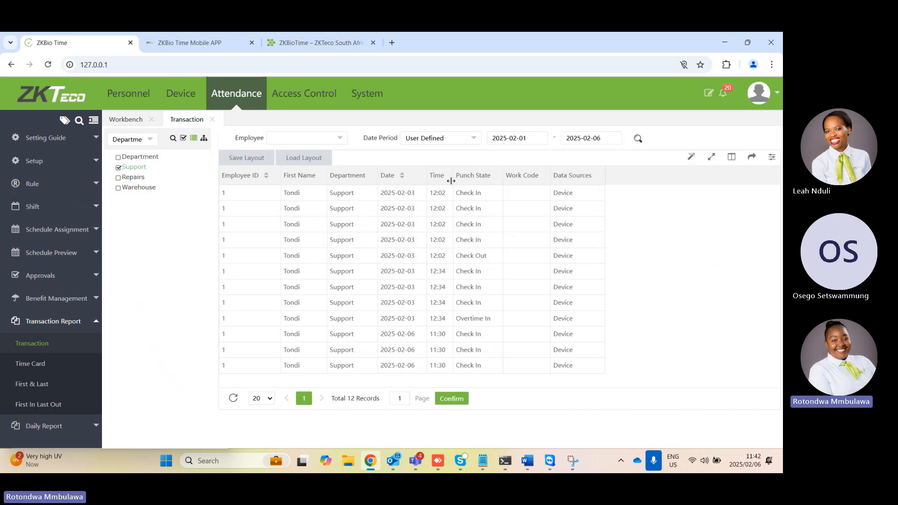
# Widen the Transaction report's Time column, and display the Support department's First & Last report for 2025-01-01 to 2025-02-06
pyautogui.moveTo(453, 176); pyautogui.dragTo(482, 177)
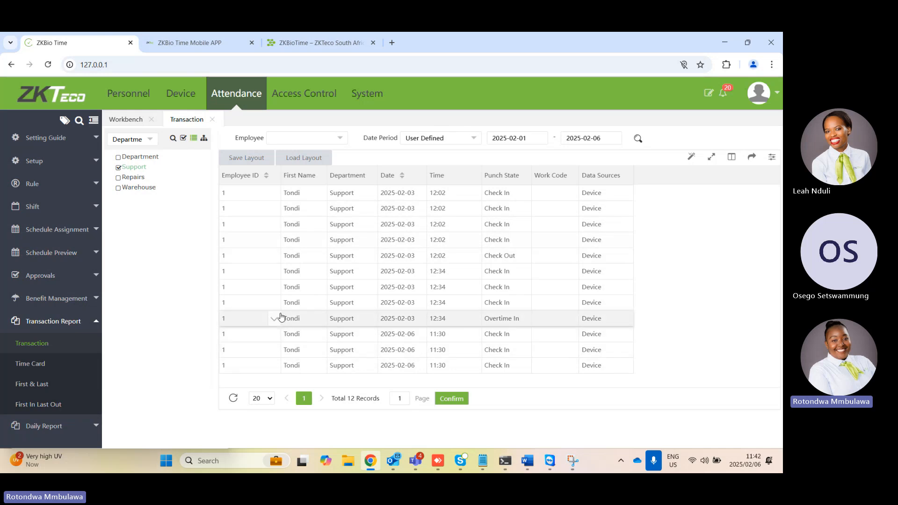
pyautogui.click(39, 385)
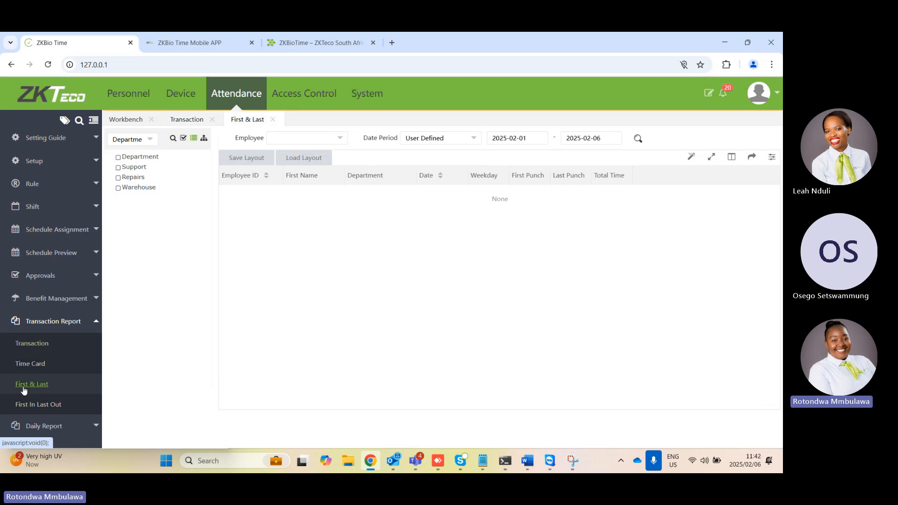
pyautogui.click(129, 169)
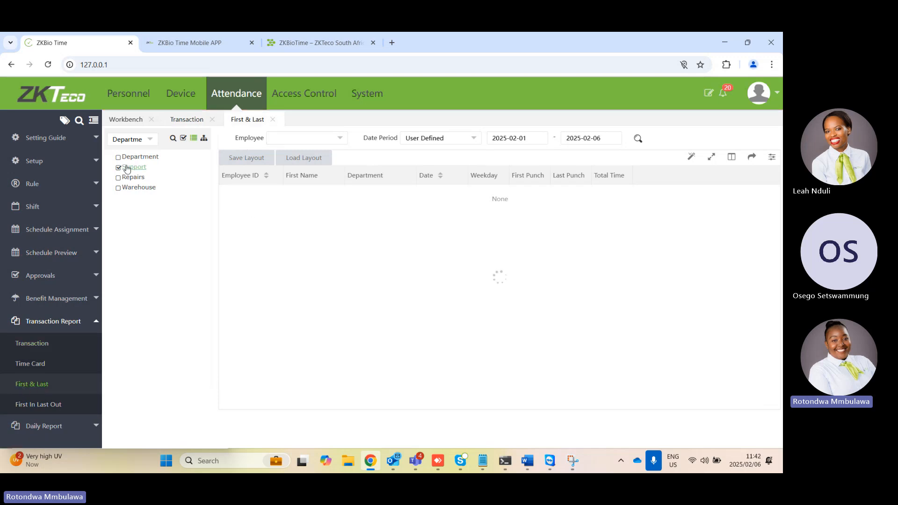
pyautogui.click(537, 138)
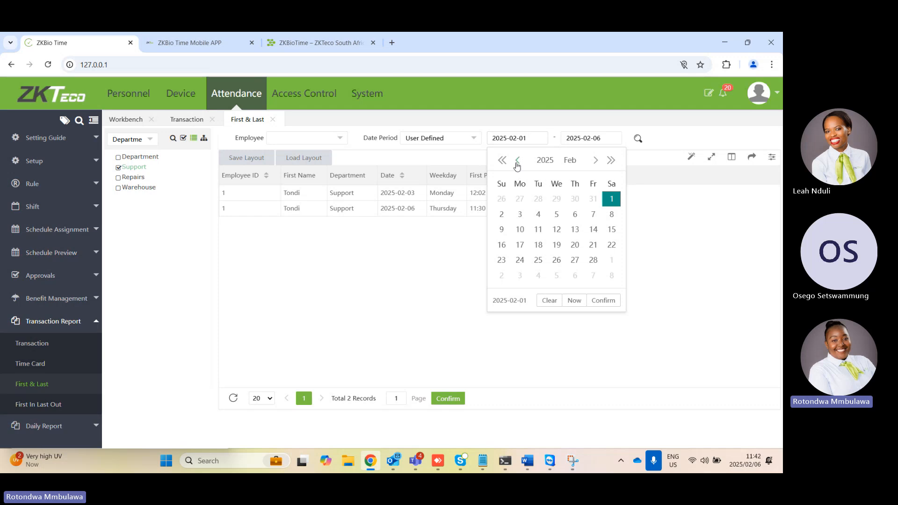
pyautogui.click(518, 161)
pyautogui.click(557, 199)
pyautogui.click(638, 138)
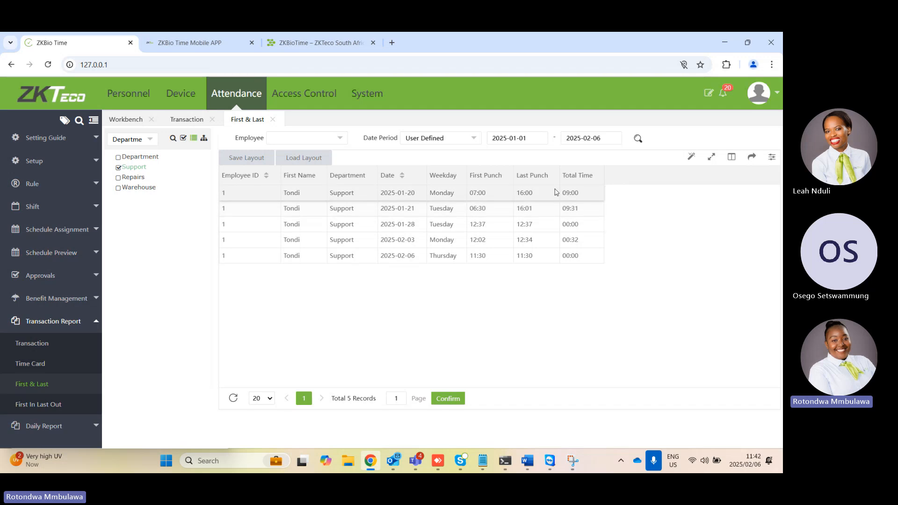
# Review the export formats offered for the First & Last report and the other attendance report categories without exporting
pyautogui.click(753, 159)
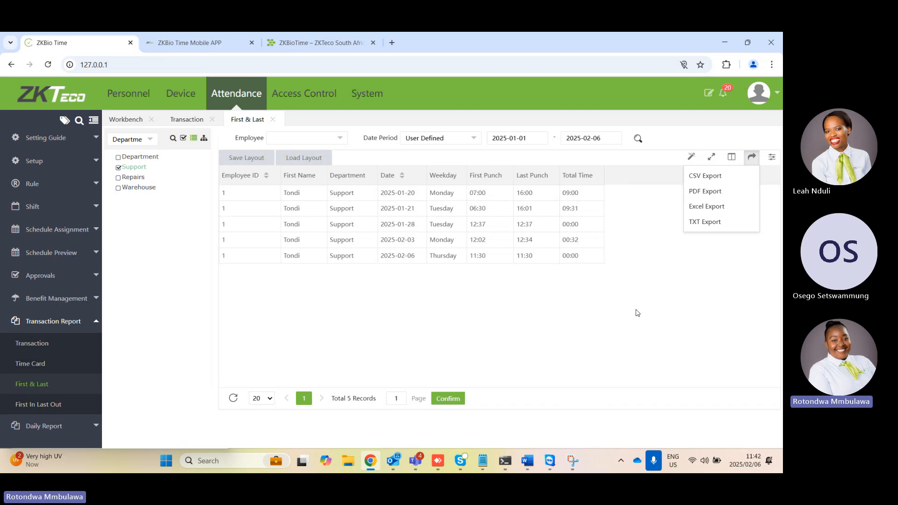
pyautogui.click(655, 294)
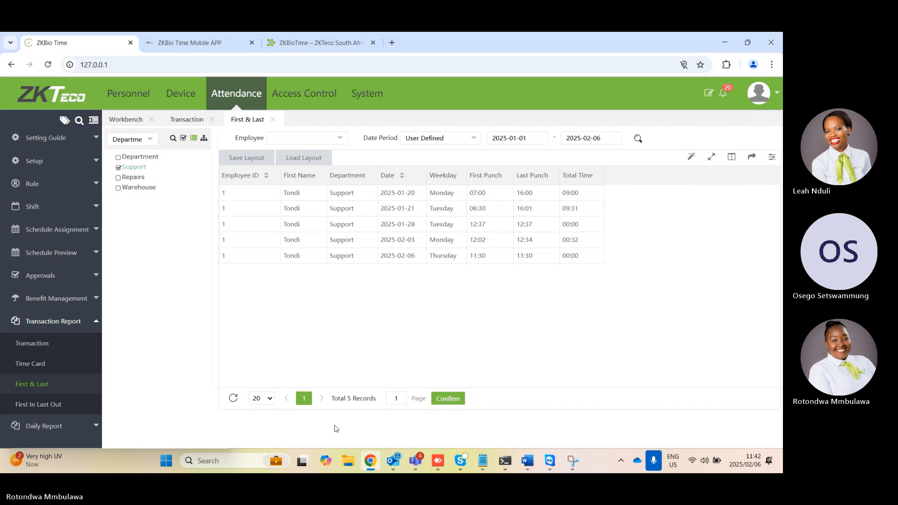
pyautogui.scroll(-2, 72, 404)
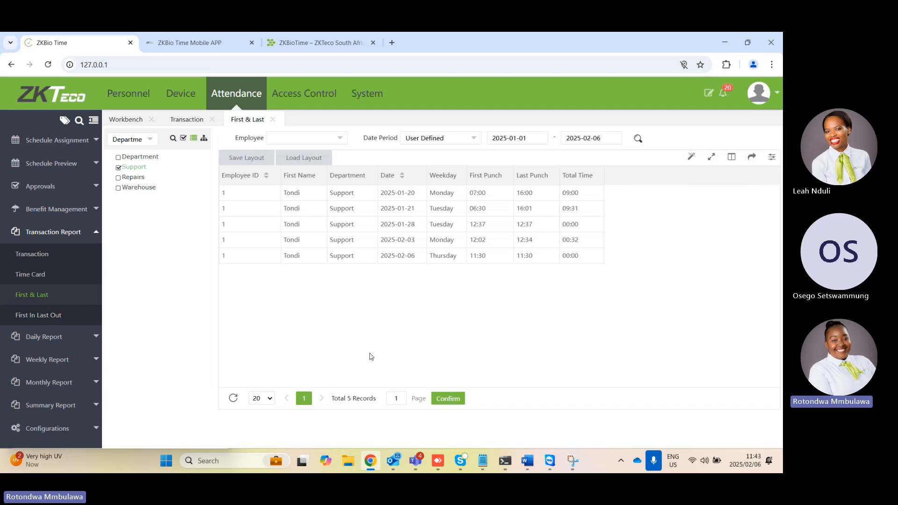
pyautogui.scroll(3, 42, 232)
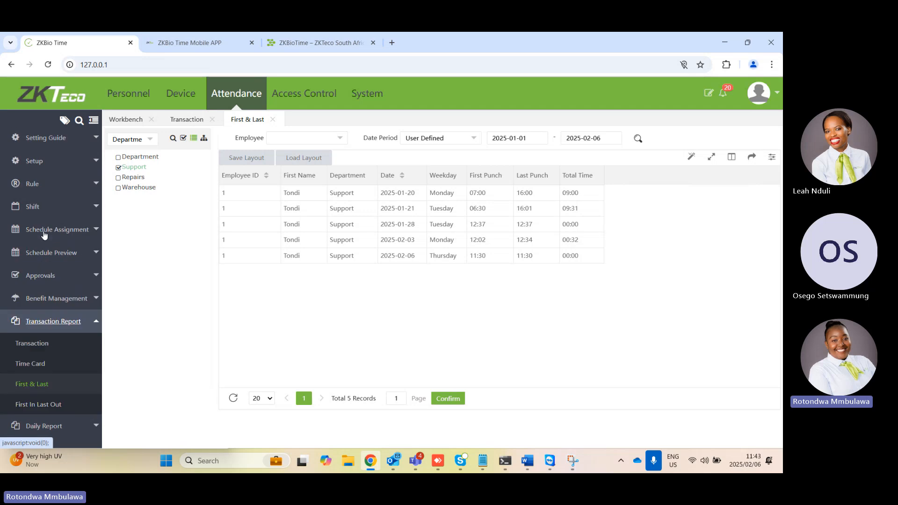
# Start a new break time from the attendance Workbench and name it Lunch
pyautogui.click(47, 137)
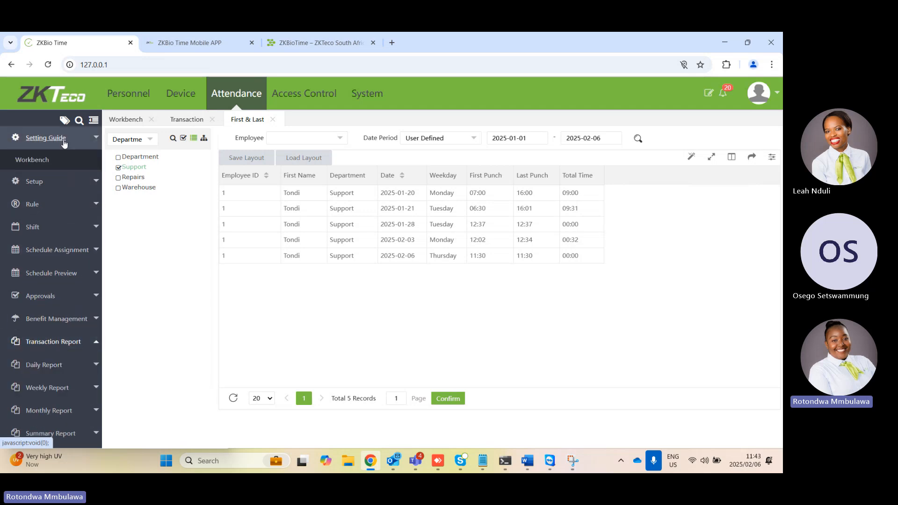
pyautogui.click(32, 161)
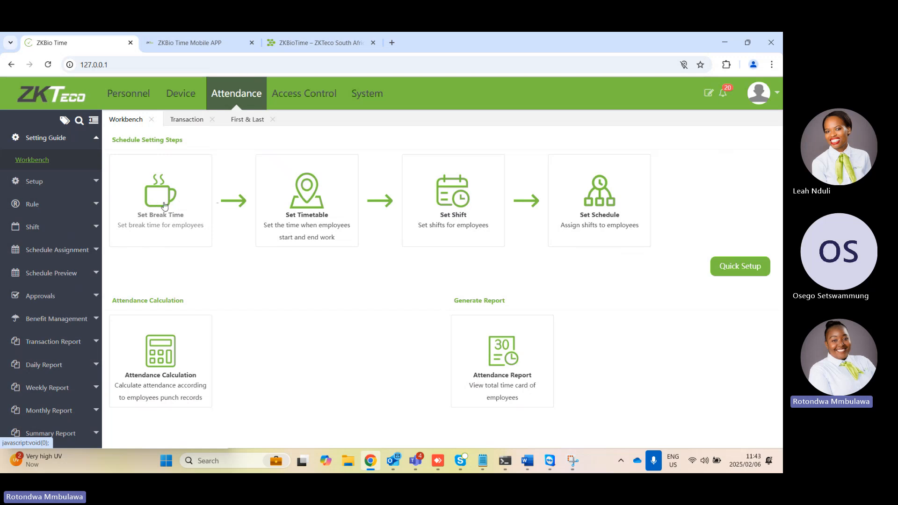
pyautogui.click(170, 200)
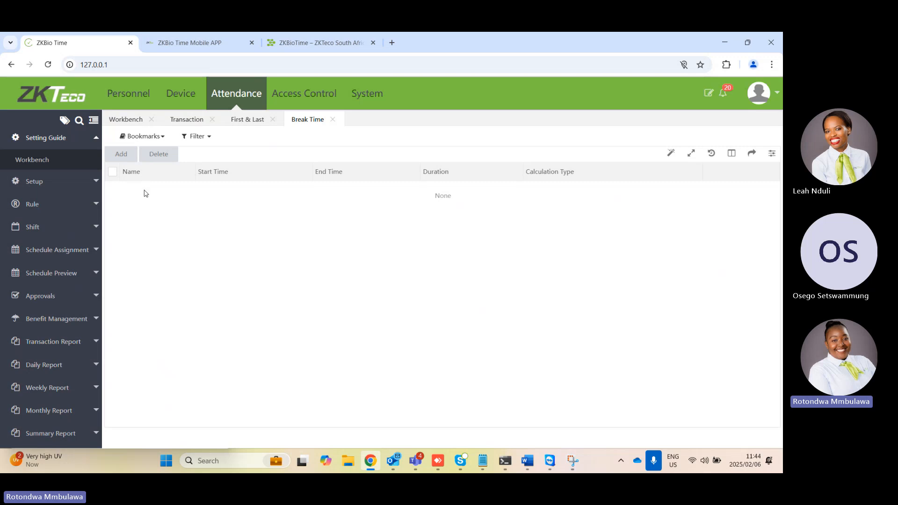
pyautogui.click(126, 154)
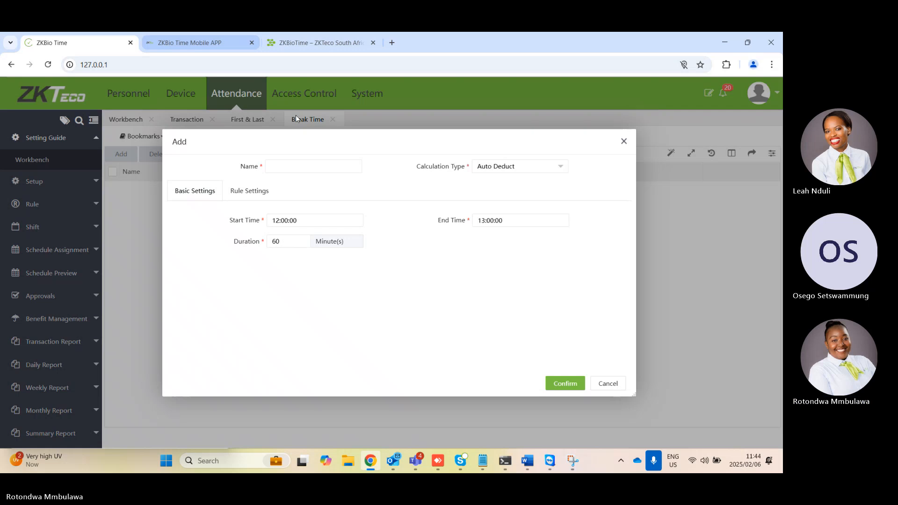
pyautogui.click(277, 167)
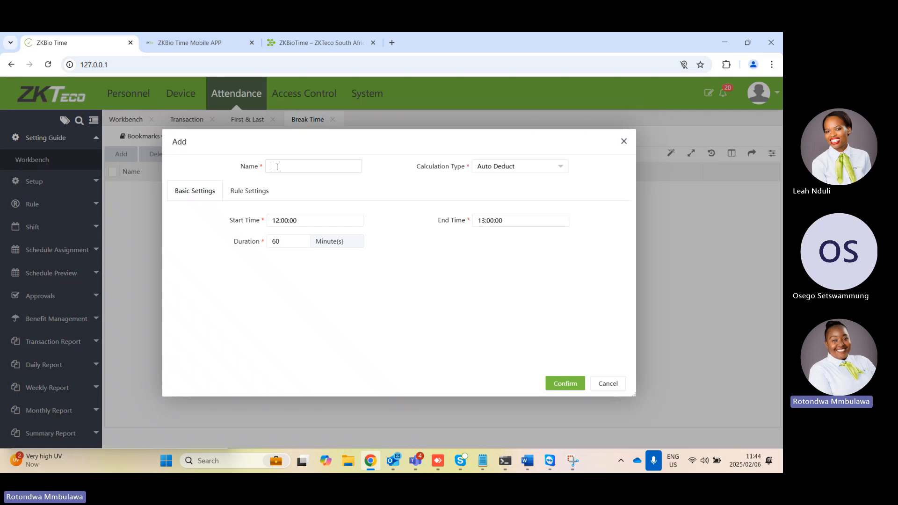
pyautogui.press('capslock')
pyautogui.write('L')
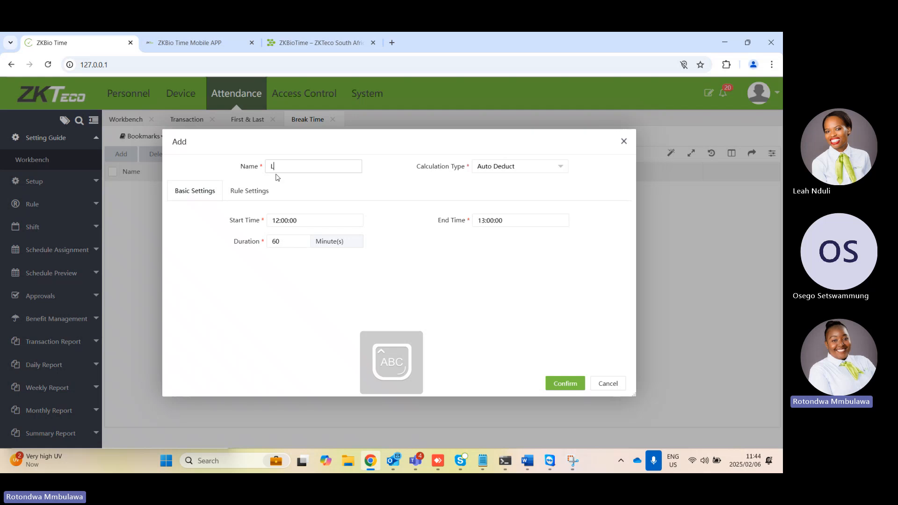
pyautogui.write('unch')
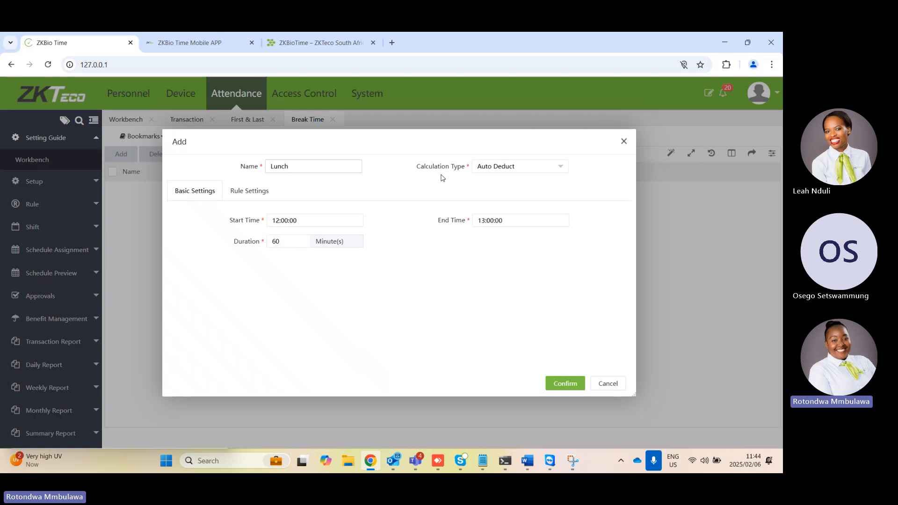
# Set the Lunch break's calculation type to Punch Time Is Required and look at its punch settings
pyautogui.click(499, 172)
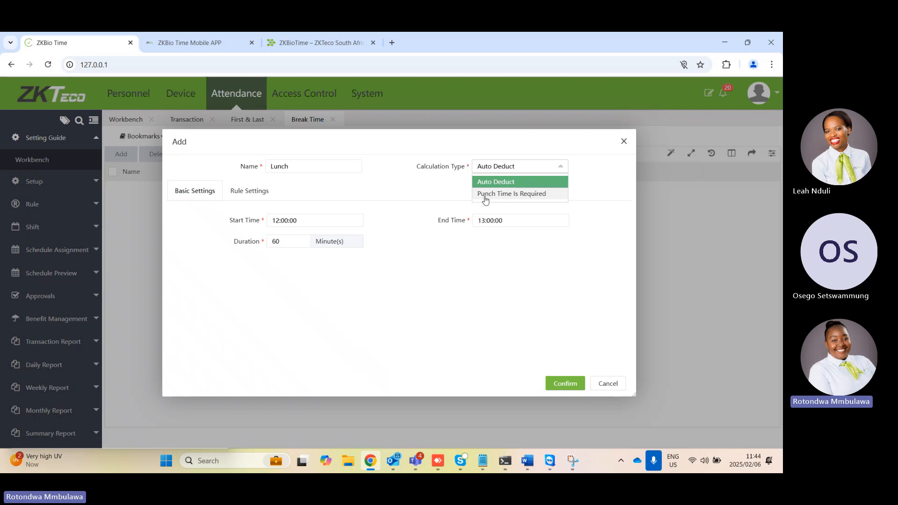
pyautogui.click(517, 184)
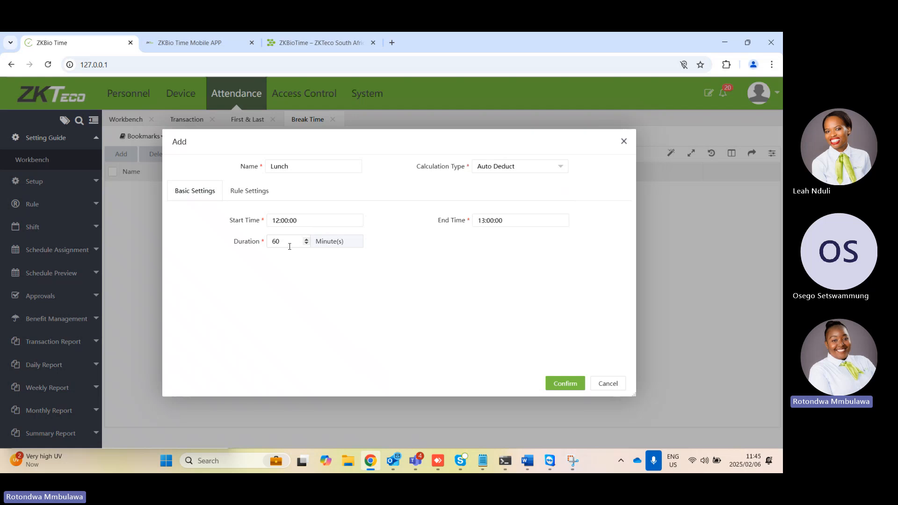
pyautogui.click(531, 173)
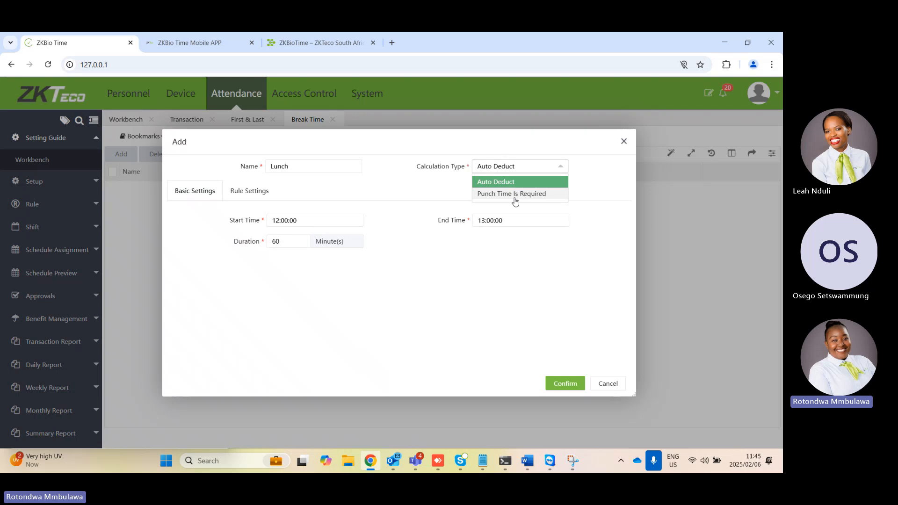
pyautogui.click(515, 202)
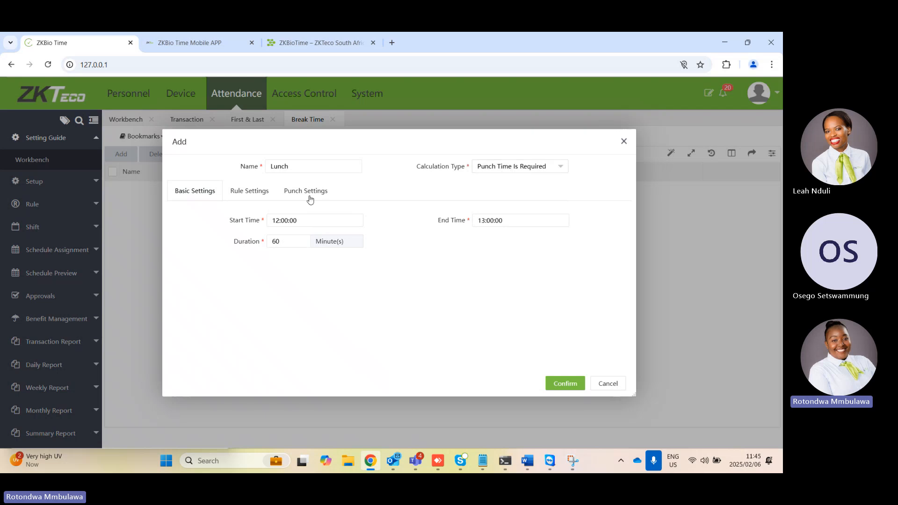
pyautogui.click(294, 193)
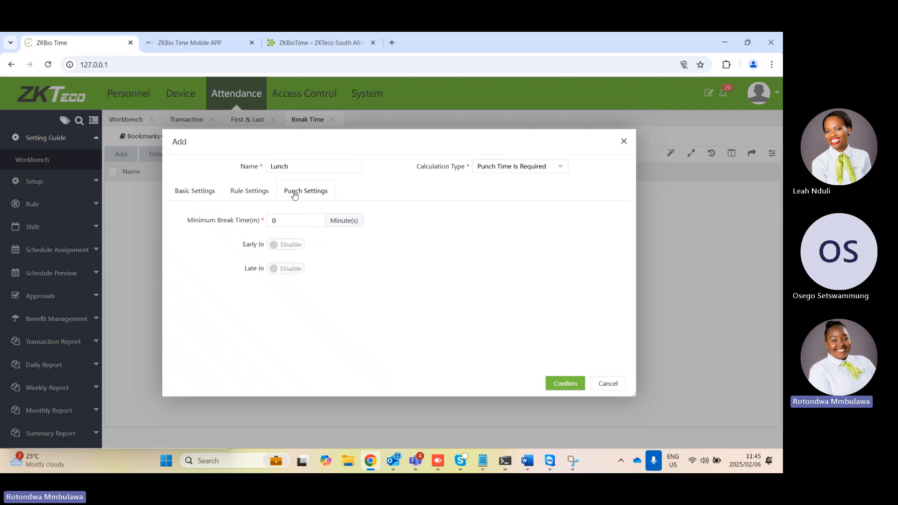
# Set the Lunch break's end time to 14:00:00 in its basic settings
pyautogui.click(213, 195)
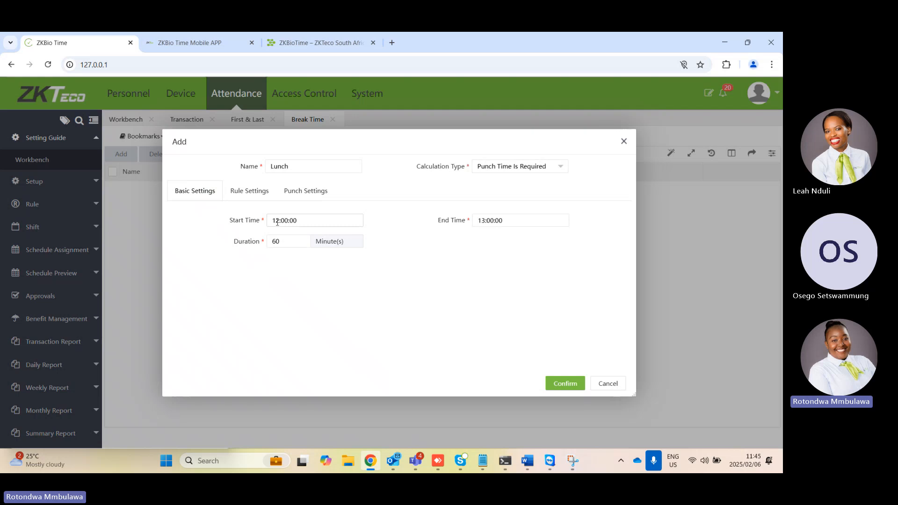
pyautogui.click(487, 220)
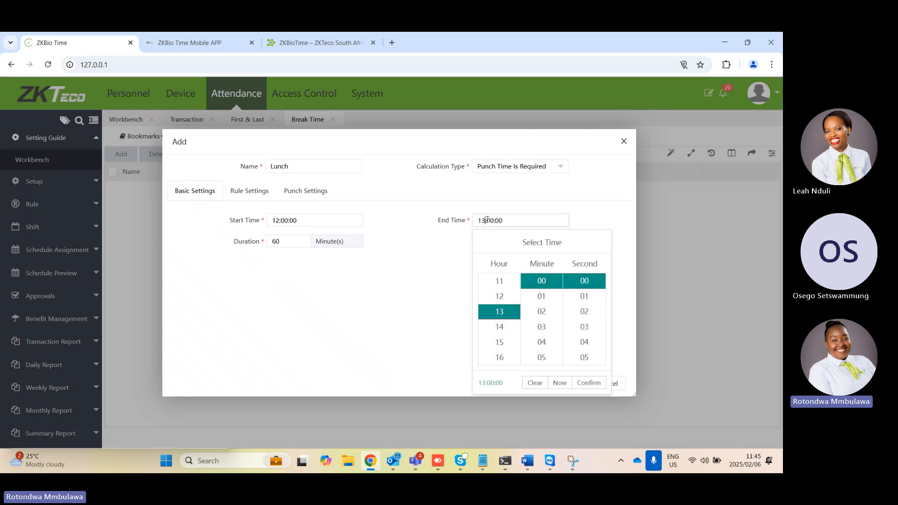
pyautogui.click(500, 327)
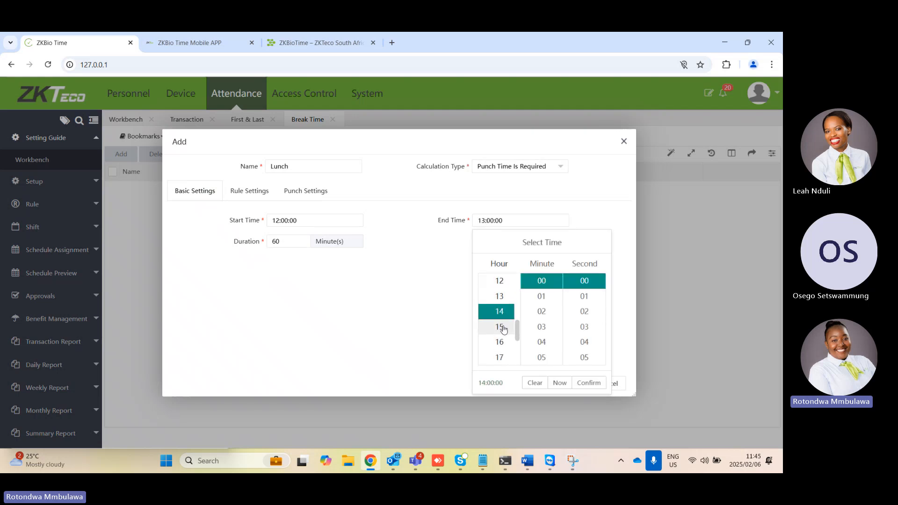
pyautogui.click(592, 384)
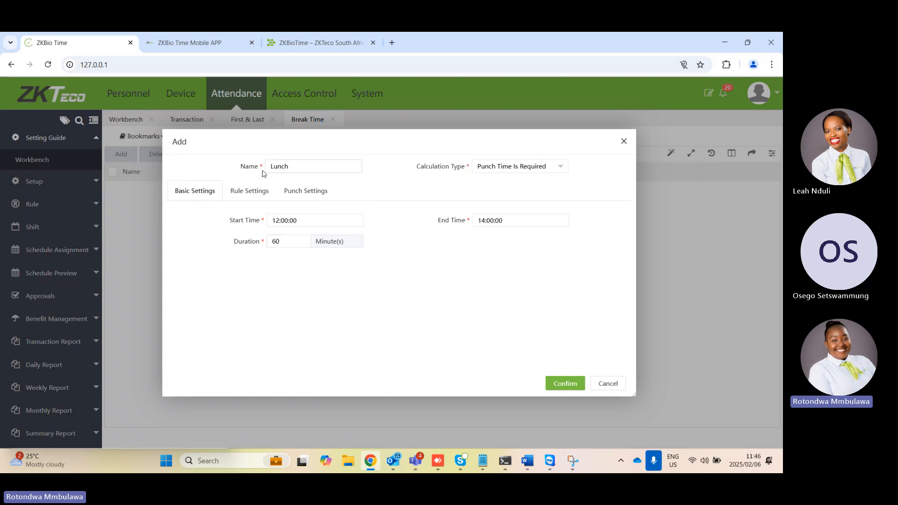
# Review the Lunch break's rule settings, and try the Early In option and its Assign To choices, then disable Early In again
pyautogui.click(257, 195)
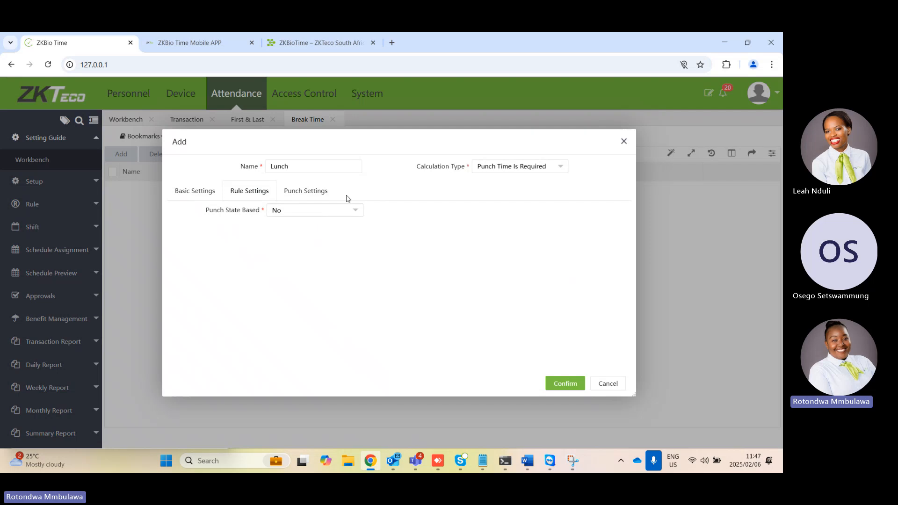
pyautogui.click(308, 192)
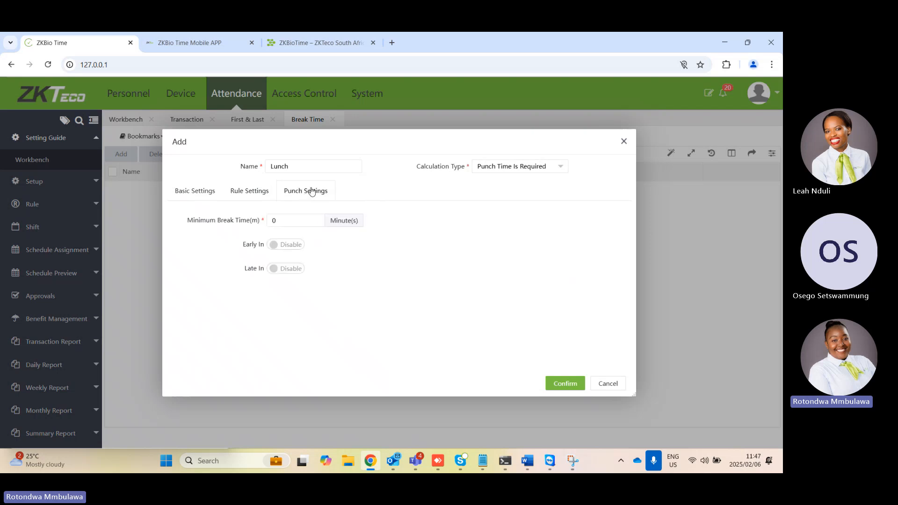
pyautogui.click(272, 247)
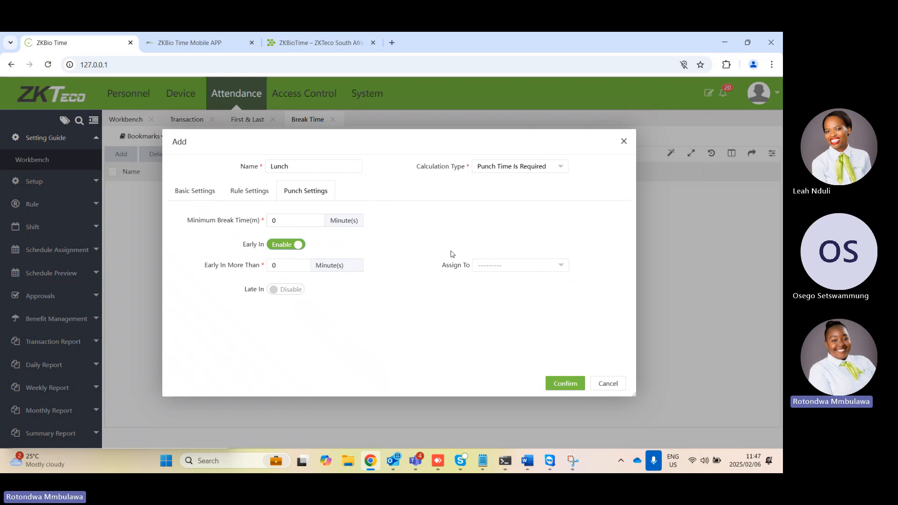
pyautogui.click(481, 271)
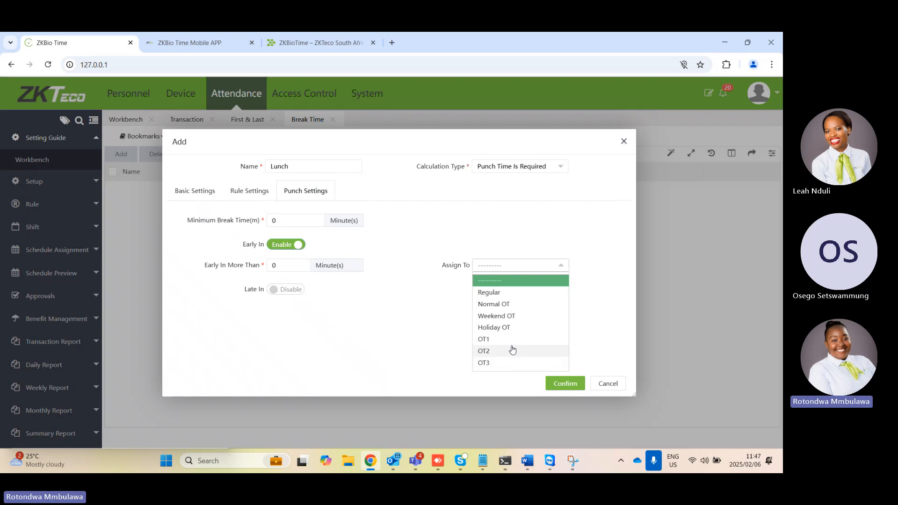
pyautogui.click(390, 337)
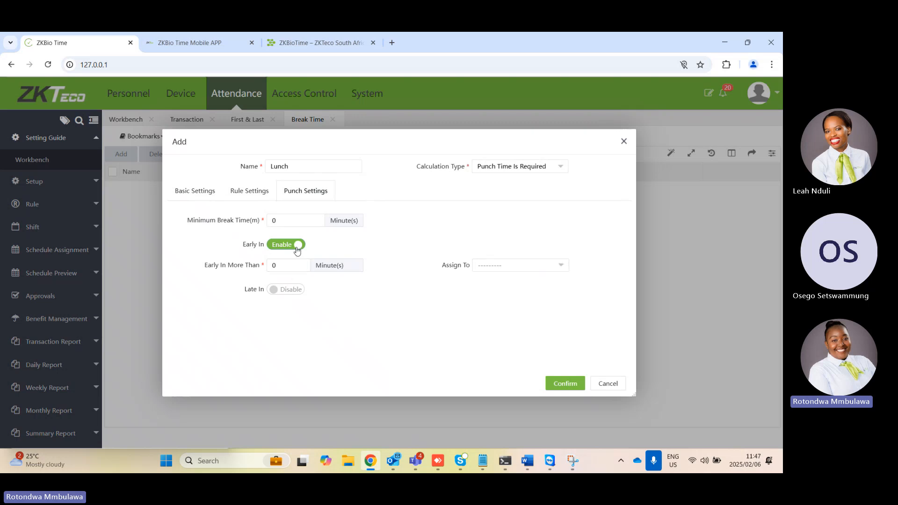
pyautogui.click(297, 249)
# Try the Late In option with a 15-minute threshold, examine its Assign To choices, and disable Late In again
pyautogui.click(272, 272)
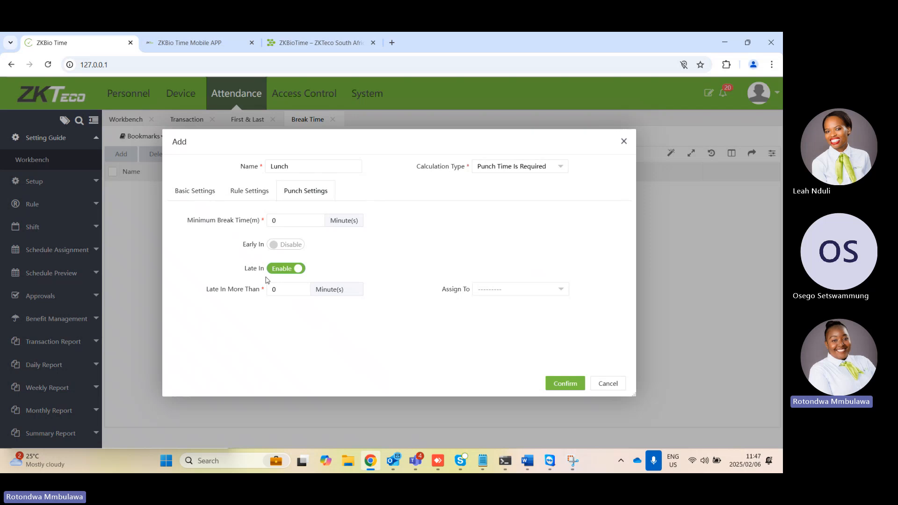
pyautogui.click(283, 288)
pyautogui.write('15')
pyautogui.click(509, 290)
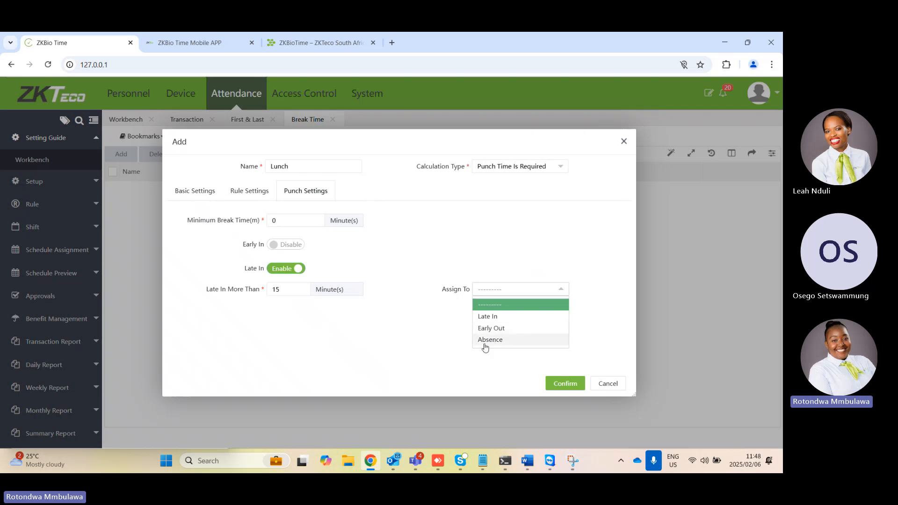
pyautogui.click(408, 377)
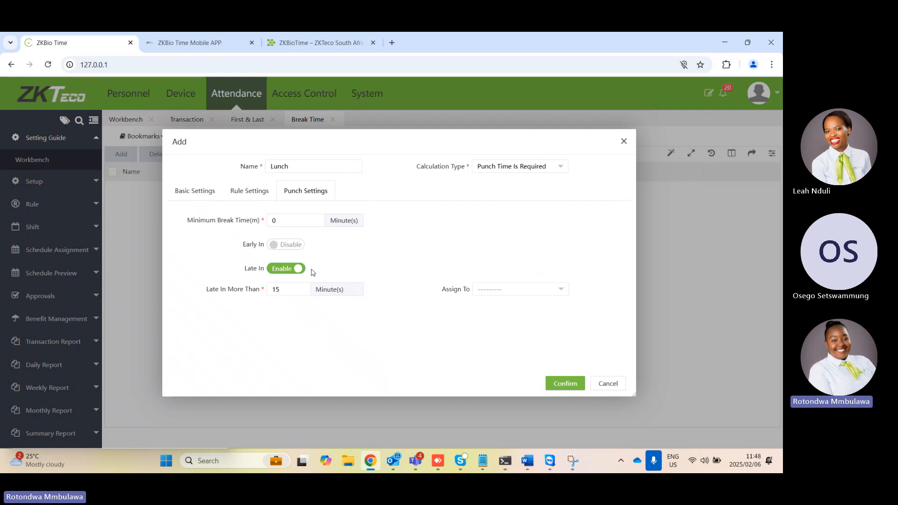
pyautogui.click(296, 269)
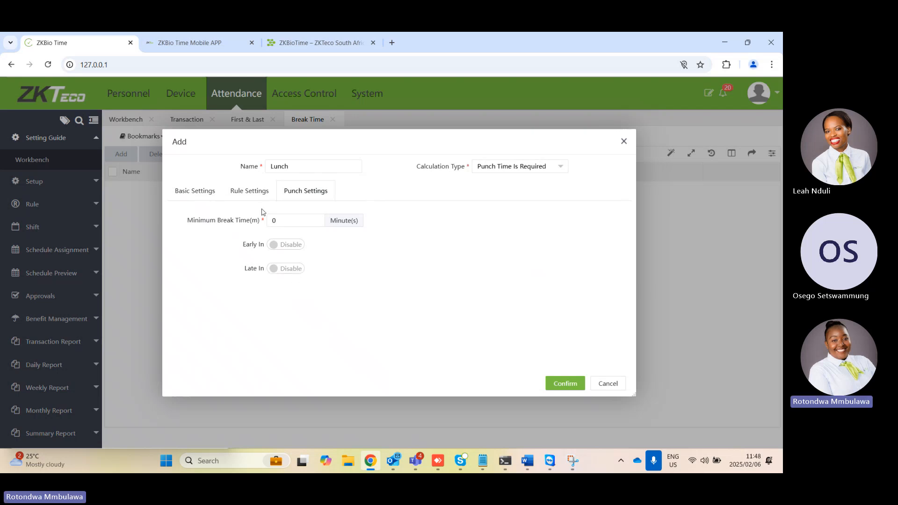
# Save the Lunch break time, and open the Timetable list from the attendance Workbench
pyautogui.click(567, 384)
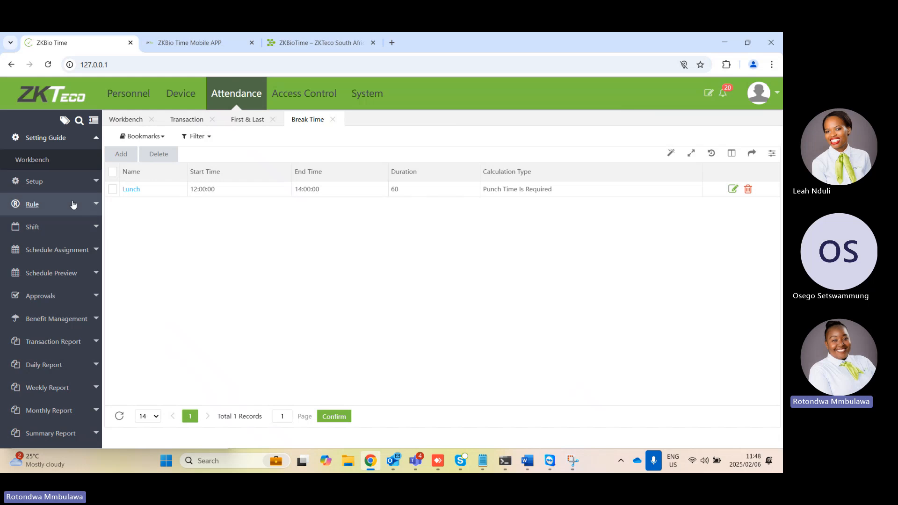
pyautogui.click(32, 160)
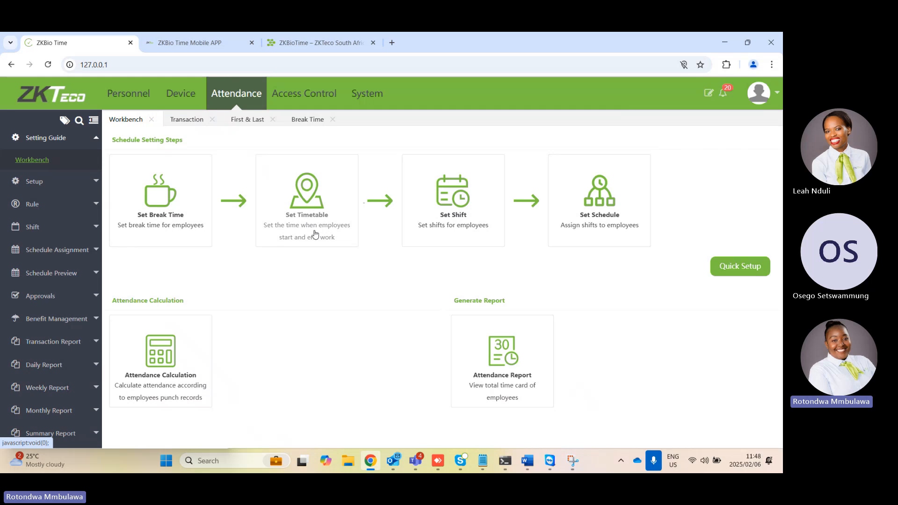
pyautogui.click(299, 214)
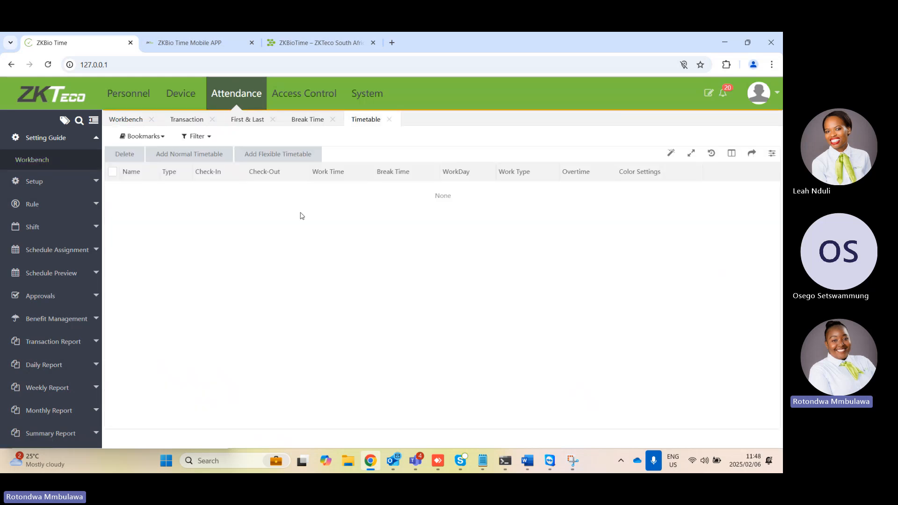
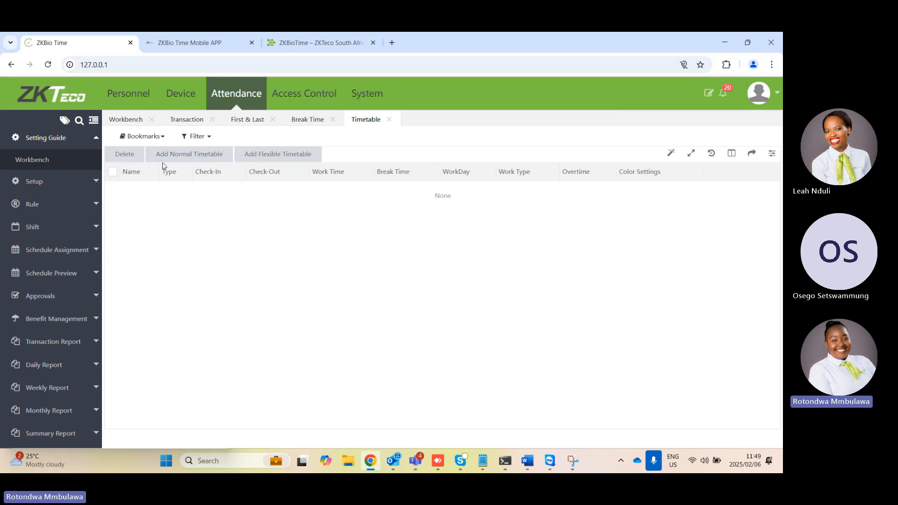
# Start a new normal timetable with Check-In at 08:00:00 and Check-Out at 17:00:00
pyautogui.click(172, 155)
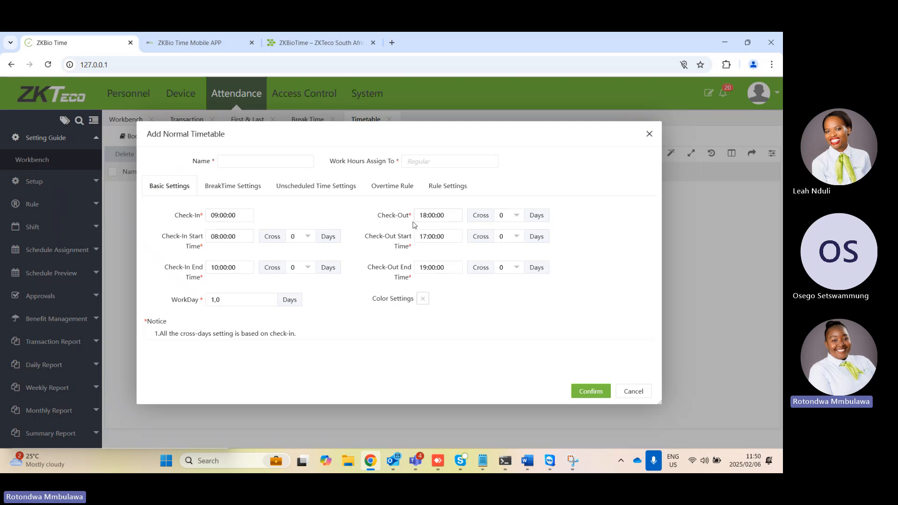
pyautogui.click(221, 215)
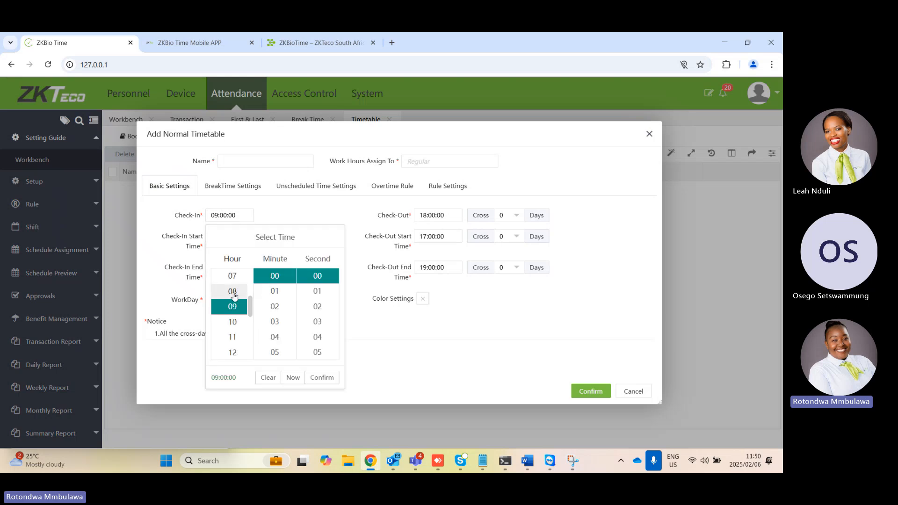
pyautogui.click(232, 292)
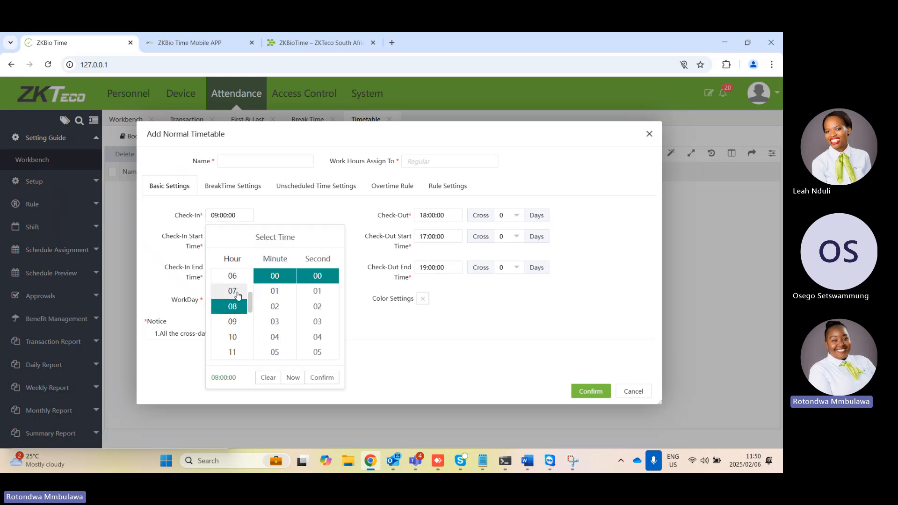
pyautogui.click(320, 383)
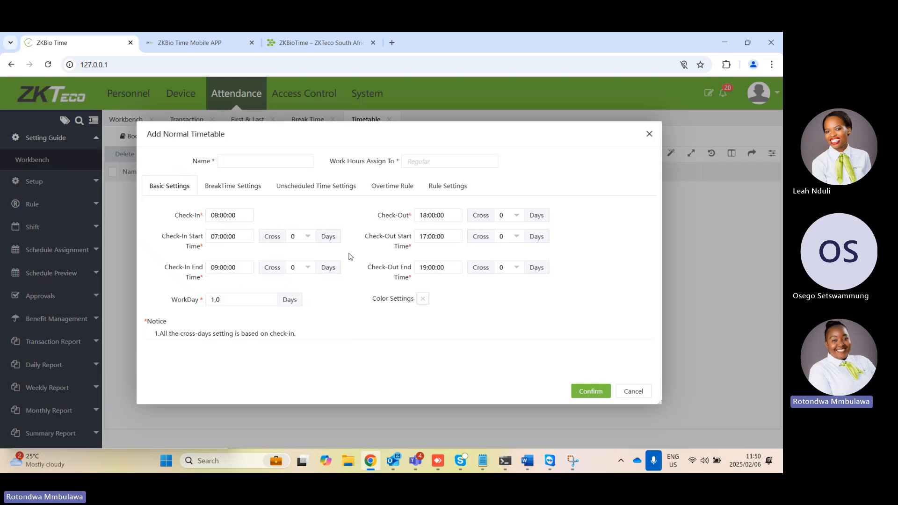
pyautogui.click(428, 215)
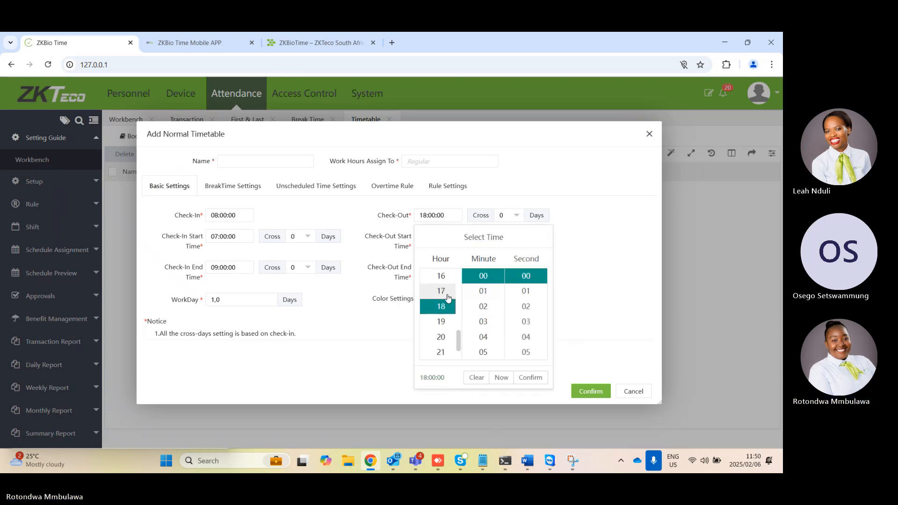
pyautogui.click(441, 291)
pyautogui.click(530, 377)
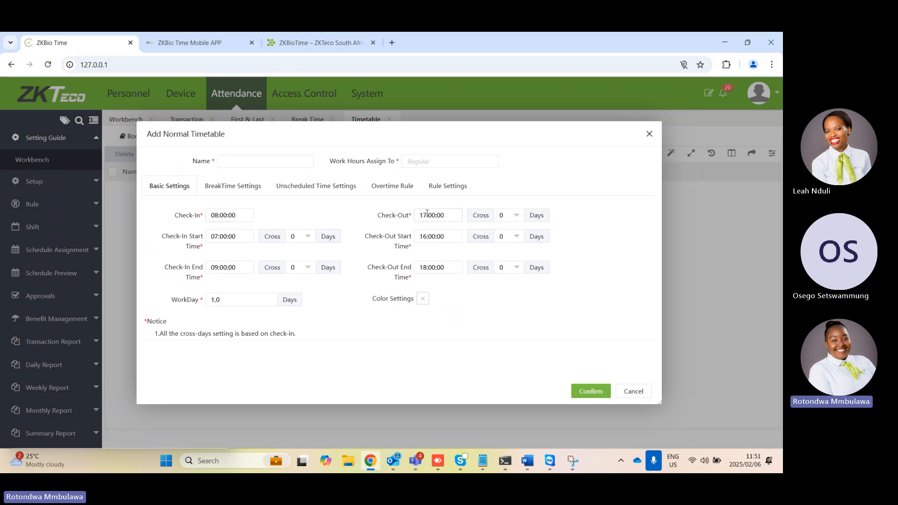
# Look at the Check-In and Check-Out Start Times, and set the Check-Out End Time to 23:00:00
pyautogui.click(238, 242)
pyautogui.click(425, 237)
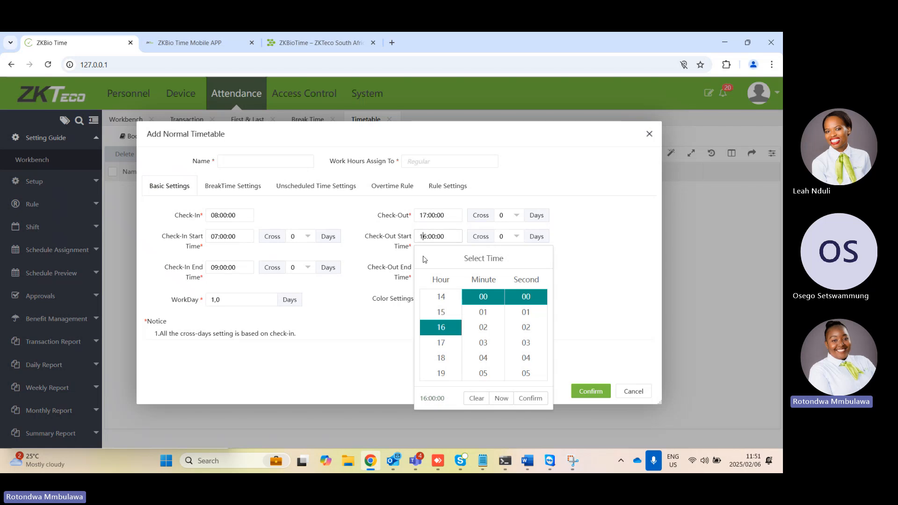
pyautogui.click(384, 344)
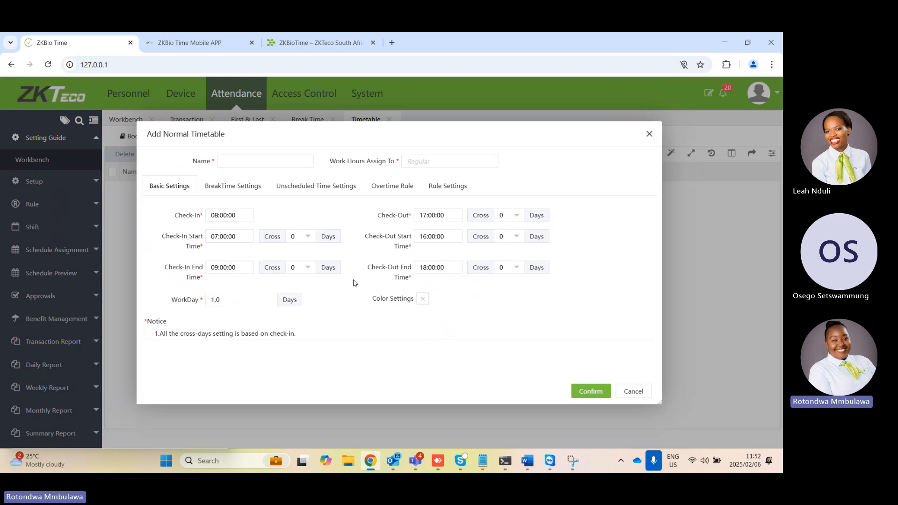
pyautogui.click(428, 268)
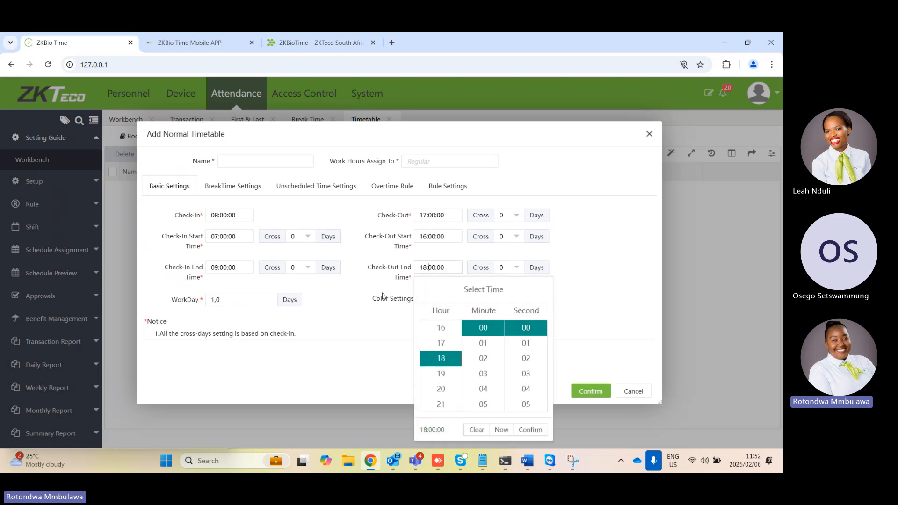
pyautogui.scroll(-1, 449, 378)
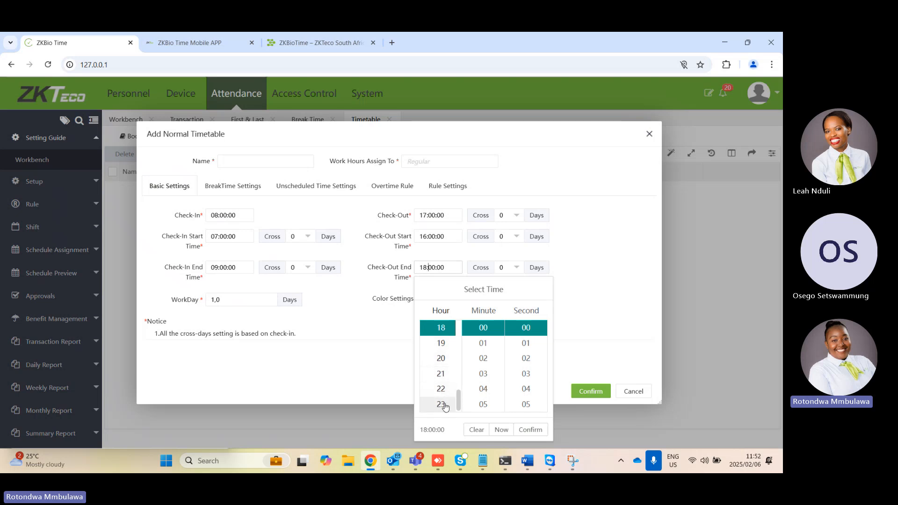
pyautogui.click(443, 404)
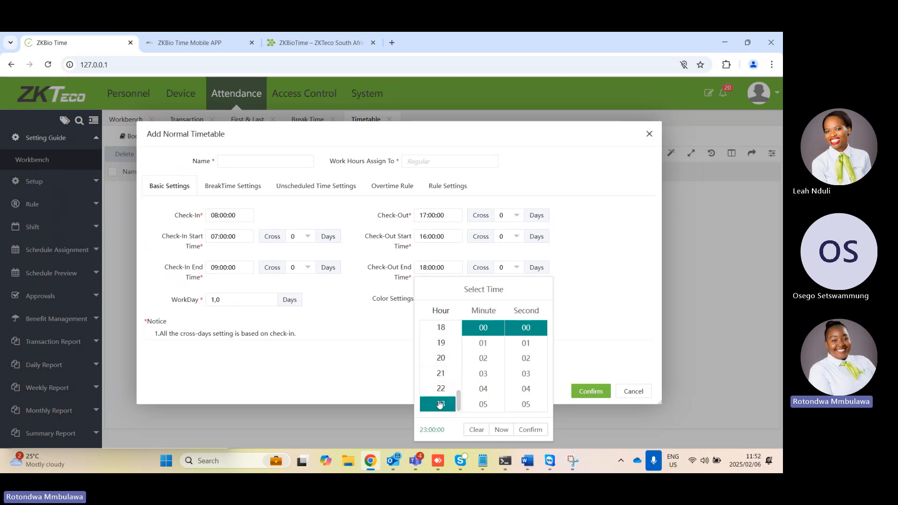
pyautogui.click(525, 430)
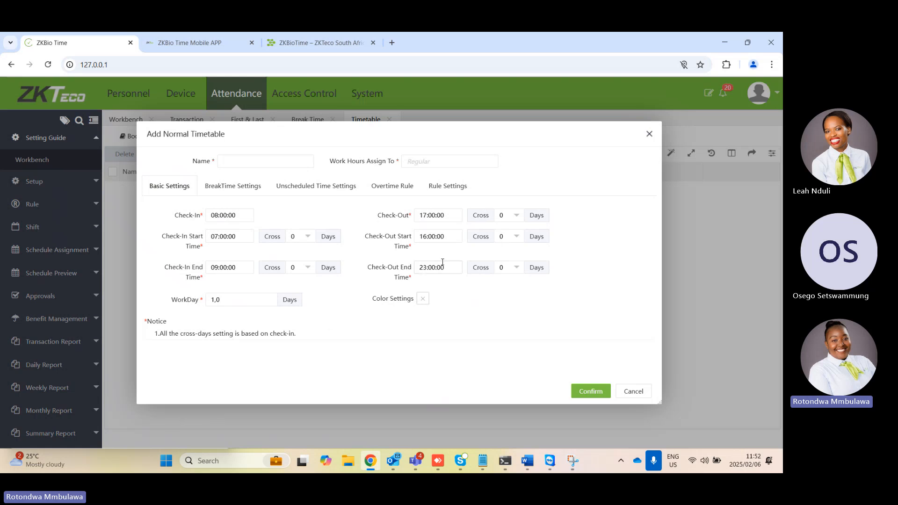
# Give the timetable the red colour #b73a3a and include the Lunch break in its break time settings
pyautogui.click(424, 301)
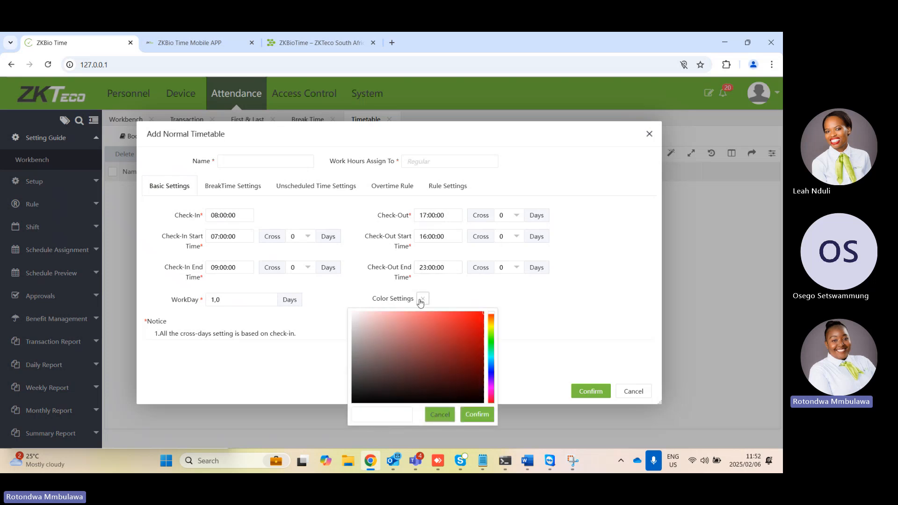
pyautogui.click(398, 336)
pyautogui.click(442, 339)
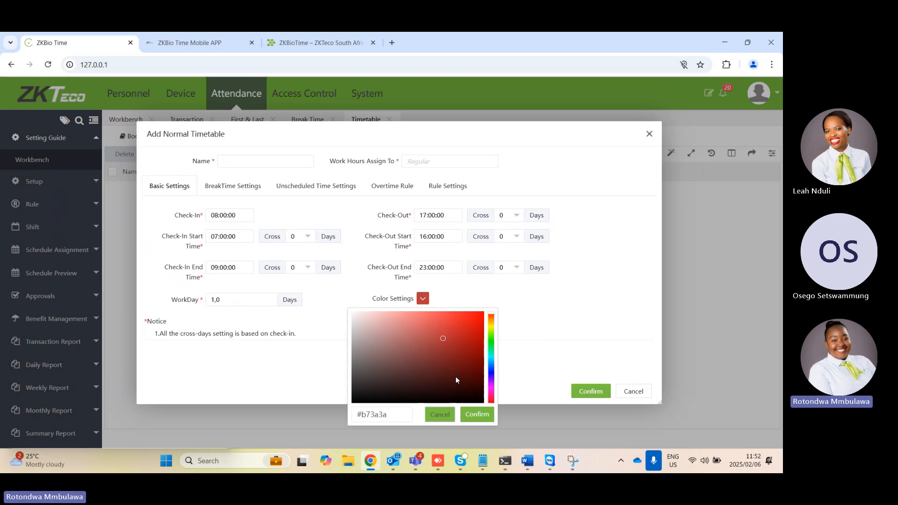
pyautogui.click(471, 412)
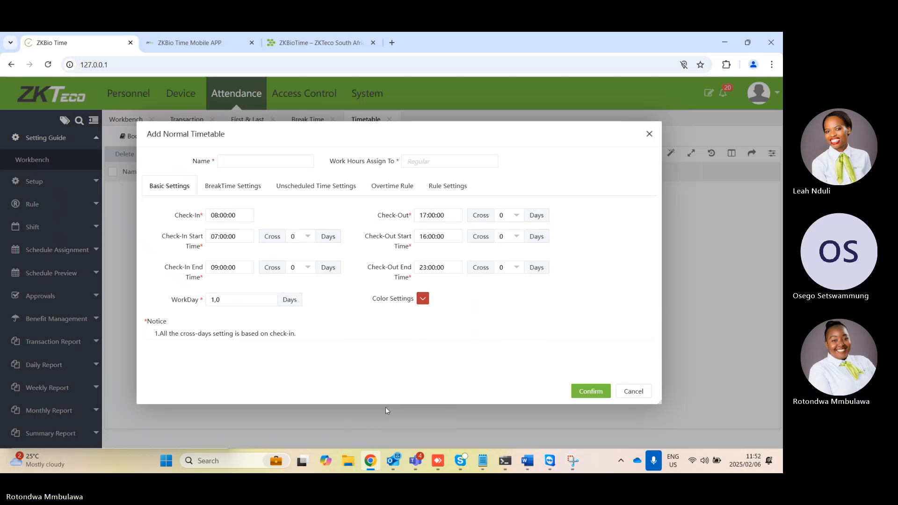
pyautogui.click(252, 186)
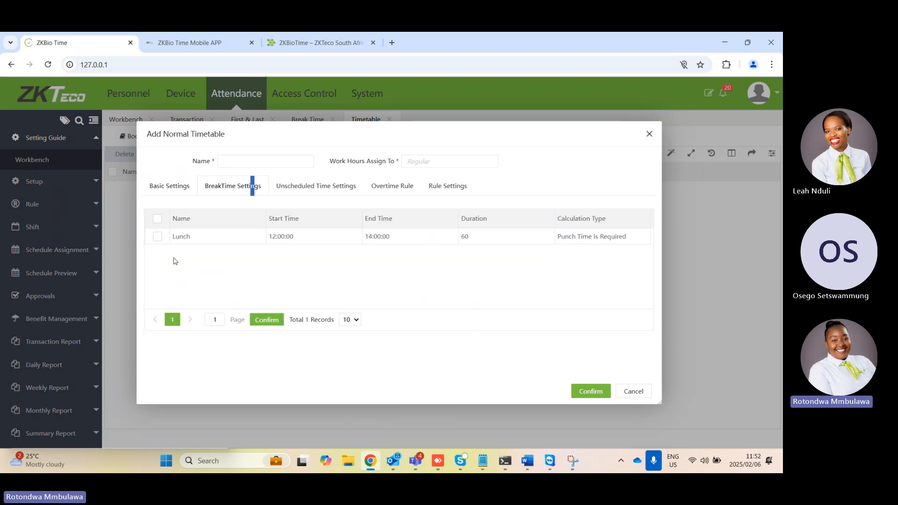
pyautogui.click(158, 237)
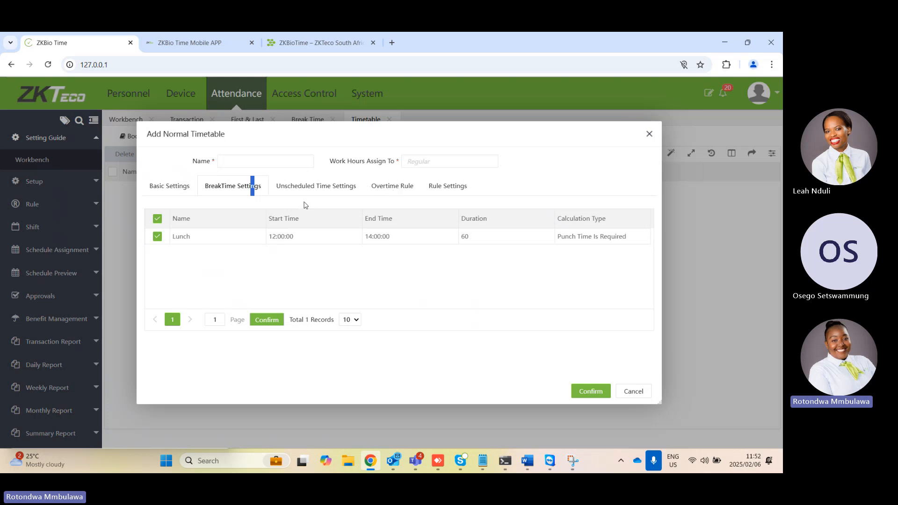
# Enable Early In for unscheduled time, assigning its work hours to OT1 with a 15-minute minimum
pyautogui.click(331, 188)
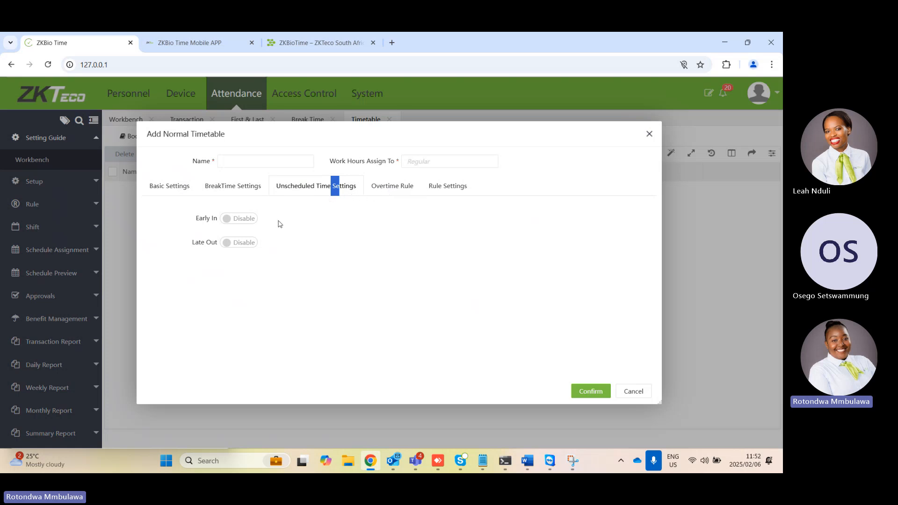
pyautogui.click(236, 218)
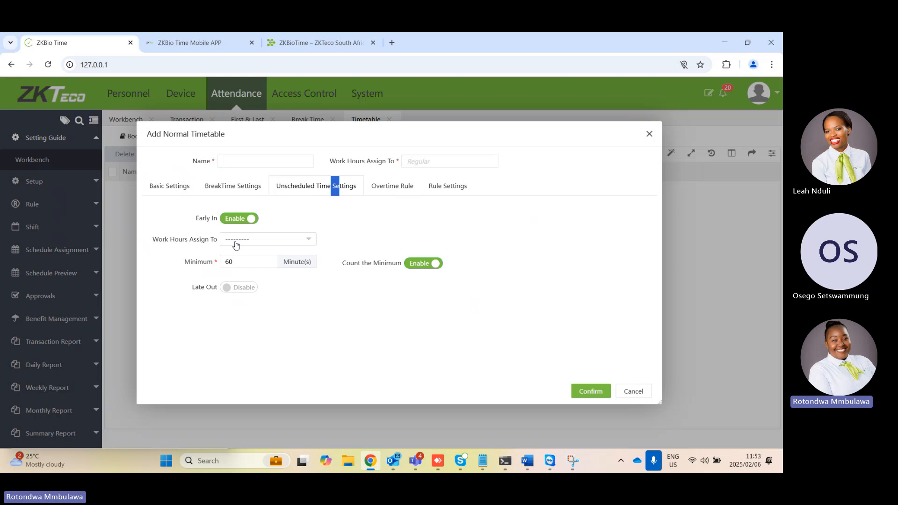
pyautogui.click(285, 243)
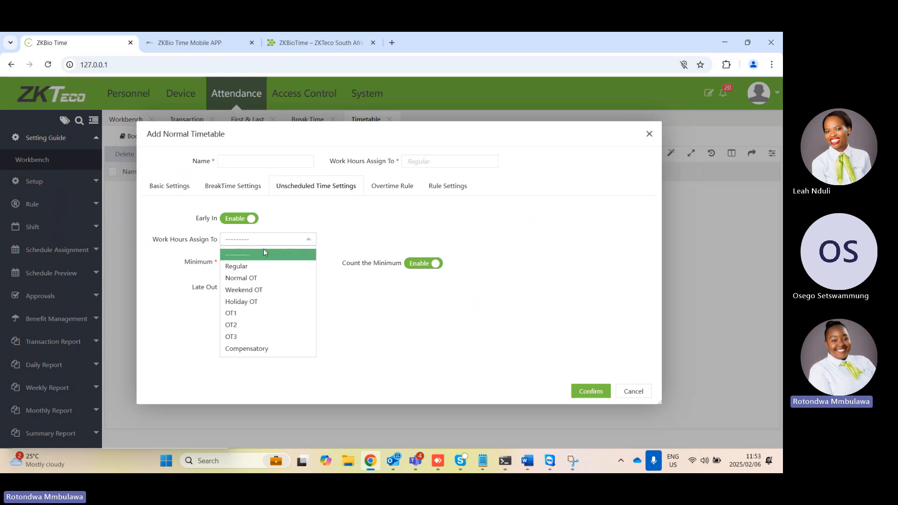
pyautogui.click(233, 315)
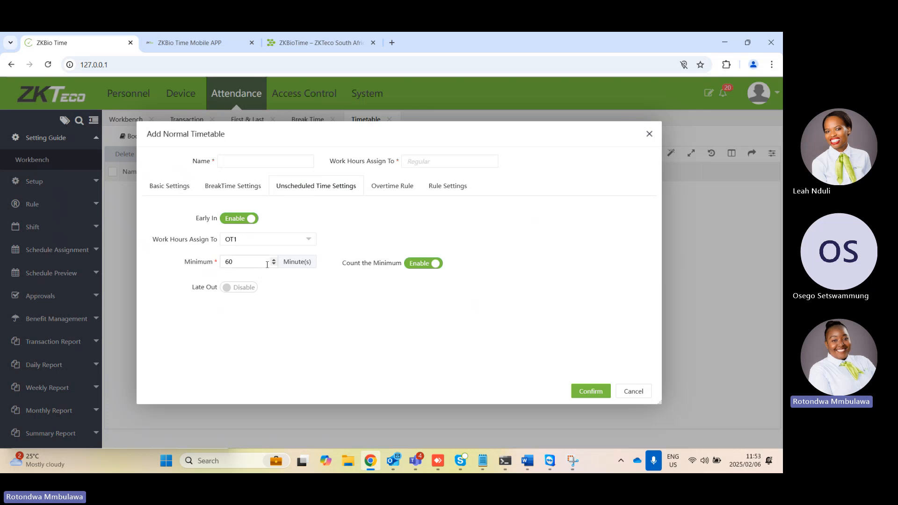
pyautogui.press('BackSpace')
pyautogui.press('BackSpace')
pyautogui.write('15')
pyautogui.click(513, 192)
# Enable Late Out for unscheduled time, assigning its work hours to OT1 with a 15-minute minimum
pyautogui.click(241, 287)
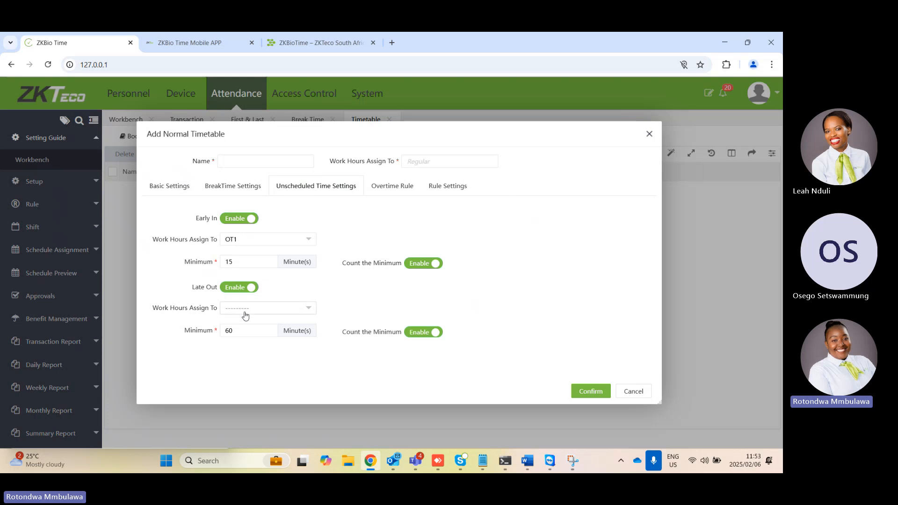
pyautogui.click(259, 310)
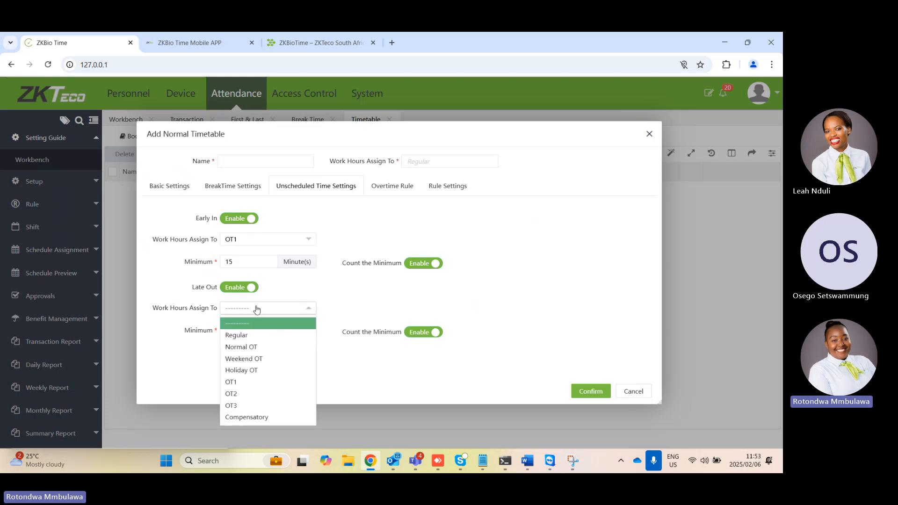
pyautogui.click(248, 387)
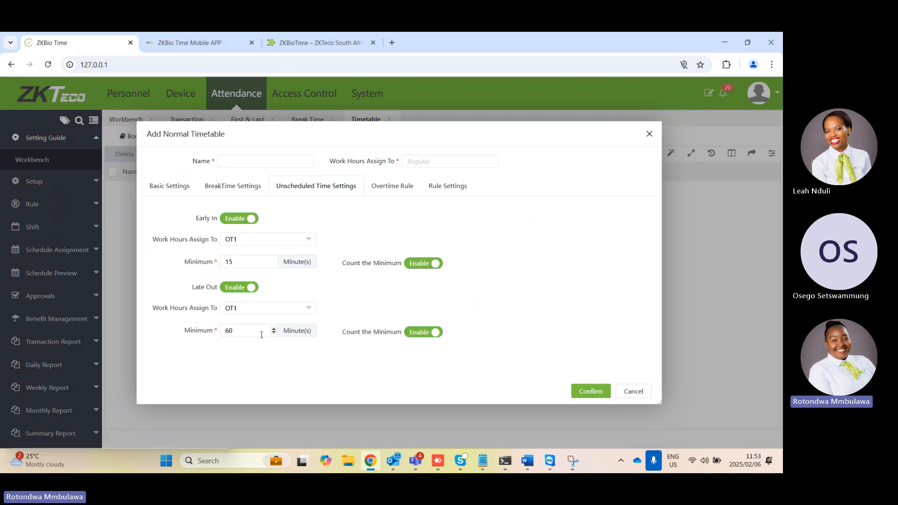
pyautogui.press('BackSpace')
pyautogui.write('15')
# In the basic settings, set Cross to 1 day for Check-Out, Check-Out Start Time and Check-Out End Time
pyautogui.click(182, 192)
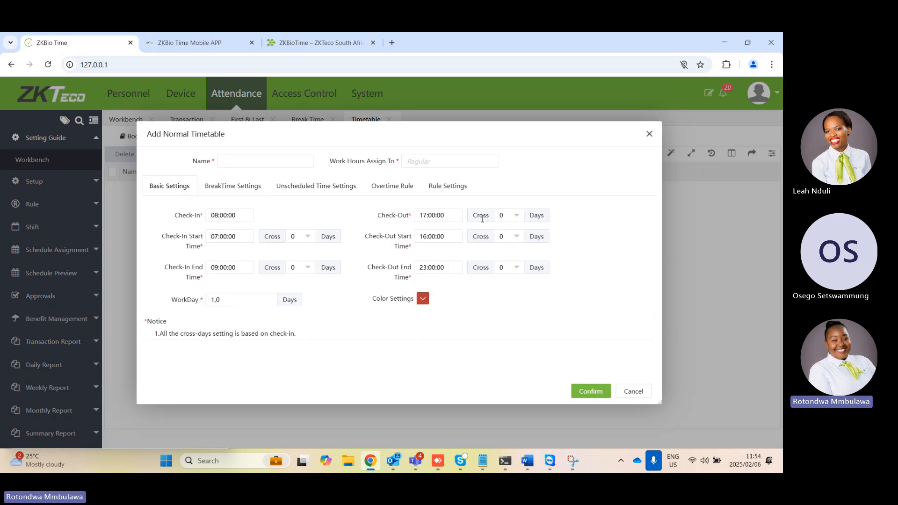
pyautogui.click(521, 216)
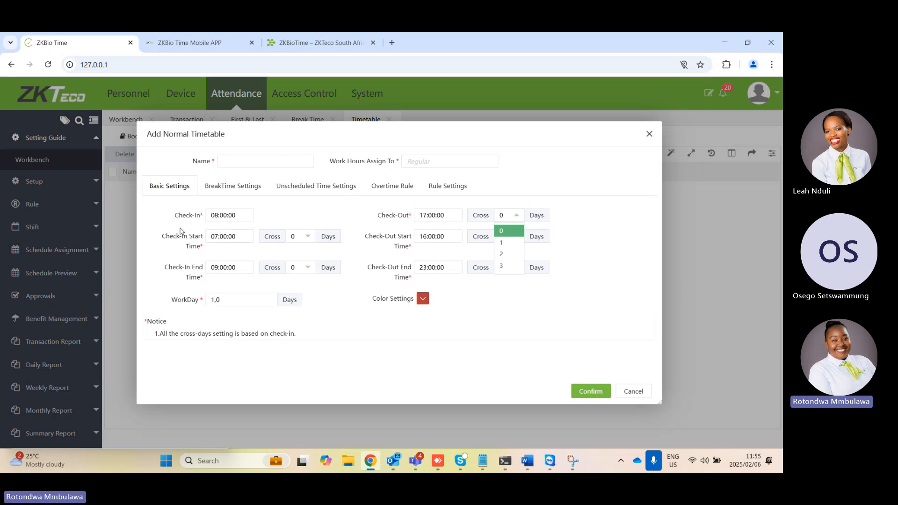
pyautogui.click(502, 242)
pyautogui.click(512, 236)
pyautogui.click(504, 264)
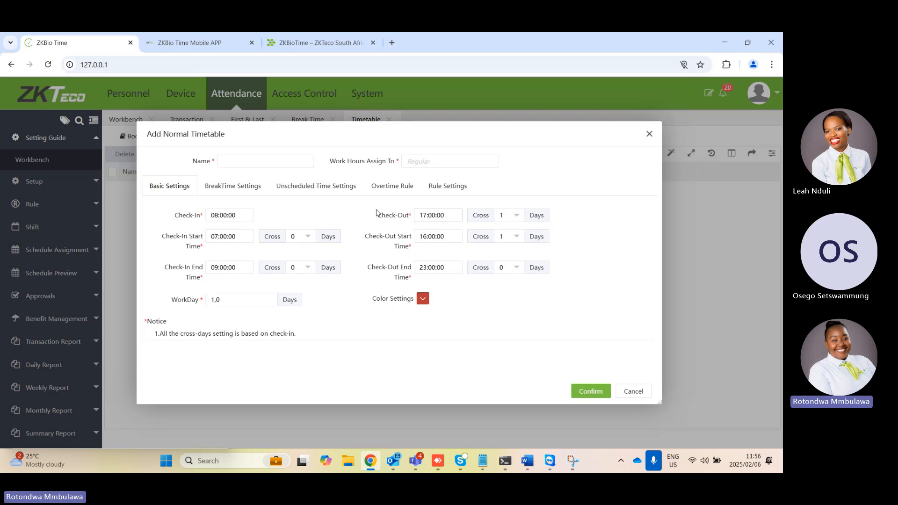
pyautogui.click(425, 216)
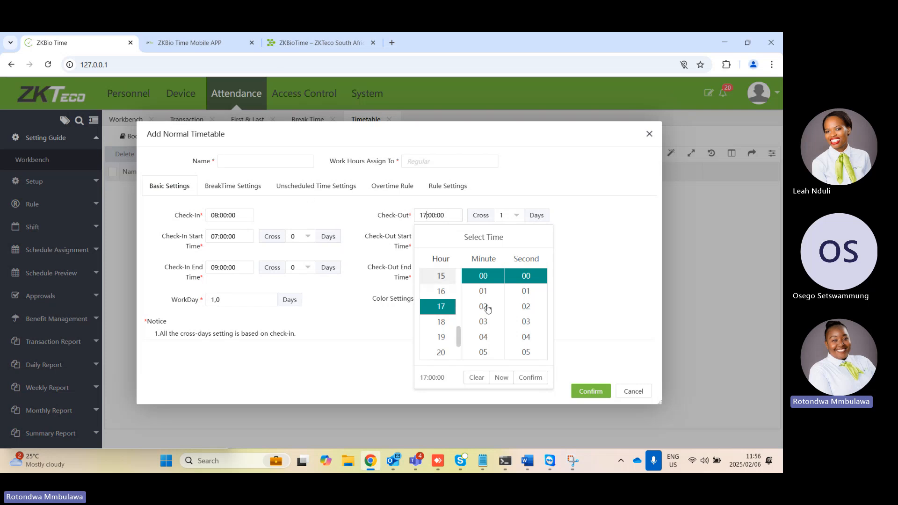
pyautogui.click(609, 316)
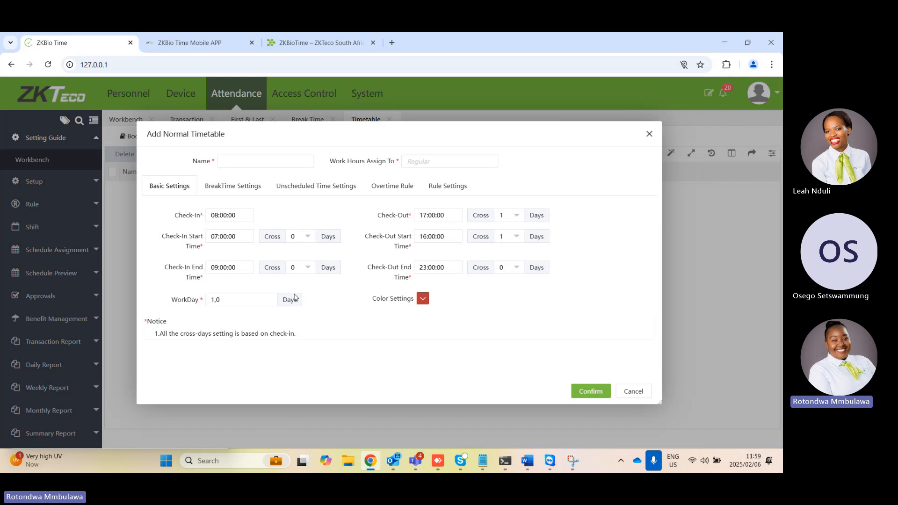
pyautogui.click(518, 268)
pyautogui.click(507, 294)
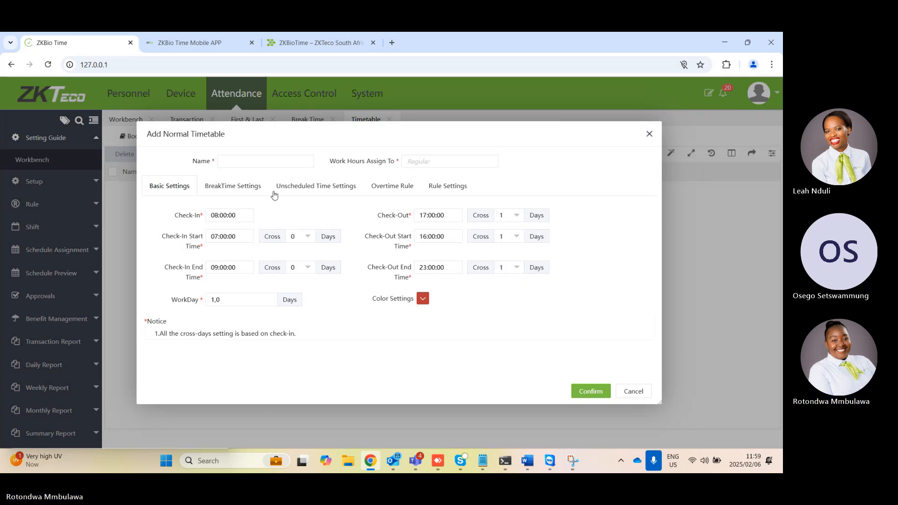
# Enable Overtime in the overtime rule with the first work hours range assigned to OT1, and return to the basic settings
pyautogui.click(297, 191)
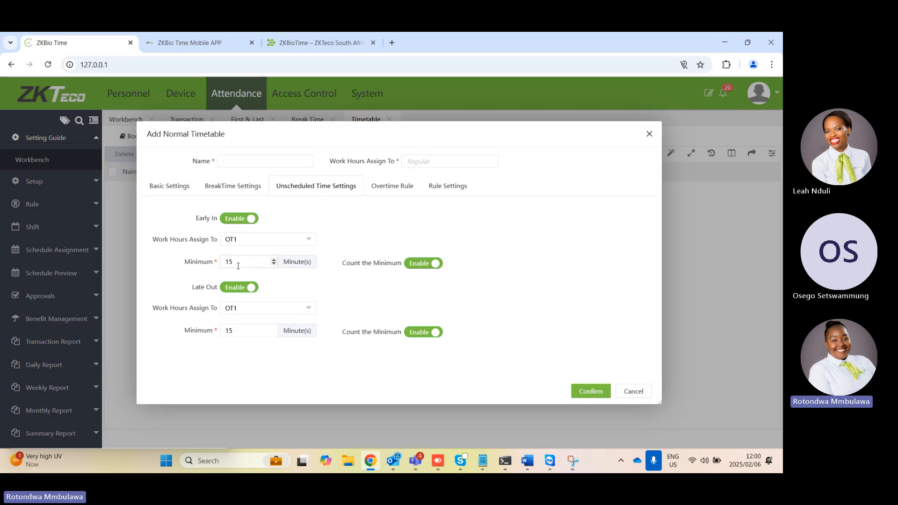
pyautogui.click(402, 186)
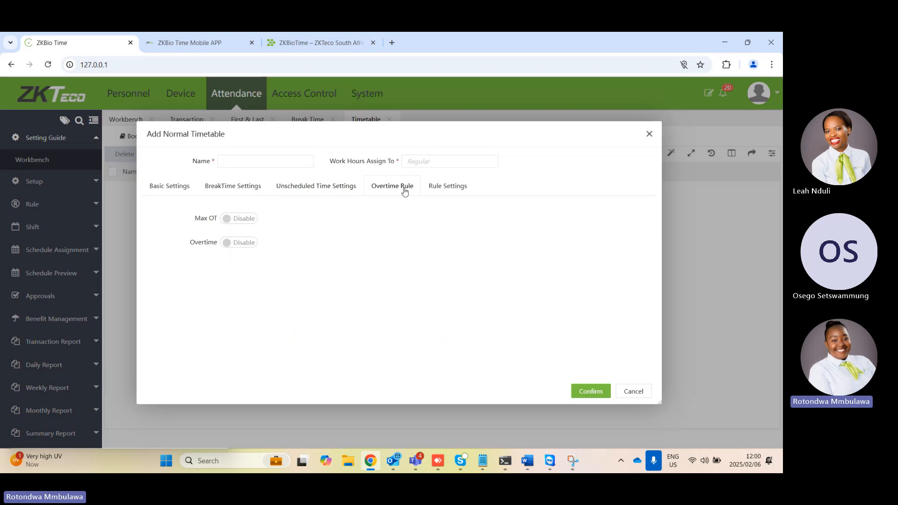
pyautogui.click(228, 245)
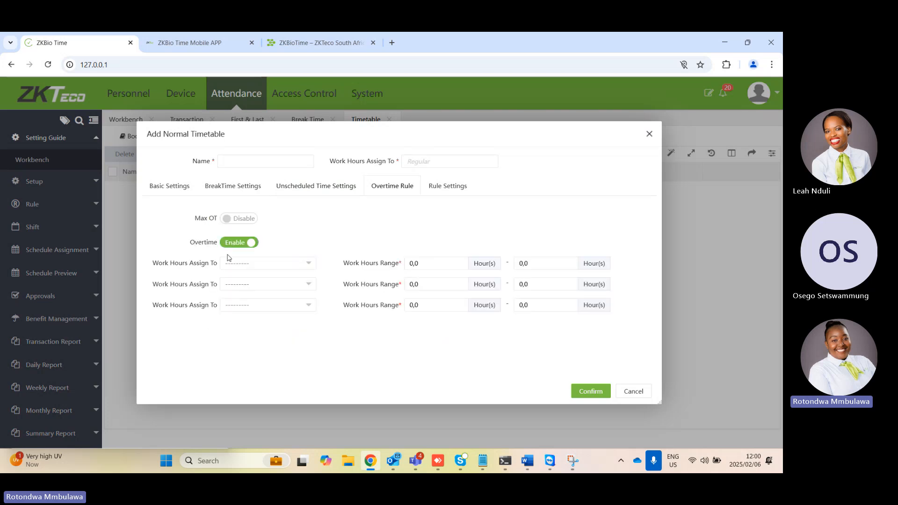
pyautogui.click(261, 264)
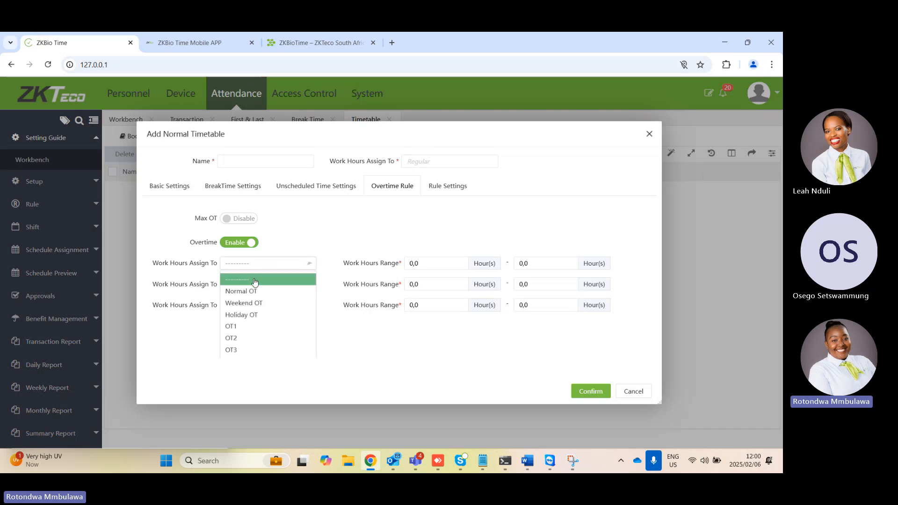
pyautogui.click(238, 326)
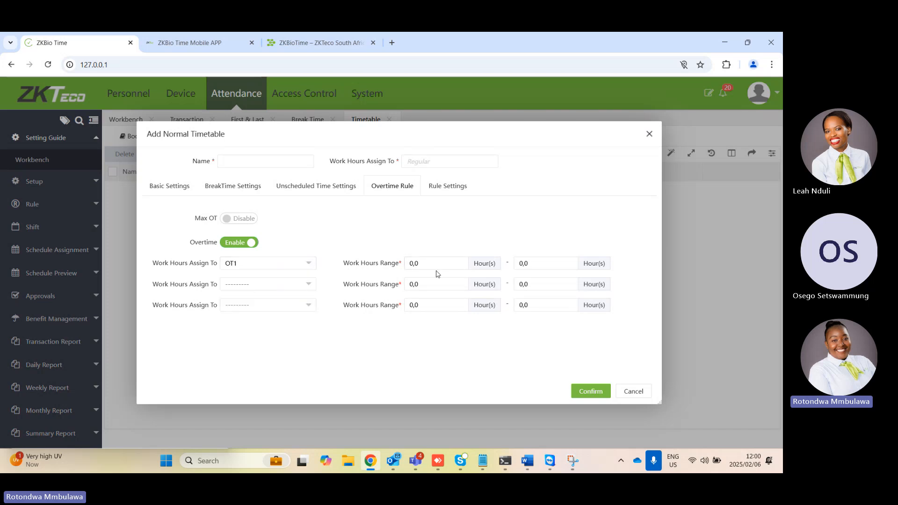
pyautogui.click(153, 188)
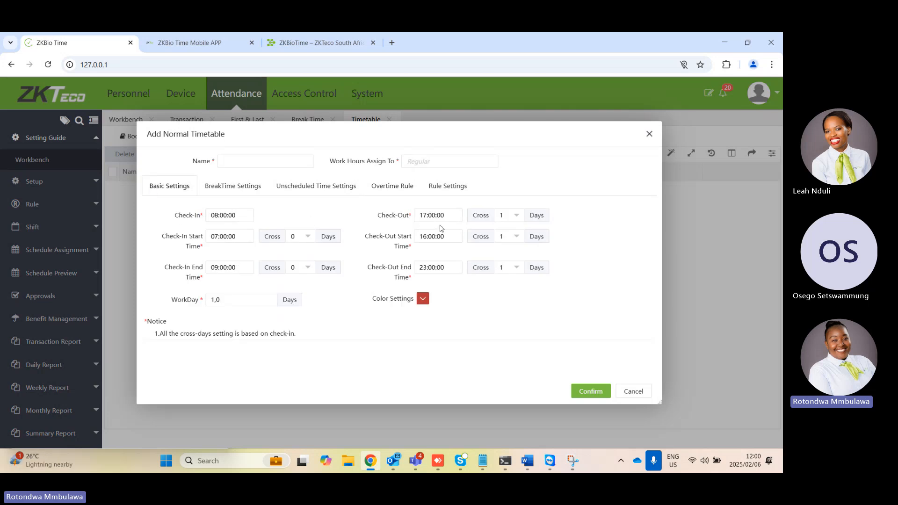
# In the overtime rule, set the OT1 work hours range from 9 to 24 hours
pyautogui.click(399, 187)
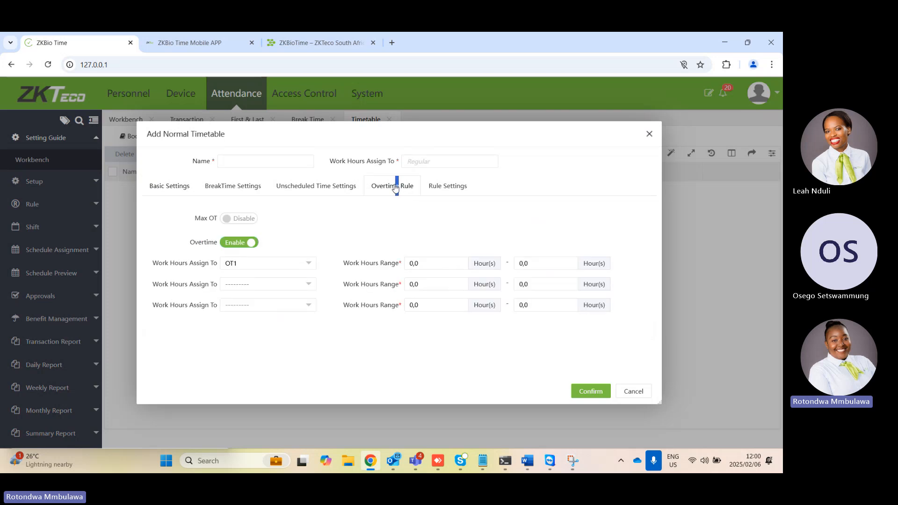
pyautogui.click(415, 264)
pyautogui.press('BackSpace')
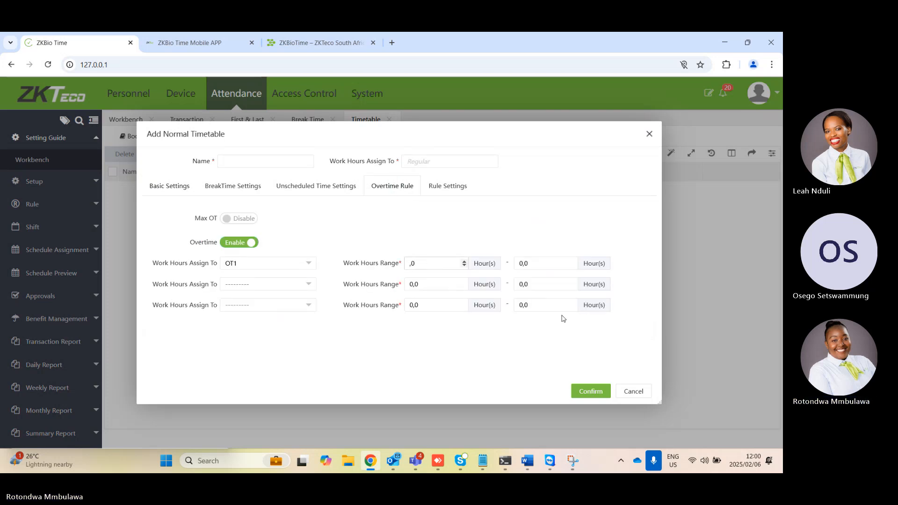
pyautogui.write('9')
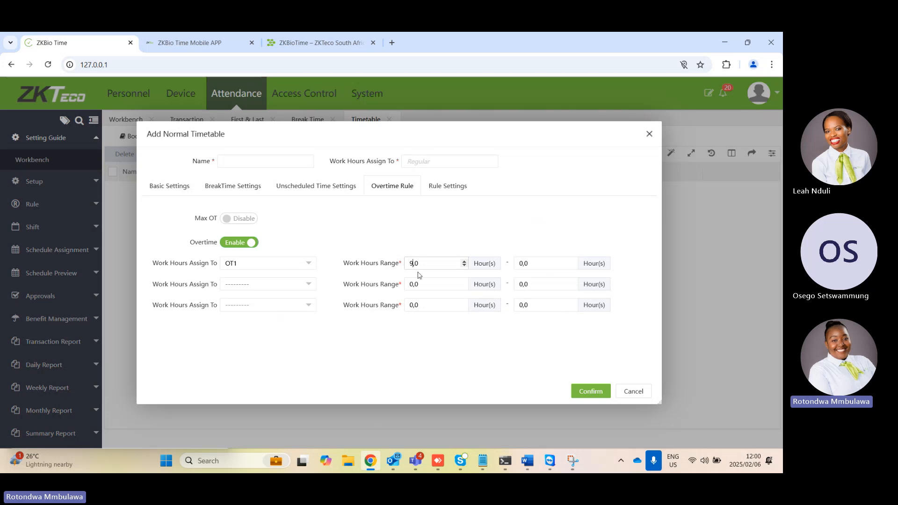
pyautogui.click(522, 265)
pyautogui.press('BackSpace')
pyautogui.write('24')
# Check the timetable's rule settings, name the timetable "test", and save it
pyautogui.click(450, 194)
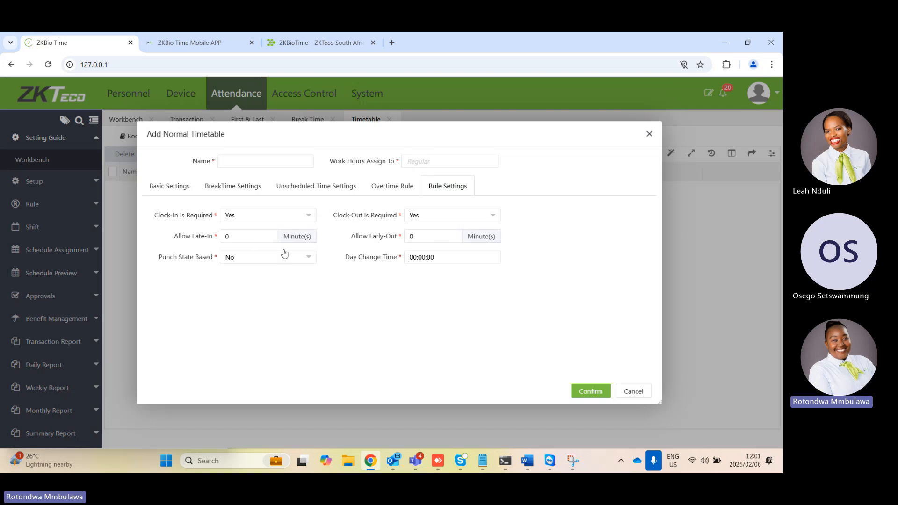
pyautogui.click(604, 393)
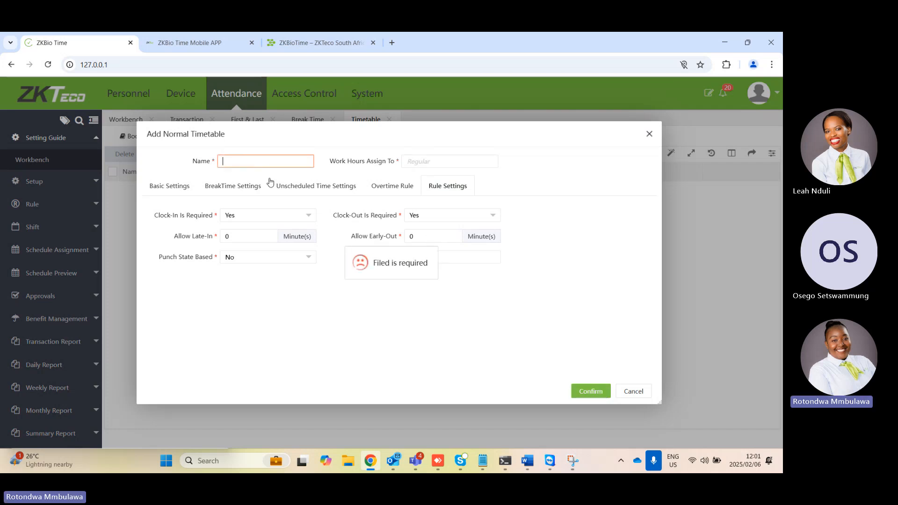
pyautogui.write('test')
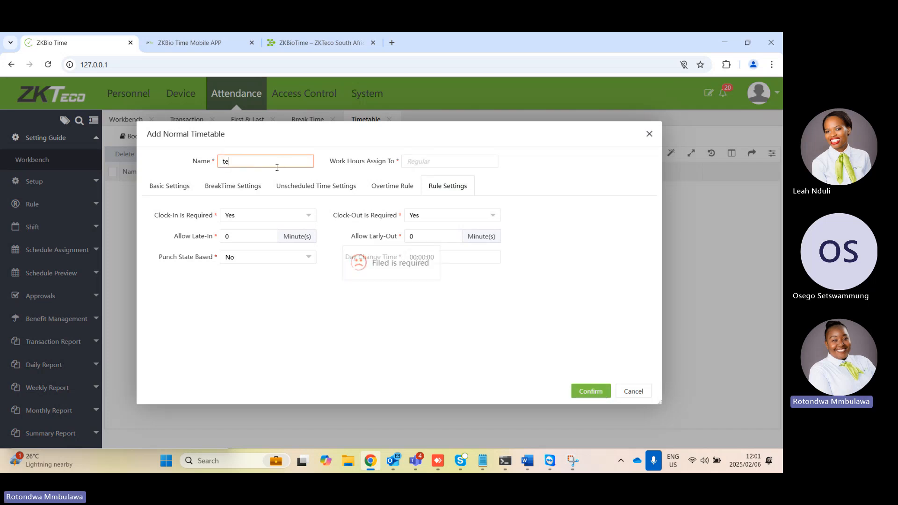
pyautogui.click(592, 393)
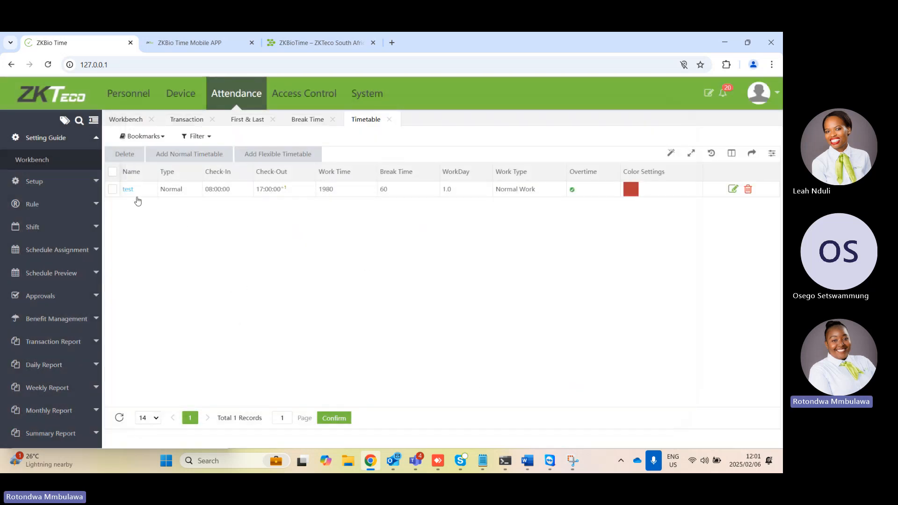
# Edit the test timetable, setting Cross to 0 days for Check-Out, Check-Out Start Time and Check-Out End Time, and save it
pyautogui.click(128, 189)
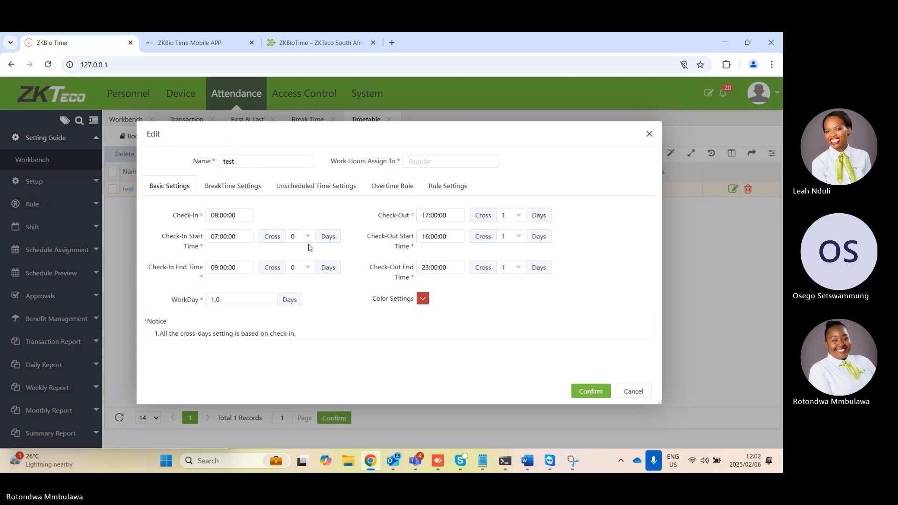
pyautogui.click(519, 220)
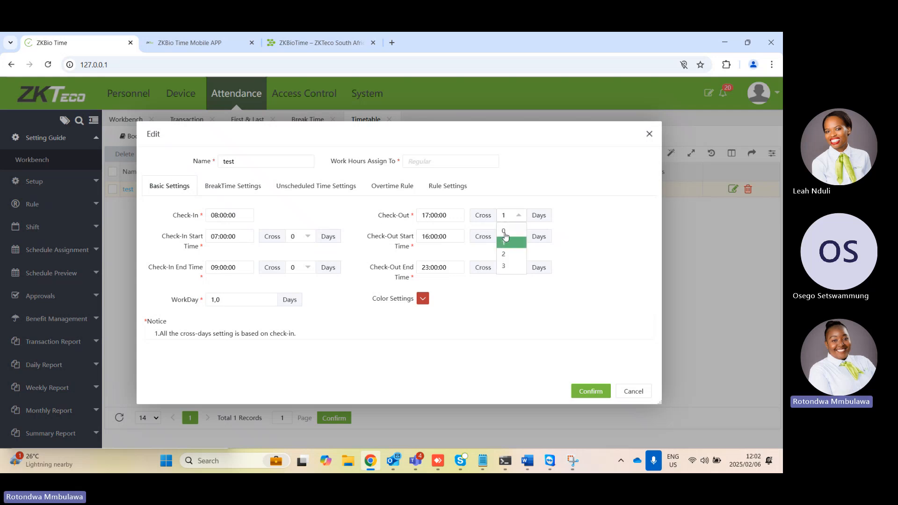
pyautogui.click(504, 232)
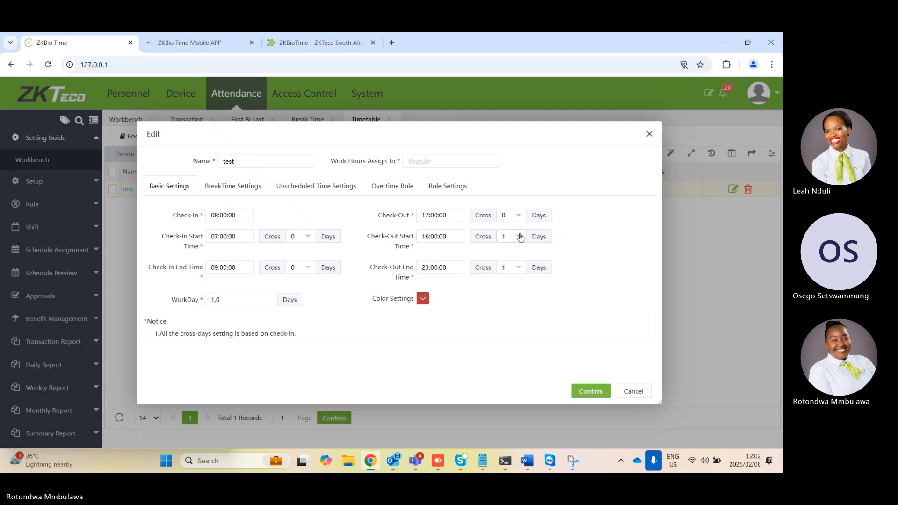
pyautogui.click(518, 236)
pyautogui.click(510, 254)
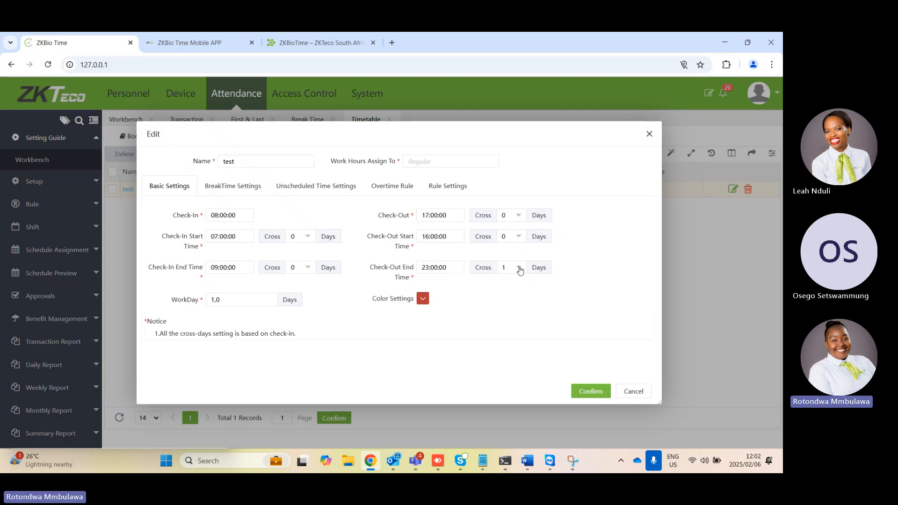
pyautogui.click(517, 267)
pyautogui.click(510, 284)
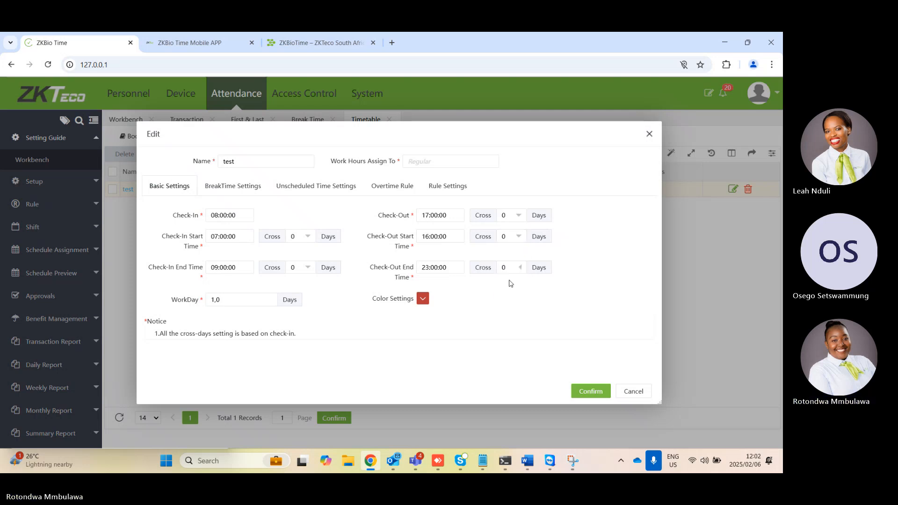
pyautogui.click(584, 390)
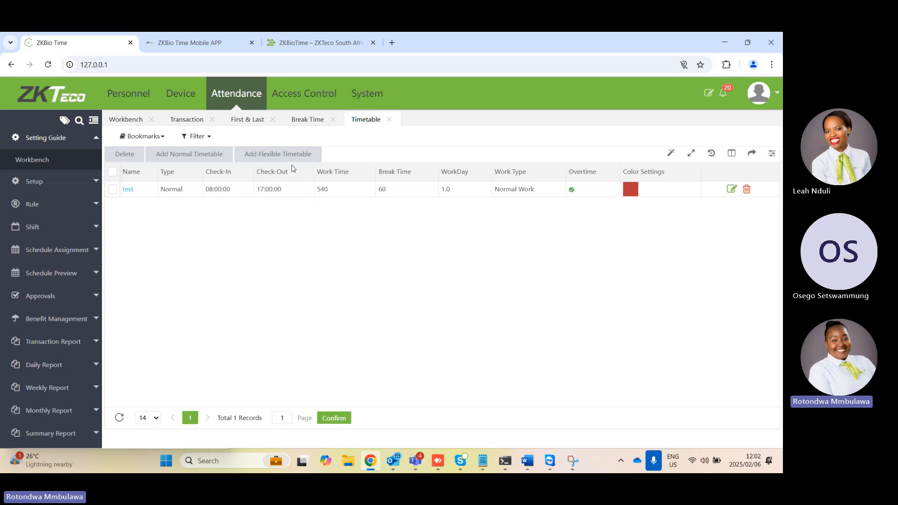
# View the basic settings offered for a new flexible timetable and close the form without saving
pyautogui.click(281, 155)
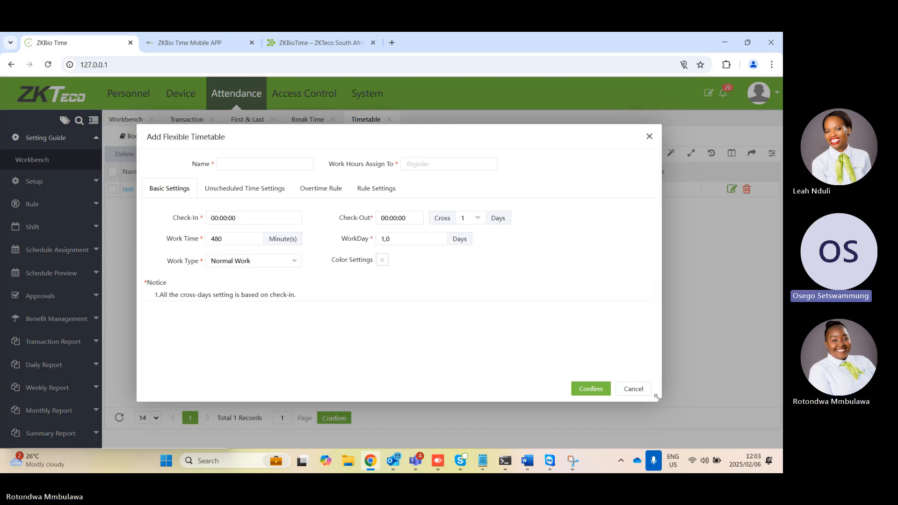
pyautogui.click(634, 389)
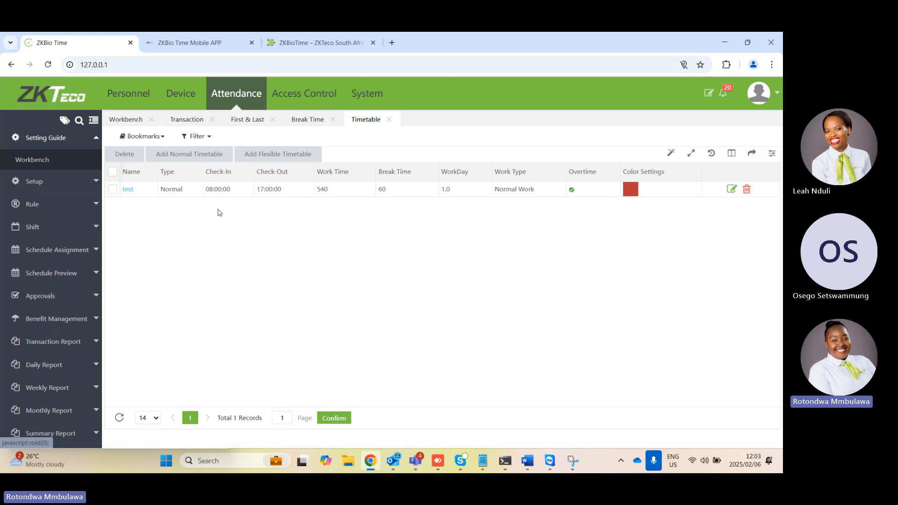
# From the Workbench, start a new shift named "test" with Week as its unit and Auto Shift enabled
pyautogui.click(47, 139)
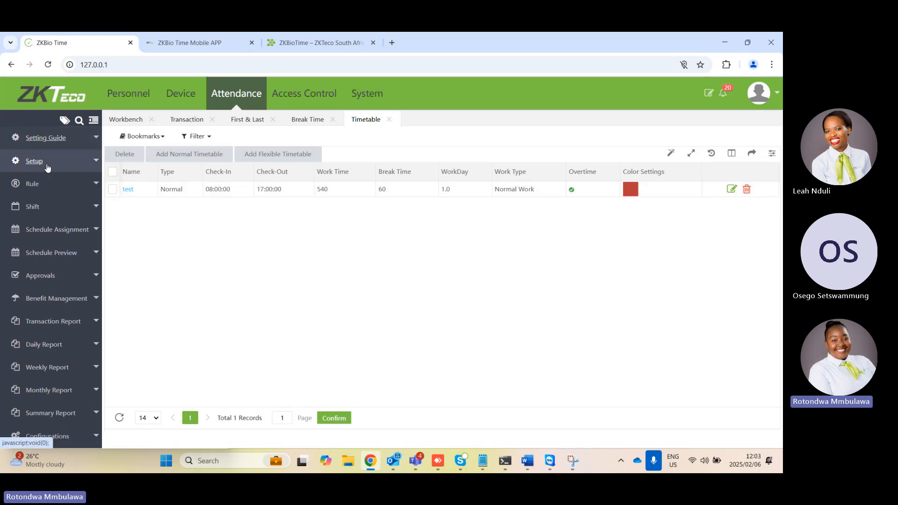
pyautogui.click(52, 140)
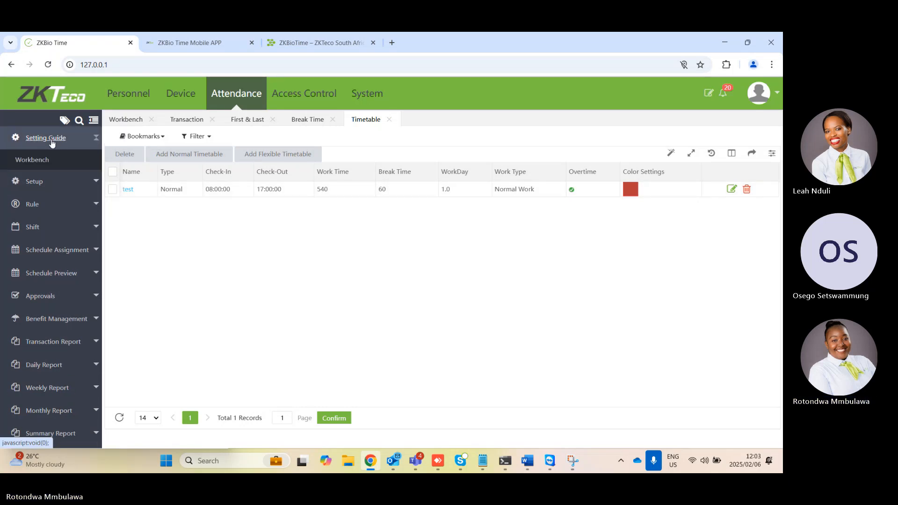
pyautogui.click(35, 160)
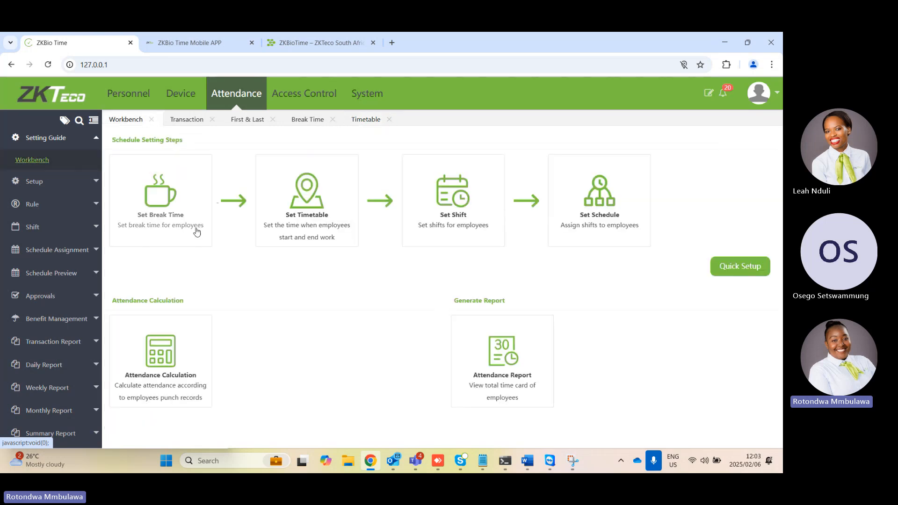
pyautogui.click(441, 218)
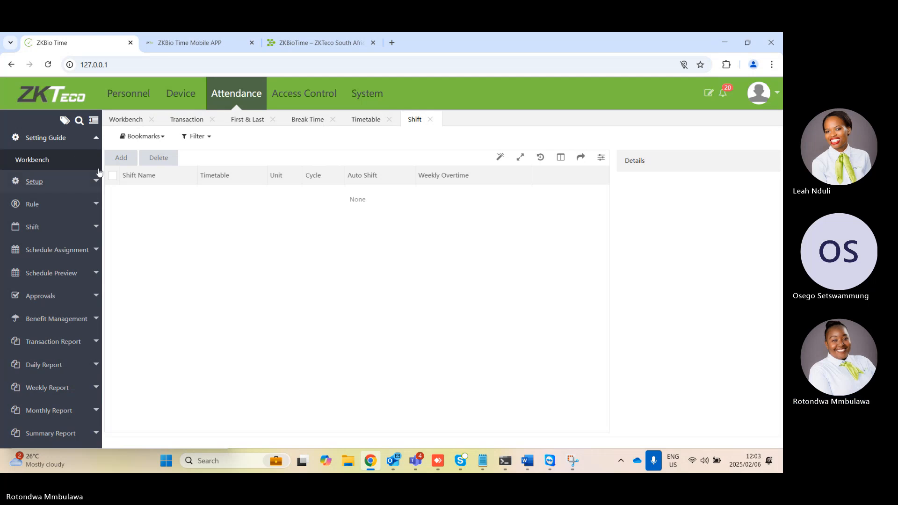
pyautogui.click(124, 160)
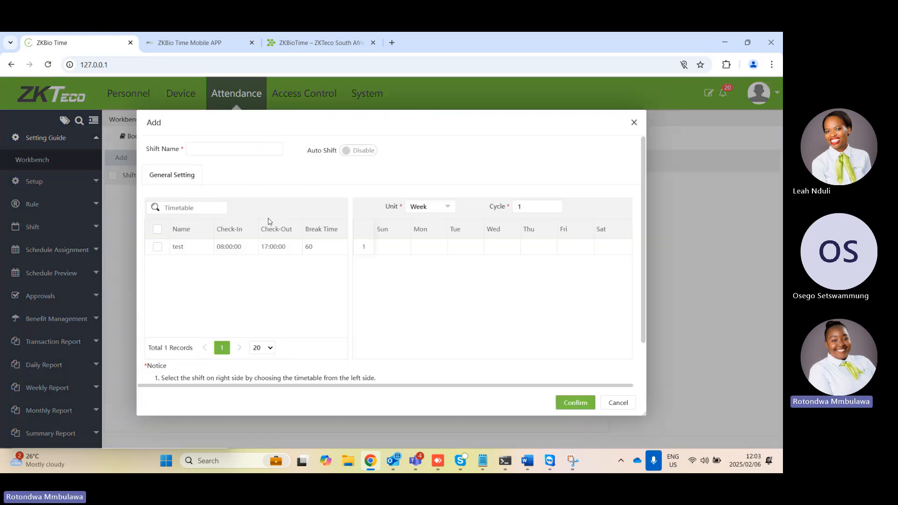
pyautogui.click(272, 152)
pyautogui.write('test')
pyautogui.click(448, 212)
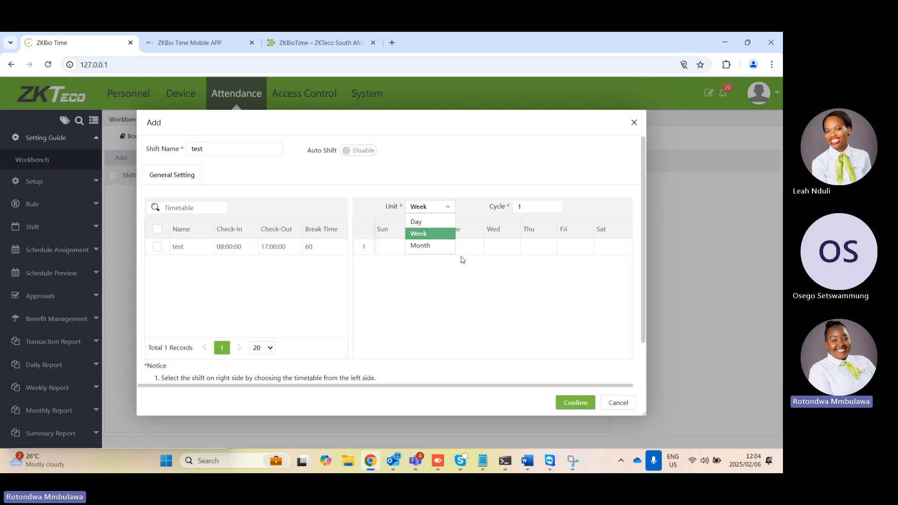
pyautogui.click(450, 236)
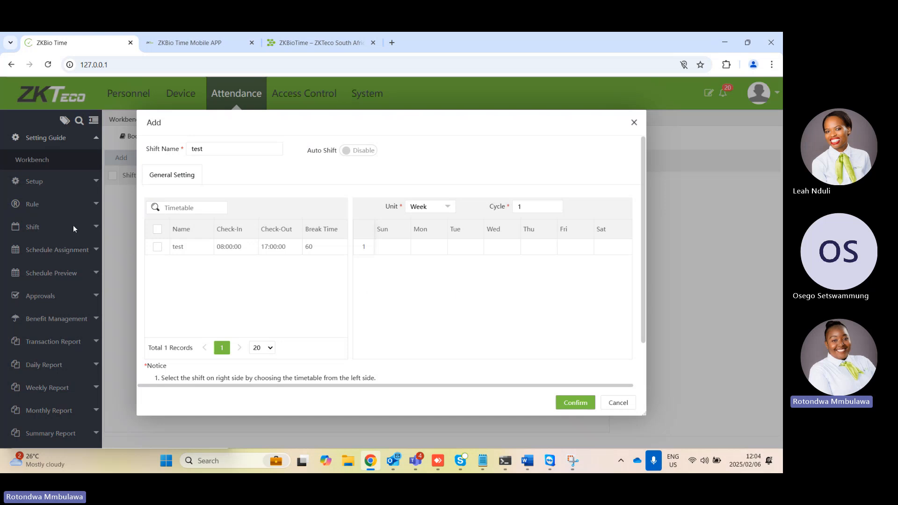
pyautogui.click(347, 152)
# Assign the test timetable to every day from Sunday to Saturday in the shift and save it
pyautogui.click(158, 247)
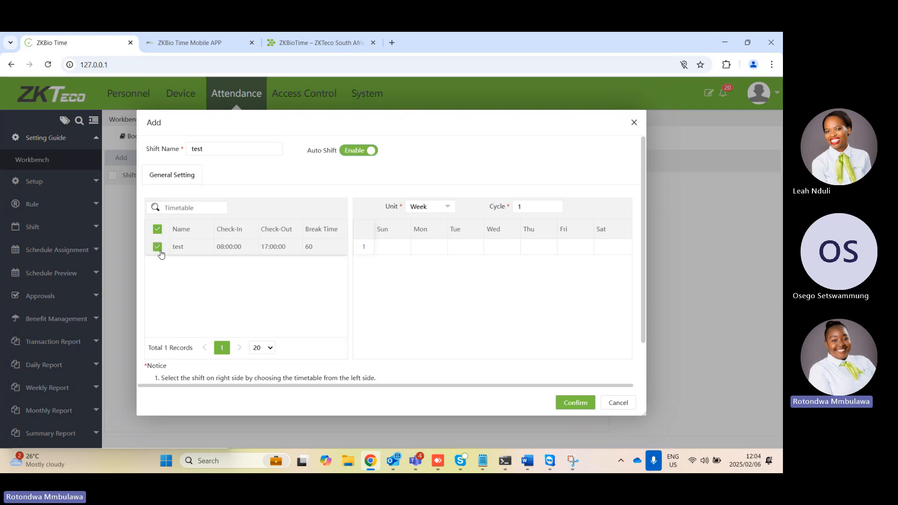
pyautogui.click(431, 246)
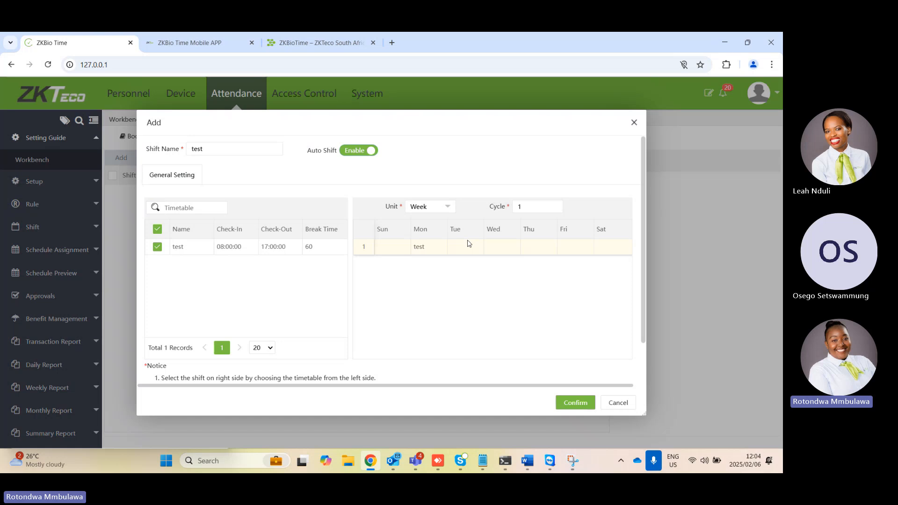
pyautogui.click(469, 245)
pyautogui.click(489, 247)
pyautogui.click(532, 247)
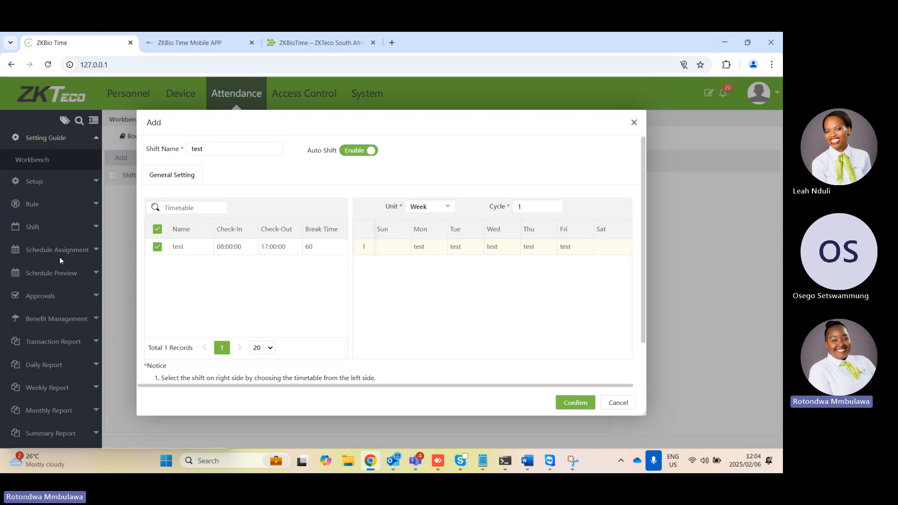
pyautogui.click(393, 247)
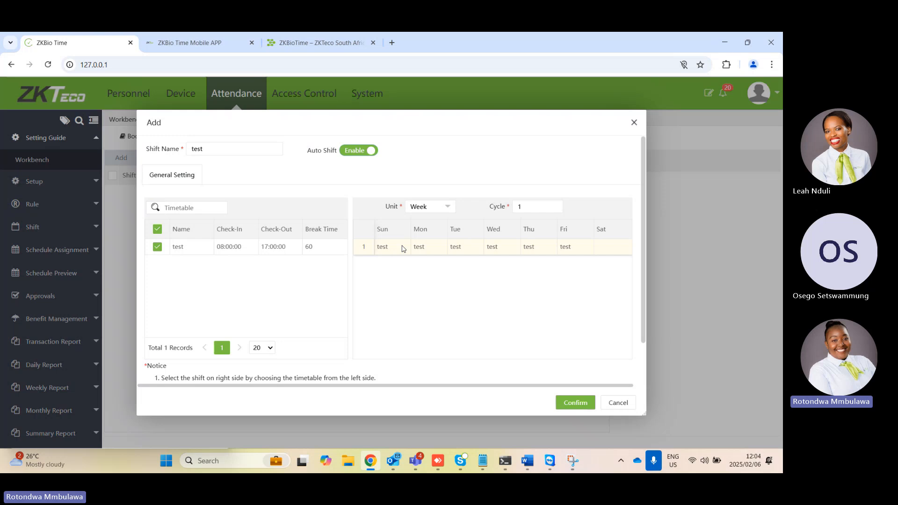
pyautogui.click(600, 249)
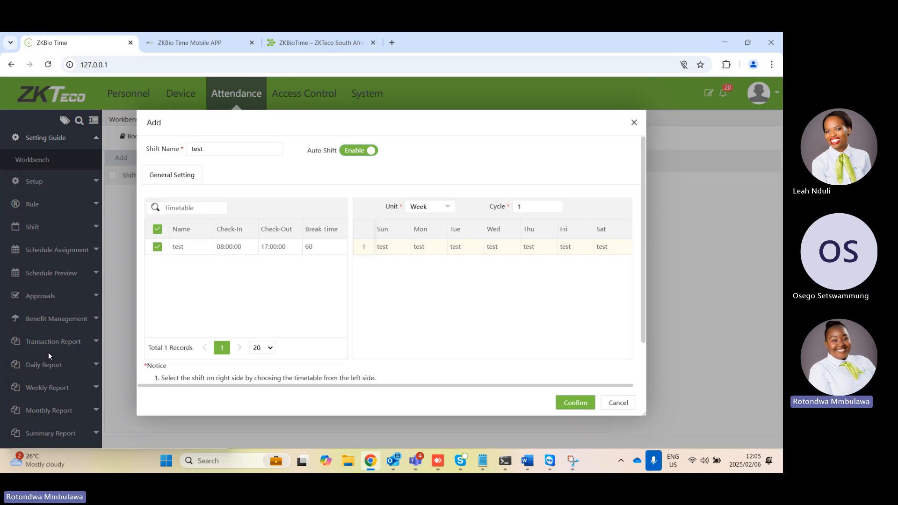
pyautogui.click(584, 403)
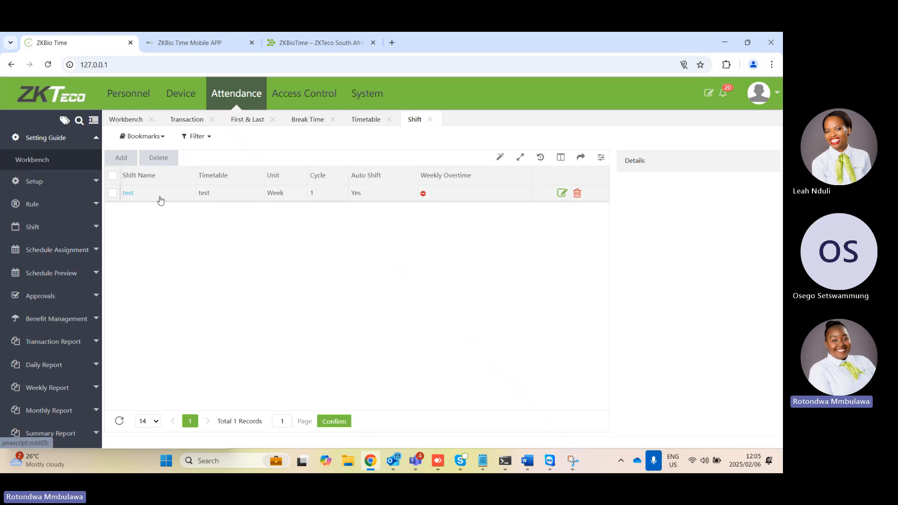
# In the global rule's basic settings, set Weekend1 to Saturday and Weekend2 to Sunday
pyautogui.click(43, 183)
pyautogui.click(43, 244)
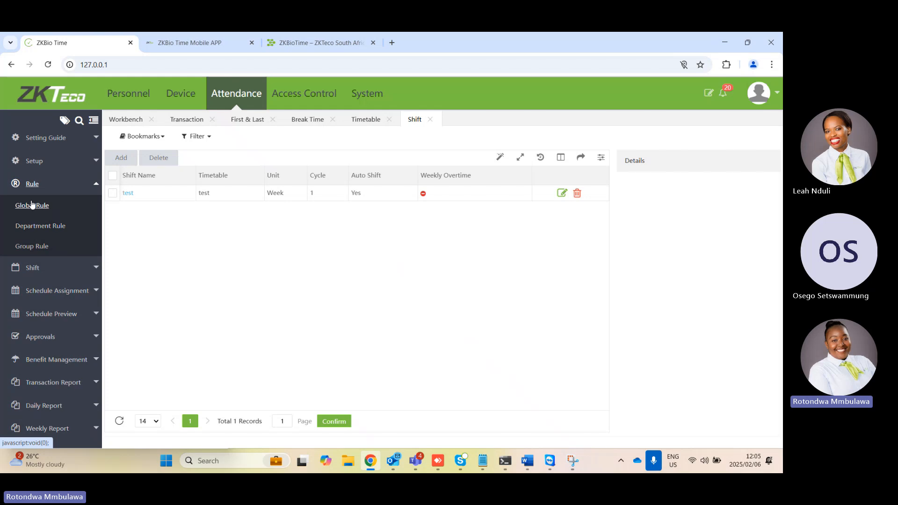
pyautogui.click(17, 207)
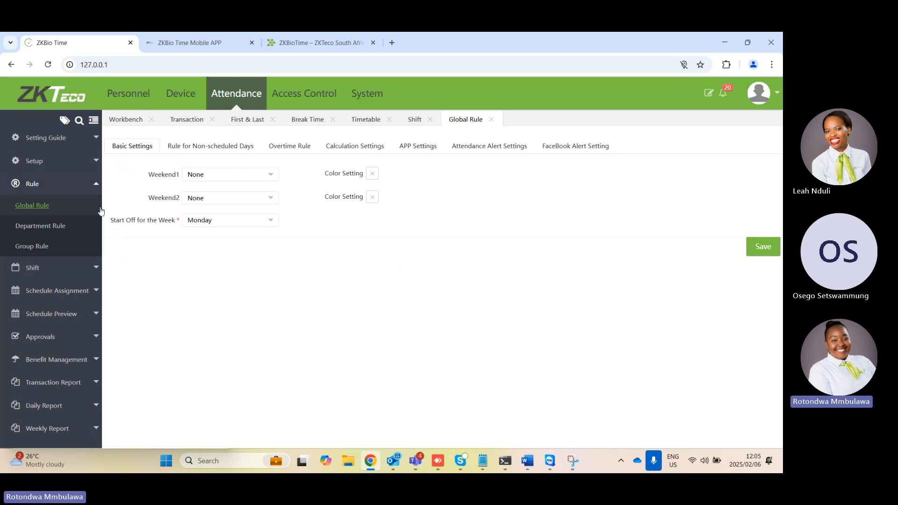
pyautogui.click(263, 178)
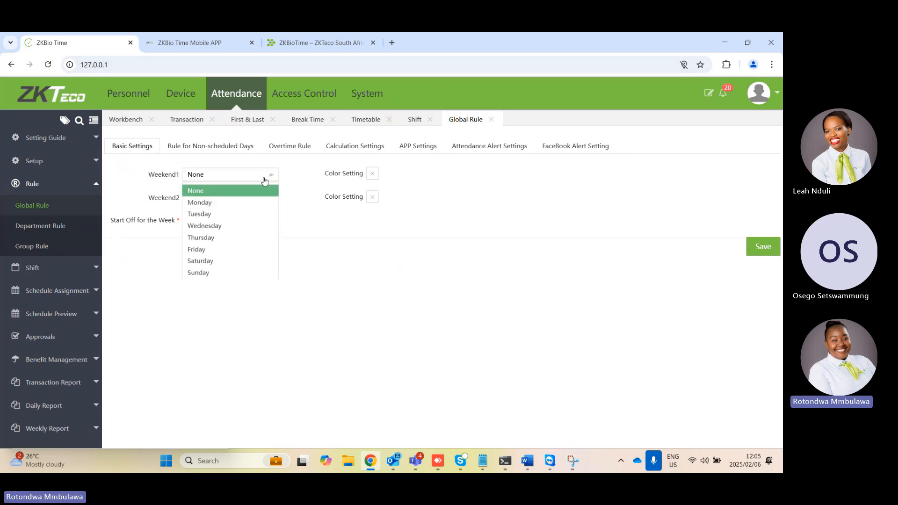
pyautogui.click(210, 260)
pyautogui.click(232, 202)
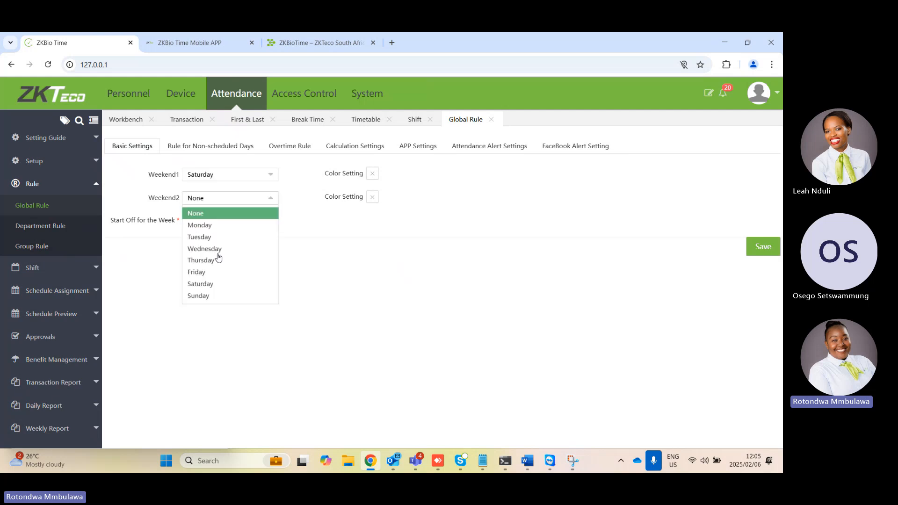
pyautogui.click(202, 294)
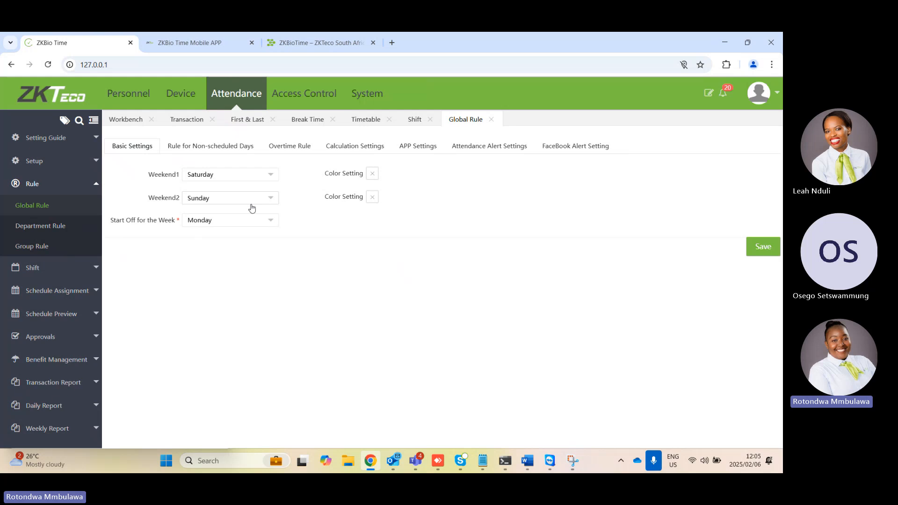
# Set both Weekend1 and Weekend2 in the global rule back to None
pyautogui.click(265, 177)
pyautogui.click(190, 189)
pyautogui.click(203, 197)
pyautogui.click(205, 210)
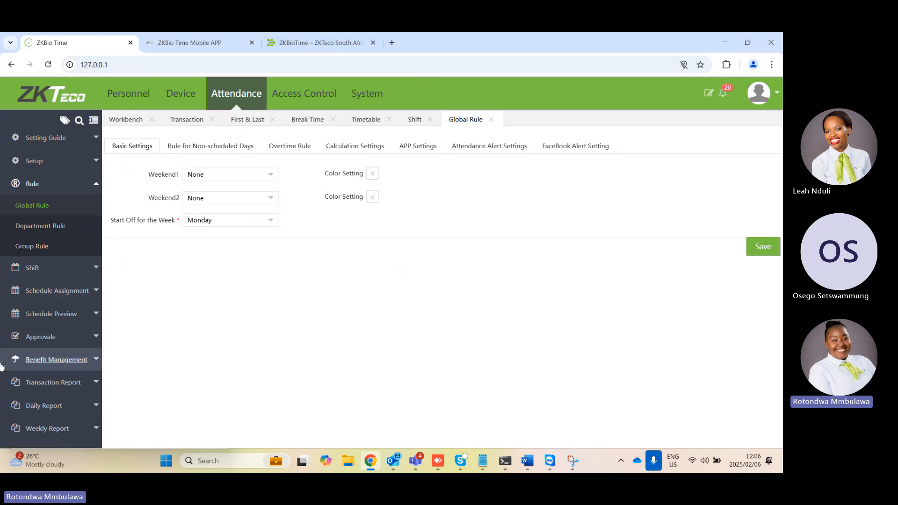
# Open the list of existing shifts to review the test shift
pyautogui.click(73, 295)
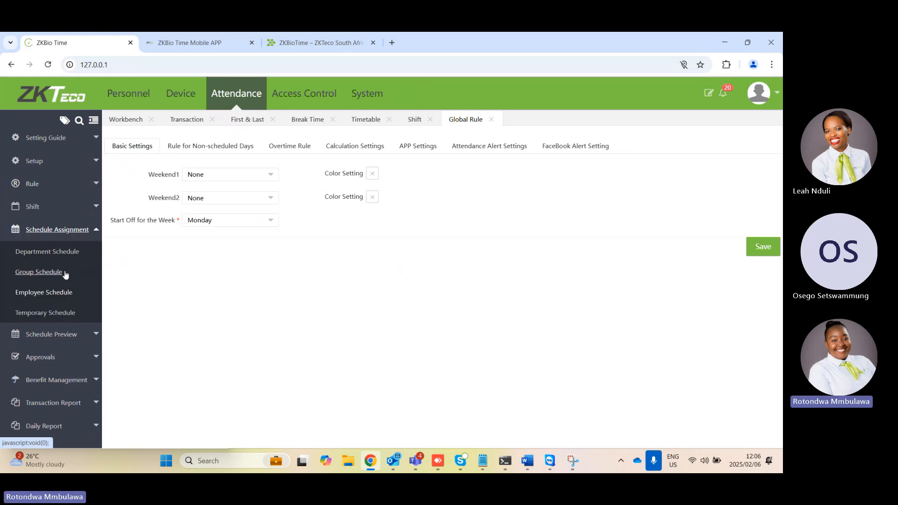
pyautogui.click(54, 208)
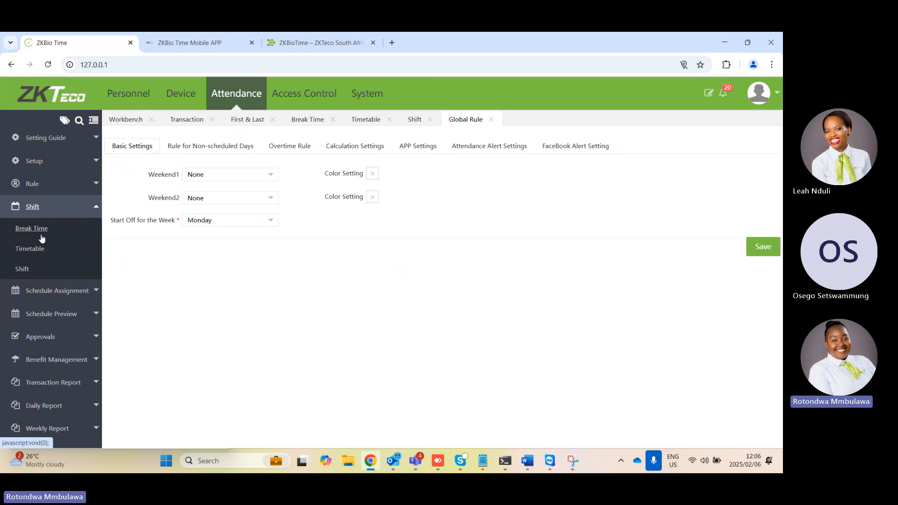
pyautogui.click(36, 269)
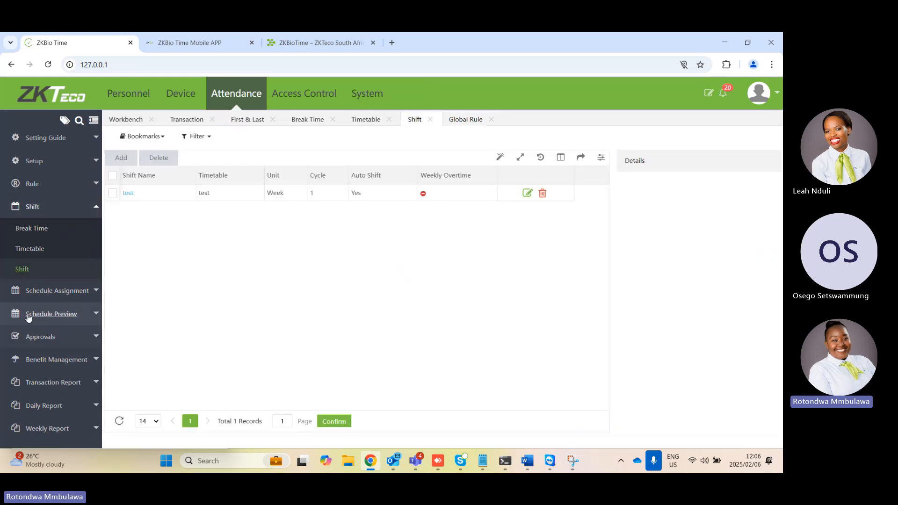
# Start a new department schedule, choosing the Support department and the test shift
pyautogui.click(65, 292)
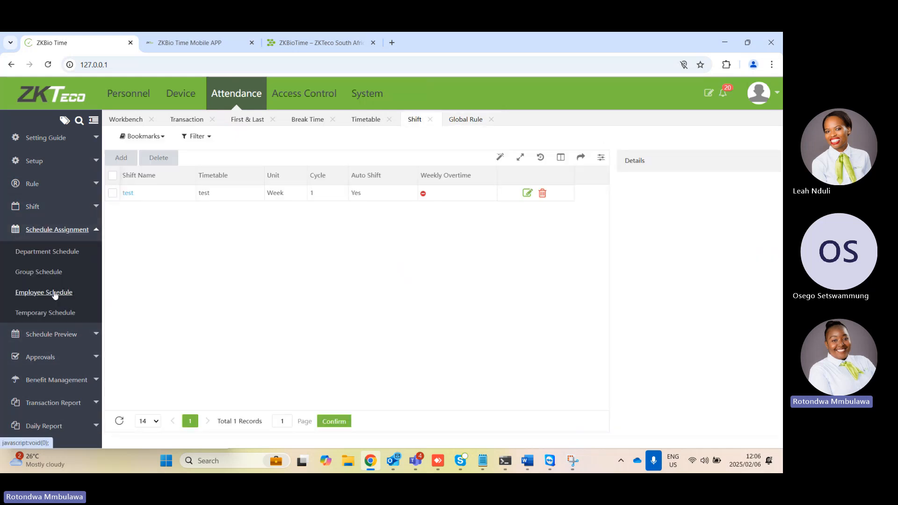
pyautogui.click(39, 255)
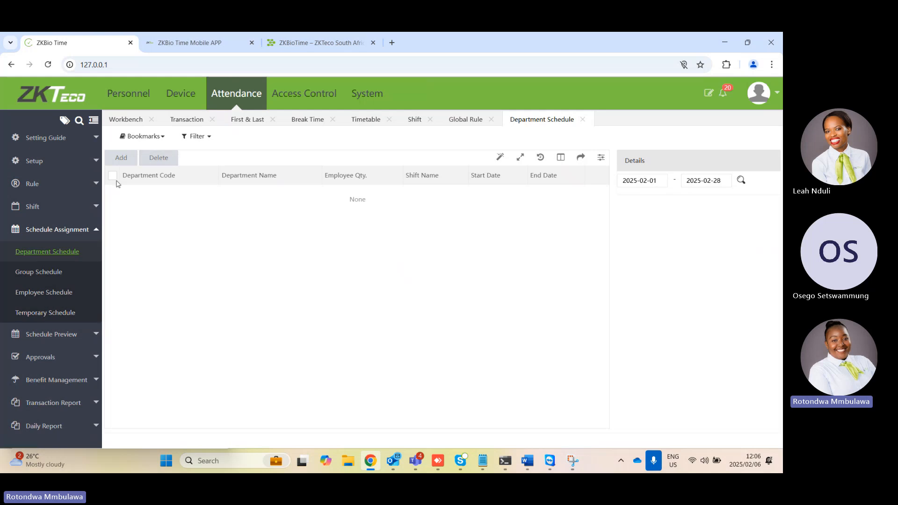
pyautogui.click(121, 157)
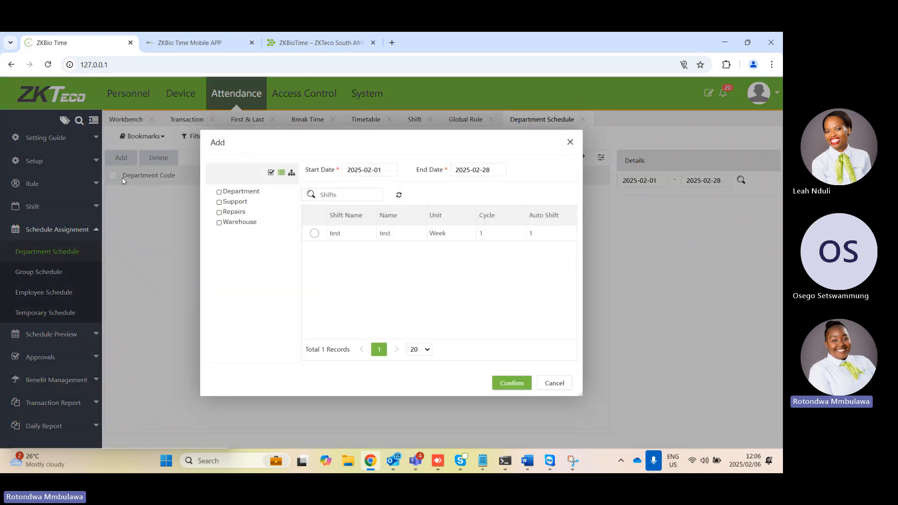
pyautogui.click(242, 206)
pyautogui.click(314, 235)
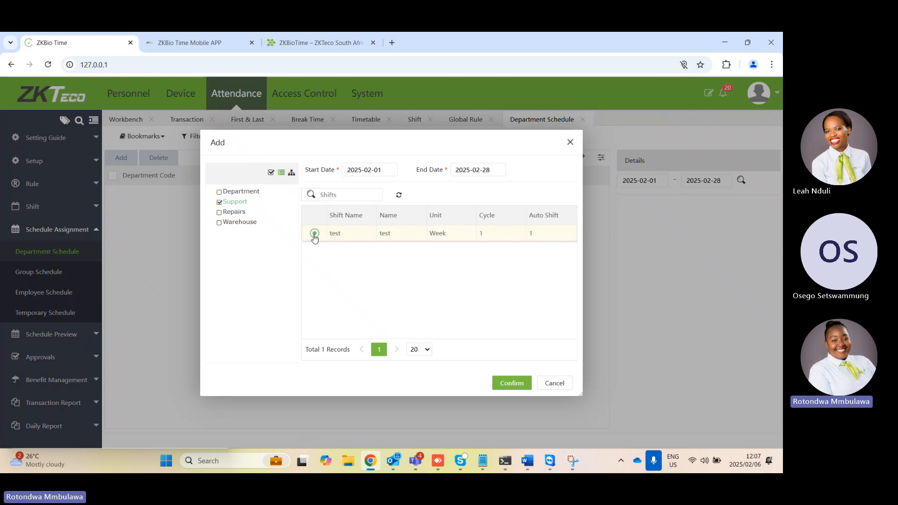
# Set the department schedule's start date to 2025-01-01 and end date to 2026-02-28, and save it
pyautogui.click(370, 172)
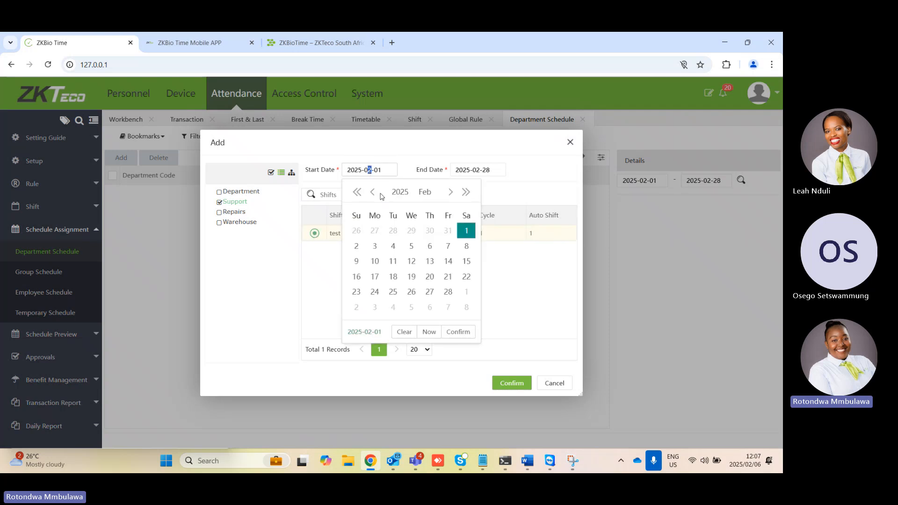
pyautogui.click(373, 192)
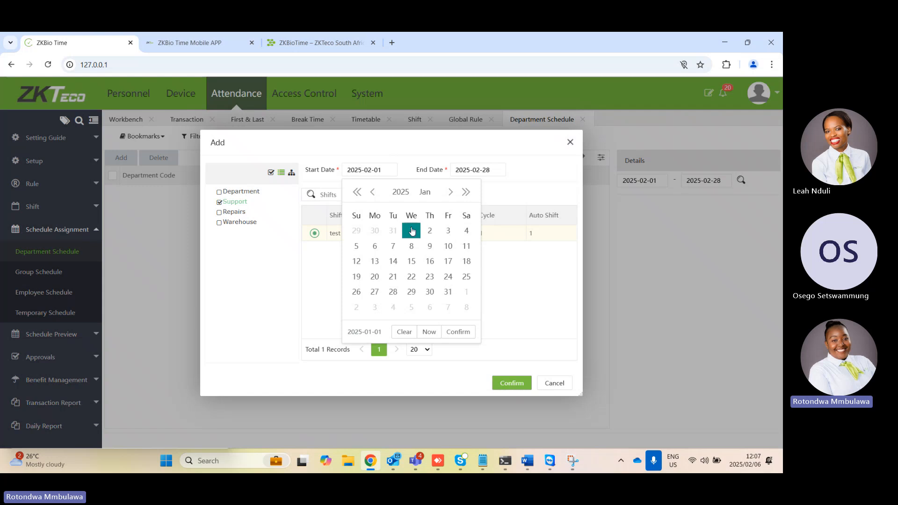
pyautogui.click(411, 230)
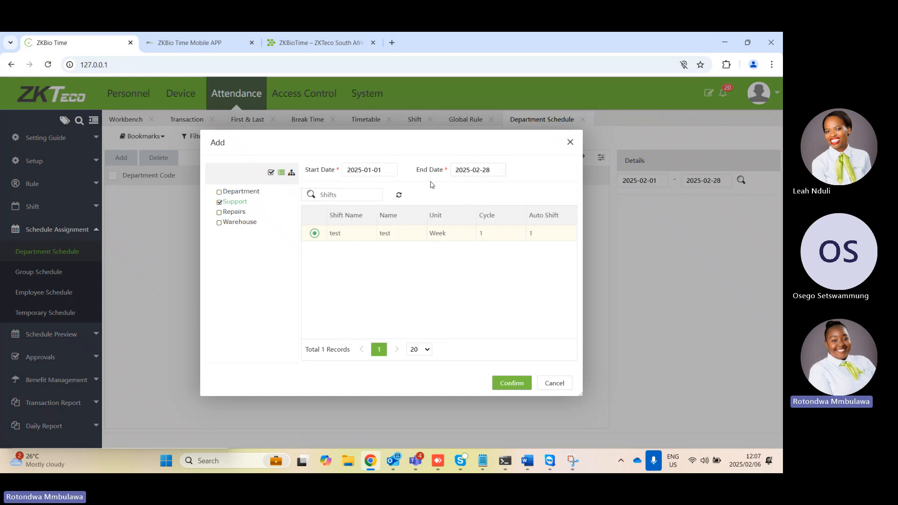
pyautogui.click(478, 171)
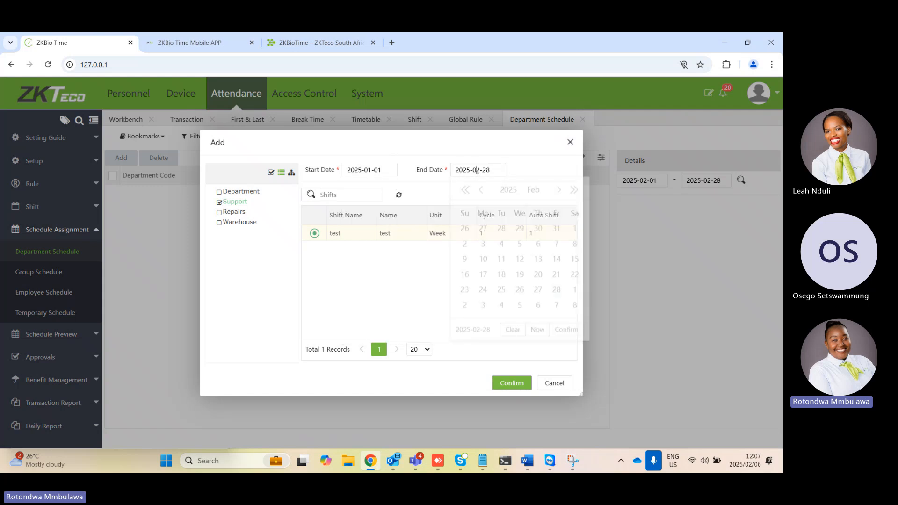
pyautogui.click(574, 192)
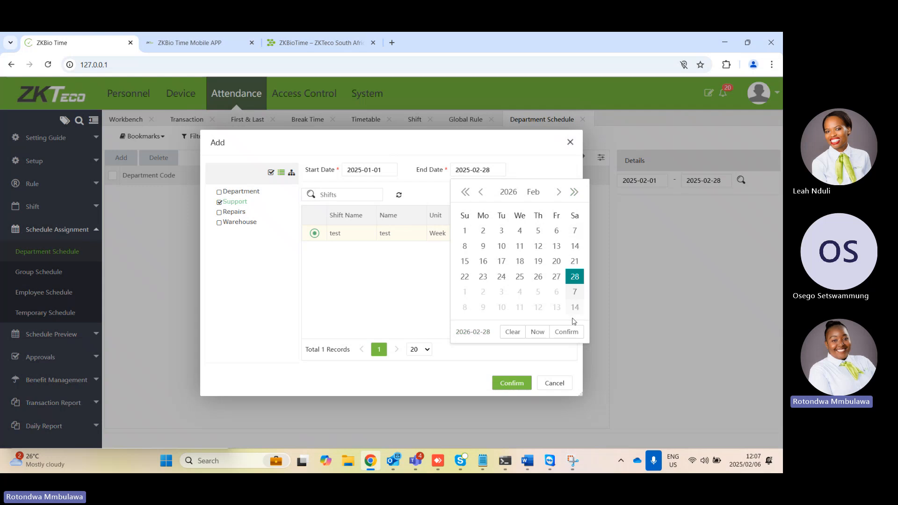
pyautogui.click(566, 333)
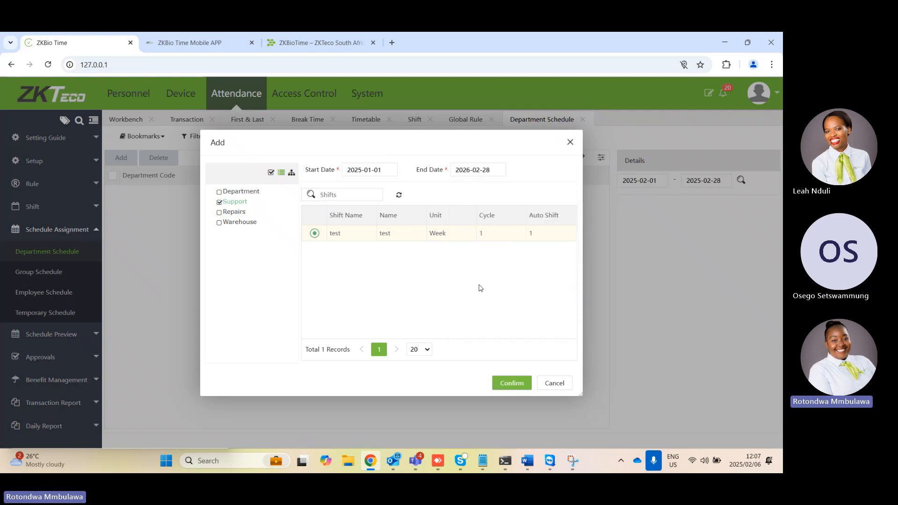
pyautogui.click(516, 378)
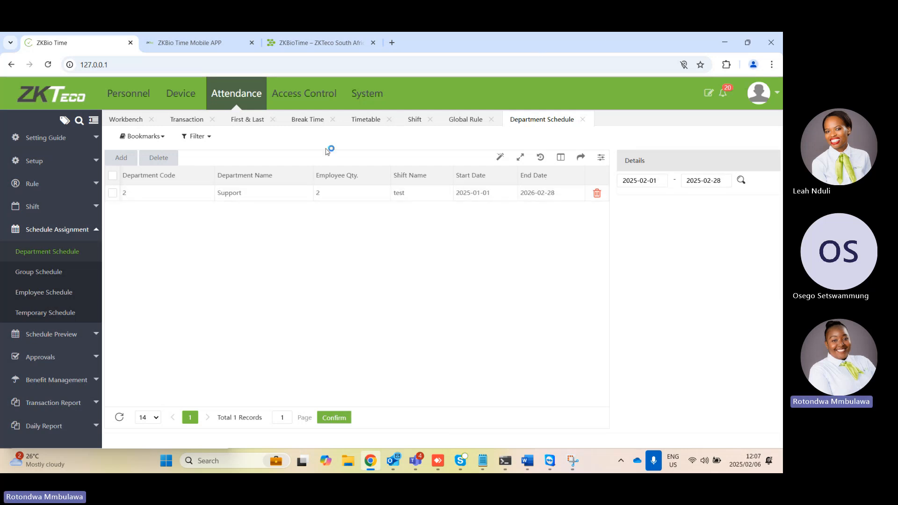
# View the Support department's daily schedule details and the first listed employee's schedule calendar by person
pyautogui.click(328, 198)
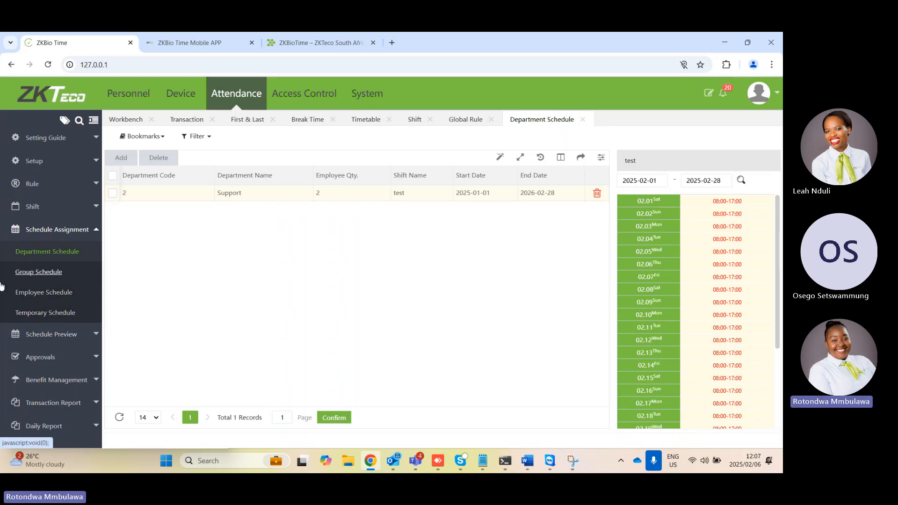
pyautogui.click(65, 335)
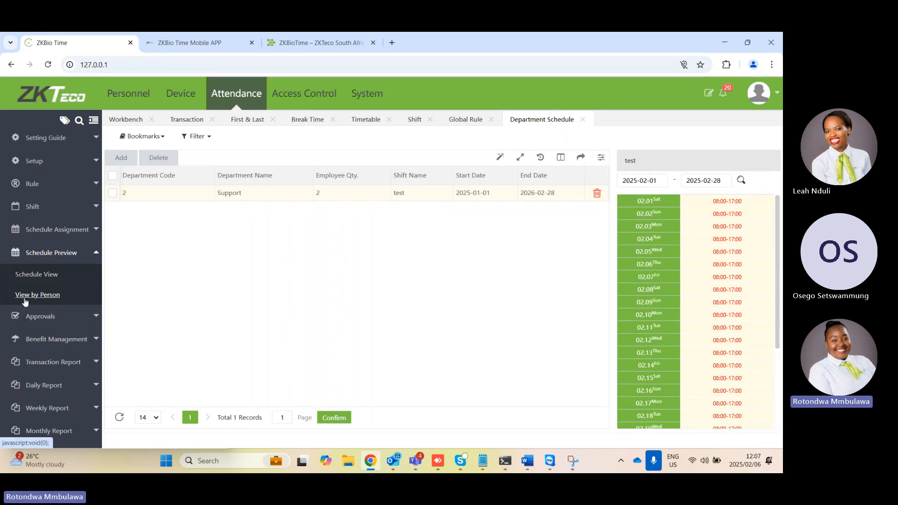
pyautogui.click(25, 298)
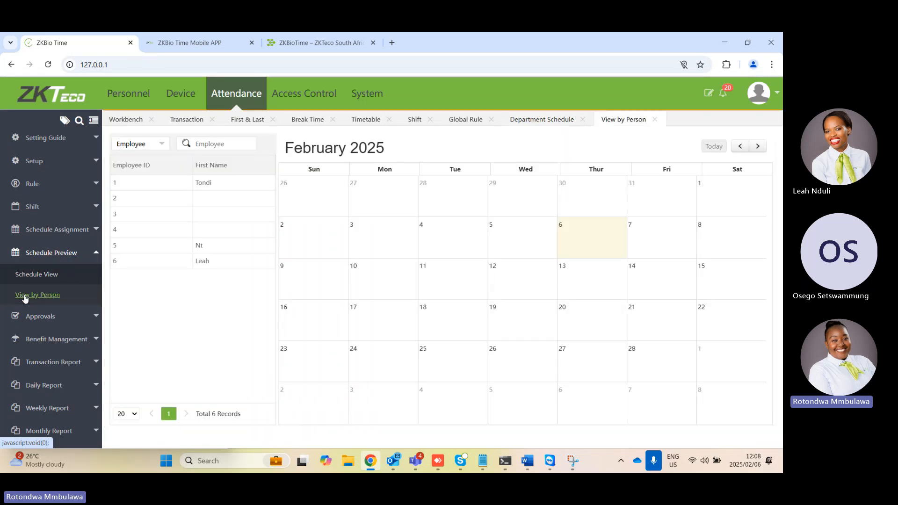
pyautogui.click(233, 185)
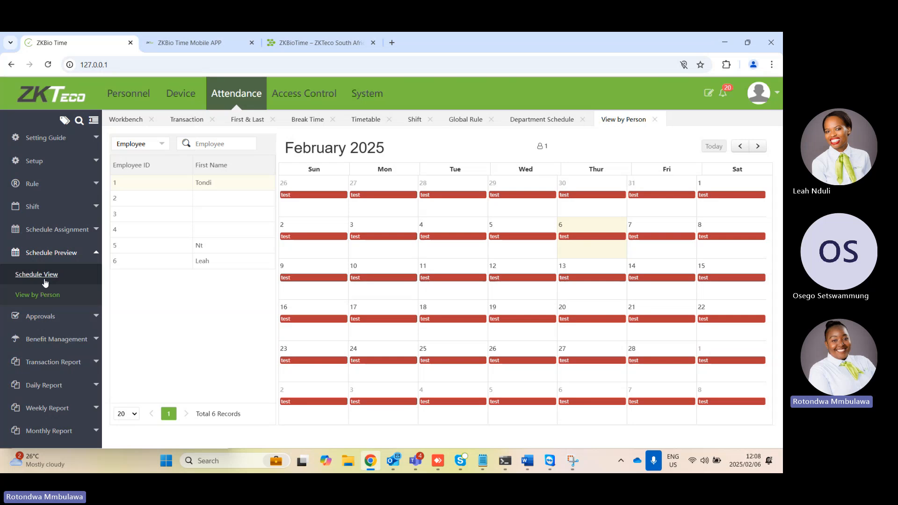
# Run the attendance calculation for all listed employees with the start date set to 2025-01-01, and close the progress dialog
pyautogui.scroll(-1, 49, 290)
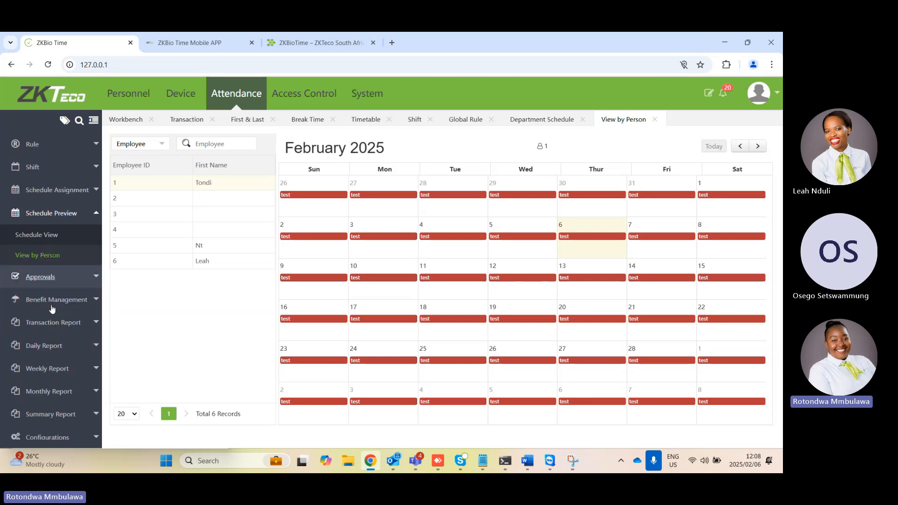
pyautogui.click(56, 430)
pyautogui.click(32, 413)
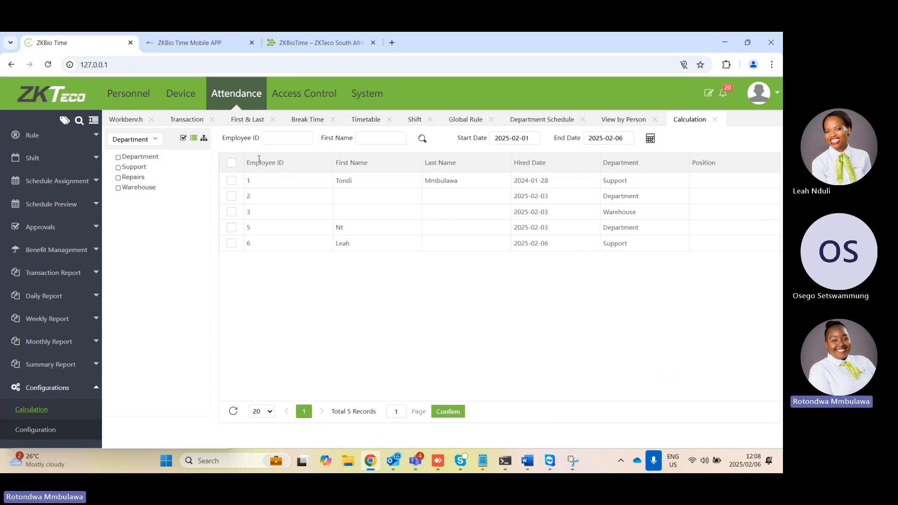
pyautogui.click(231, 163)
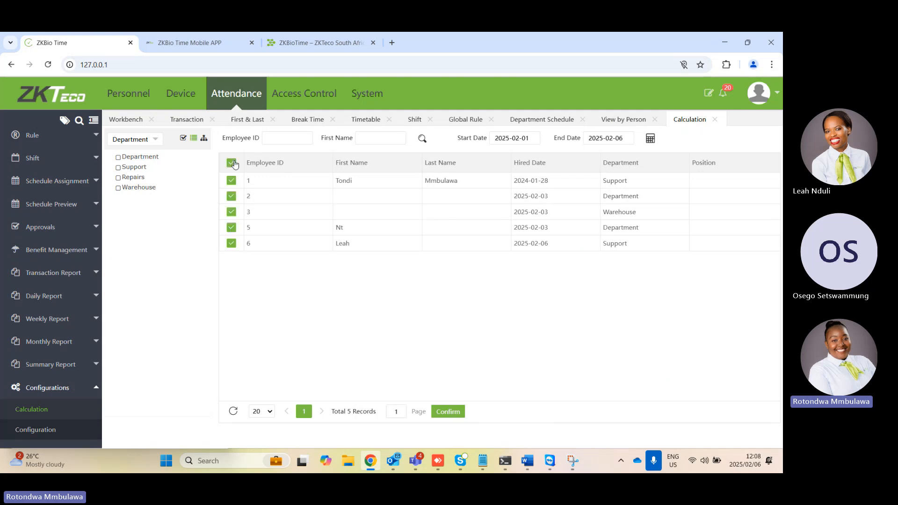
pyautogui.click(517, 139)
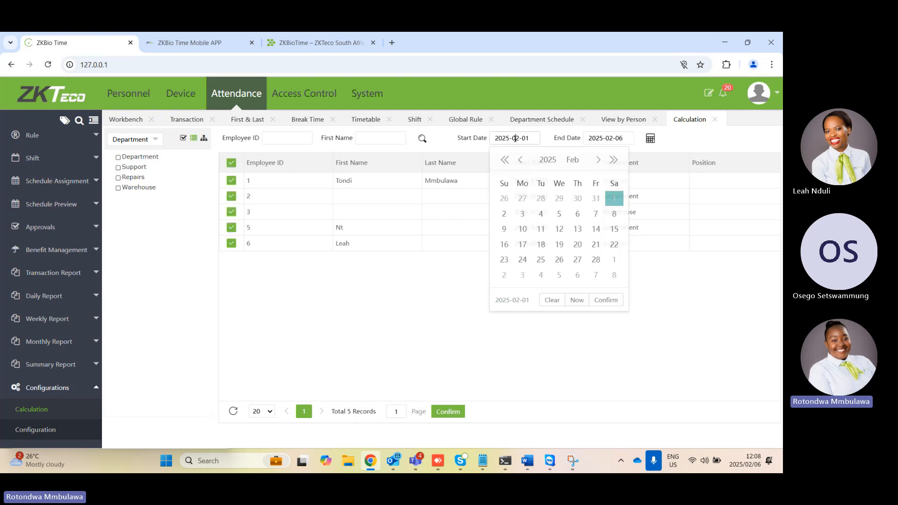
pyautogui.click(518, 162)
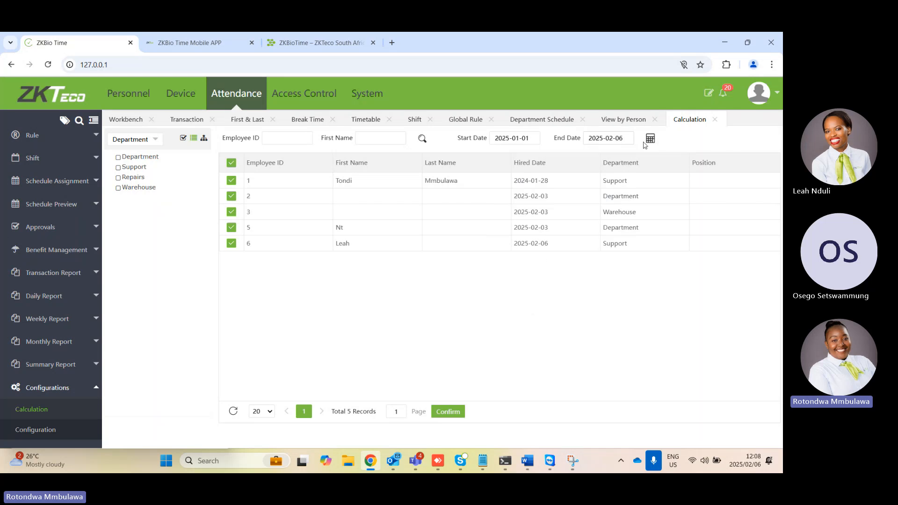
pyautogui.click(649, 139)
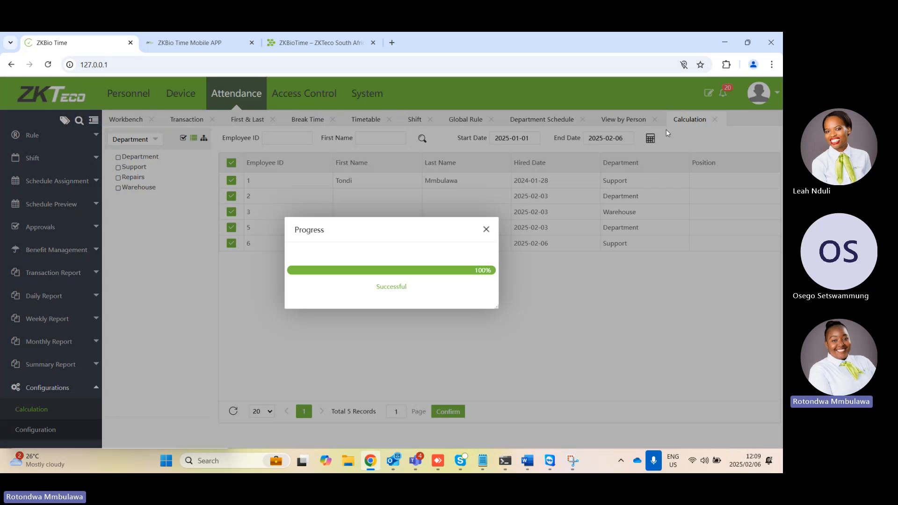
pyautogui.click(486, 230)
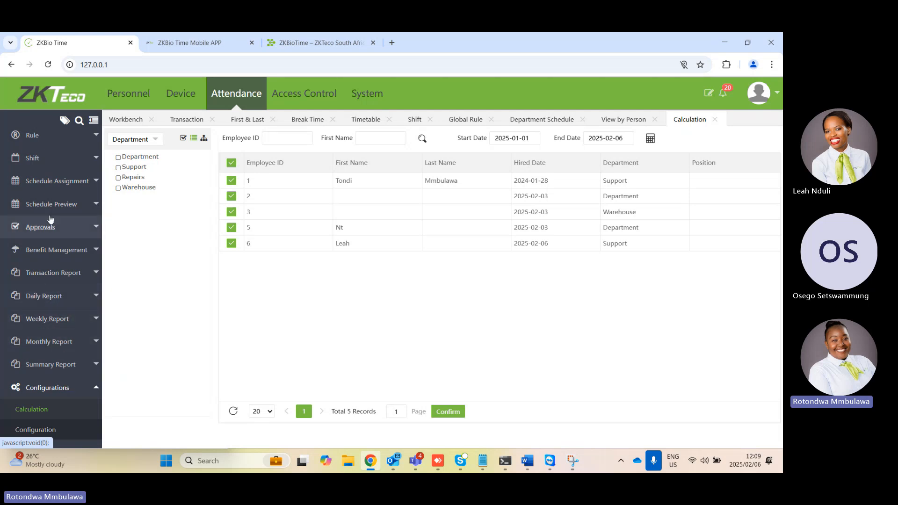
# Start a bulk addition of manual logs under Approvals and select the Warehouse employee
pyautogui.scroll(2, 73, 216)
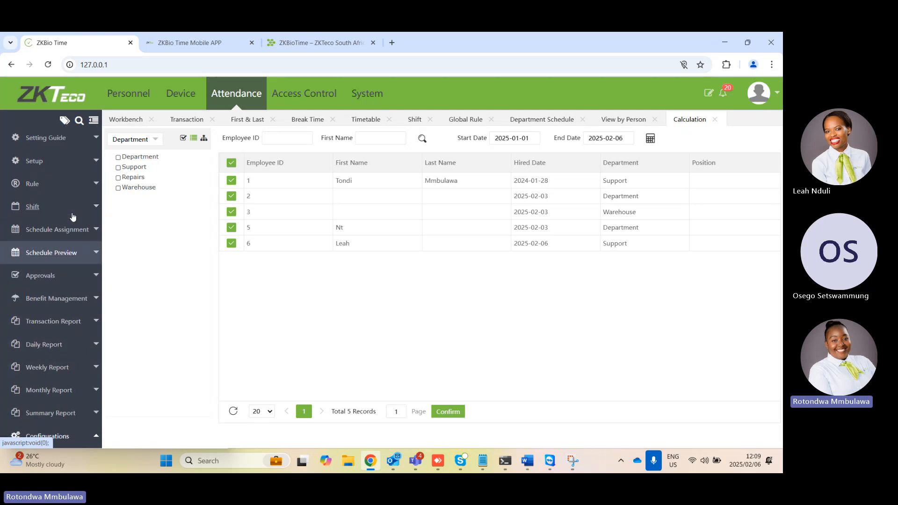
pyautogui.click(45, 277)
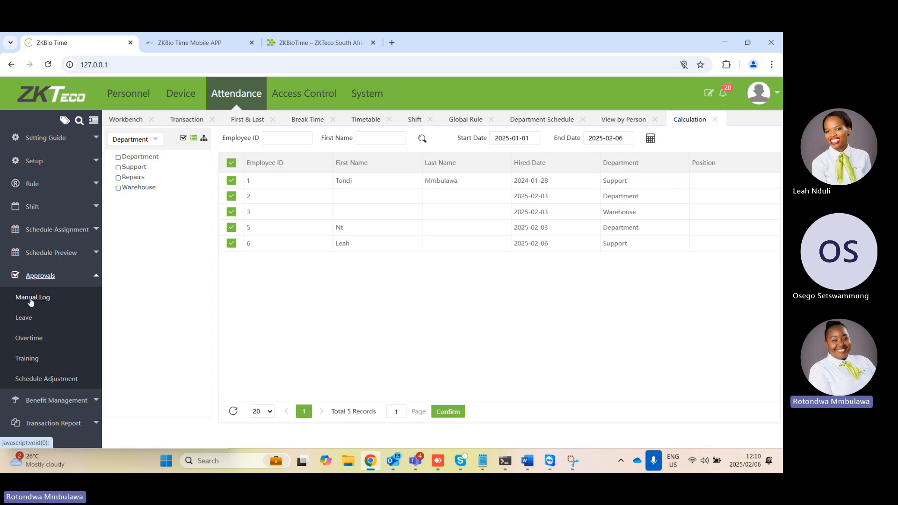
pyautogui.click(32, 298)
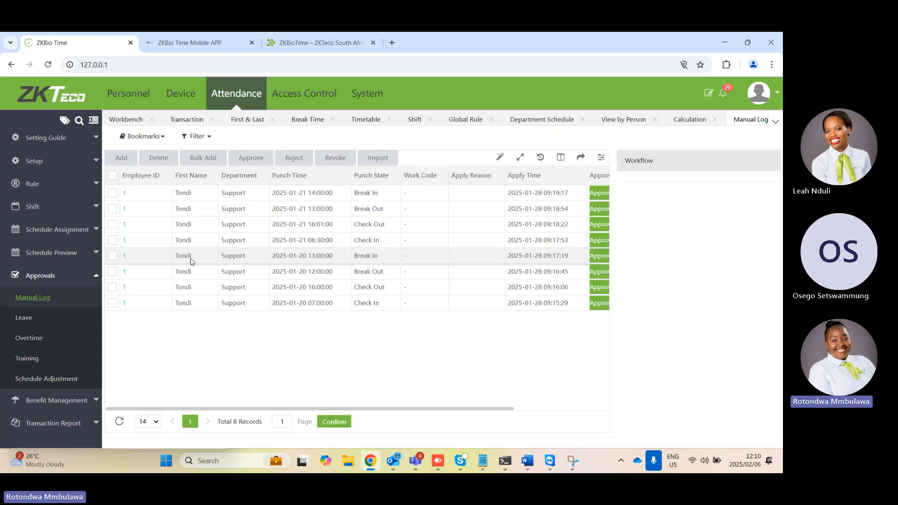
pyautogui.click(199, 157)
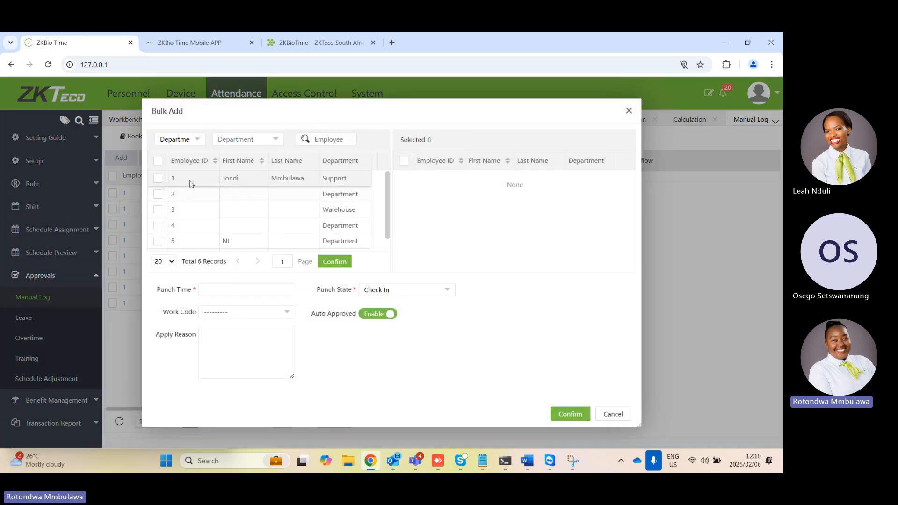
pyautogui.click(158, 210)
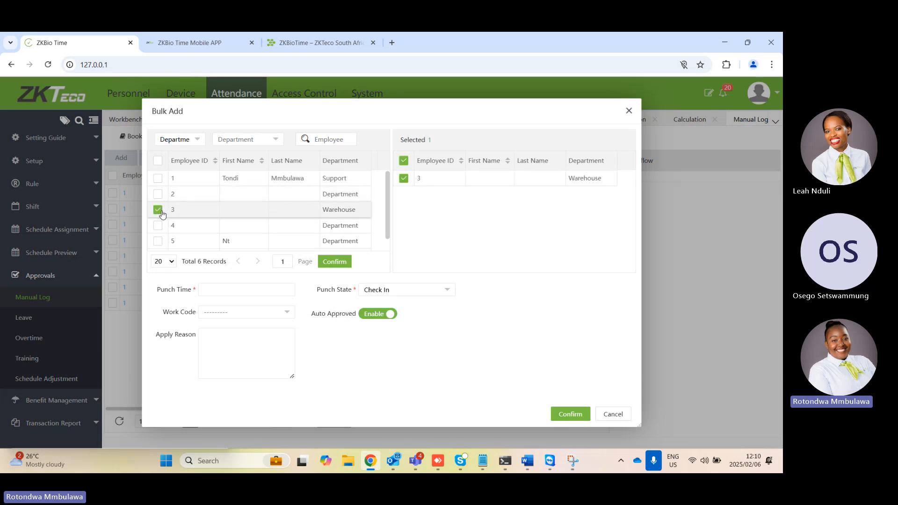
pyautogui.click(241, 287)
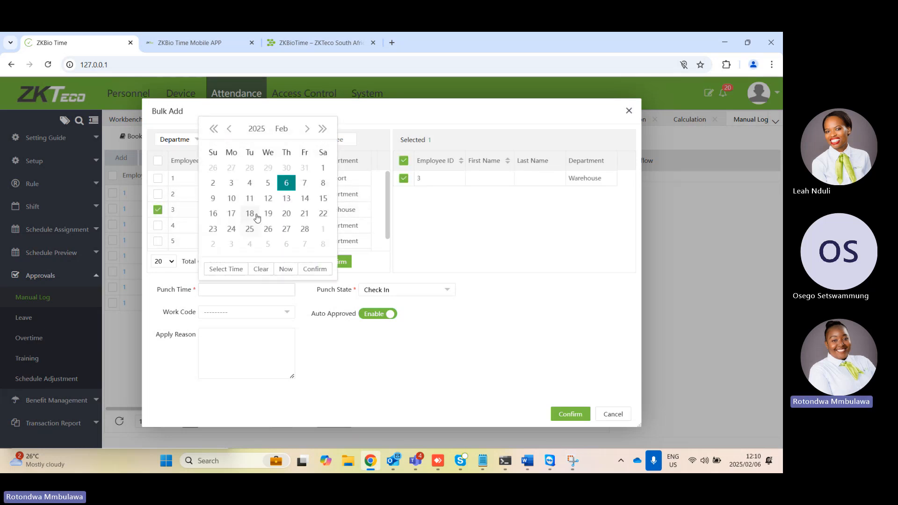
pyautogui.click(268, 183)
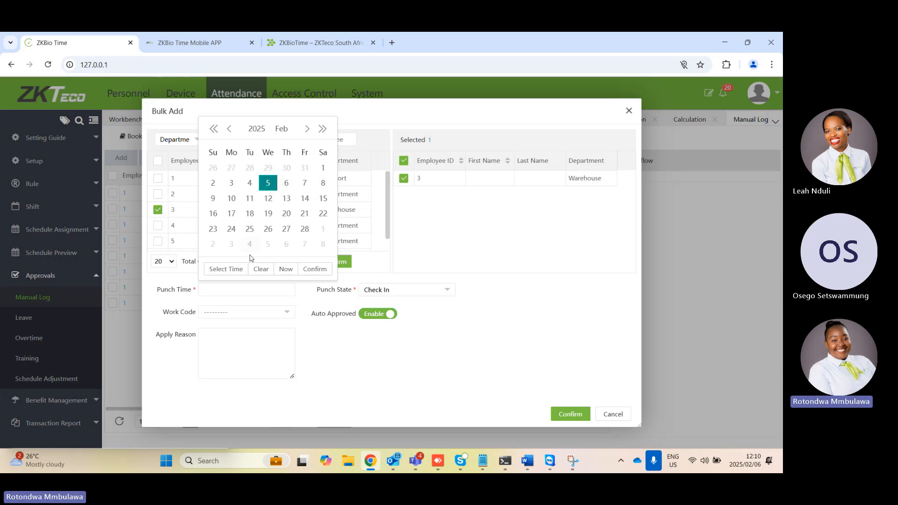
pyautogui.click(233, 271)
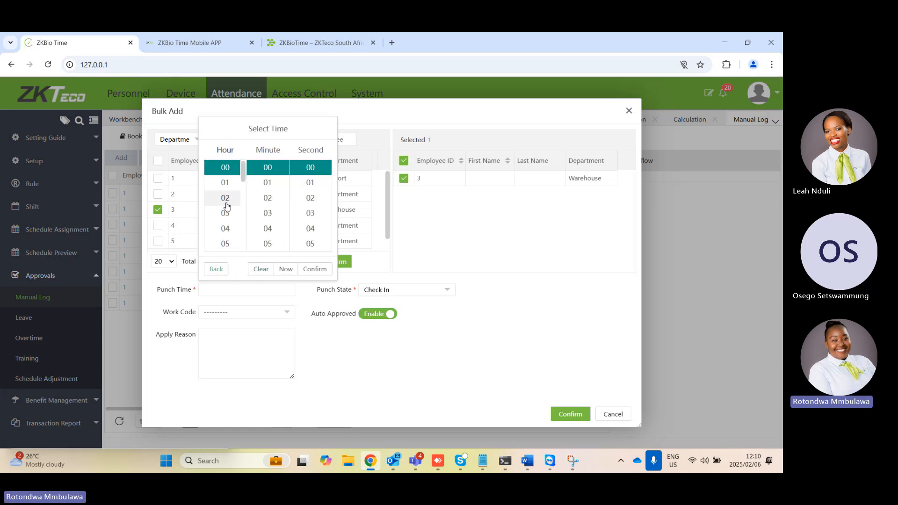
pyautogui.scroll(-5, 227, 206)
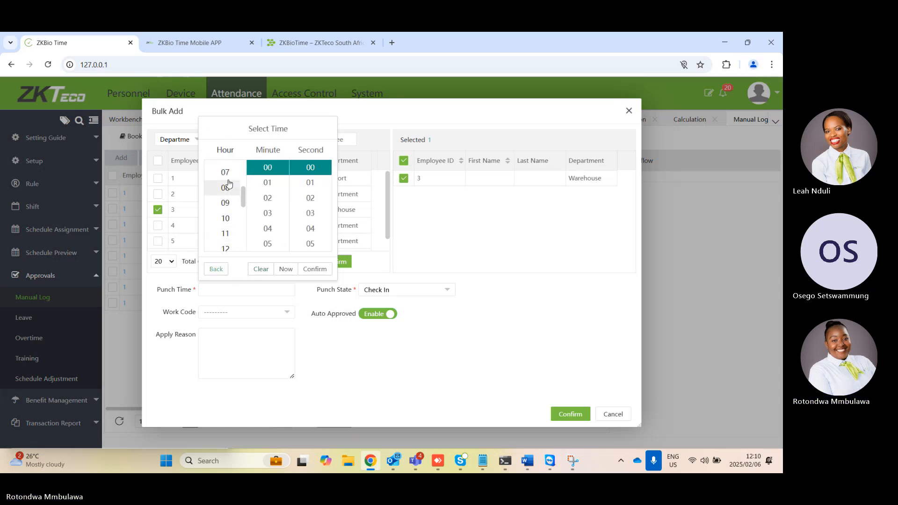
pyautogui.click(225, 172)
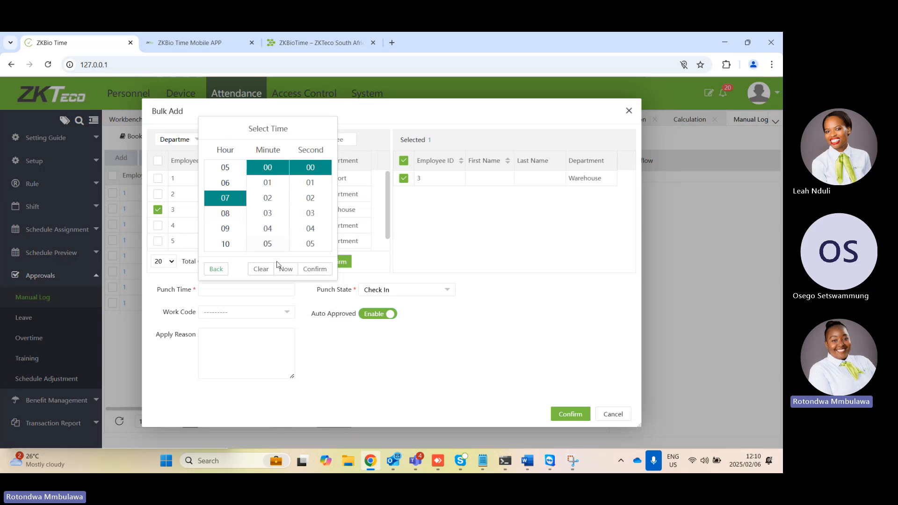
pyautogui.click(226, 213)
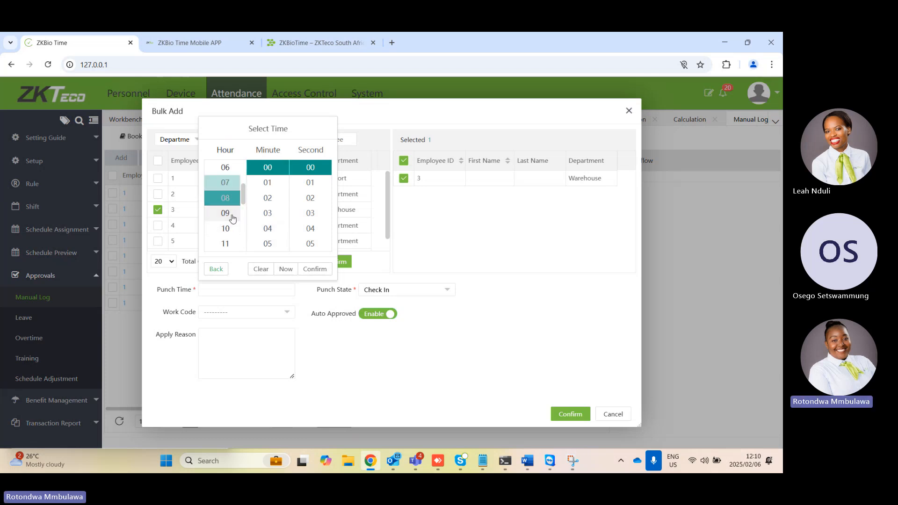
pyautogui.click(315, 269)
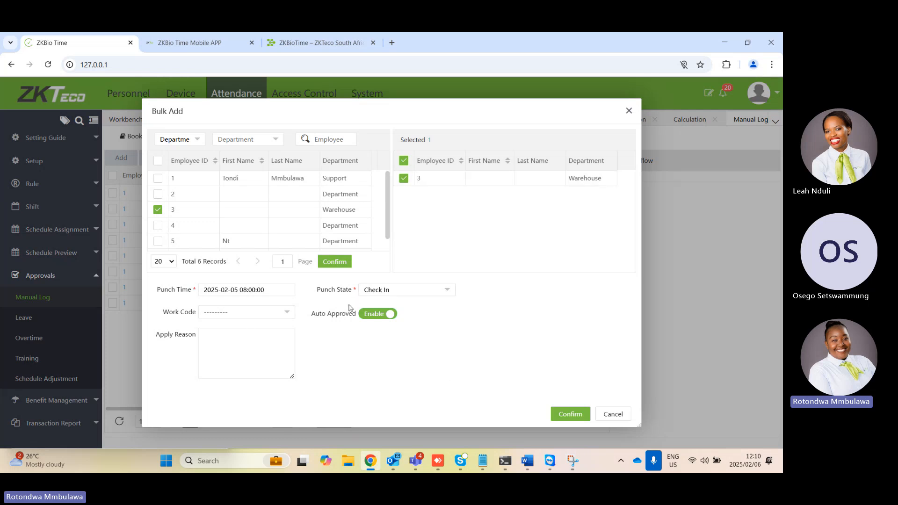
# Turn Auto Approved off and on again for the manual log, and save the Check In entry
pyautogui.click(390, 317)
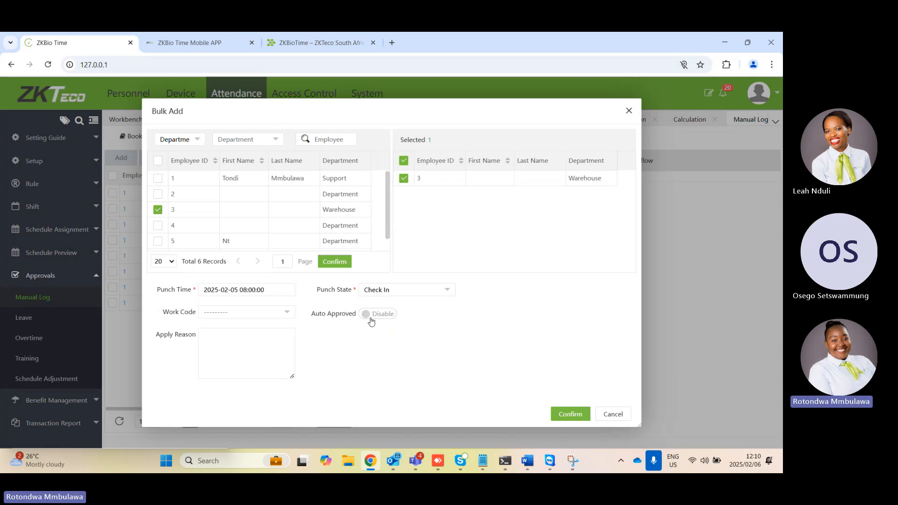
pyautogui.click(372, 318)
pyautogui.click(573, 415)
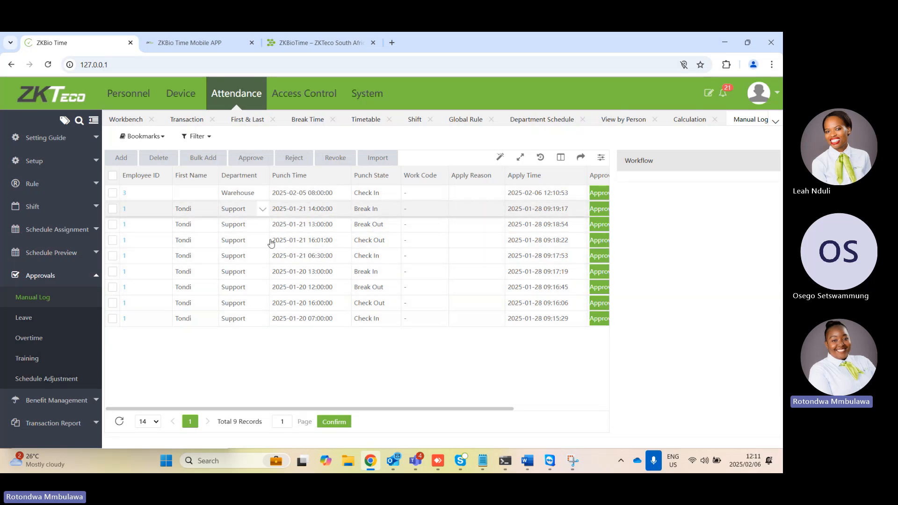
# Start a bulk addition of leave under Approvals and select the Warehouse employee
pyautogui.scroll(-3, 47, 356)
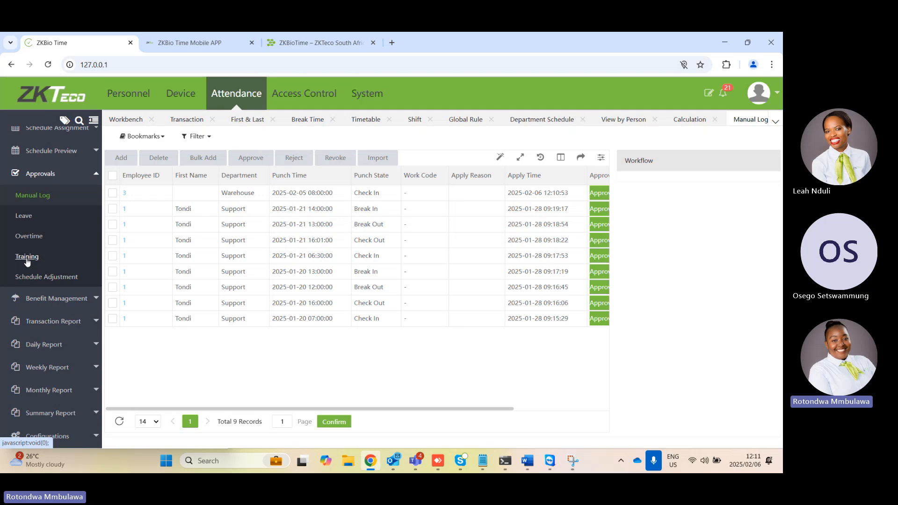
pyautogui.click(19, 224)
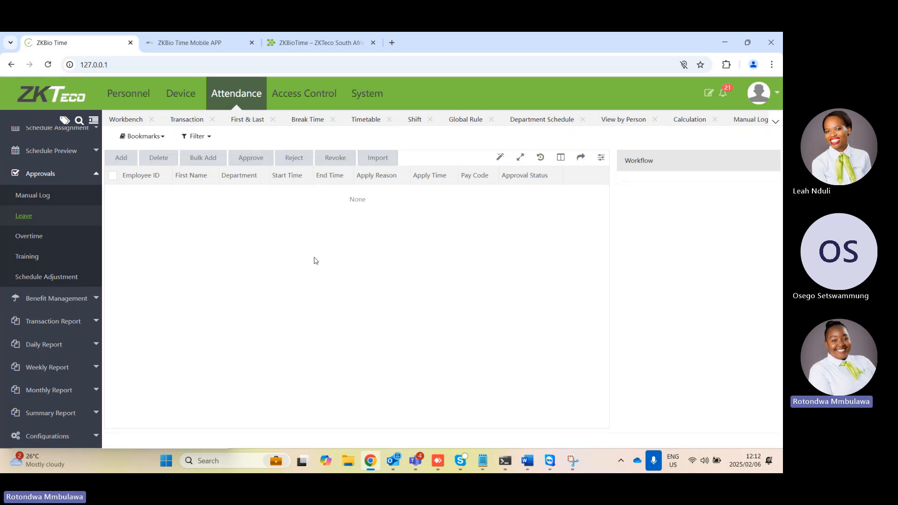
pyautogui.click(202, 158)
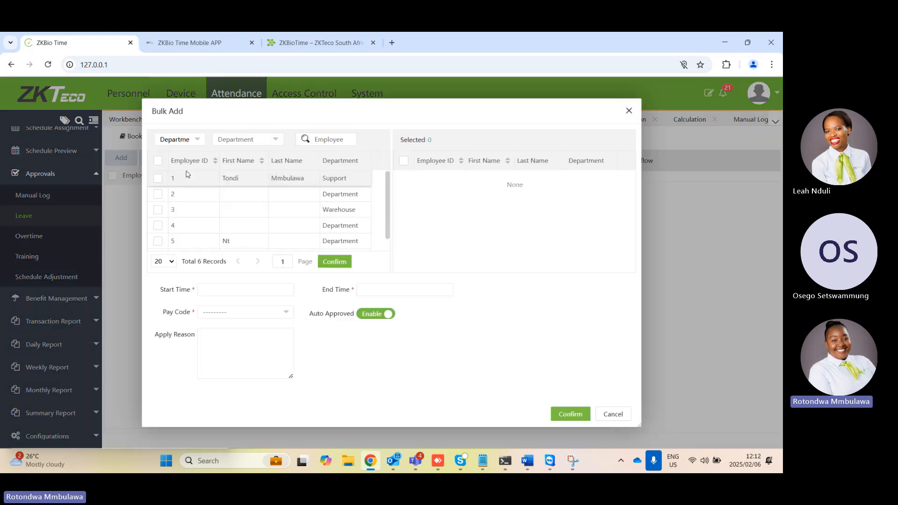
pyautogui.click(158, 210)
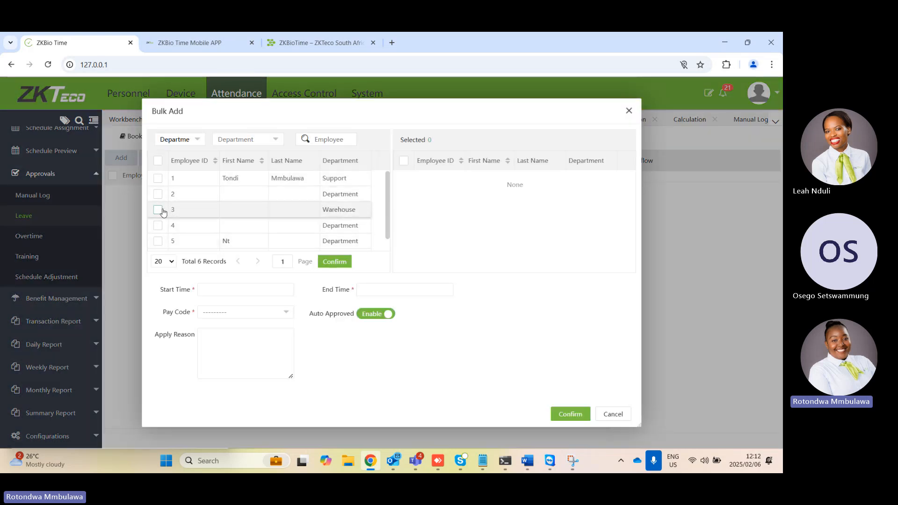
pyautogui.click(244, 291)
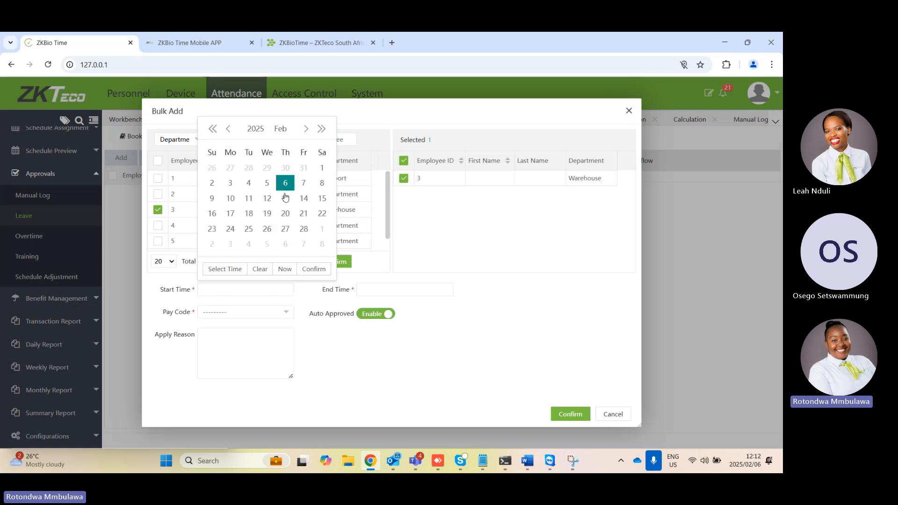
pyautogui.click(221, 271)
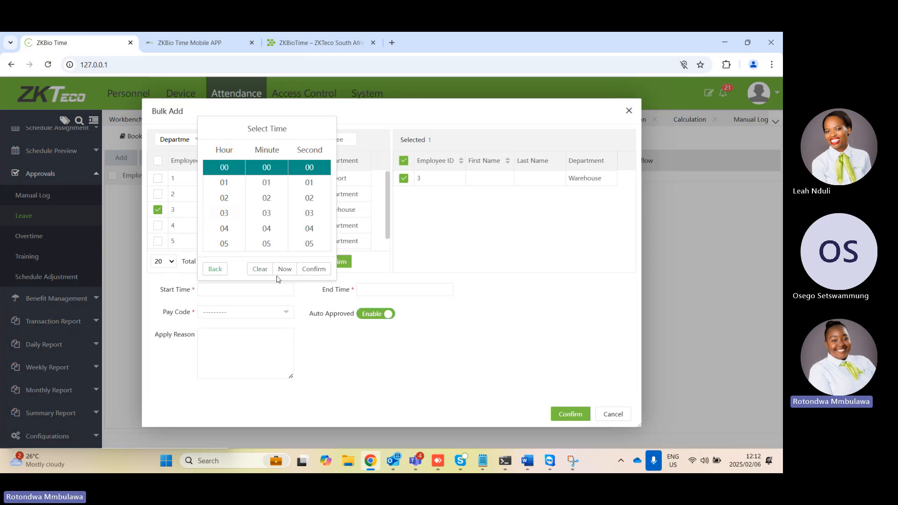
pyautogui.click(434, 316)
pyautogui.click(228, 288)
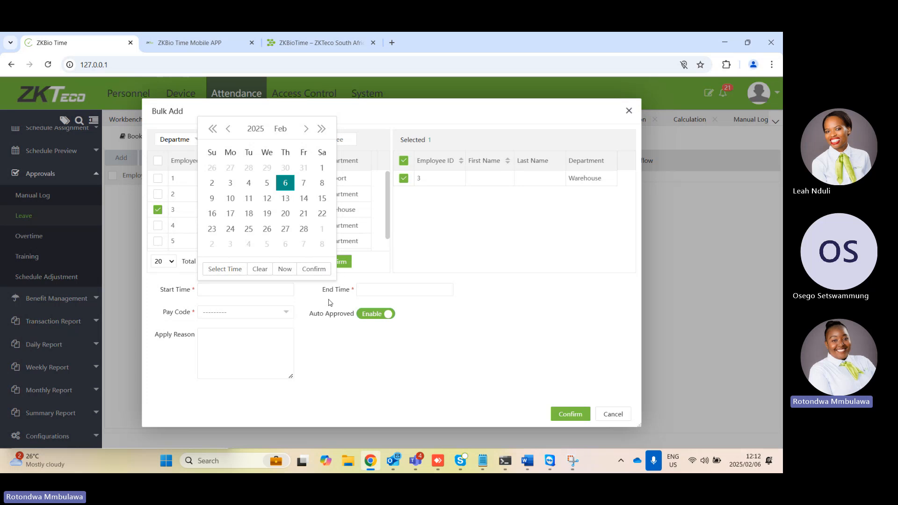
pyautogui.click(307, 273)
pyautogui.click(407, 289)
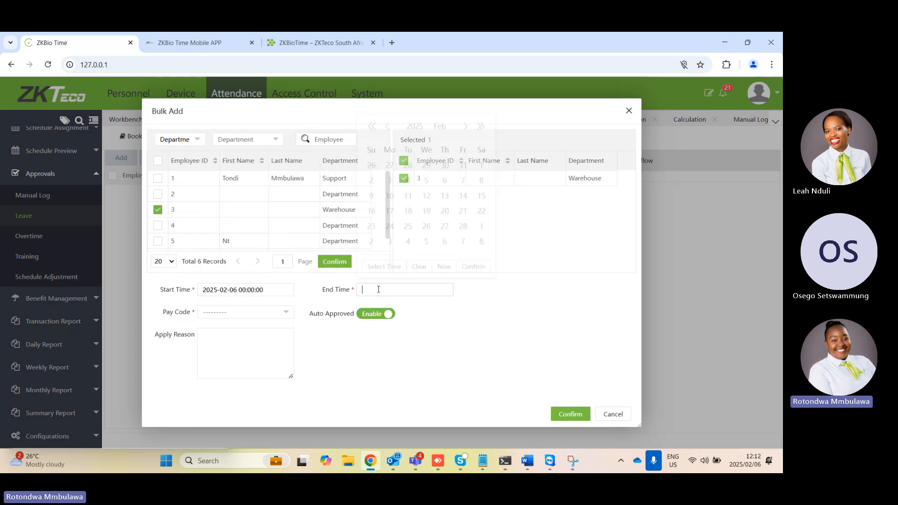
pyautogui.click(463, 183)
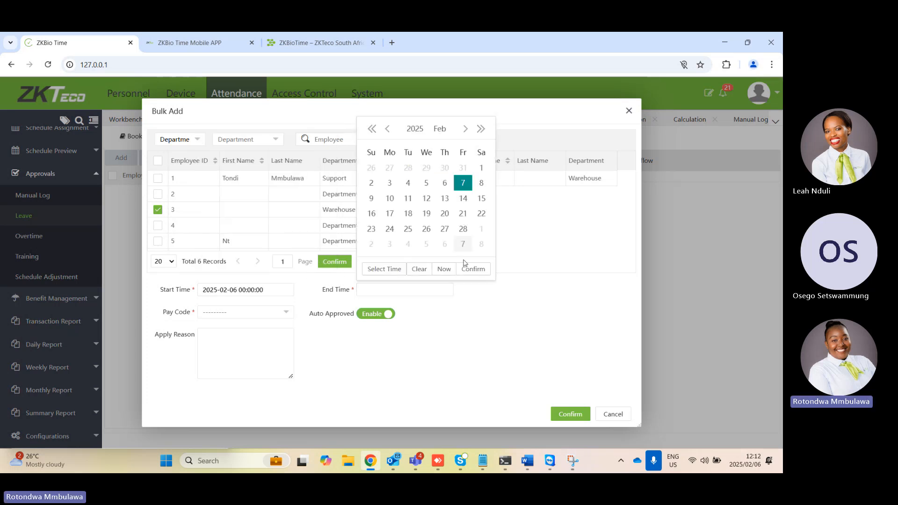
pyautogui.click(477, 268)
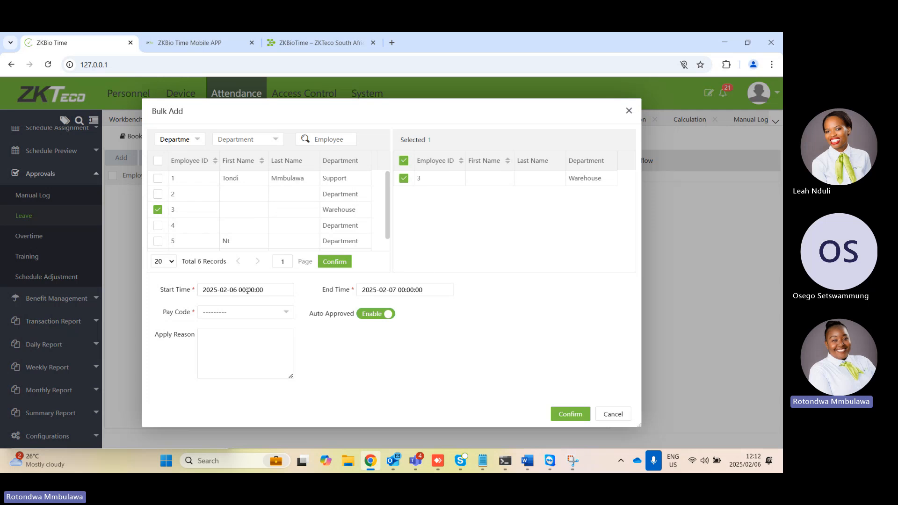
# Assign the Annual Leave pay code to the leave entry and save it
pyautogui.click(221, 320)
pyautogui.click(226, 341)
pyautogui.click(569, 417)
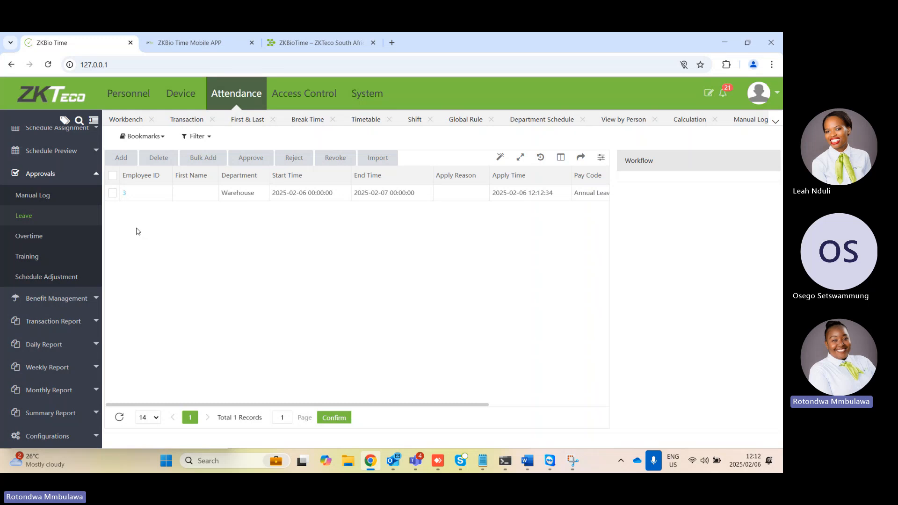
# View the overtime approvals, and add a leave group with code 1 named "test" under Benefit Management
pyautogui.click(38, 237)
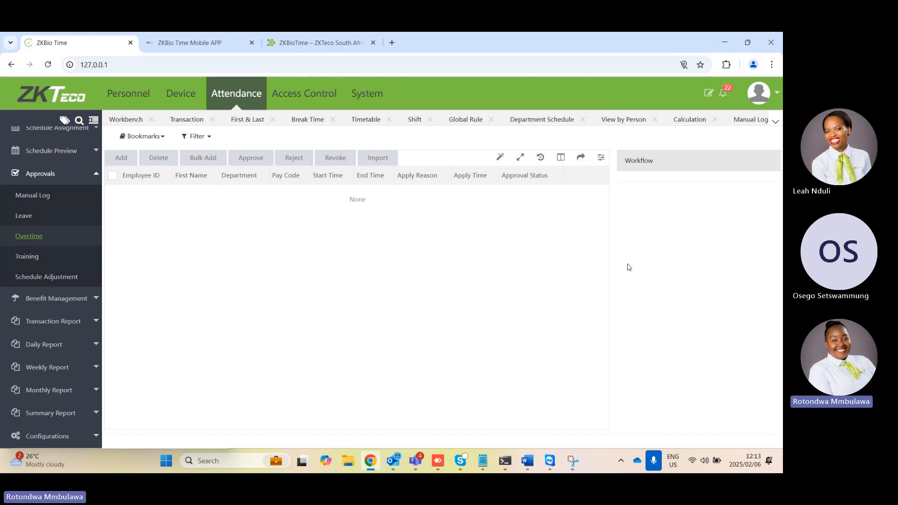
pyautogui.click(73, 299)
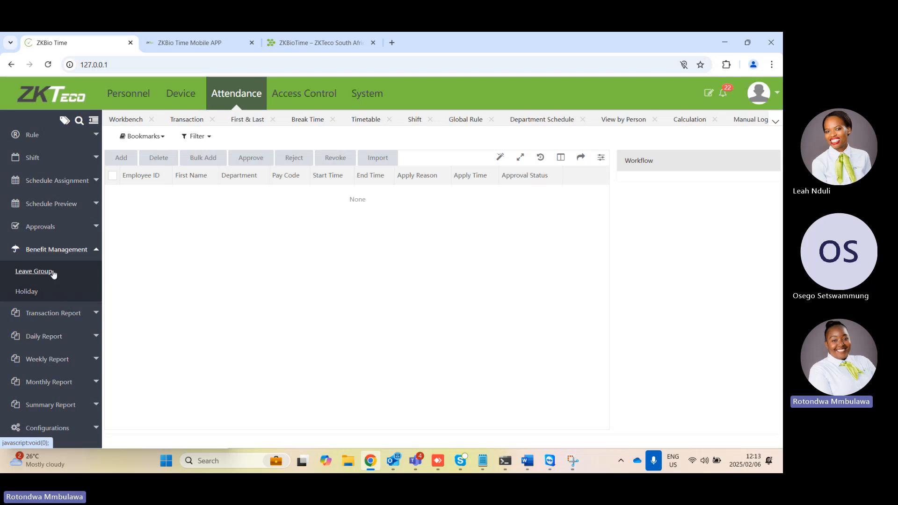
pyautogui.click(33, 271)
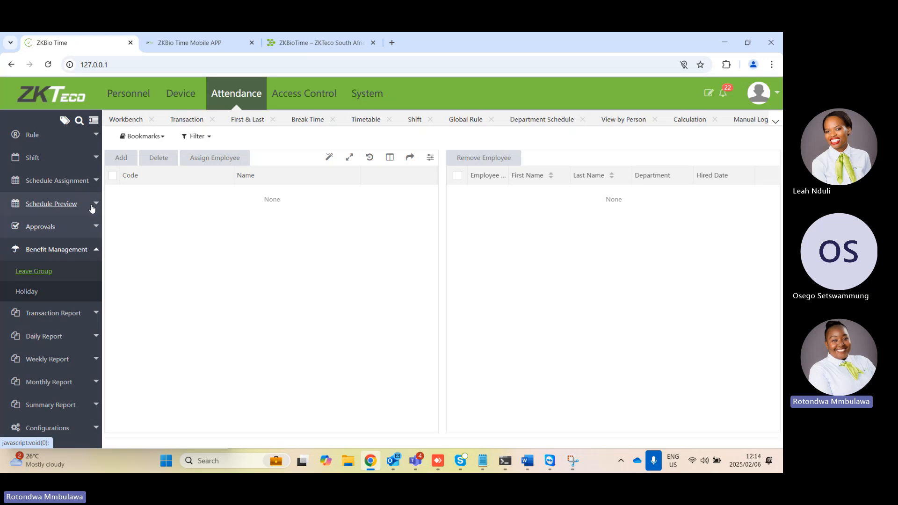
pyautogui.click(121, 159)
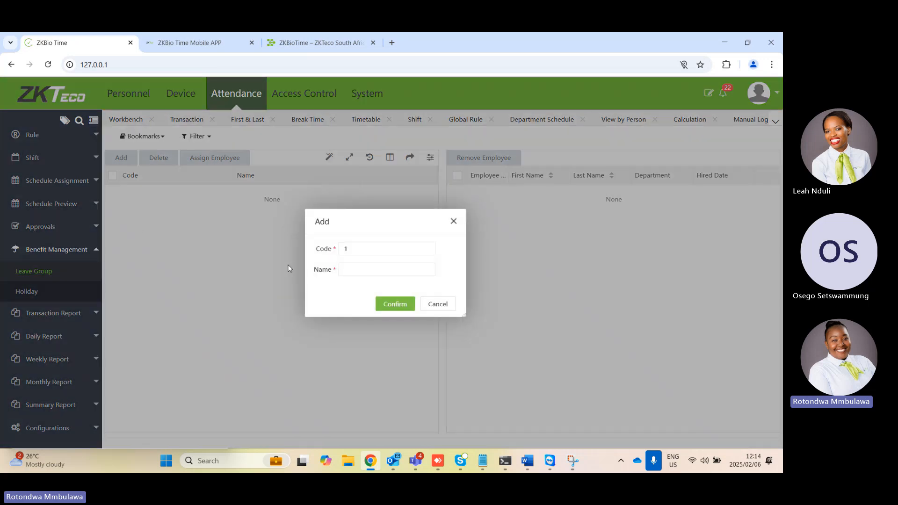
pyautogui.click(361, 270)
pyautogui.write('test')
pyautogui.click(398, 307)
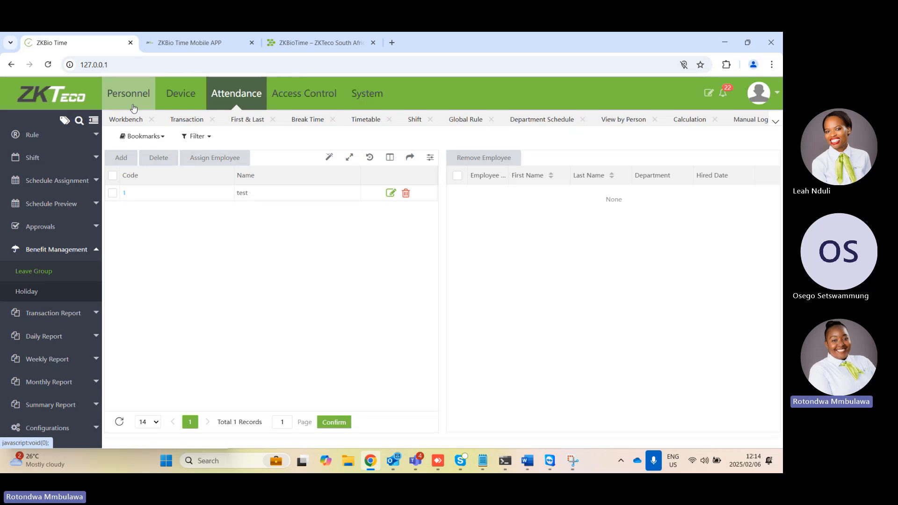
# Start adding a holiday named "Human rights day" under Benefit Management with the start date 2025-03-21
pyautogui.click(25, 293)
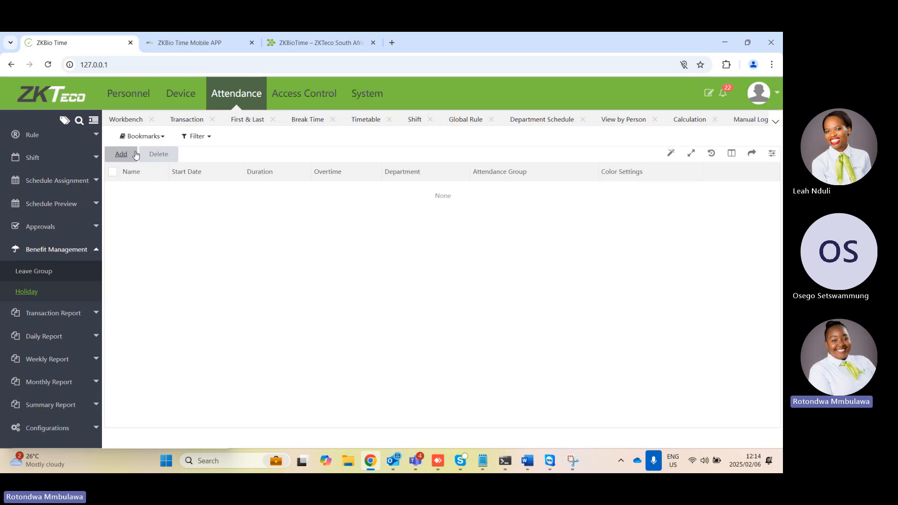
pyautogui.click(134, 158)
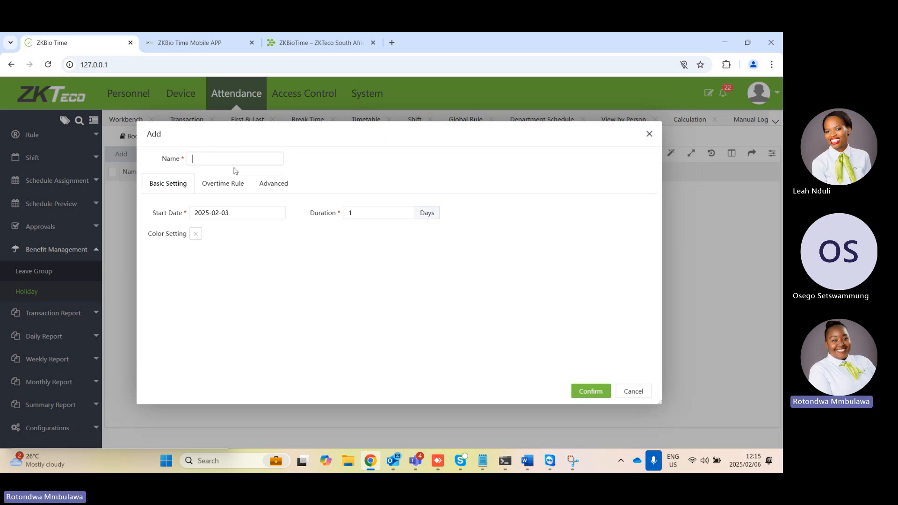
pyautogui.write('Human')
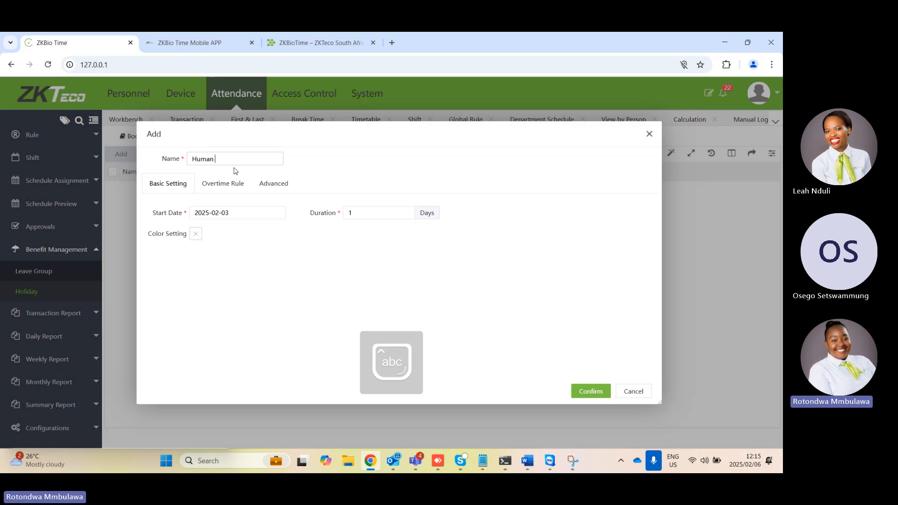
pyautogui.write(' rights ')
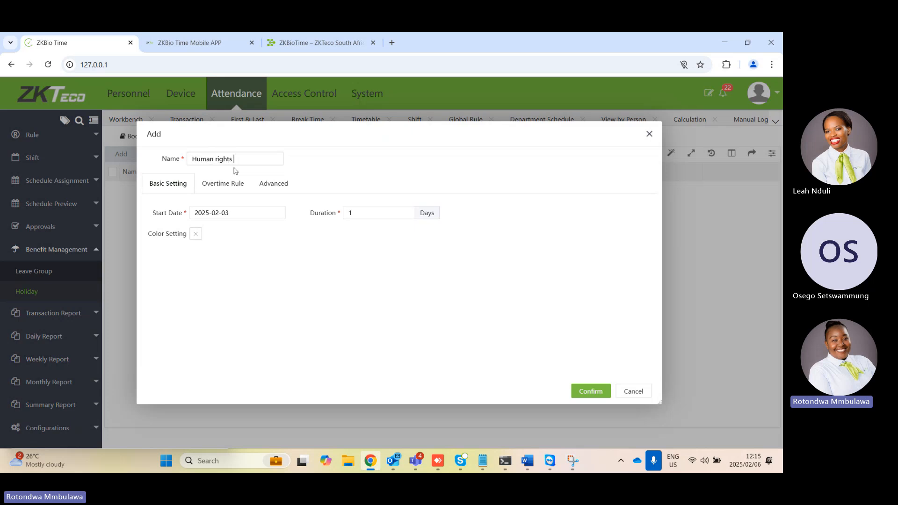
pyautogui.write('day')
pyautogui.click(222, 211)
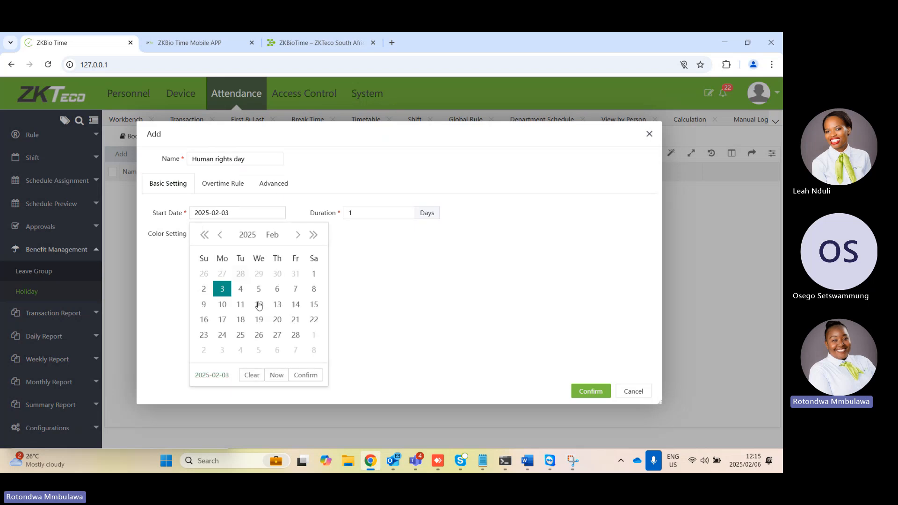
pyautogui.click(295, 235)
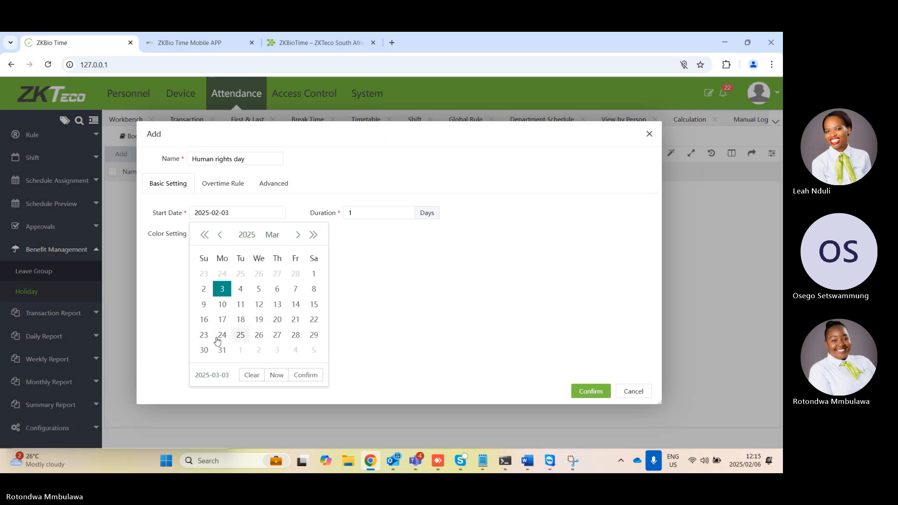
pyautogui.click(298, 322)
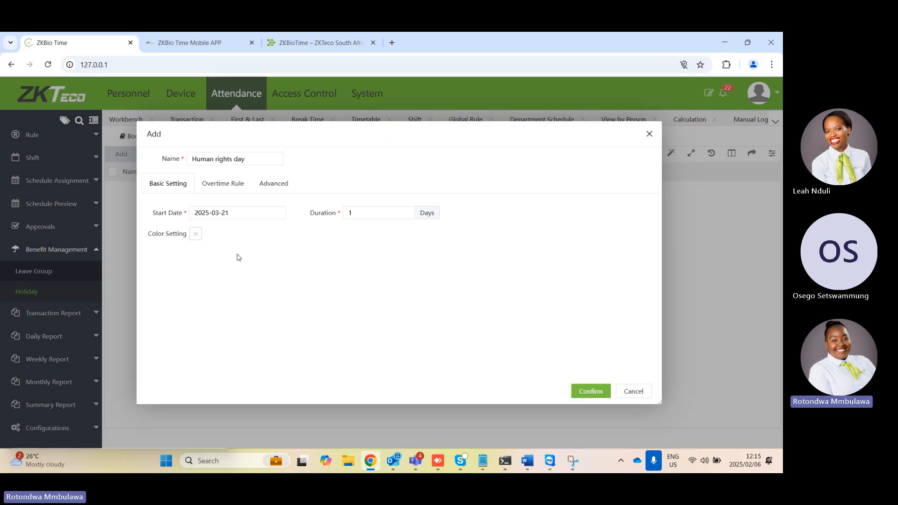
# Enable overtime for the Human rights day holiday and assign work hours from 0 to 8 to Holiday OT
pyautogui.click(228, 185)
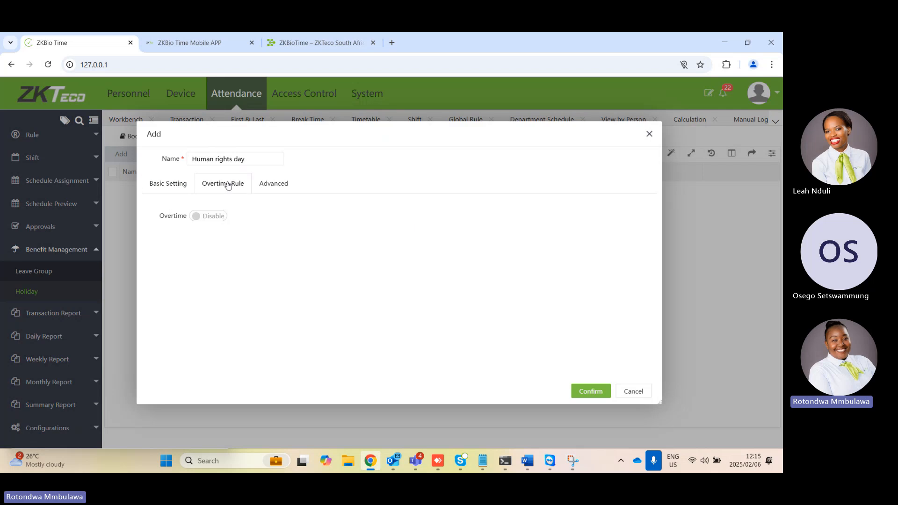
pyautogui.click(205, 217)
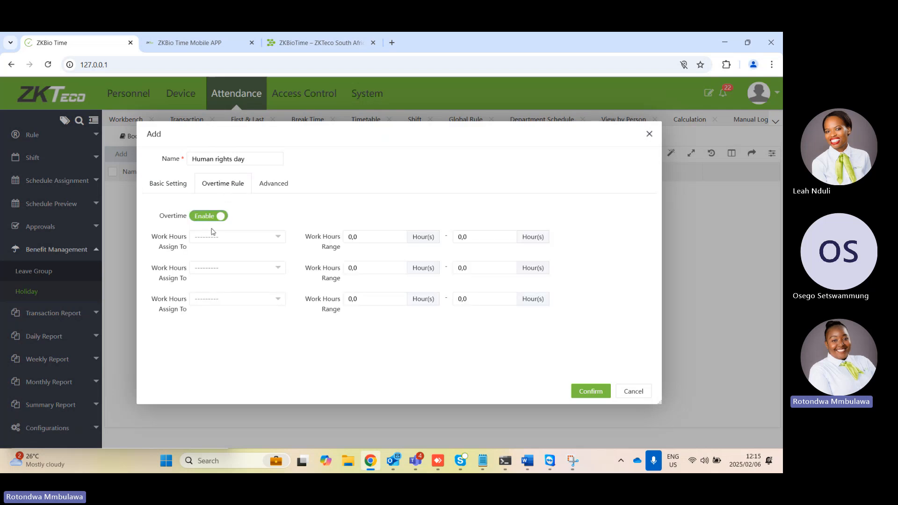
pyautogui.click(219, 236)
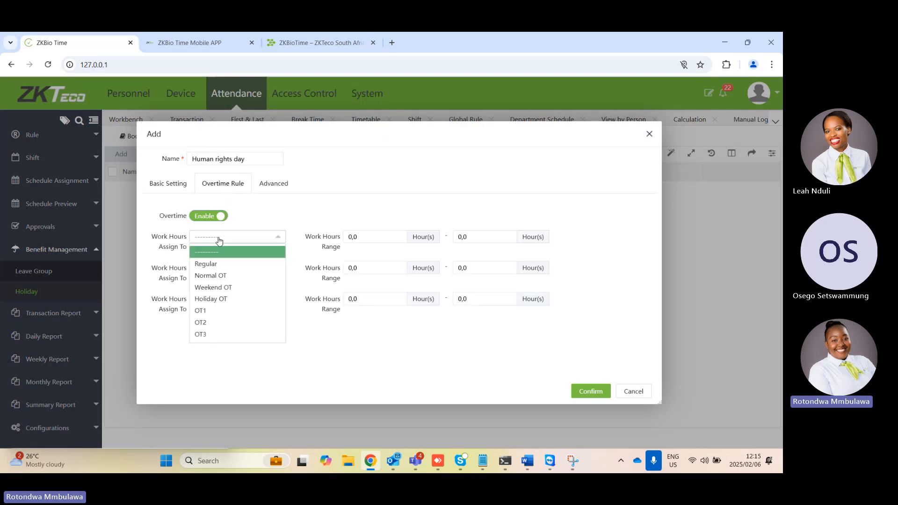
pyautogui.click(217, 302)
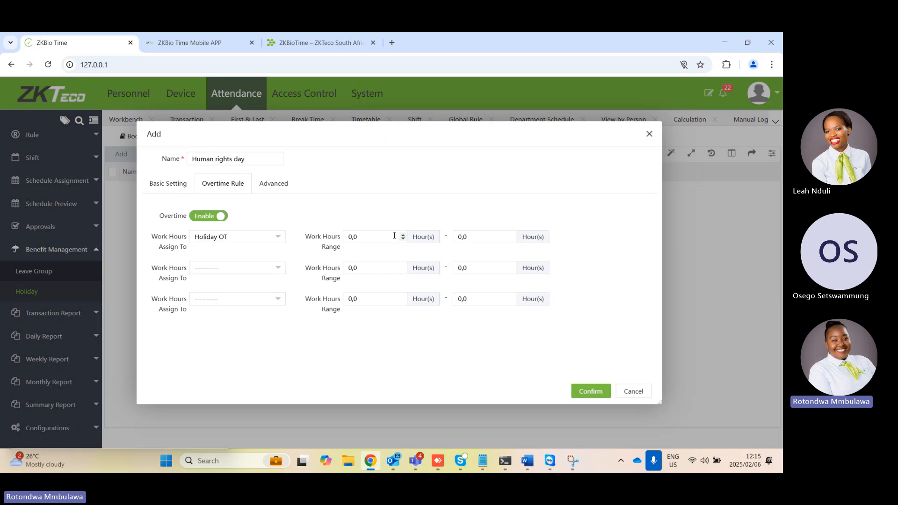
pyautogui.click(357, 239)
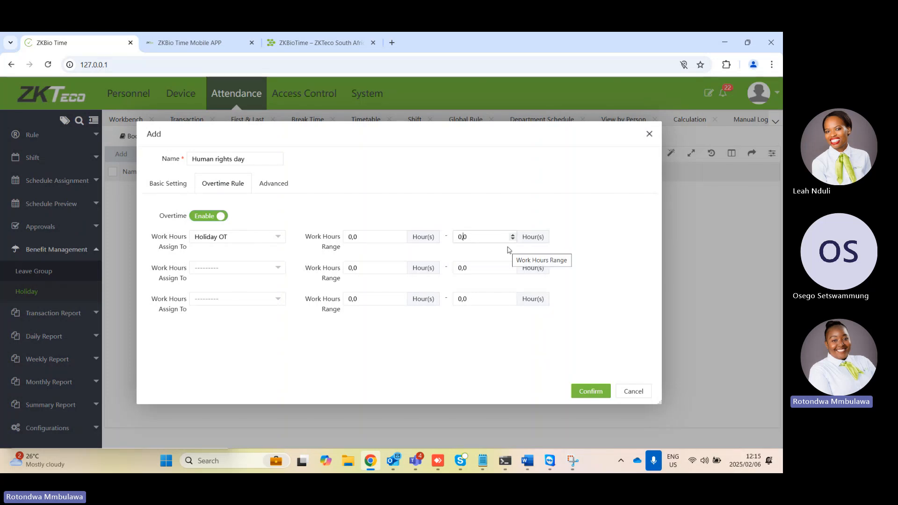
pyautogui.press('BackSpace')
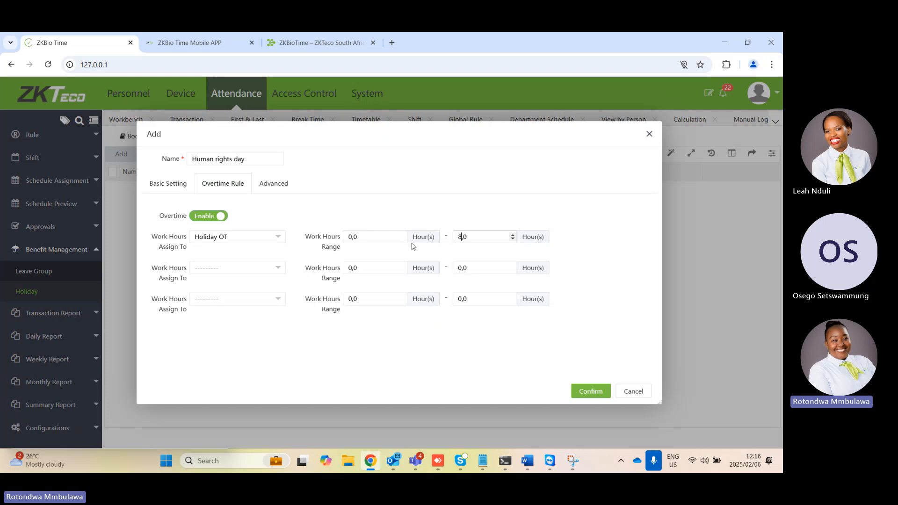
pyautogui.click(460, 237)
# Apply the Human rights day holiday to the Support department and save it
pyautogui.click(284, 187)
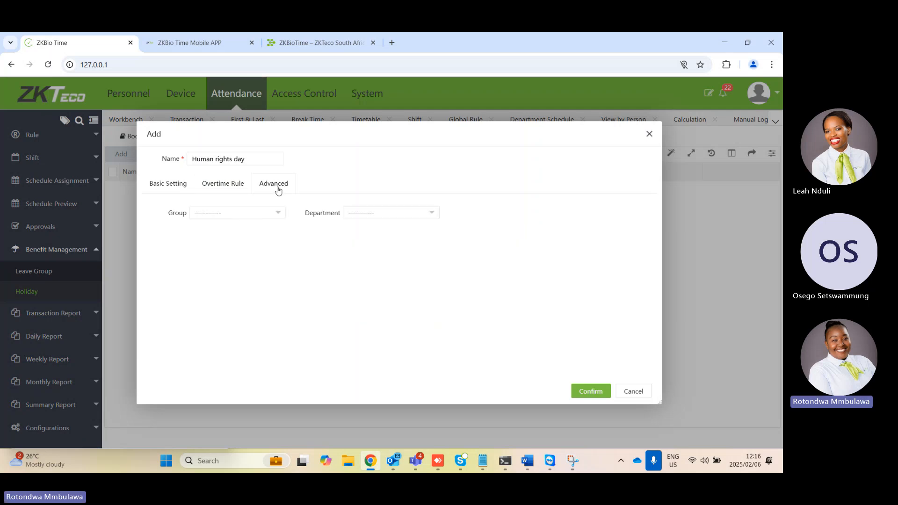
pyautogui.click(361, 220)
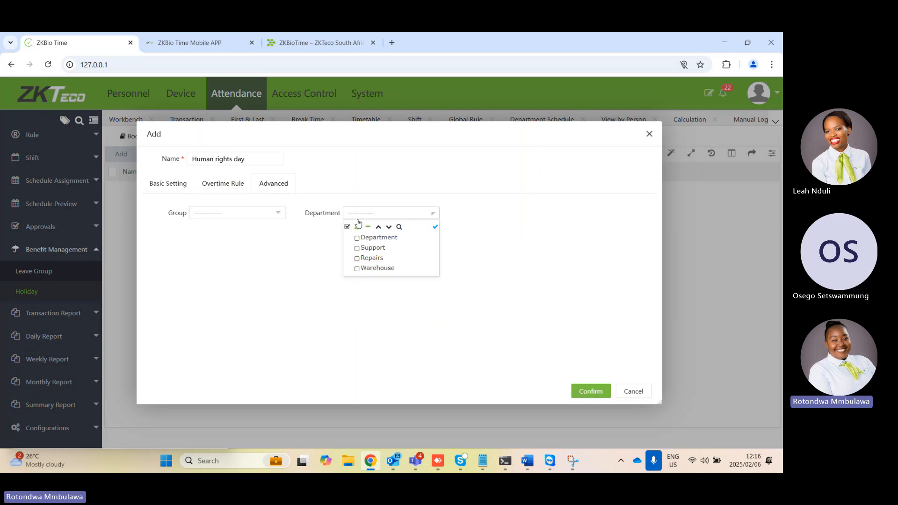
pyautogui.click(363, 254)
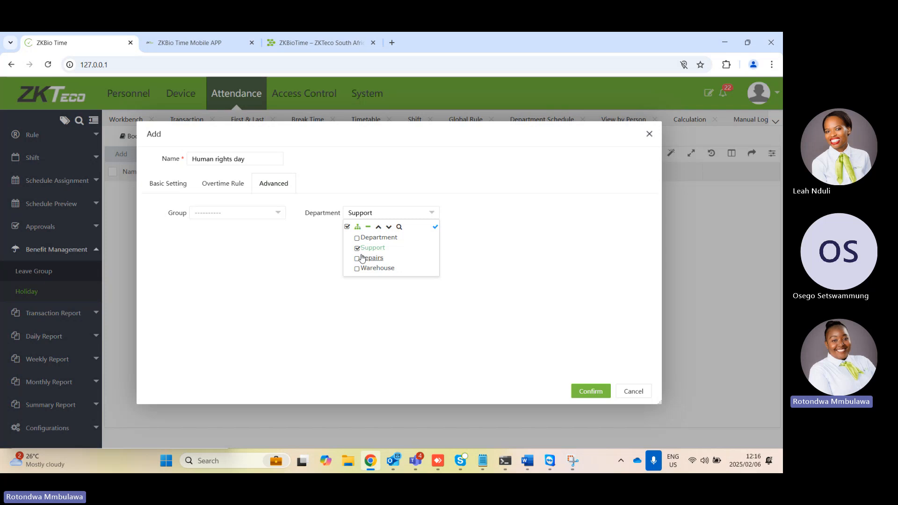
pyautogui.click(436, 227)
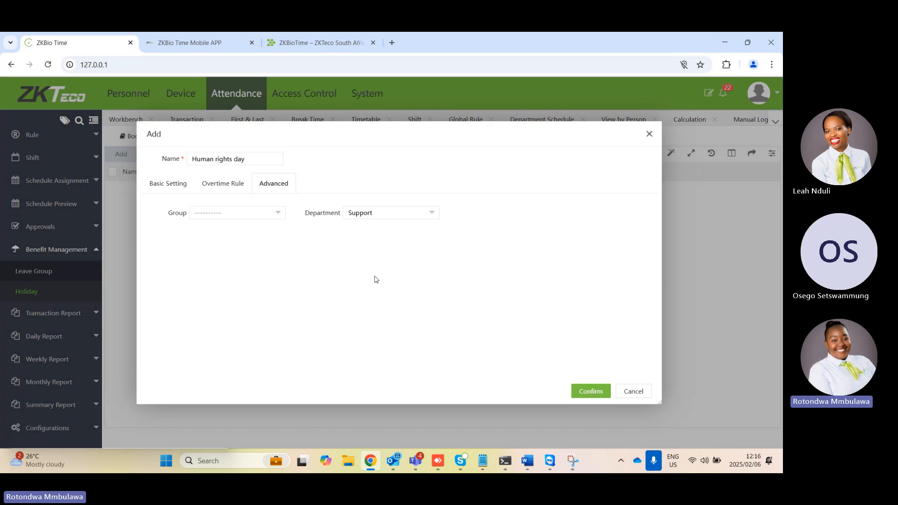
pyautogui.click(591, 392)
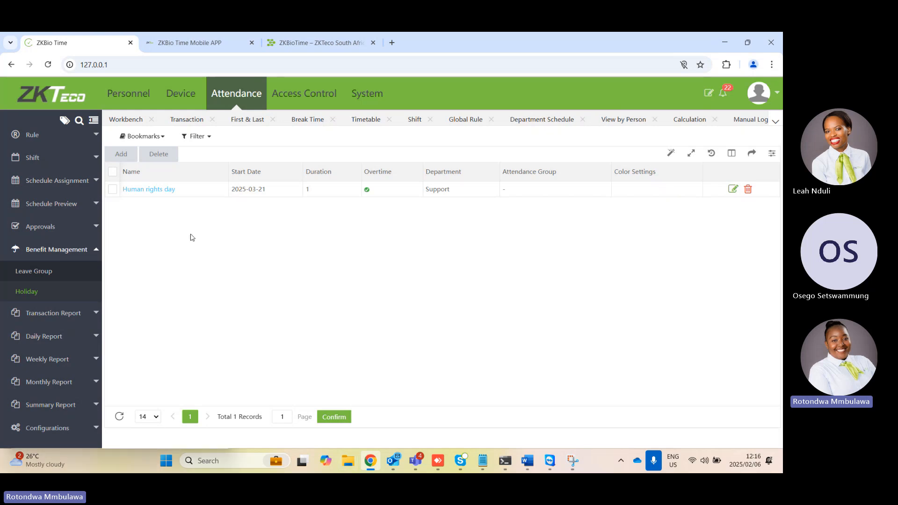
# Enable Holiday Overtime in the overtime rule of the attendance Global Rule
pyautogui.click(37, 136)
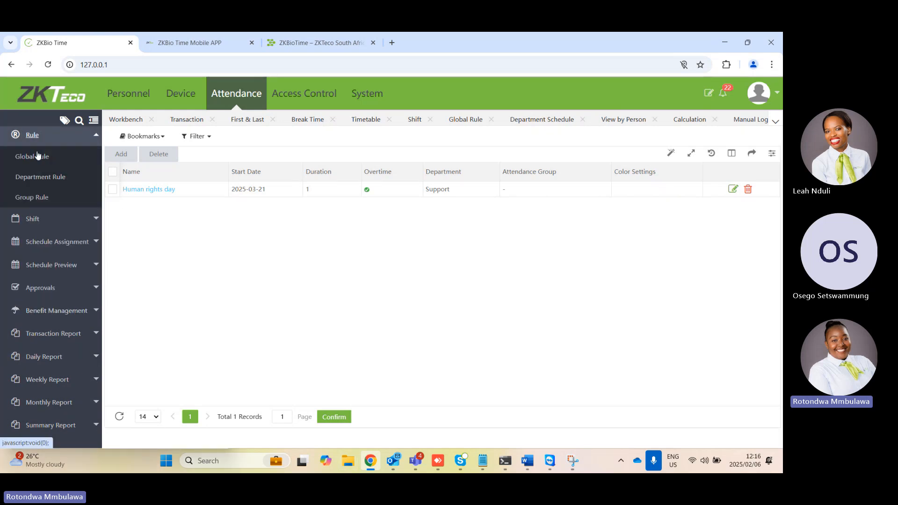
pyautogui.click(37, 159)
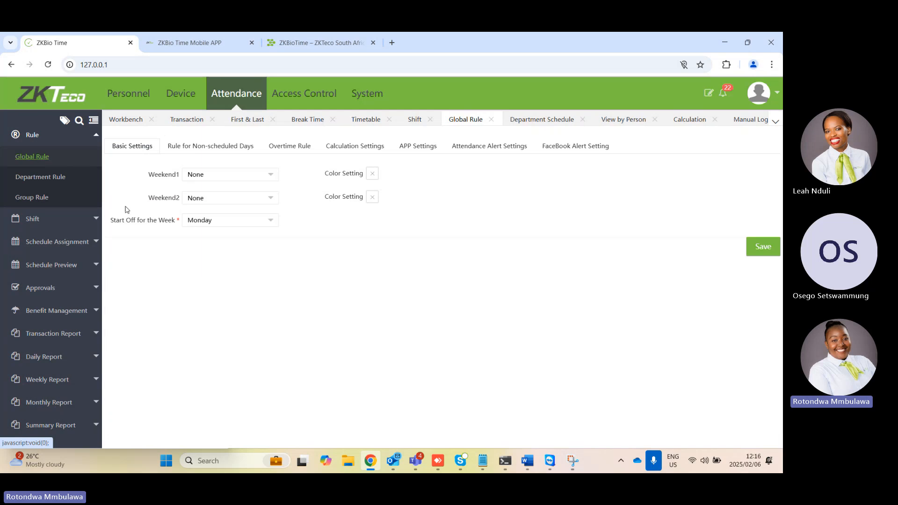
pyautogui.click(280, 147)
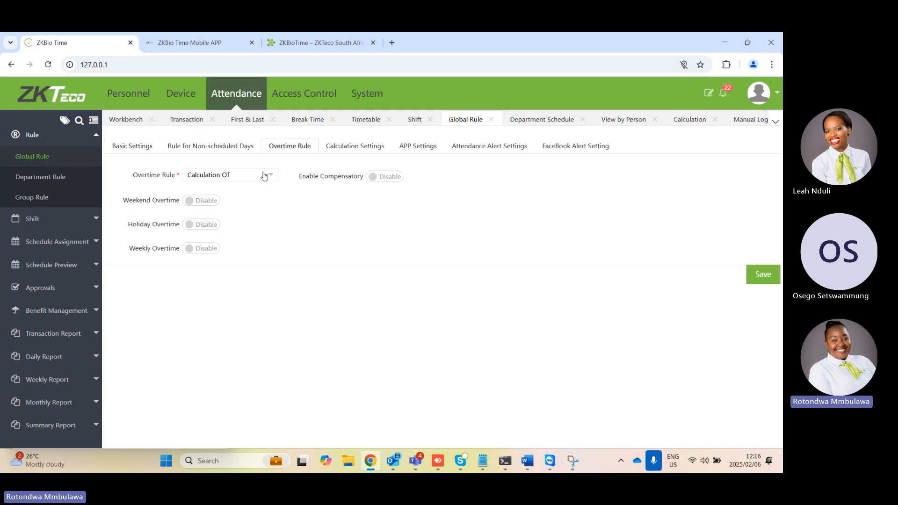
pyautogui.click(197, 228)
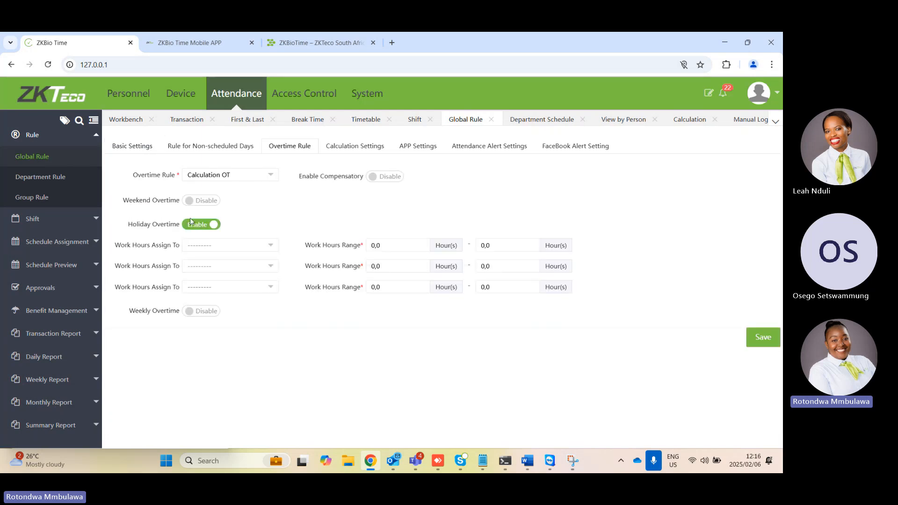
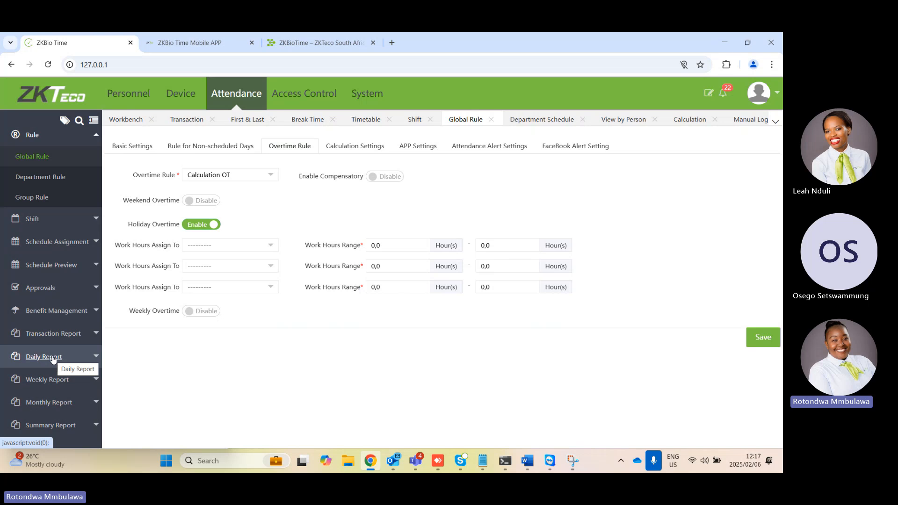
# Open the Total Time Card daily report and show the records of the Support department
pyautogui.scroll(-1, 29, 299)
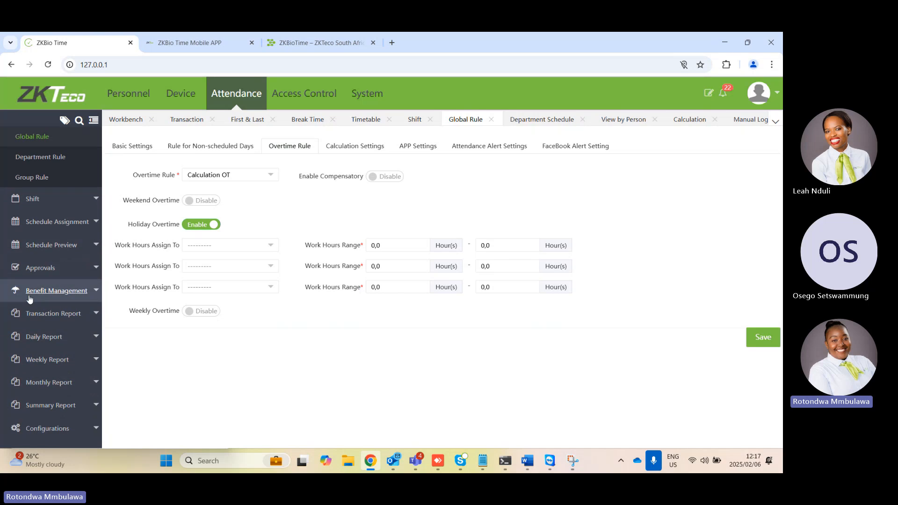
pyautogui.click(58, 313)
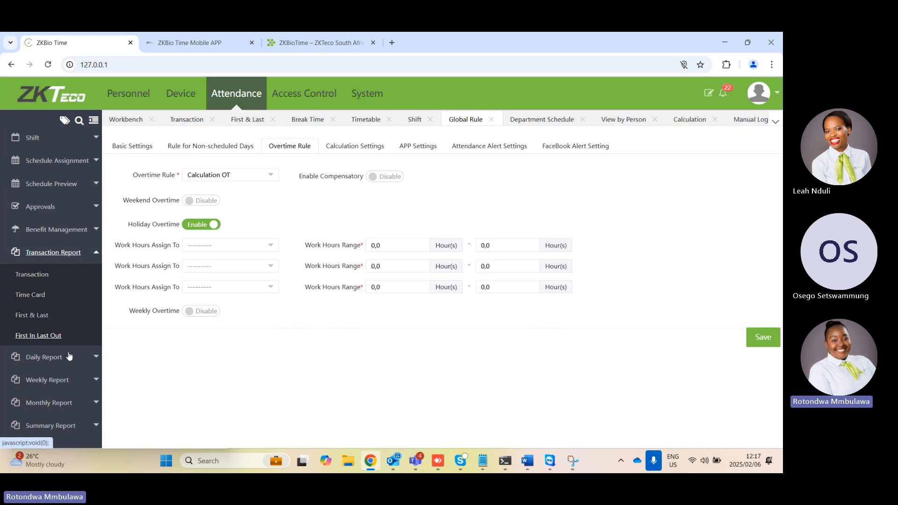
pyautogui.scroll(-1, 66, 357)
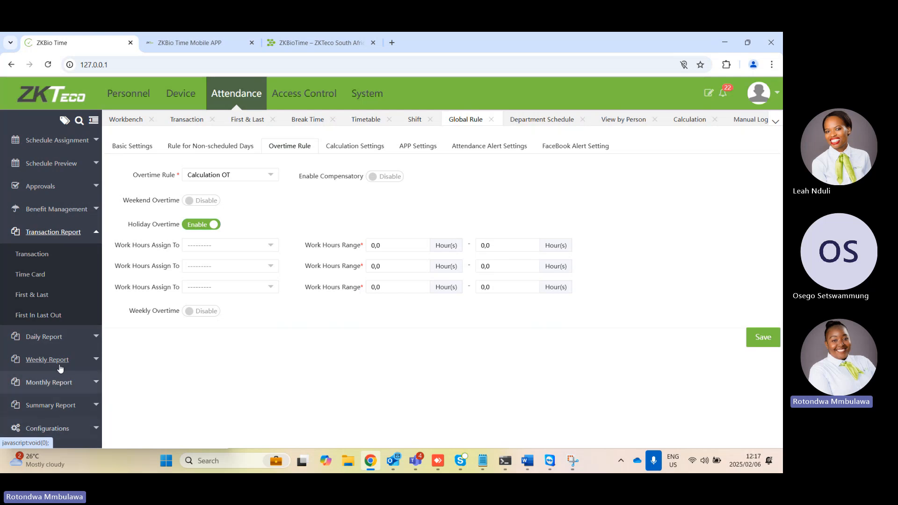
pyautogui.click(60, 347)
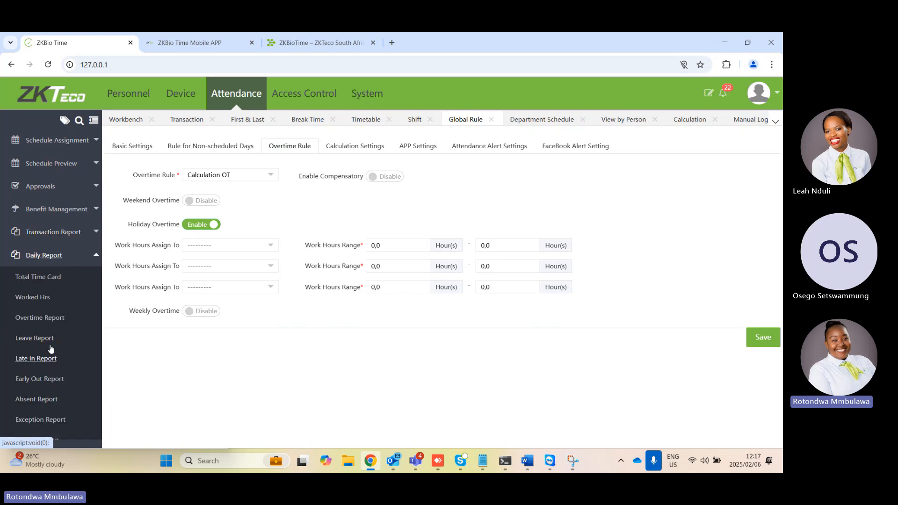
pyautogui.scroll(-2, 63, 369)
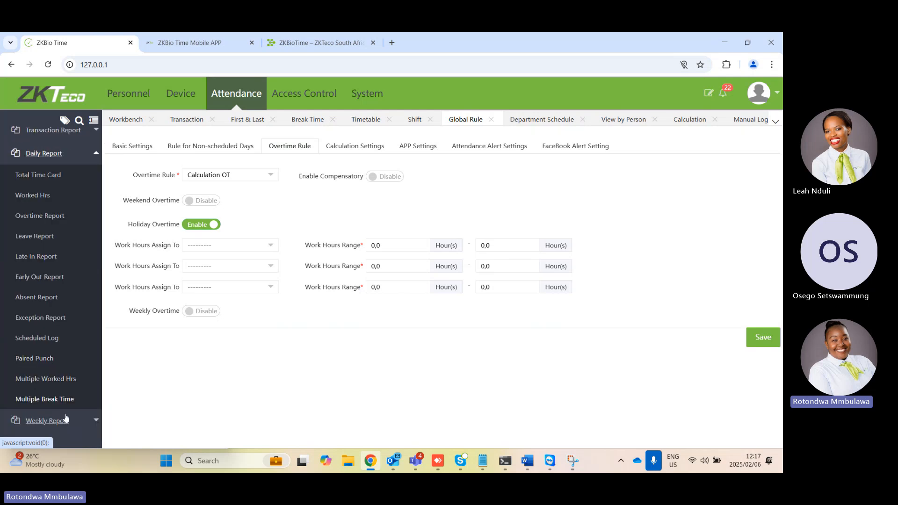
pyautogui.scroll(-3, 66, 412)
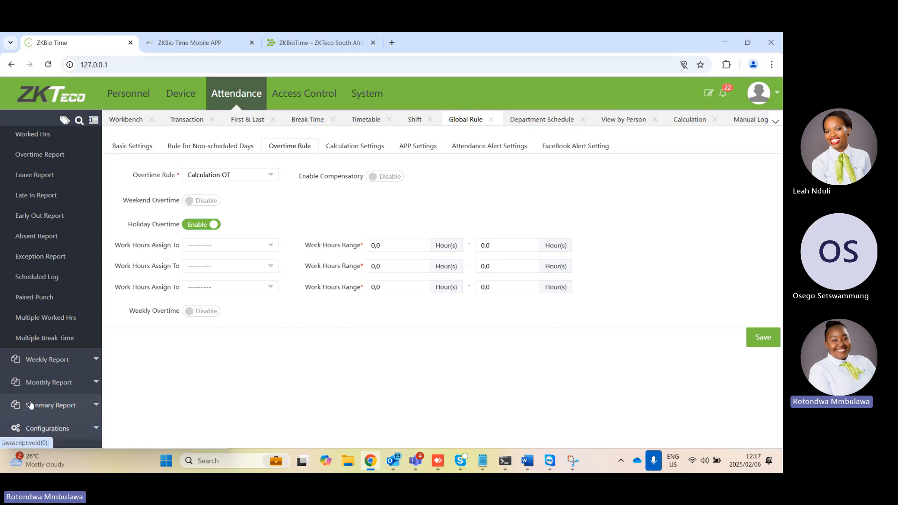
pyautogui.scroll(7, 65, 272)
pyautogui.scroll(-3, 66, 281)
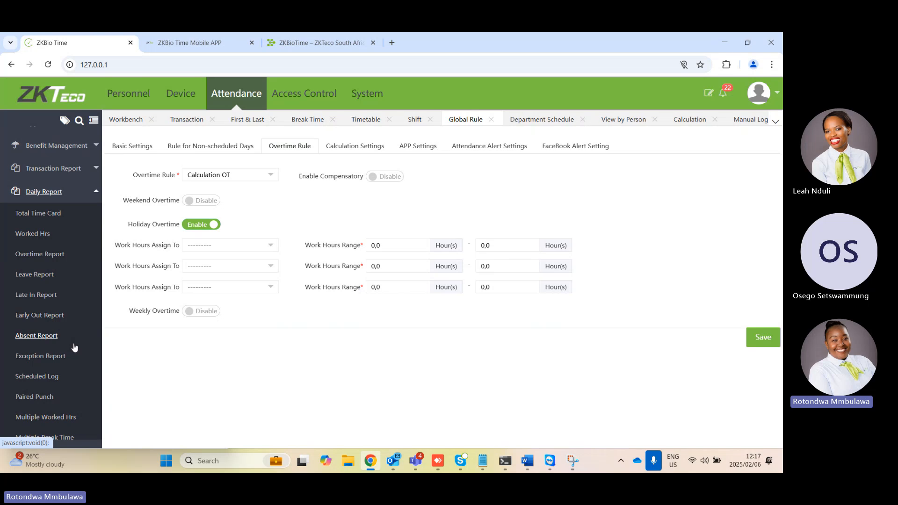
pyautogui.click(40, 217)
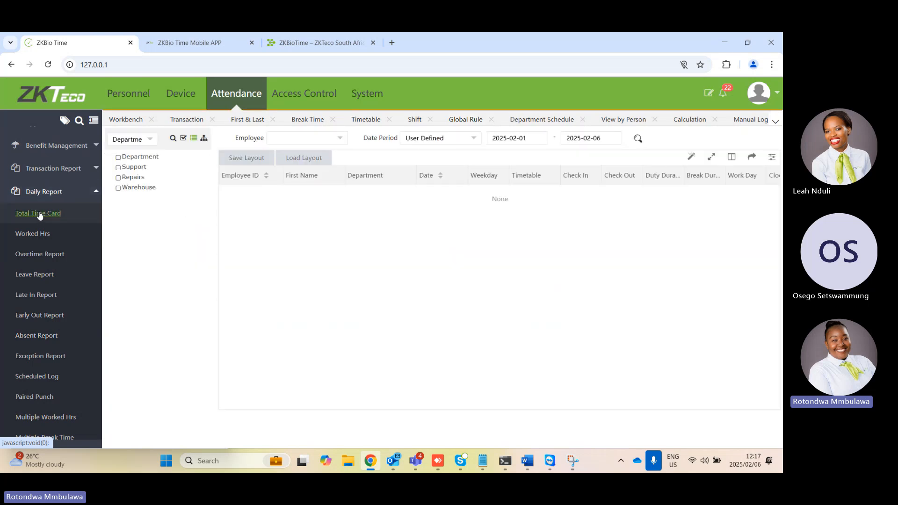
pyautogui.click(146, 170)
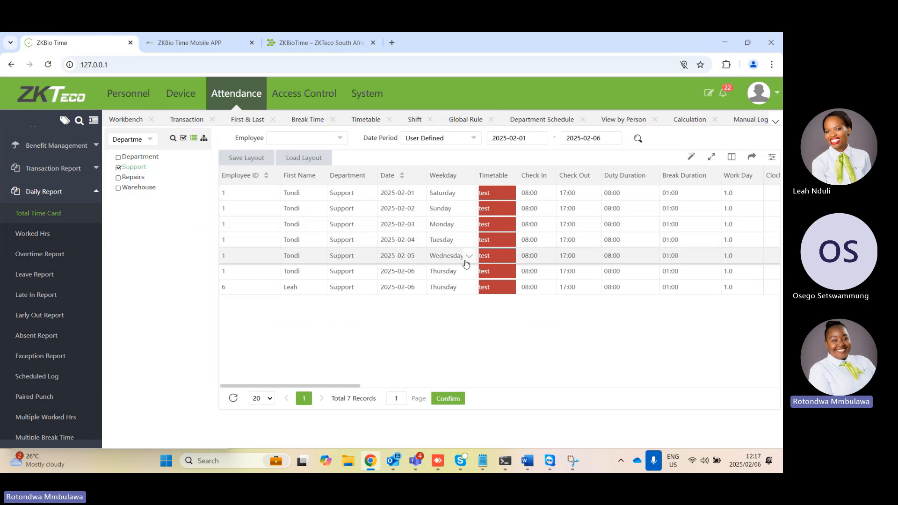
# Set the time card report's start date to 2025-01-01 and look through both pages of records
pyautogui.click(534, 136)
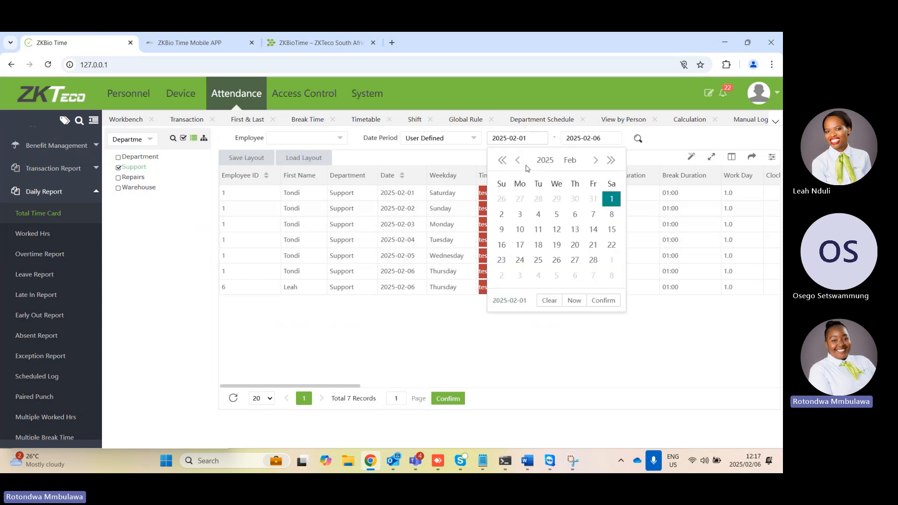
pyautogui.click(515, 161)
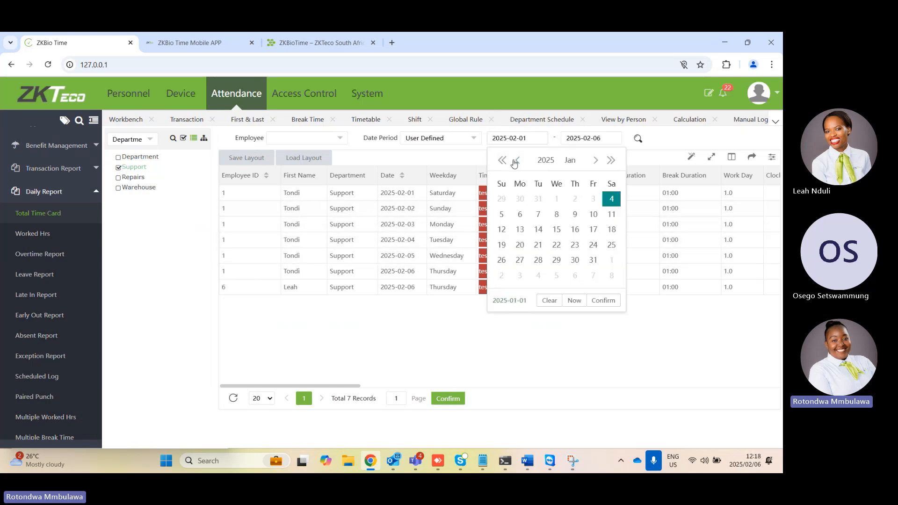
pyautogui.click(549, 197)
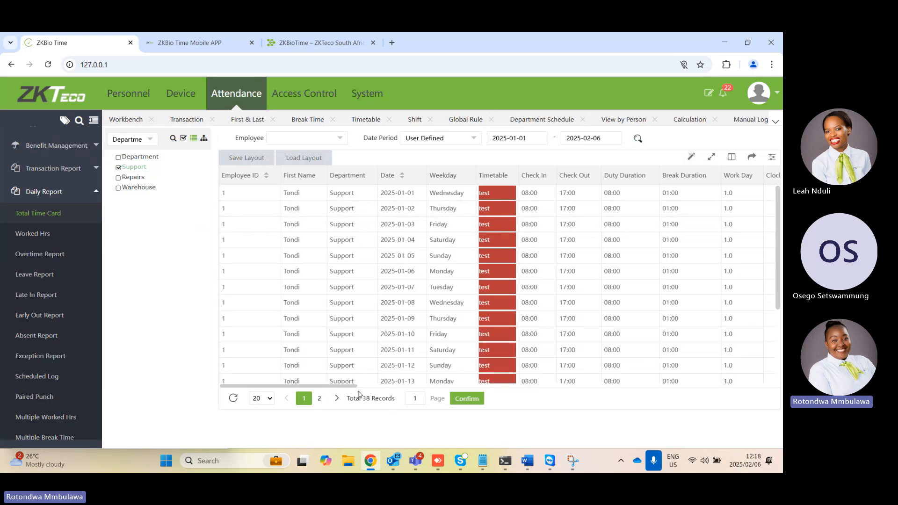
pyautogui.moveTo(356, 386); pyautogui.dragTo(386, 395)
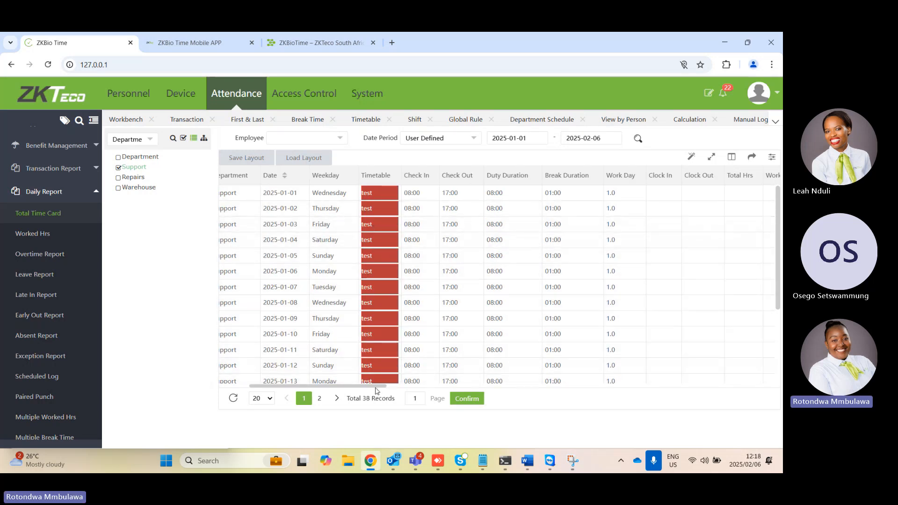
pyautogui.scroll(-3, 383, 382)
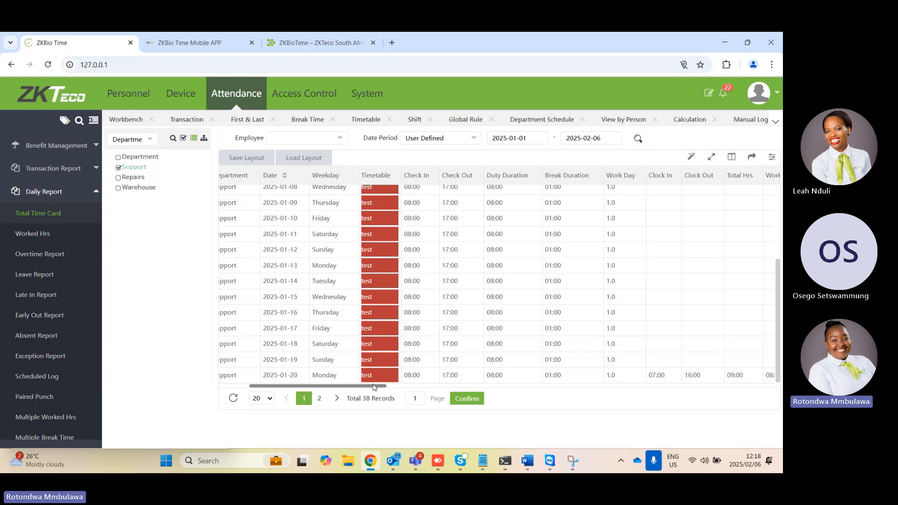
pyautogui.click(320, 398)
pyautogui.scroll(-3, 403, 351)
pyautogui.scroll(2, 403, 352)
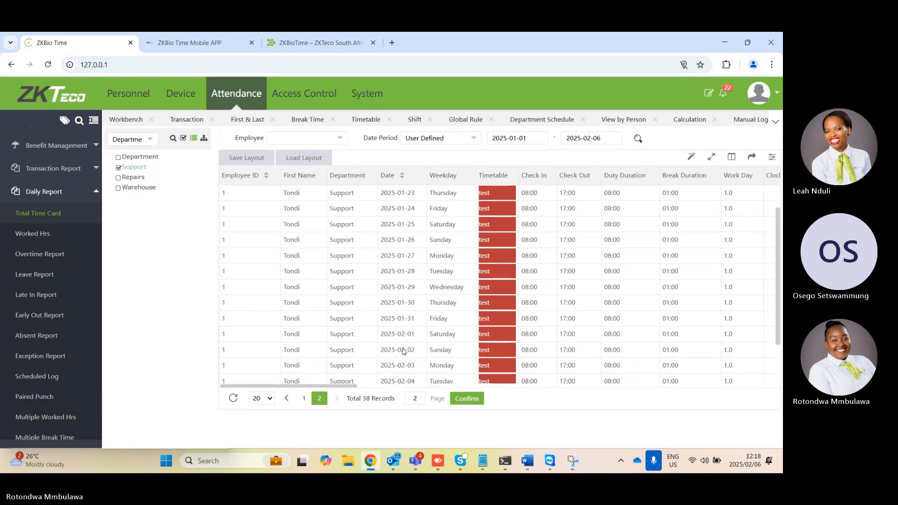
pyautogui.click(304, 398)
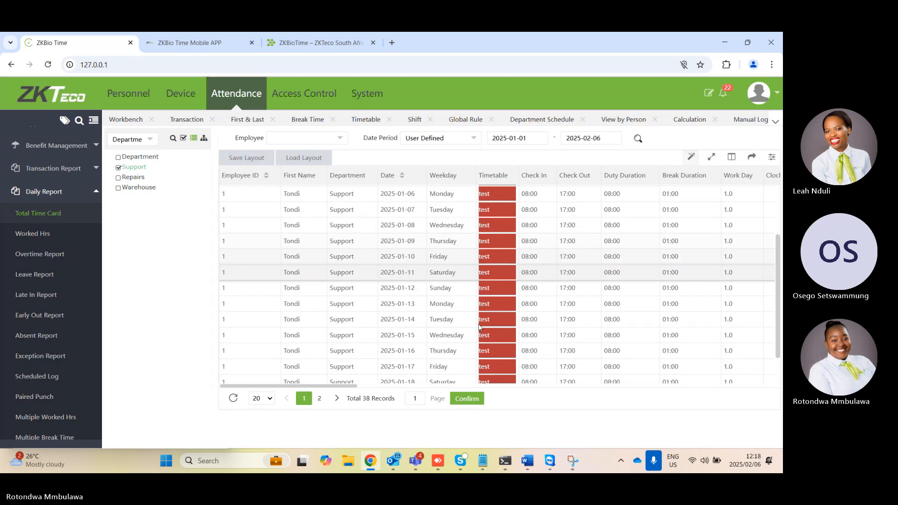
pyautogui.scroll(-3, 478, 330)
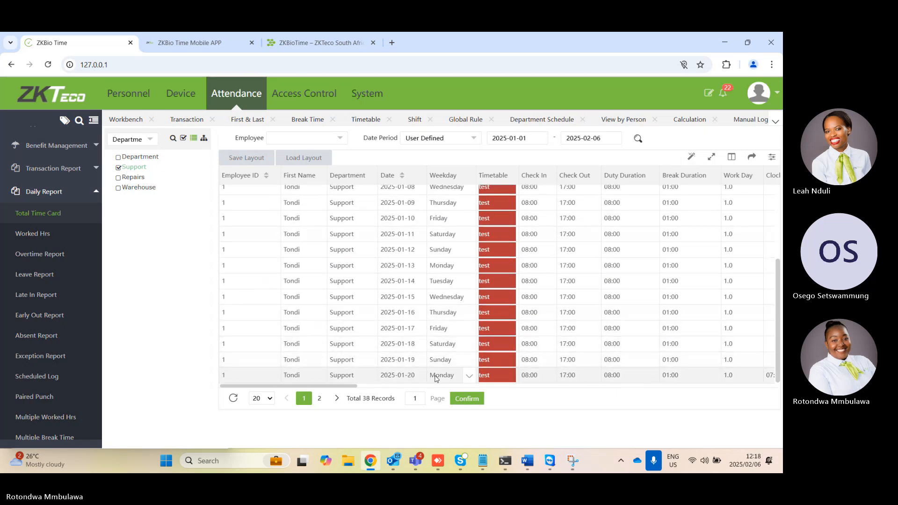
# Set the report's start date to 2024-12-20 and refresh the Support department's time card records
pyautogui.click(523, 139)
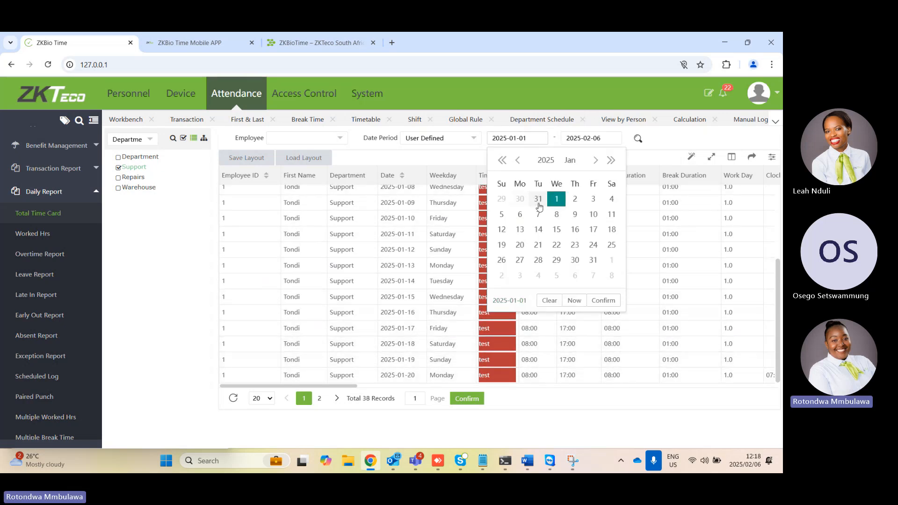
pyautogui.click(518, 161)
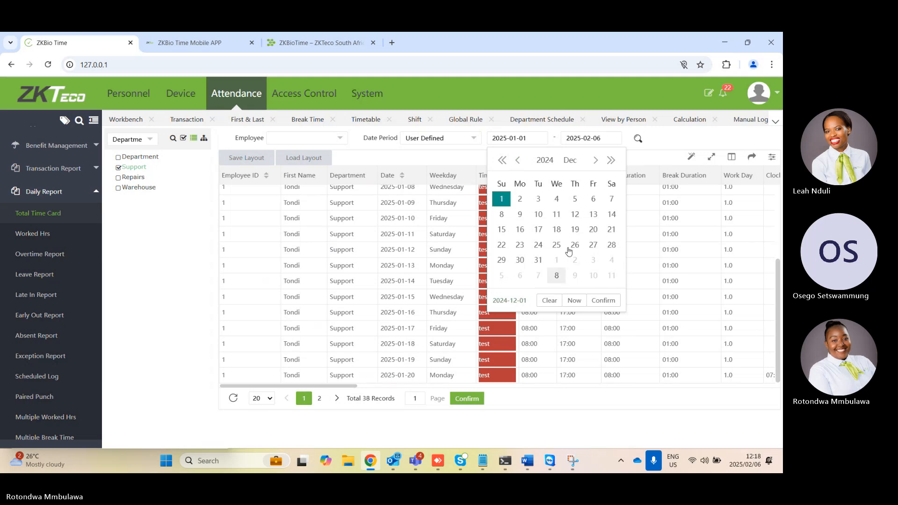
pyautogui.click(592, 231)
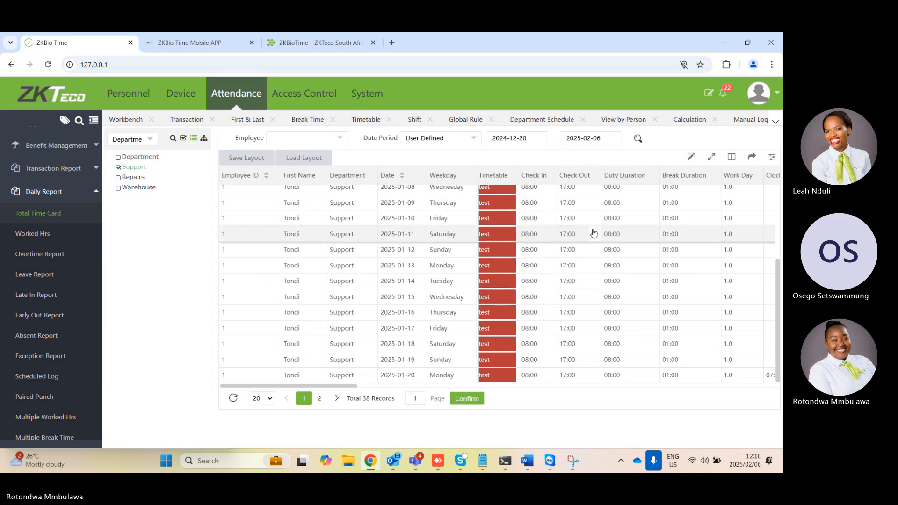
pyautogui.click(637, 140)
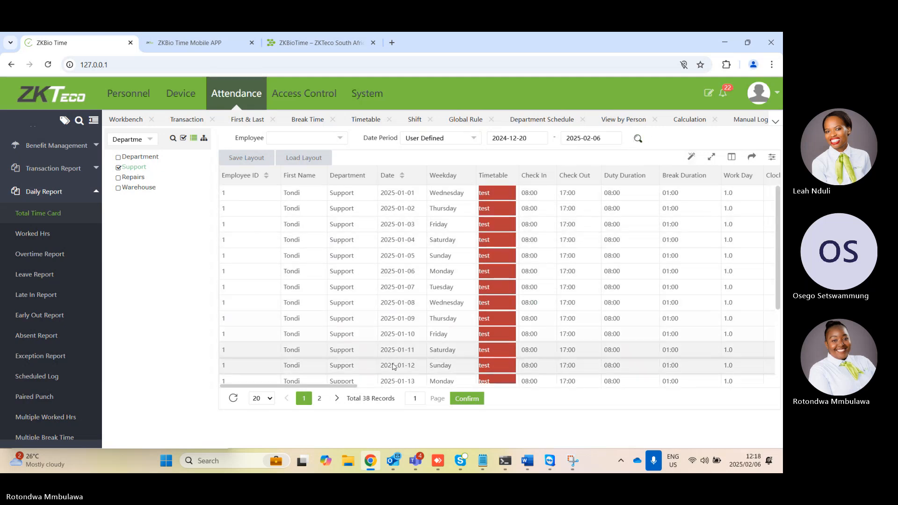
pyautogui.moveTo(353, 388)
pyautogui.mouseDown()
pyautogui.moveTo(466, 387)
pyautogui.moveTo(358, 384)
pyautogui.mouseUp()
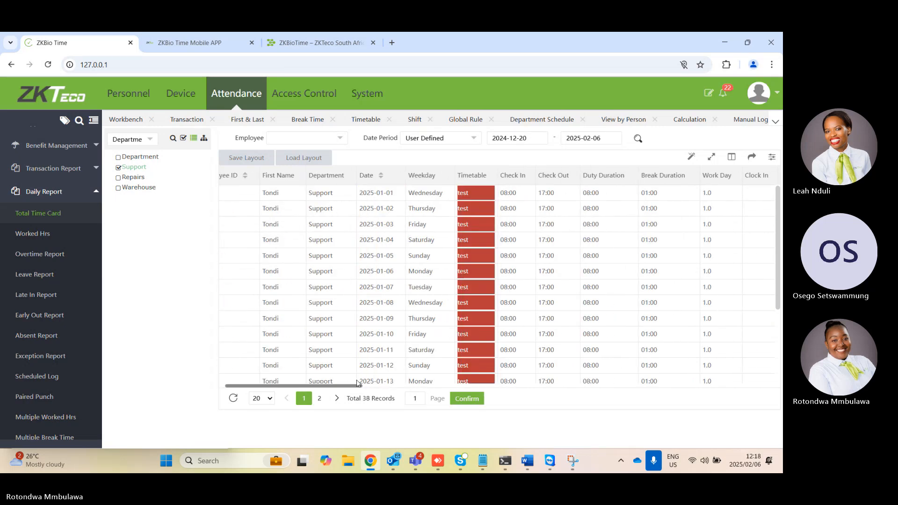
# Show the Support department's time card records starting from 2025-01-20 and examine their clock, break, absence and overtime columns
pyautogui.click(520, 139)
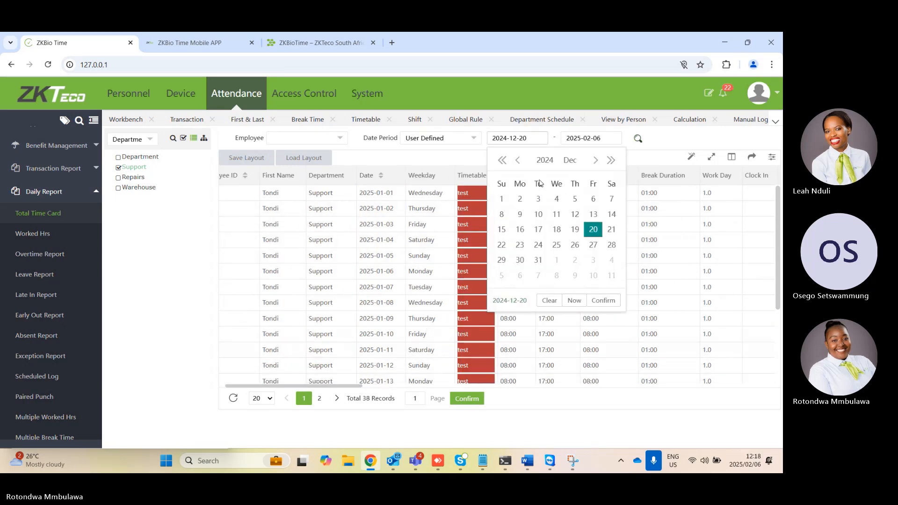
pyautogui.click(596, 161)
pyautogui.click(596, 160)
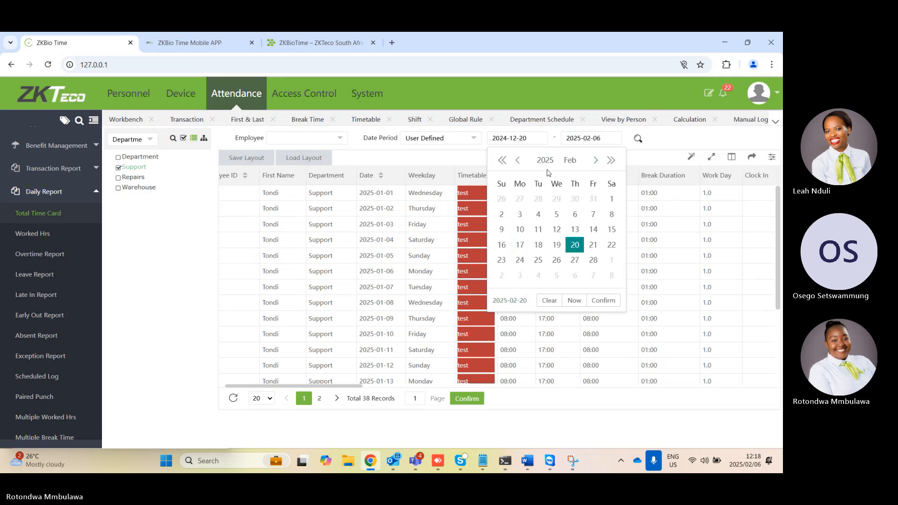
pyautogui.click(519, 160)
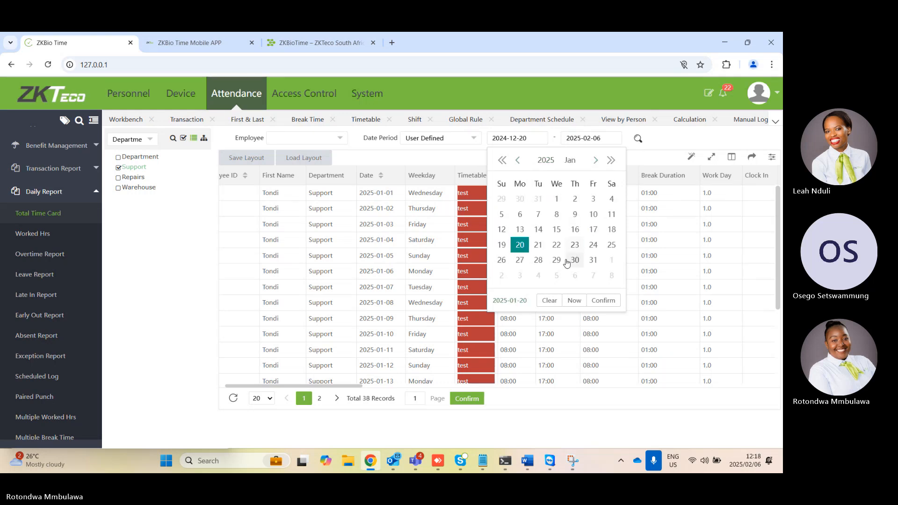
pyautogui.click(520, 245)
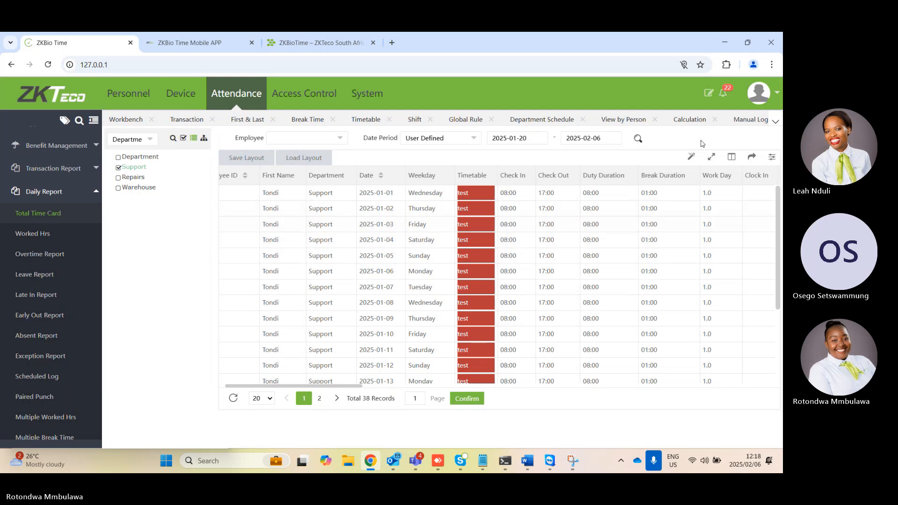
pyautogui.click(638, 139)
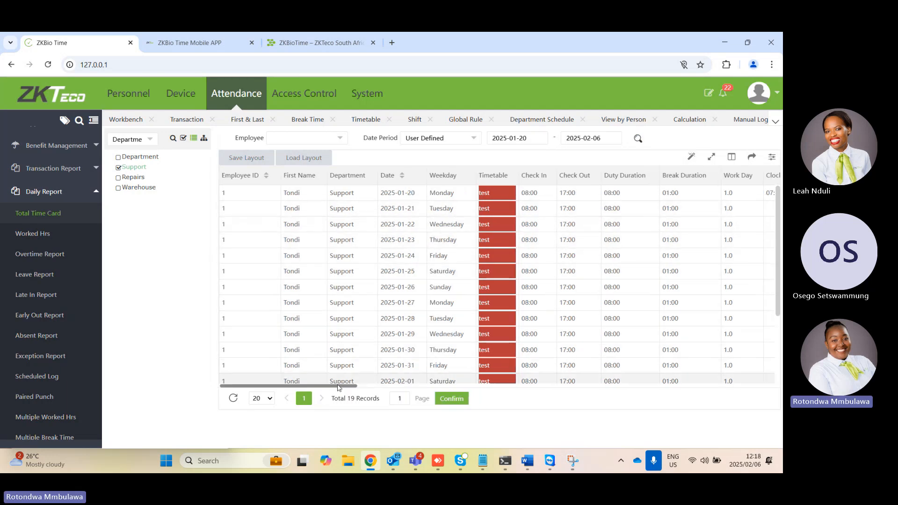
pyautogui.moveTo(351, 386); pyautogui.dragTo(435, 387)
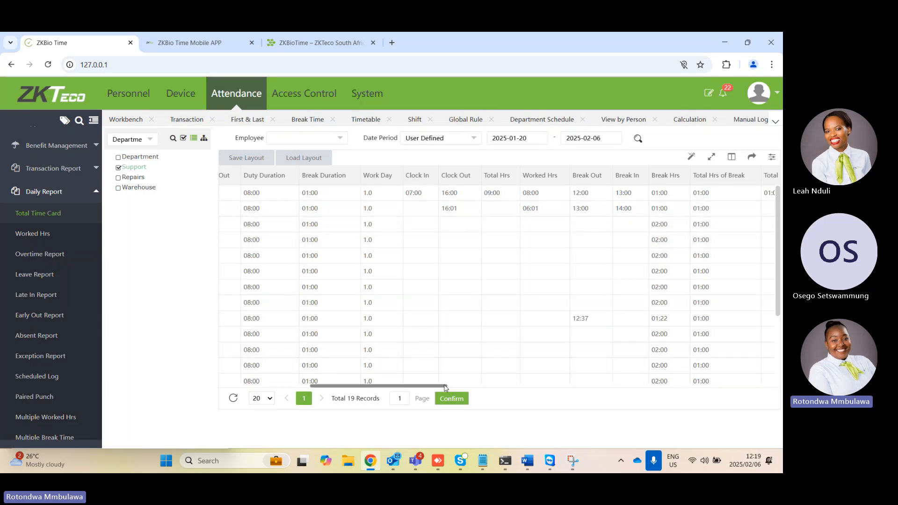
pyautogui.moveTo(445, 387); pyautogui.dragTo(635, 401)
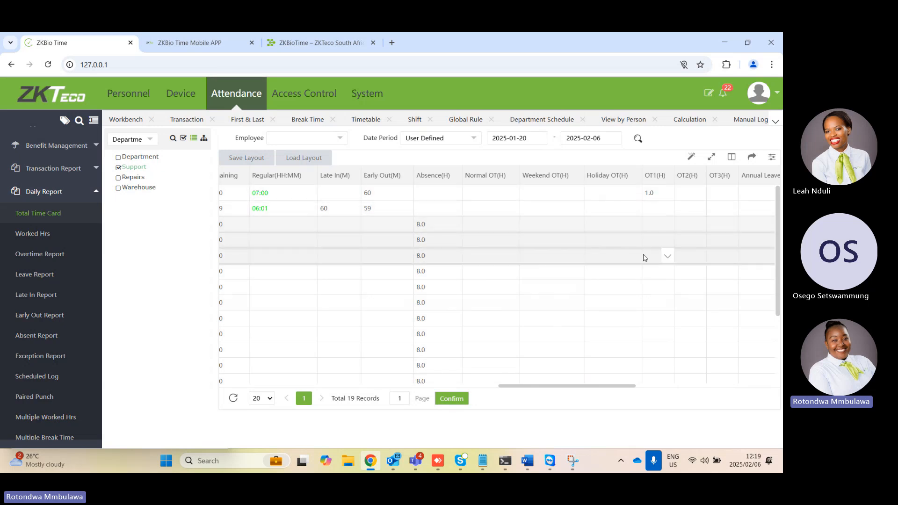
pyautogui.hscroll(1, 502, 336)
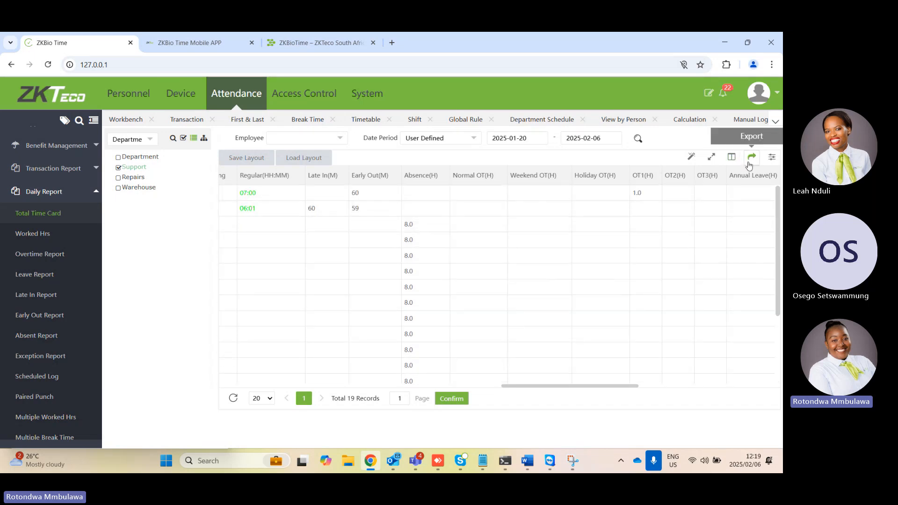
# Hide the Annual, Sick, Casual, Maternity, Compassionate and Compensatory Leave, Business Trip and Compensatory columns in the Total Time Card report
pyautogui.click(732, 159)
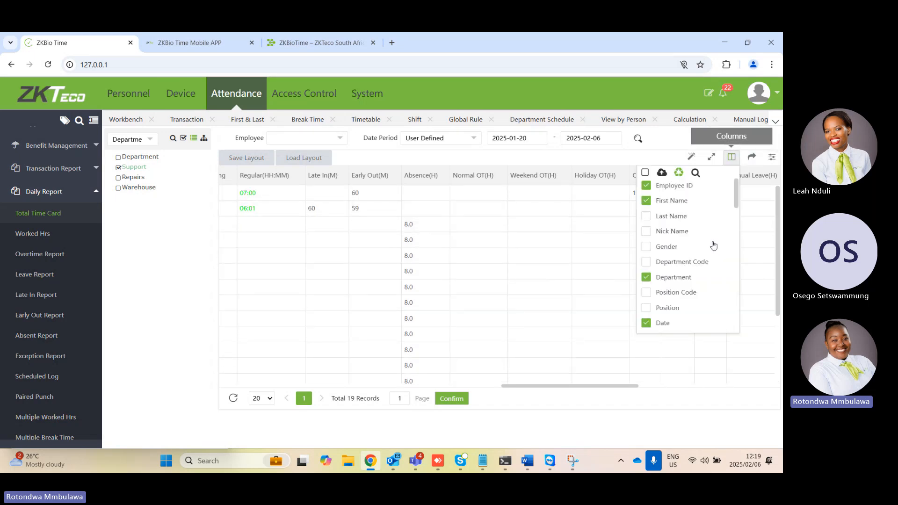
pyautogui.scroll(-10, 713, 246)
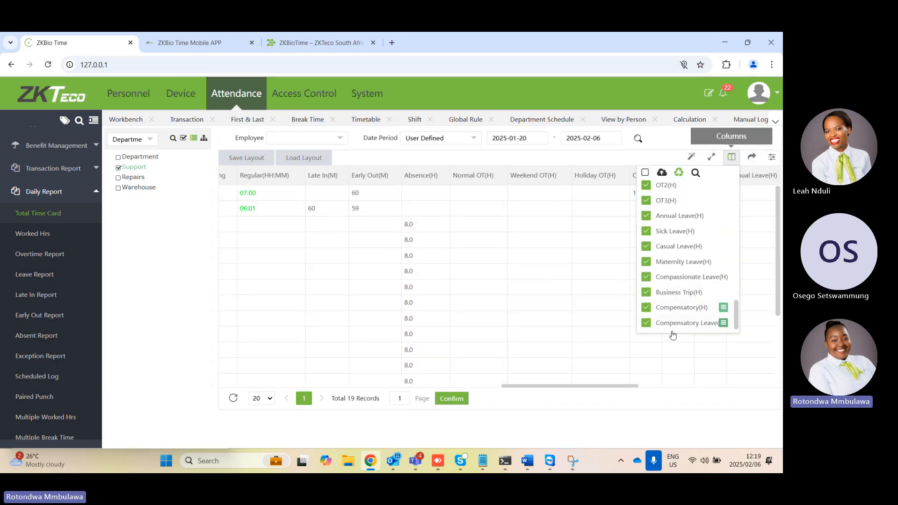
pyautogui.click(646, 308)
pyautogui.click(646, 292)
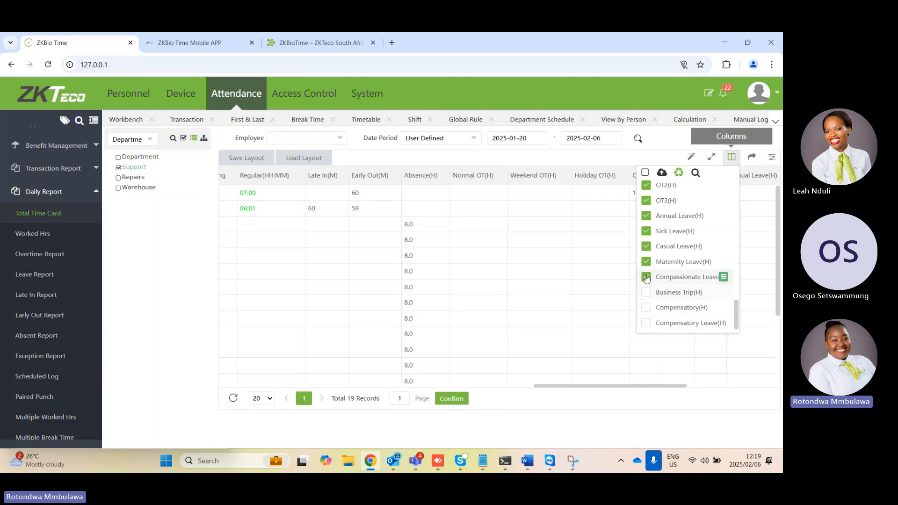
pyautogui.click(646, 277)
pyautogui.click(646, 262)
pyautogui.click(646, 247)
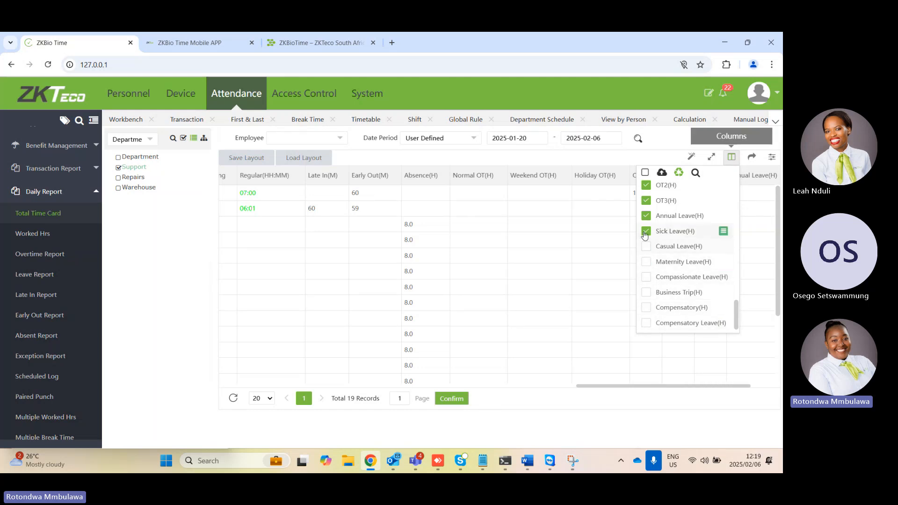
pyautogui.click(646, 231)
pyautogui.click(646, 216)
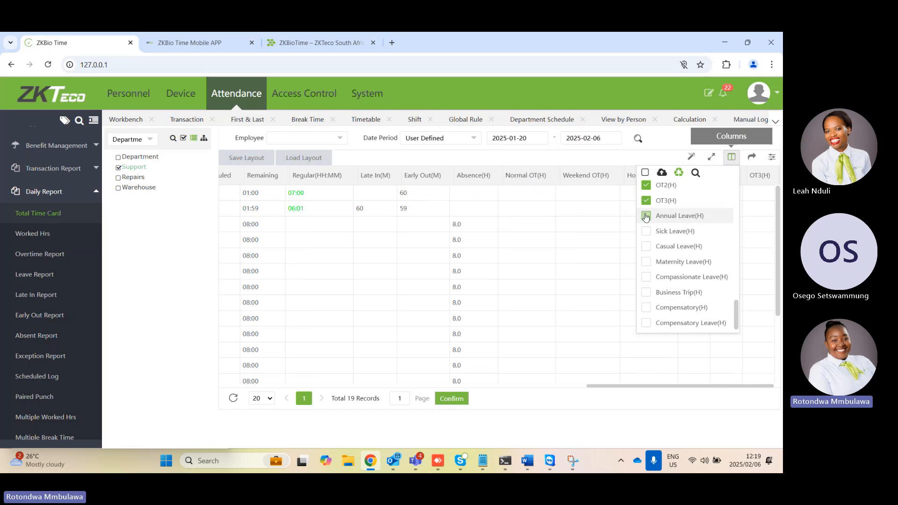
# Hide the OT3, OT2, OT1, Holiday OT, Weekend OT and Normal OT columns in the Total Time Card report
pyautogui.click(646, 200)
pyautogui.click(646, 185)
pyautogui.scroll(1, 668, 250)
pyautogui.click(667, 221)
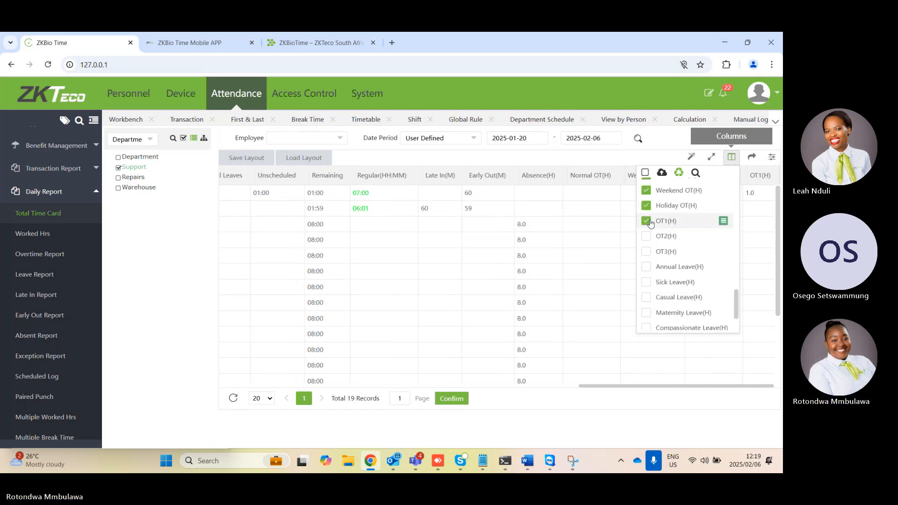
pyautogui.click(666, 206)
pyautogui.click(666, 191)
pyautogui.scroll(3, 668, 226)
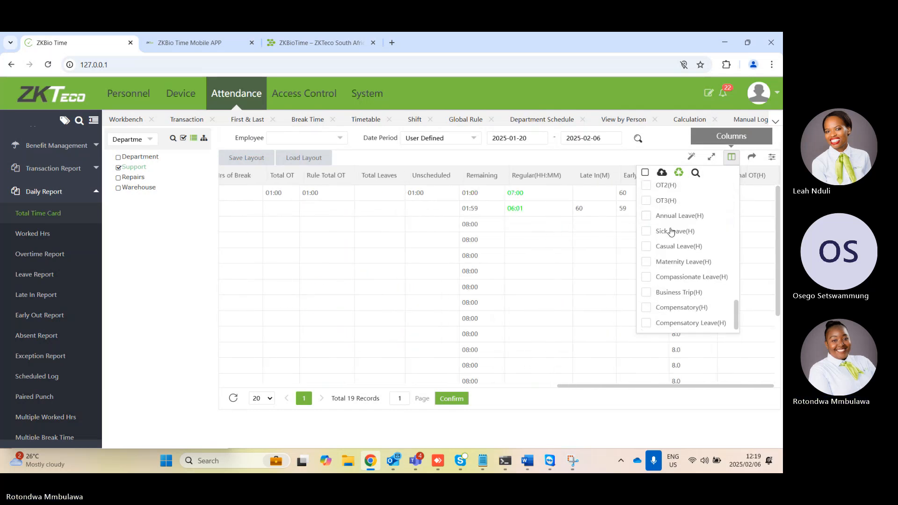
pyautogui.click(646, 277)
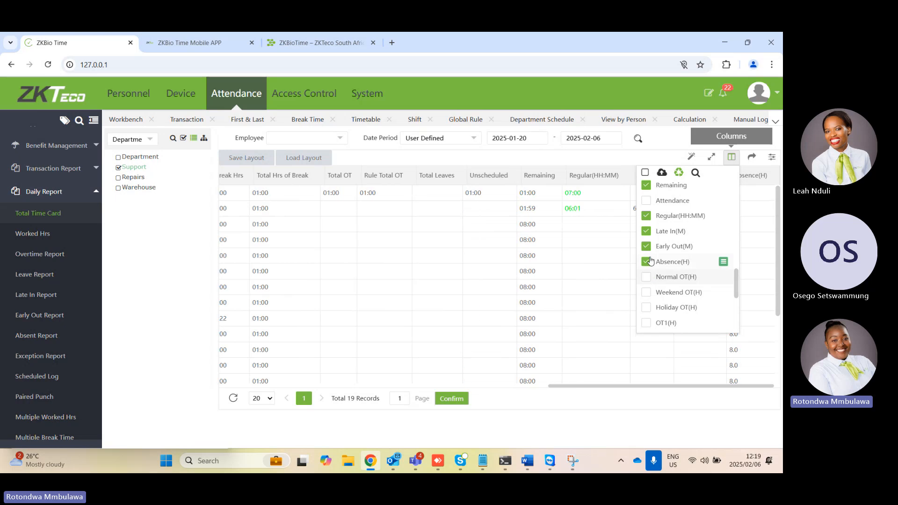
# Hide the Absence, Early Out, Late In, Regular, Remaining, Total OT and Rule Total OT columns in the time card report
pyautogui.click(647, 262)
pyautogui.click(647, 246)
pyautogui.click(647, 232)
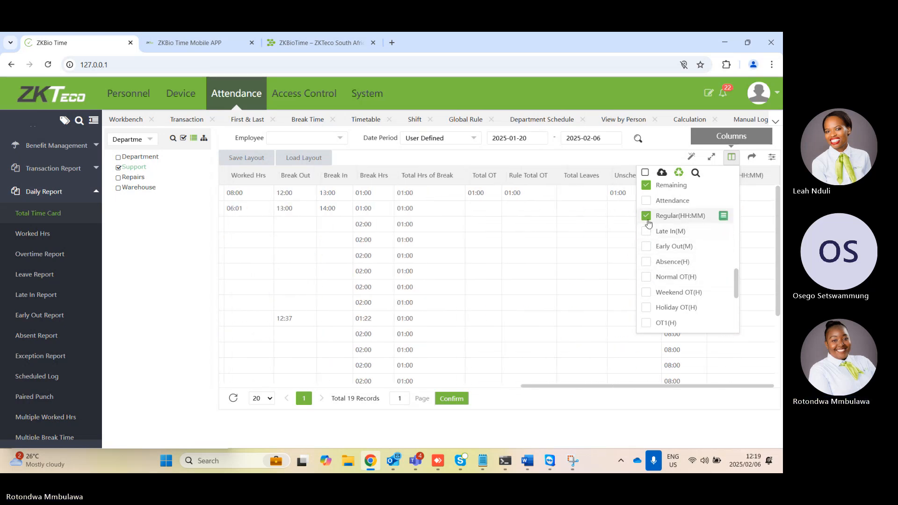
pyautogui.click(646, 216)
pyautogui.scroll(3, 653, 233)
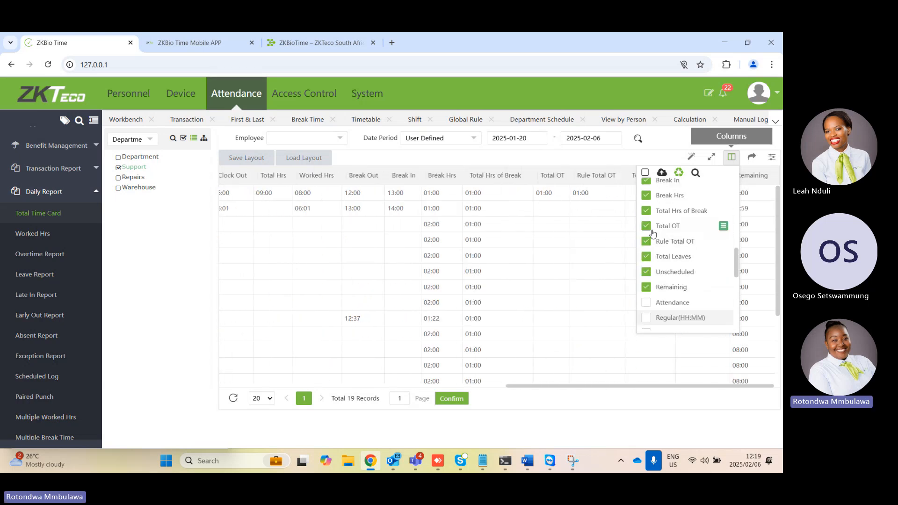
pyautogui.click(647, 287)
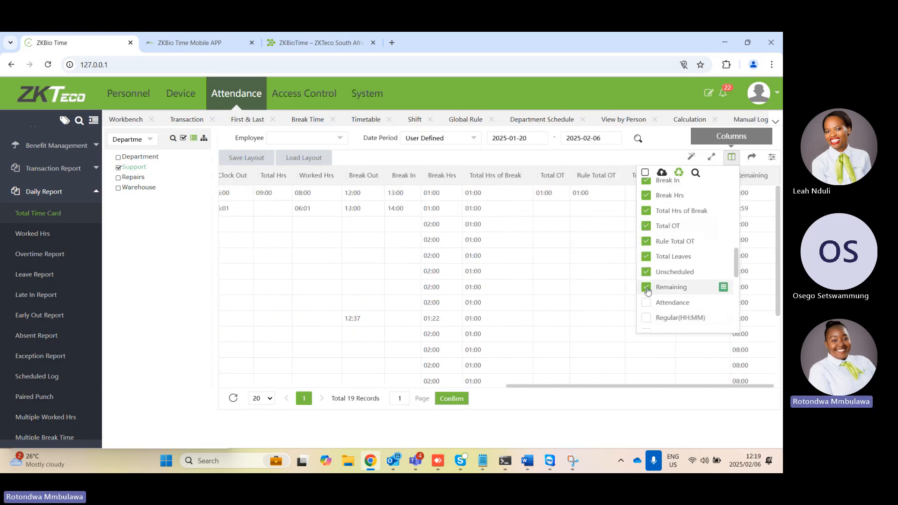
pyautogui.click(648, 228)
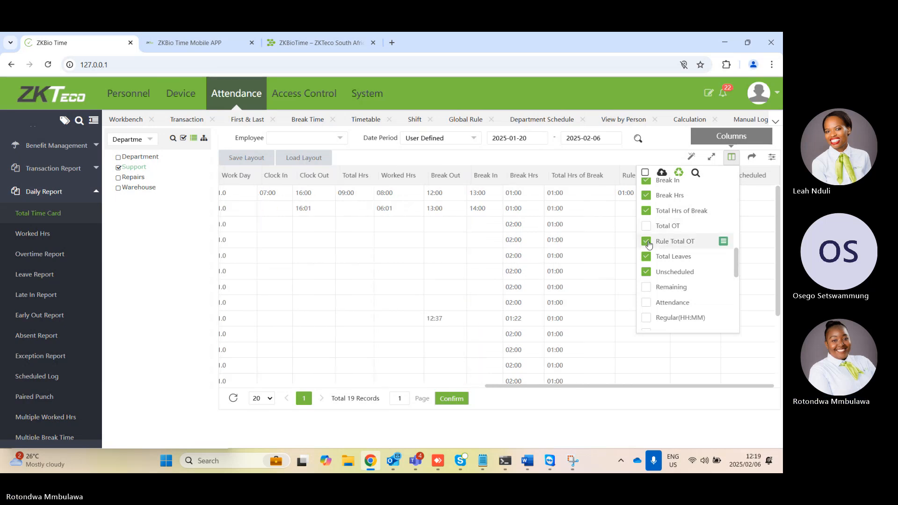
pyautogui.click(647, 241)
# Hide the Weekday, Timetable, Duty Duration, Break Duration and Work Day columns in the time card report
pyautogui.scroll(4, 661, 233)
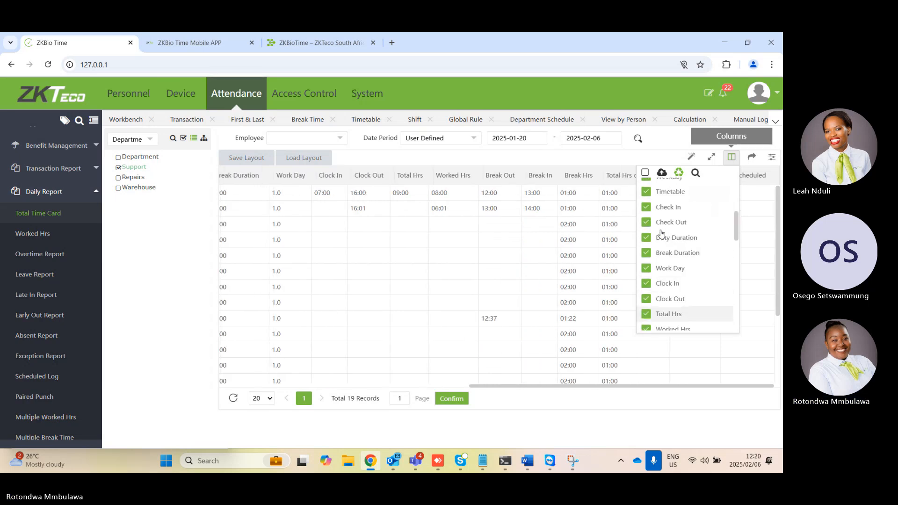
pyautogui.scroll(5, 661, 233)
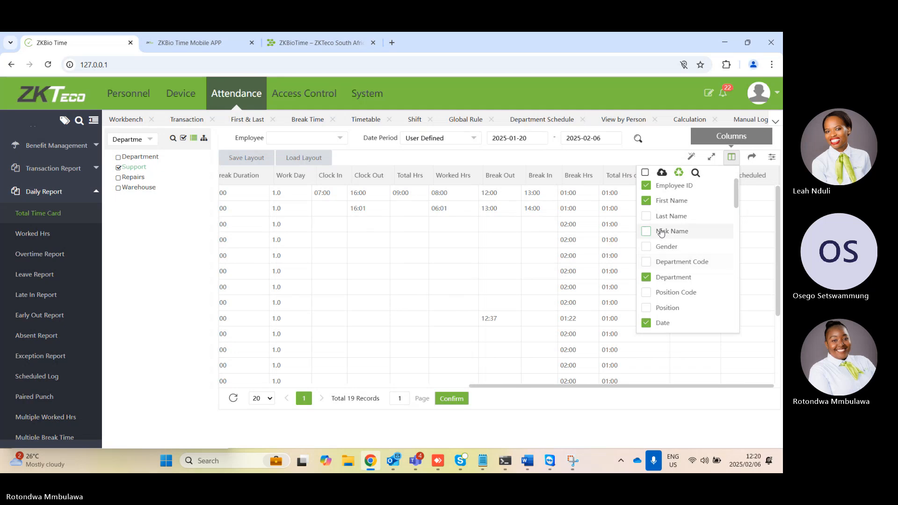
pyautogui.scroll(-5, 661, 233)
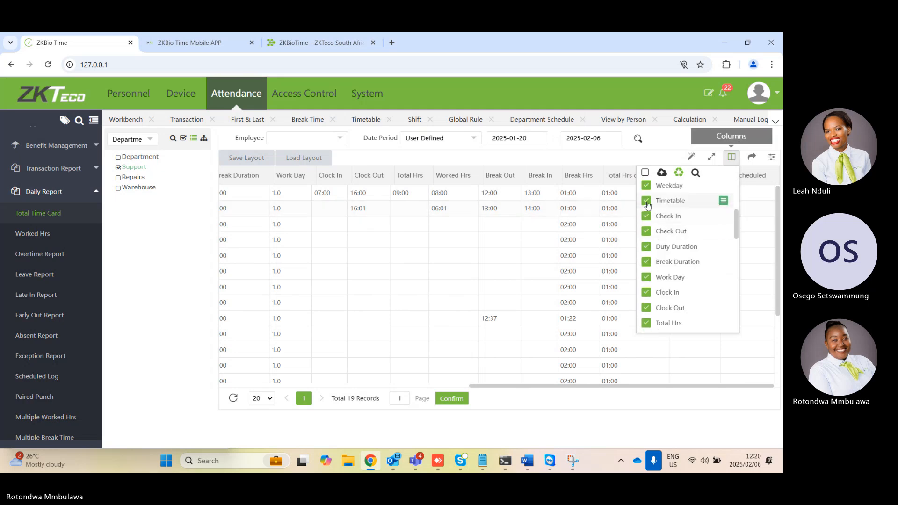
pyautogui.click(647, 202)
pyautogui.click(646, 187)
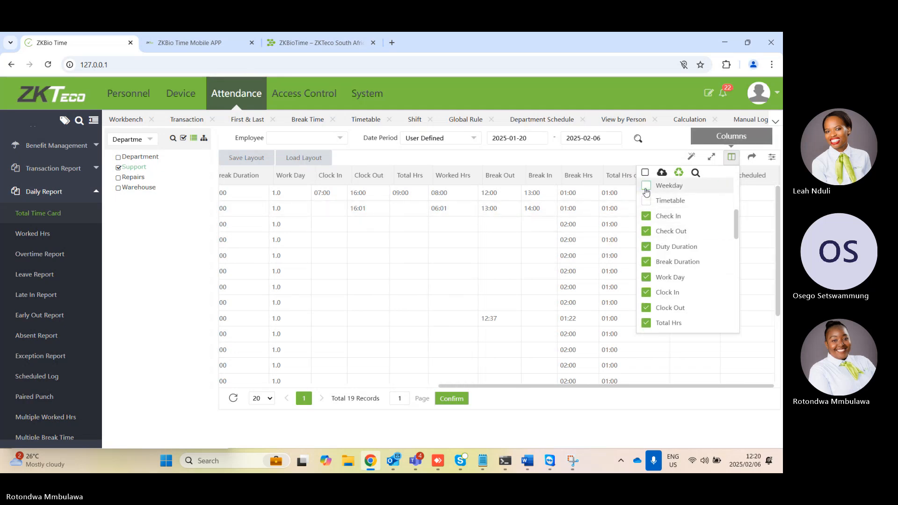
pyautogui.click(646, 247)
pyautogui.click(647, 260)
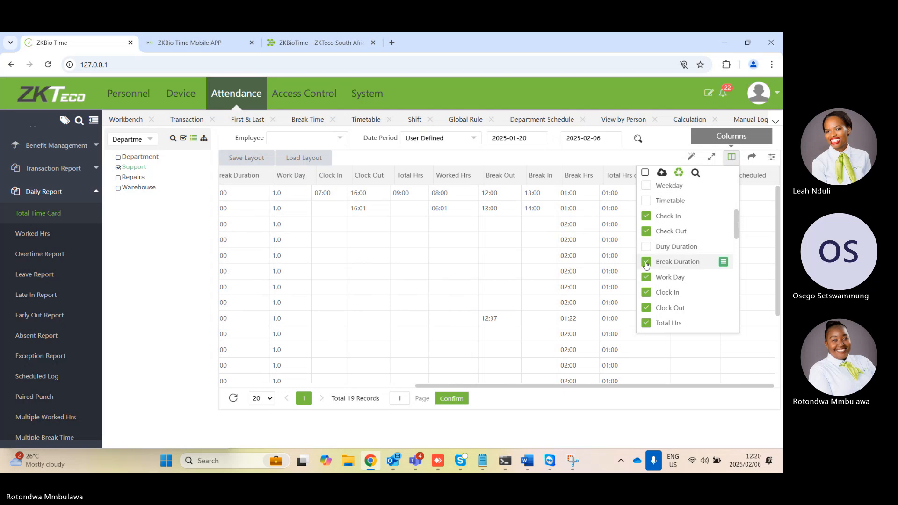
pyautogui.click(646, 278)
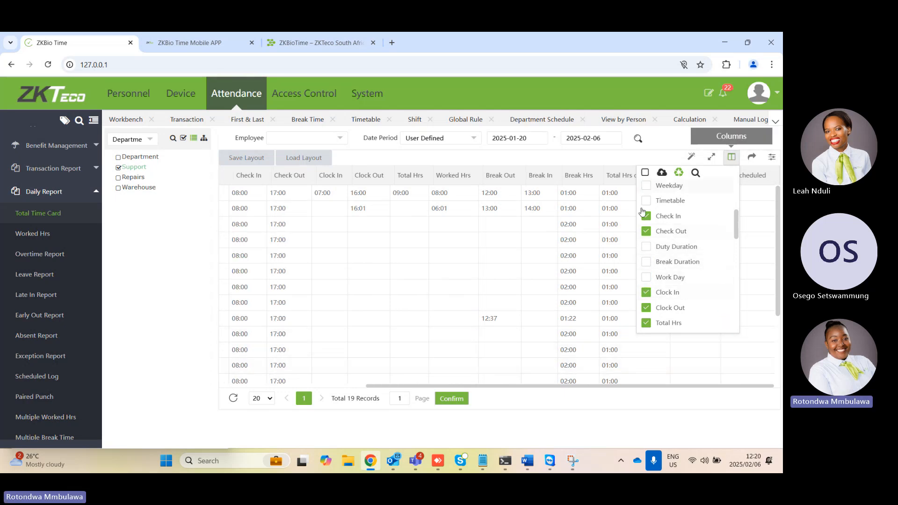
# Hide the Unscheduled and Total Leaves columns in the time card report
pyautogui.scroll(-6, 661, 292)
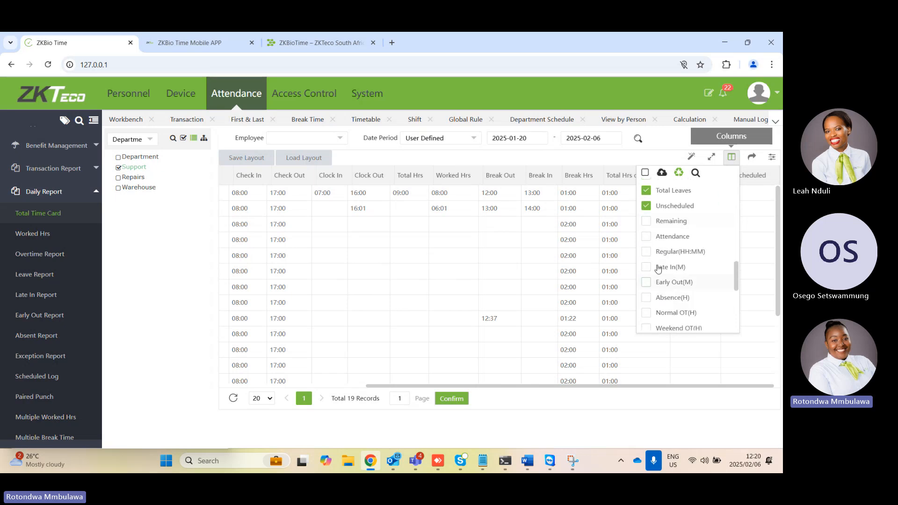
pyautogui.click(647, 207)
pyautogui.click(648, 192)
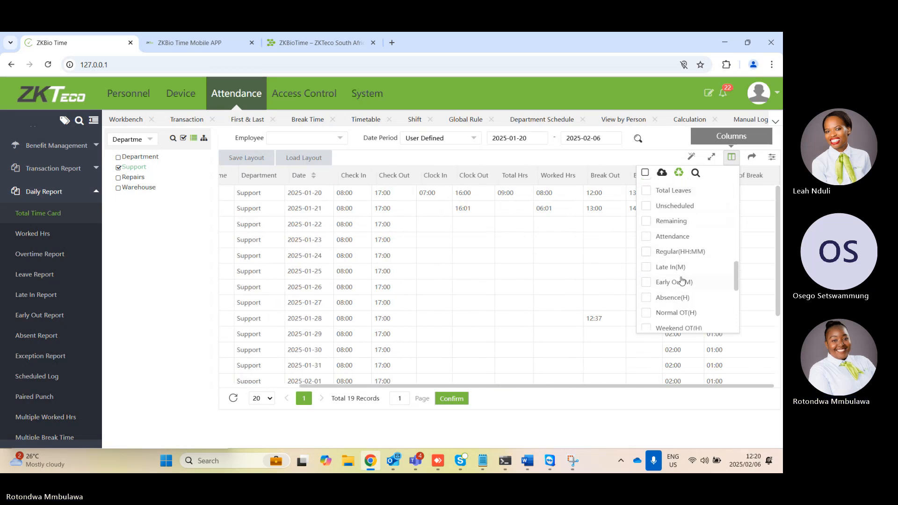
# Hide the Break Hrs, Total Hrs of Break, Break In and Break Out columns, and save the report's column selection
pyautogui.scroll(5, 683, 283)
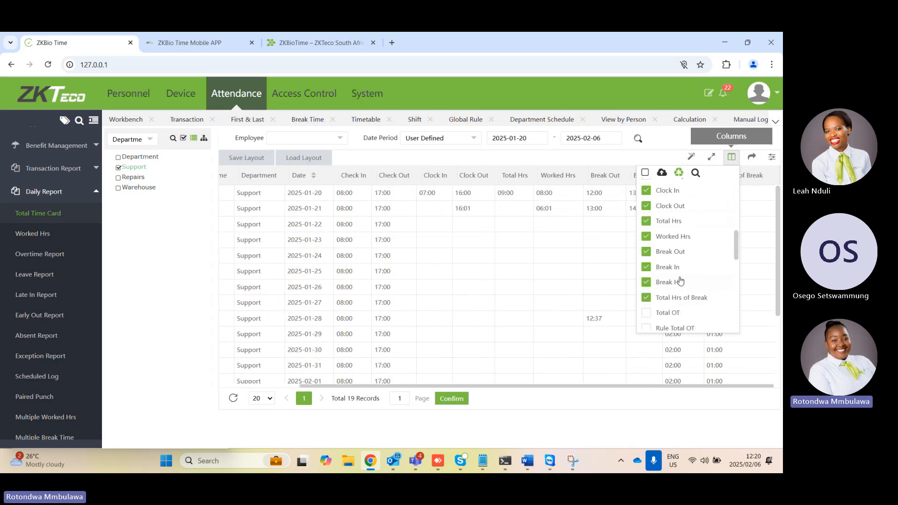
pyautogui.click(646, 283)
pyautogui.click(645, 298)
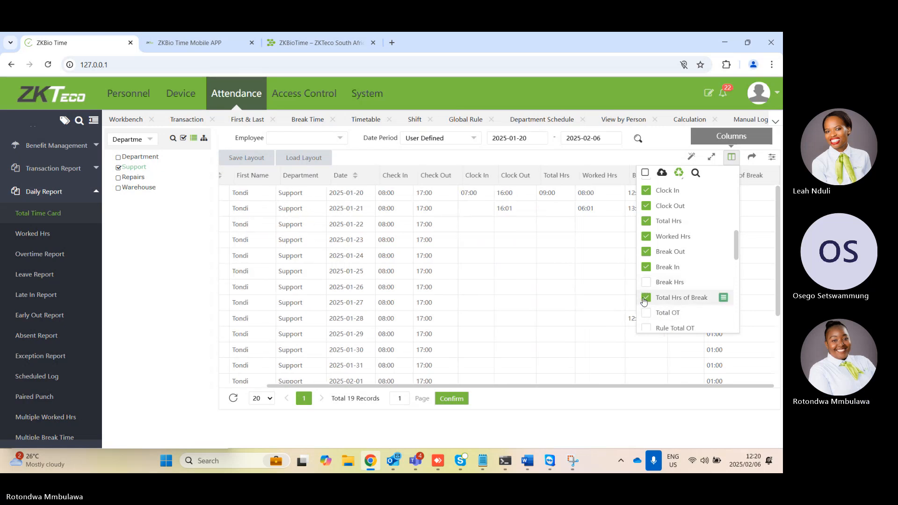
pyautogui.click(646, 267)
pyautogui.click(647, 253)
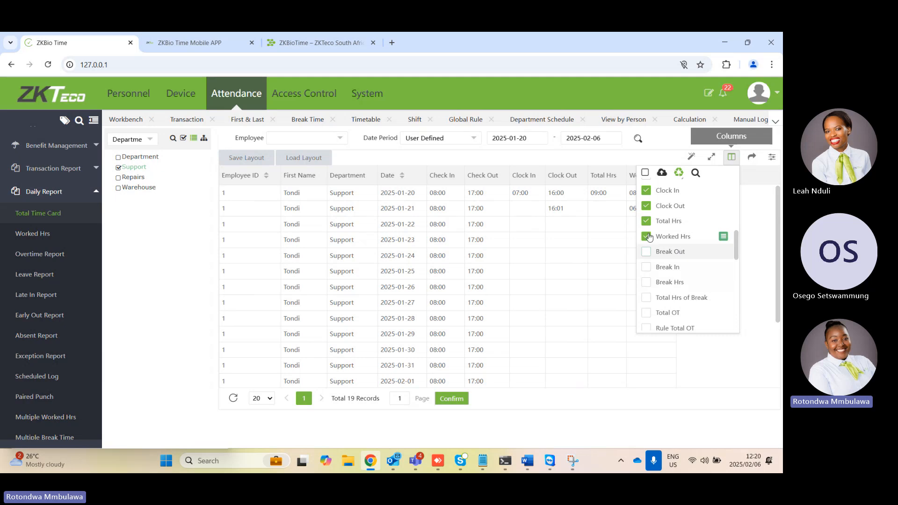
pyautogui.click(662, 173)
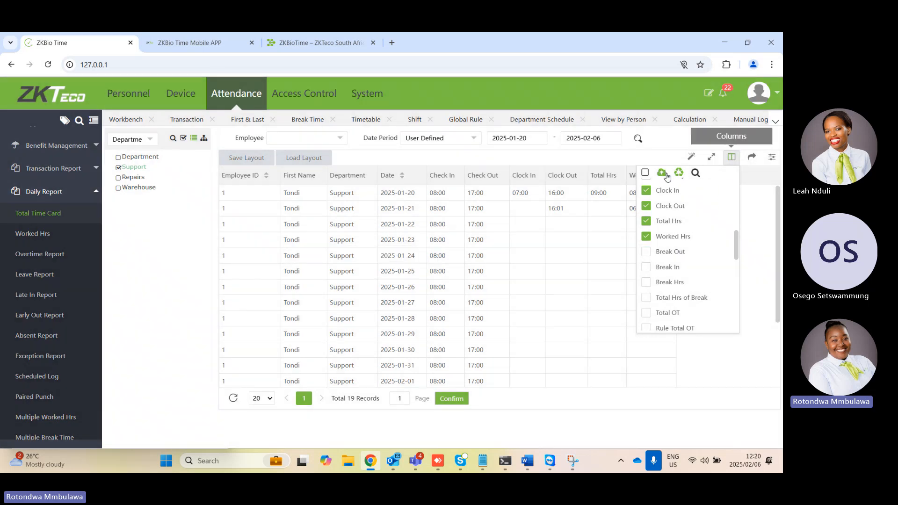
pyautogui.click(599, 369)
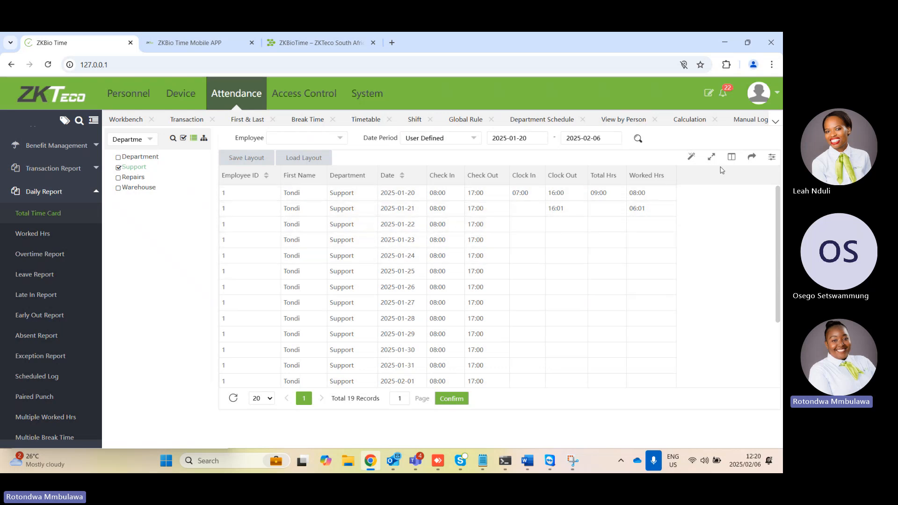
# Show the time card report's export formats and look through the available daily, weekly, monthly and summary reports
pyautogui.click(752, 157)
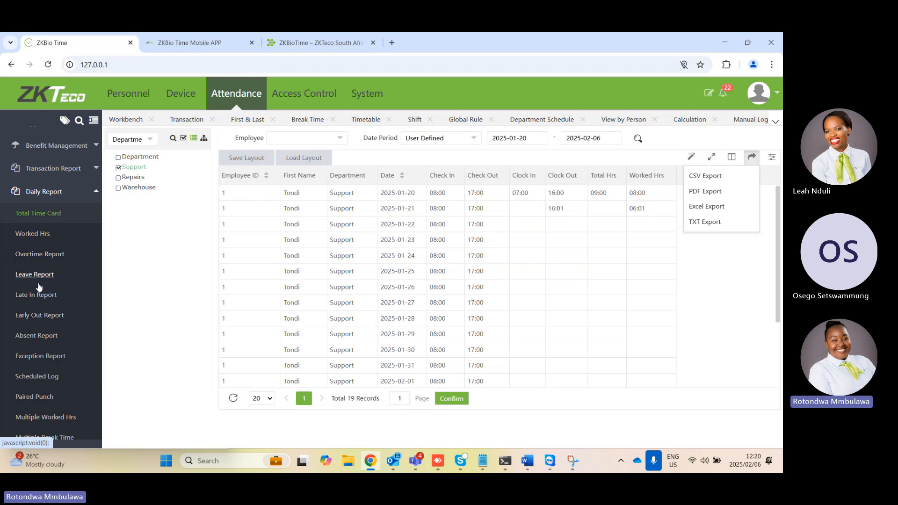
pyautogui.scroll(-1, 67, 293)
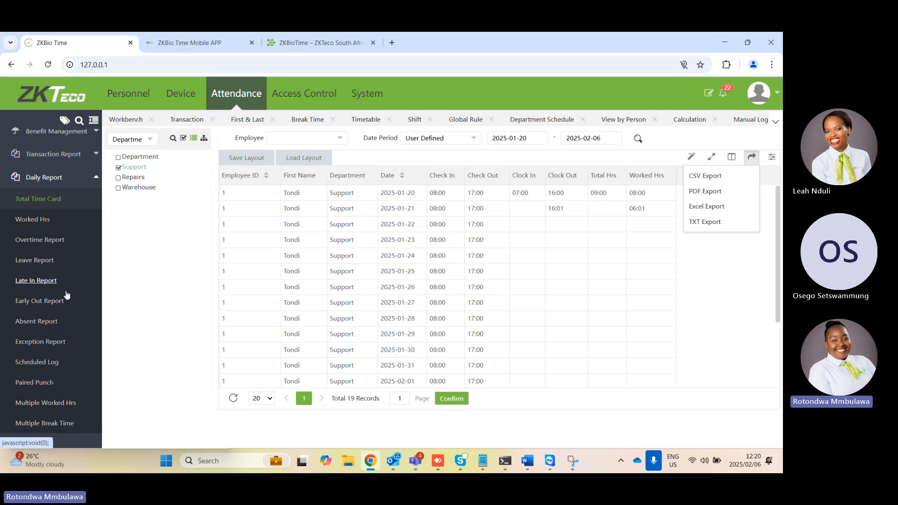
pyautogui.scroll(-3, 66, 294)
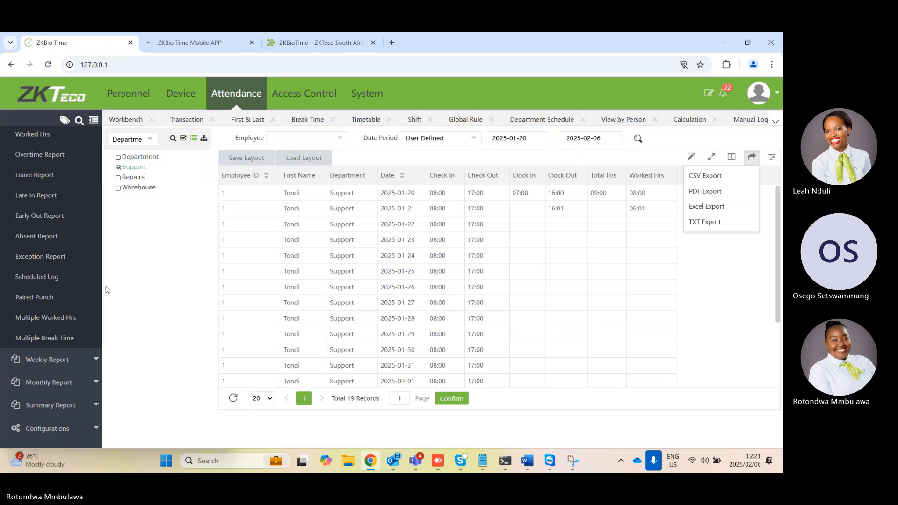
pyautogui.click(715, 291)
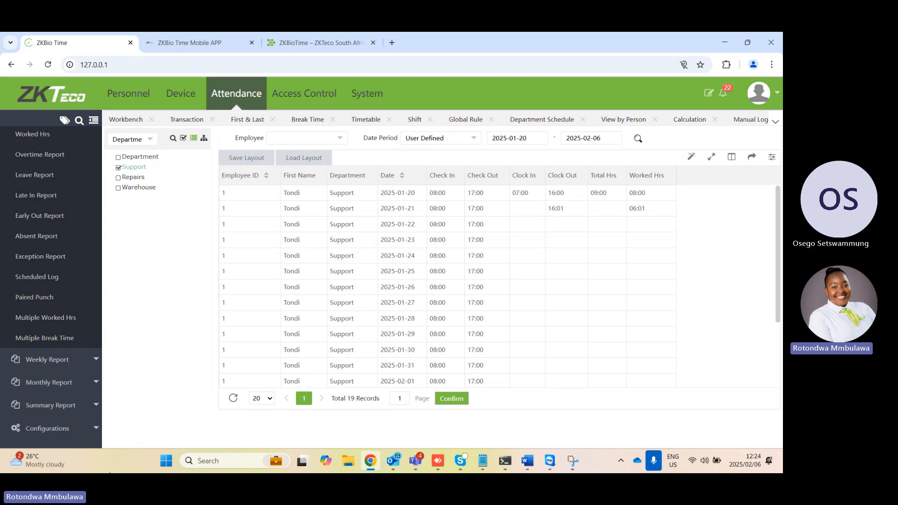
# Open the access control time periods and examine the form for adding a time period to the Service Centre area
pyautogui.click(285, 103)
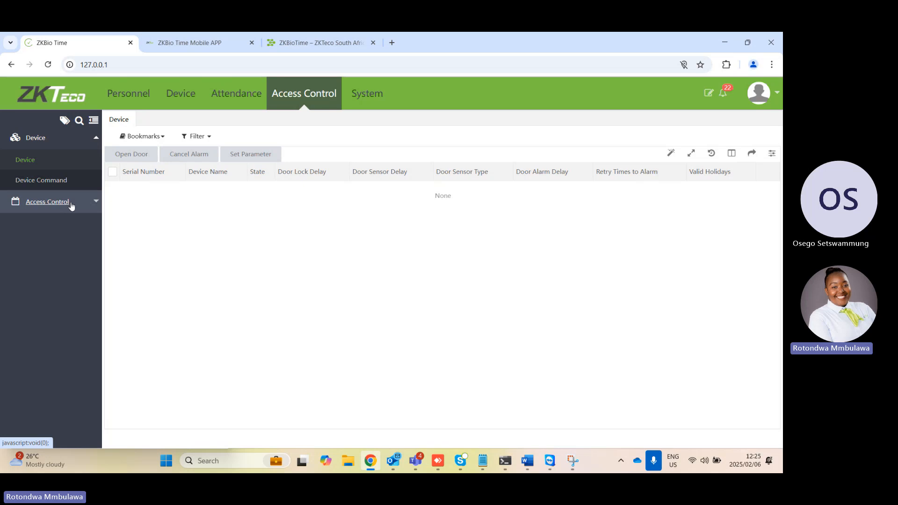
pyautogui.click(92, 202)
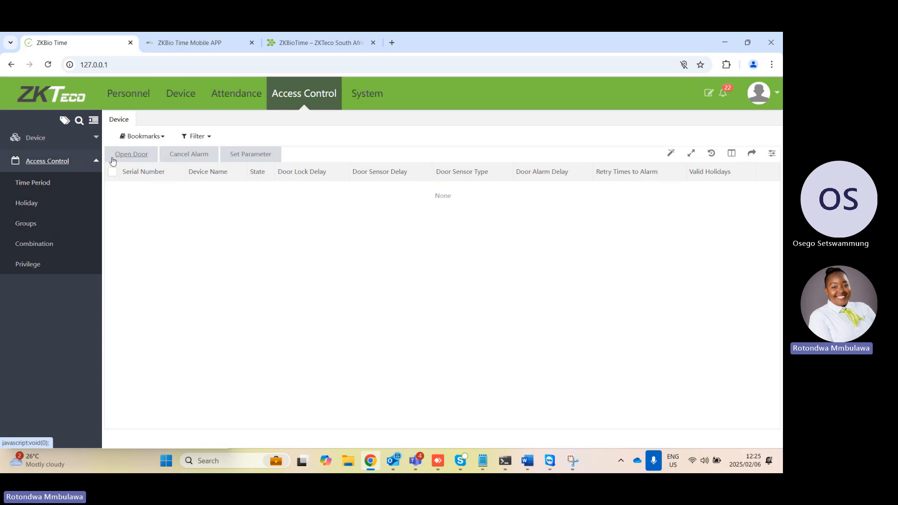
pyautogui.click(52, 188)
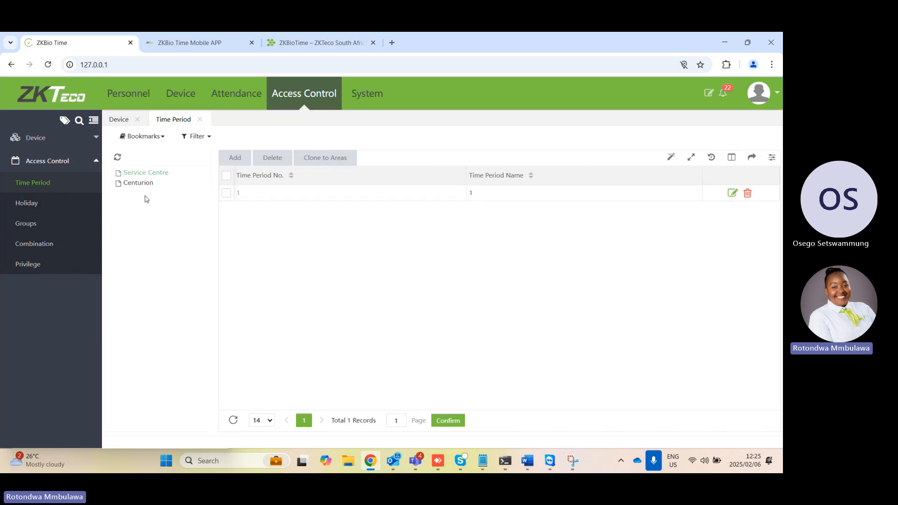
pyautogui.click(235, 158)
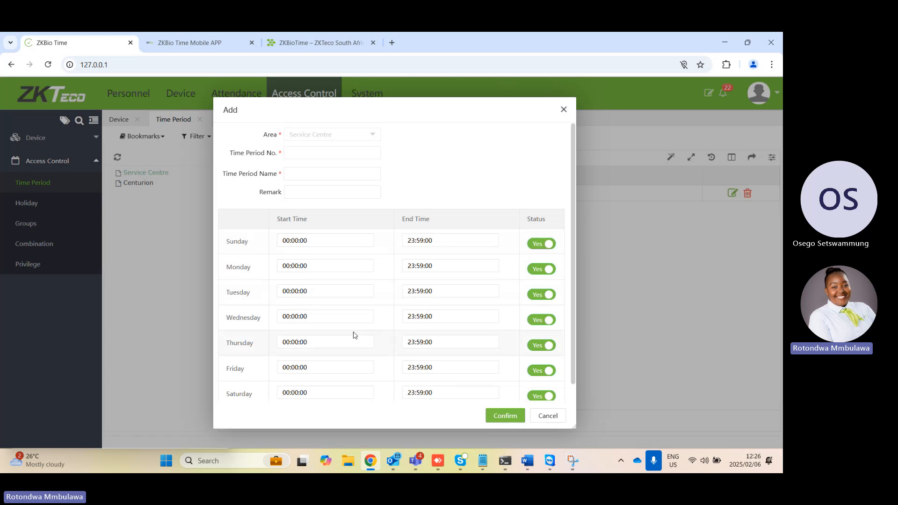
pyautogui.click(564, 109)
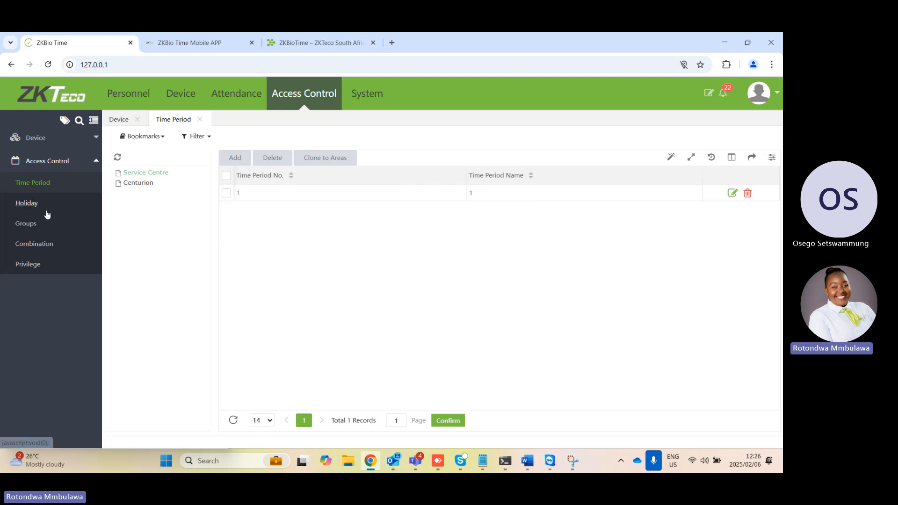
# Open the access control holidays and examine the form for adding a holiday to the Service Centre area
pyautogui.click(29, 211)
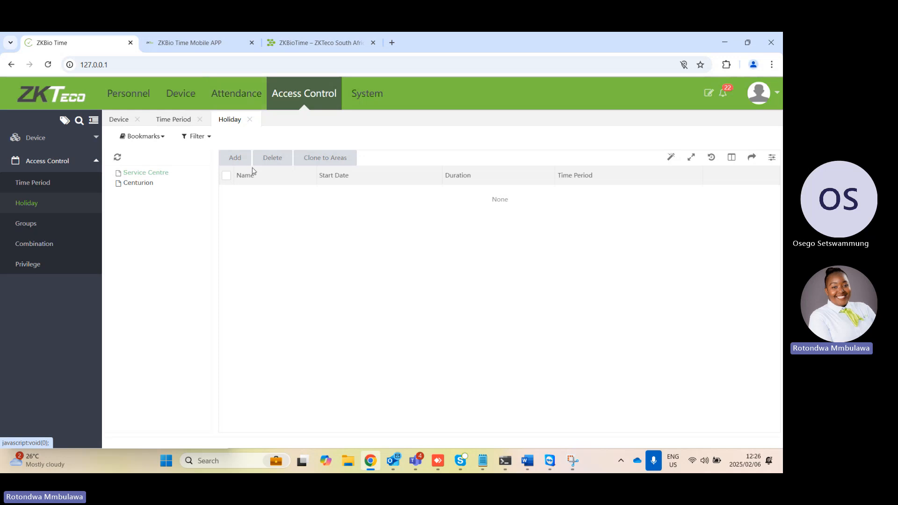
pyautogui.click(236, 159)
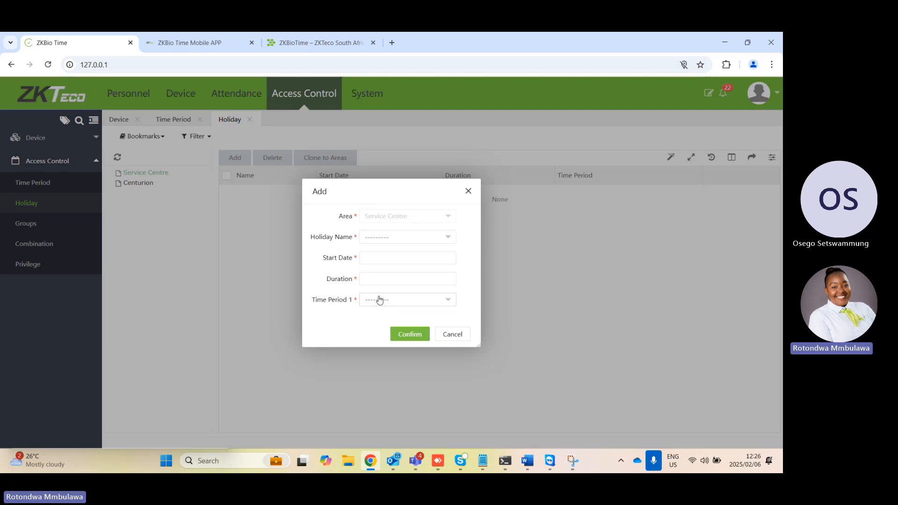
pyautogui.click(469, 192)
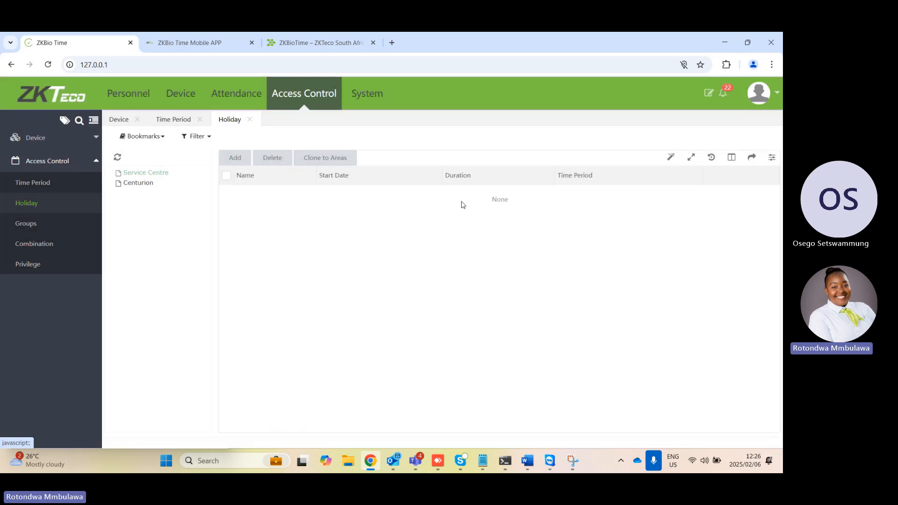
# View the Service Centre area's access control groups, employee privileges and combinations
pyautogui.click(33, 225)
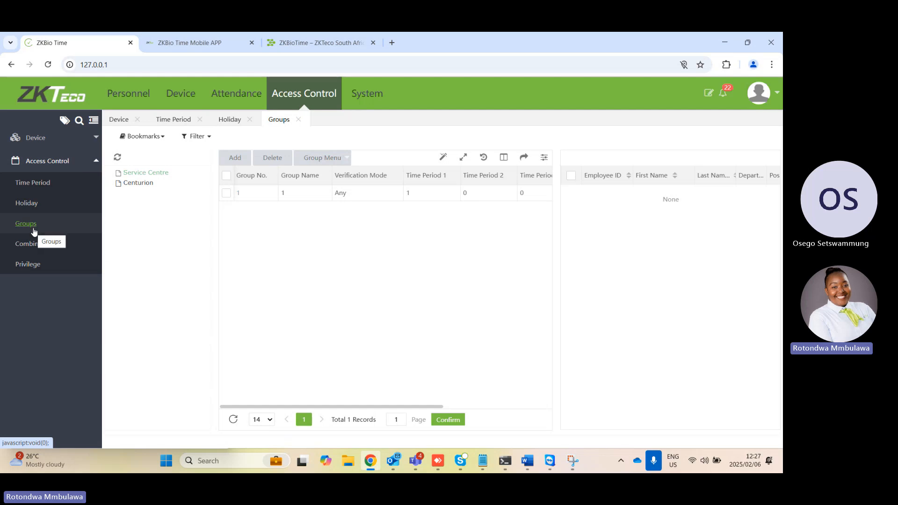
pyautogui.click(28, 265)
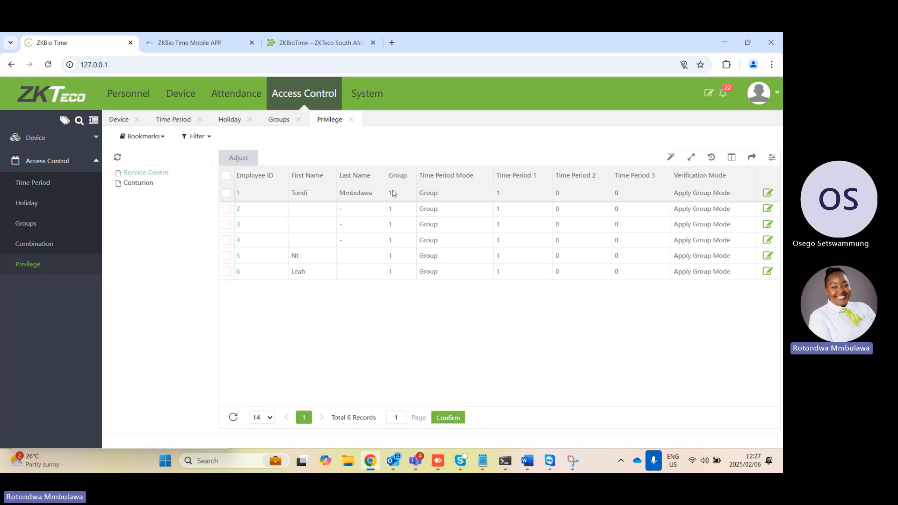
pyautogui.click(43, 250)
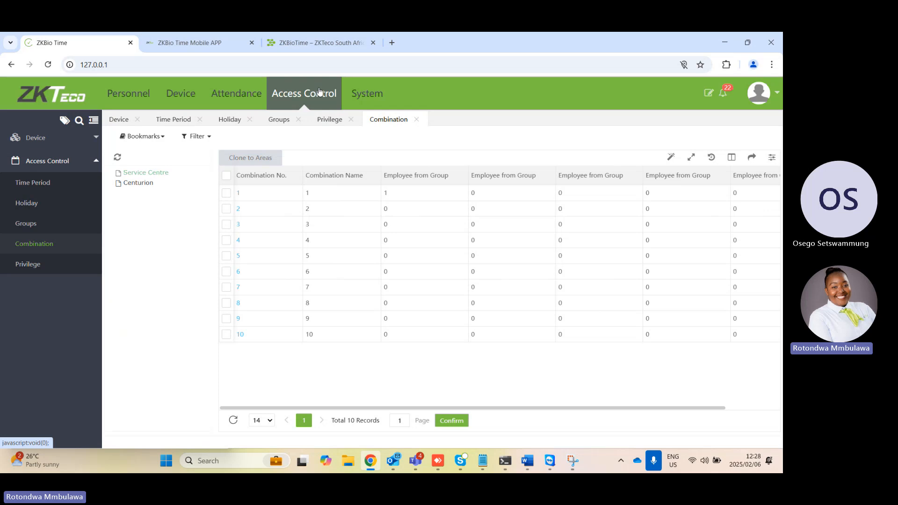
# Open the system's database backup page and examine the automatic backup settings and frequency options without saving
pyautogui.click(40, 139)
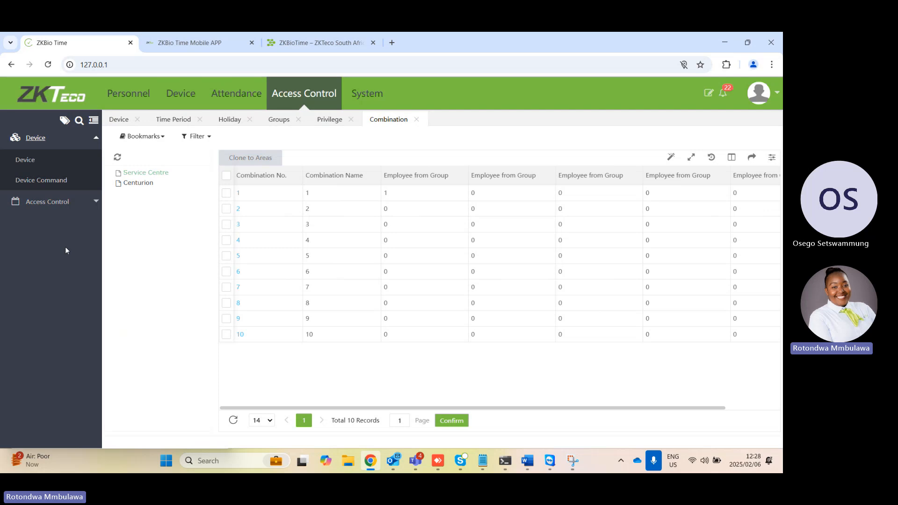
pyautogui.click(373, 102)
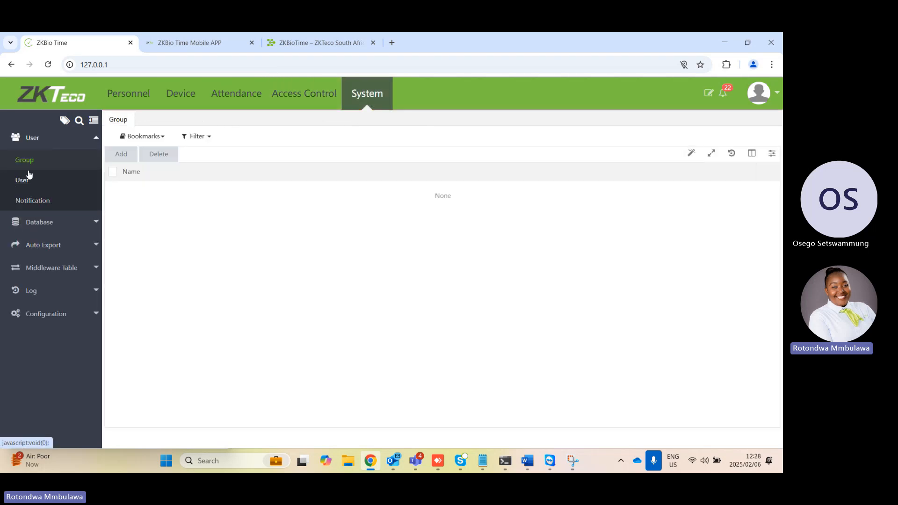
pyautogui.click(49, 227)
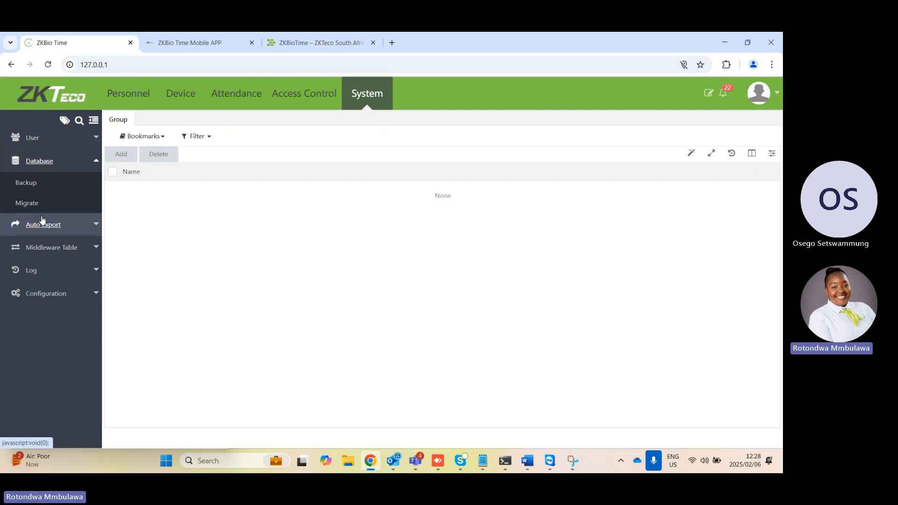
pyautogui.click(37, 185)
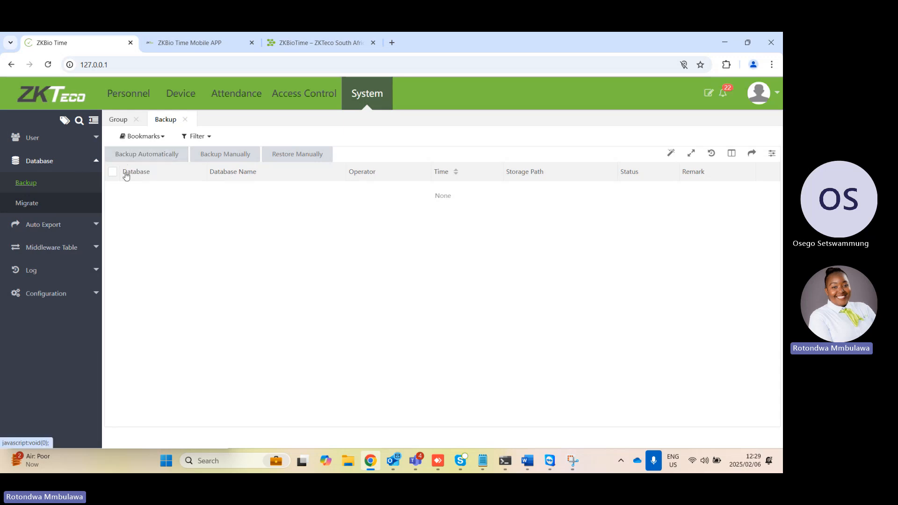
pyautogui.click(162, 153)
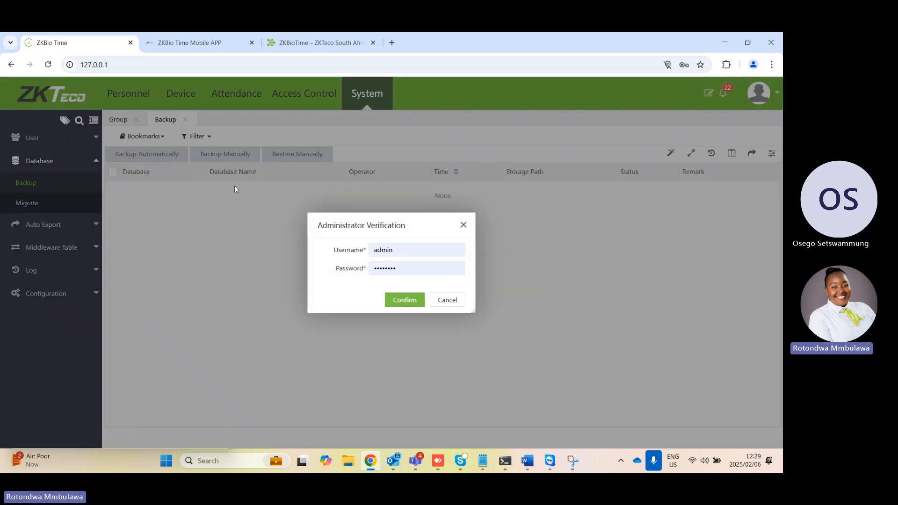
pyautogui.click(417, 303)
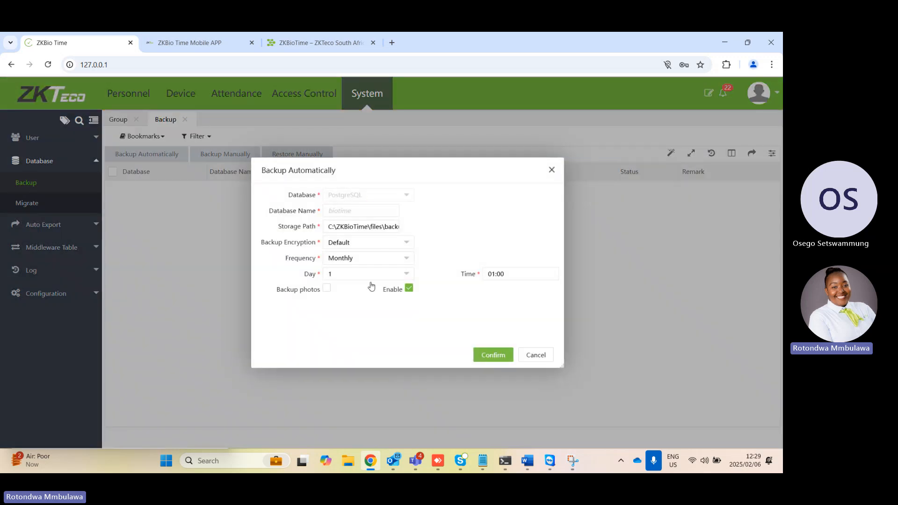
pyautogui.click(373, 261)
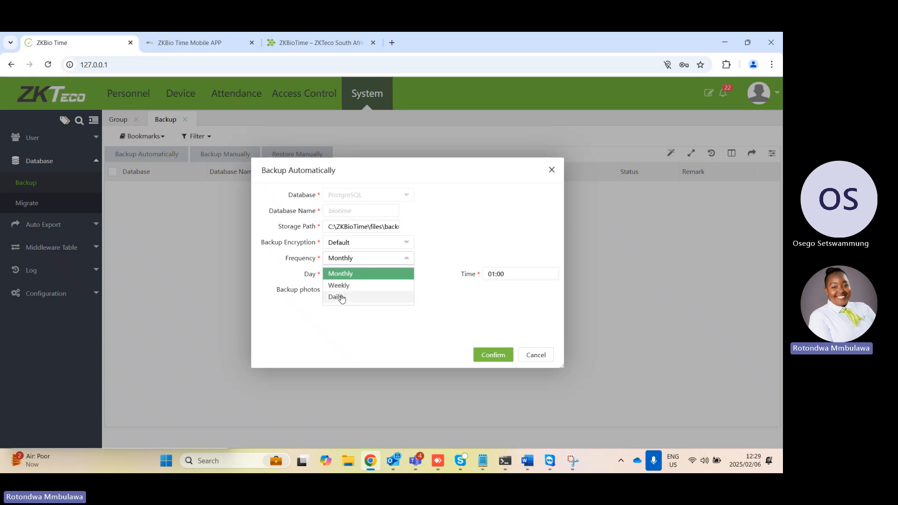
pyautogui.click(366, 322)
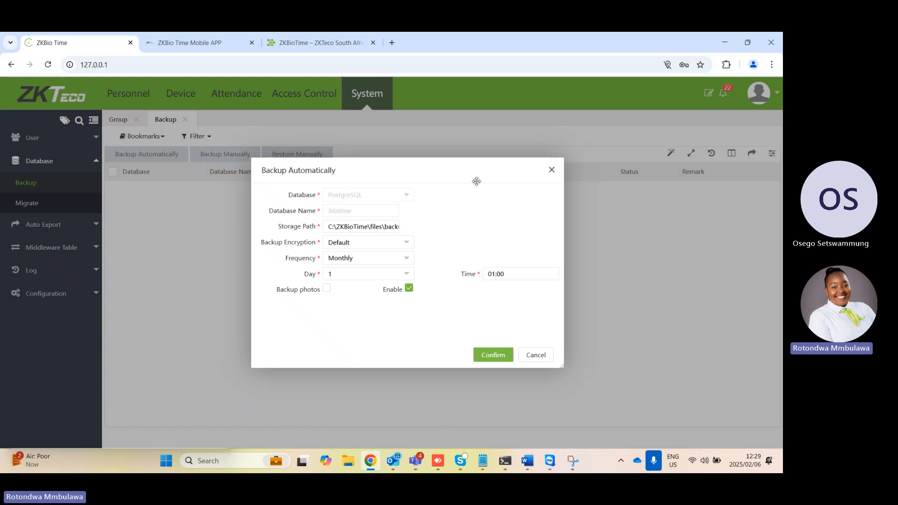
pyautogui.click(537, 355)
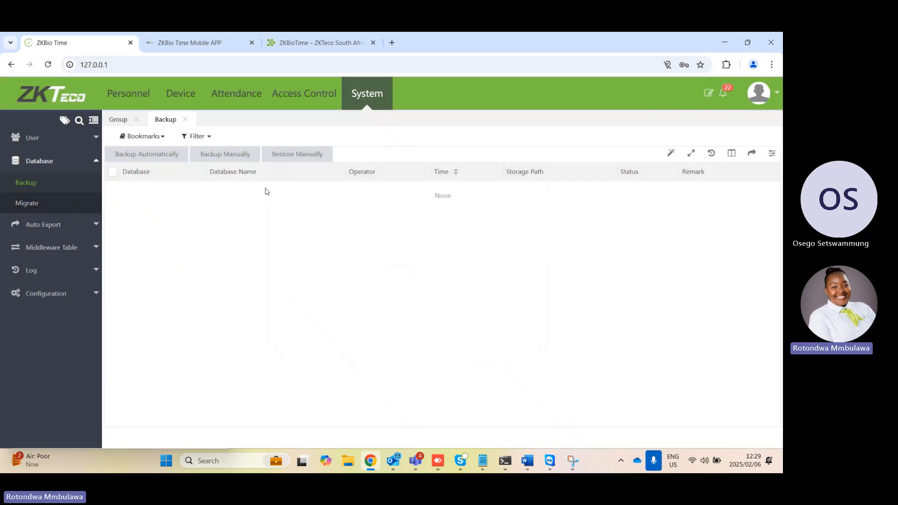
# Back up the database manually with photos included, passing the administrator verification and keeping Default encryption
pyautogui.click(230, 158)
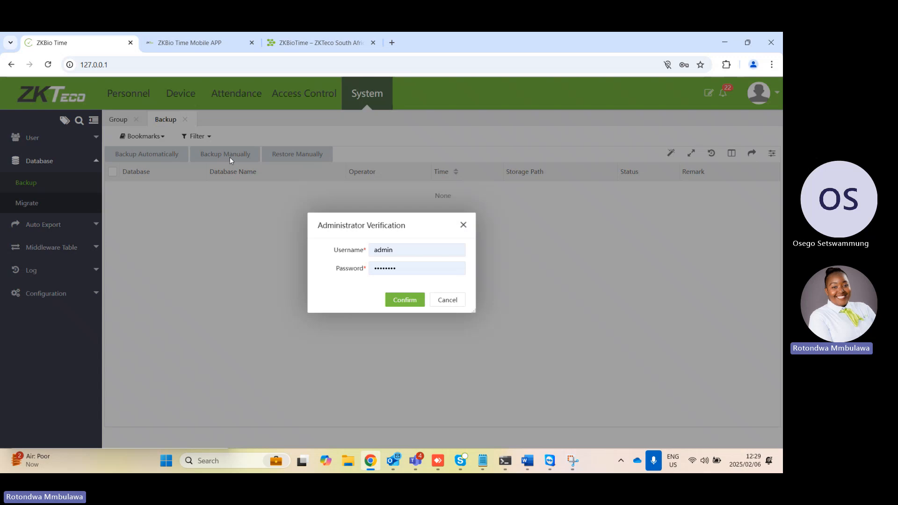
pyautogui.click(411, 300)
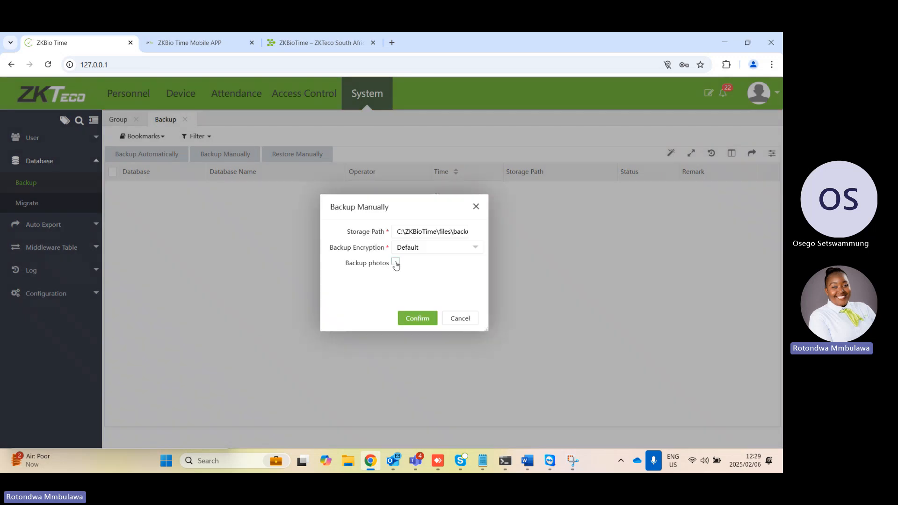
pyautogui.click(396, 262)
pyautogui.click(414, 313)
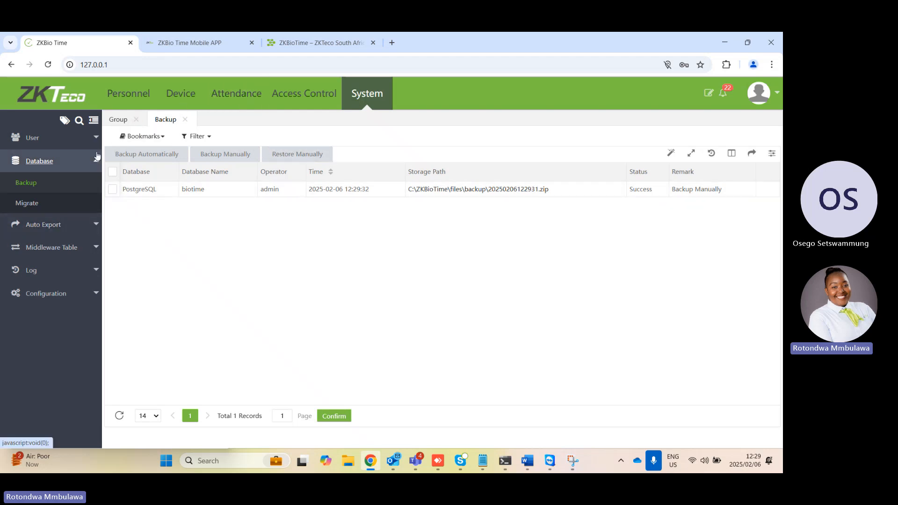
# Open the system user list, examine the form for adding a user, and close it without saving
pyautogui.click(71, 151)
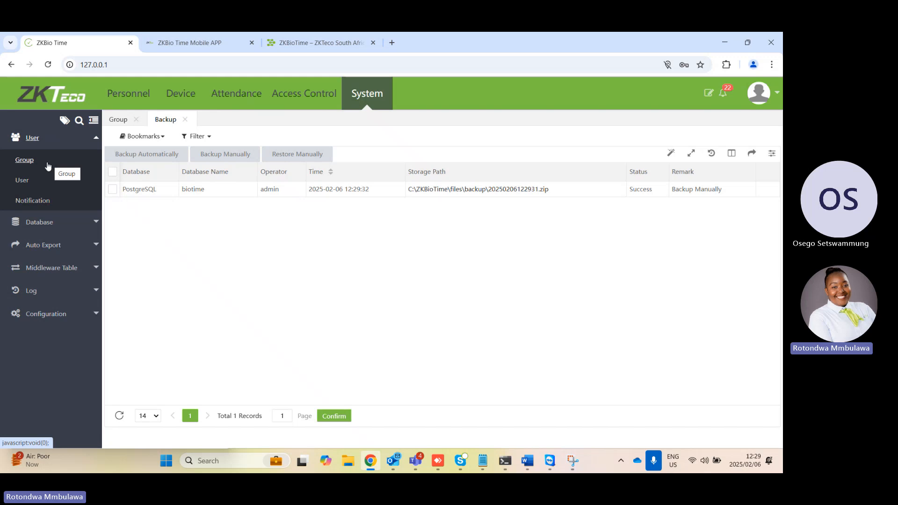
pyautogui.click(27, 183)
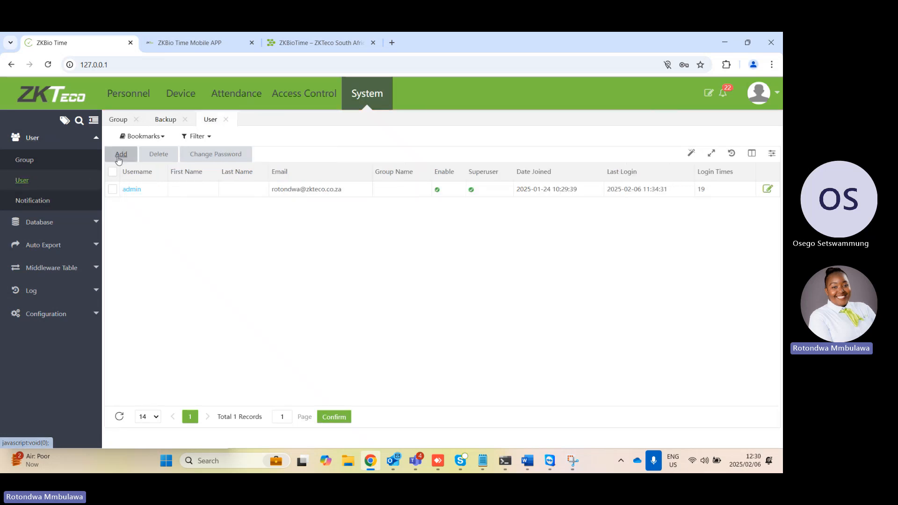
pyautogui.click(117, 157)
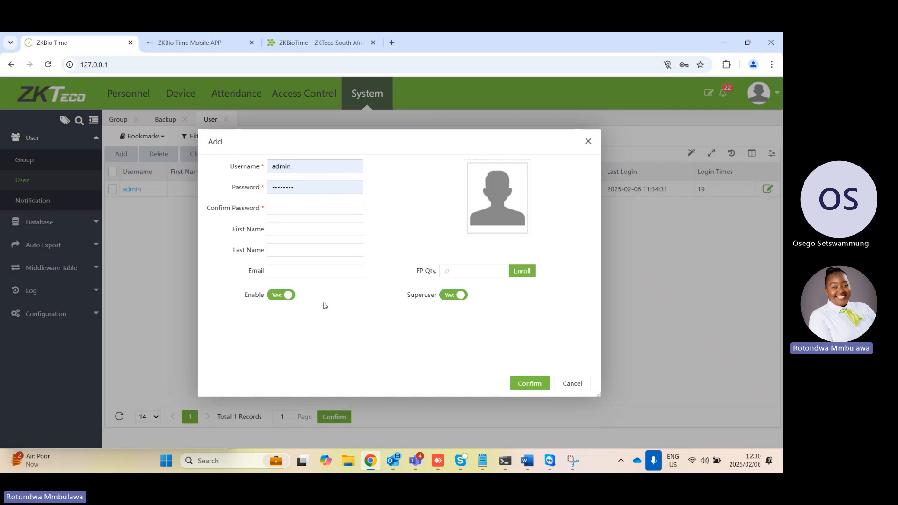
pyautogui.click(589, 143)
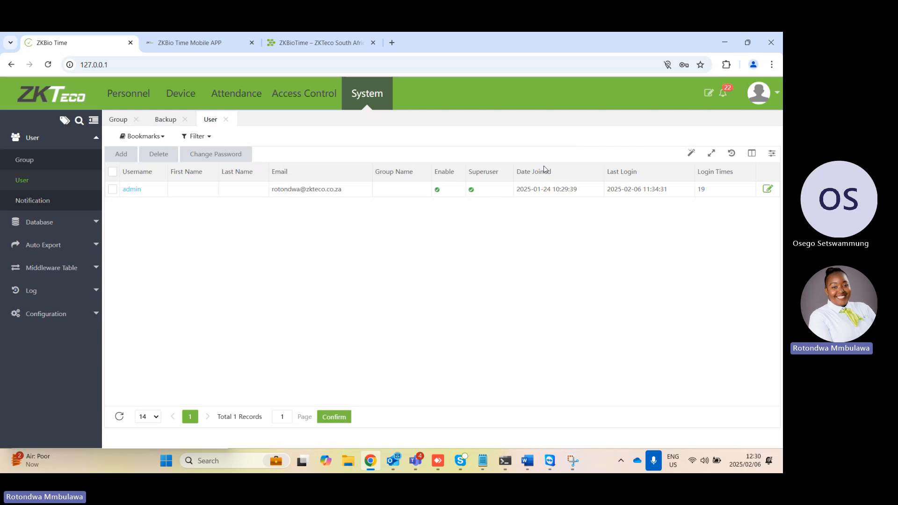
# Open the attendance report auto export list and examine the general and format settings for a new export
pyautogui.click(32, 245)
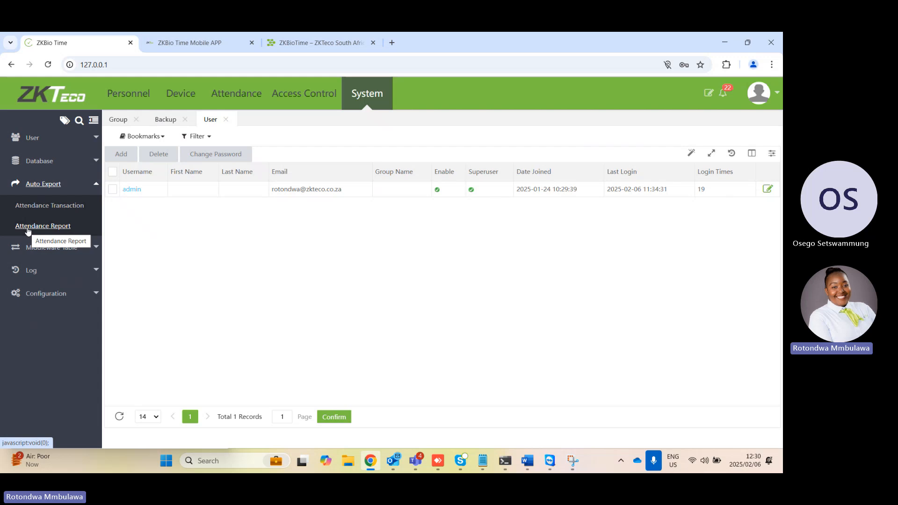
pyautogui.click(33, 229)
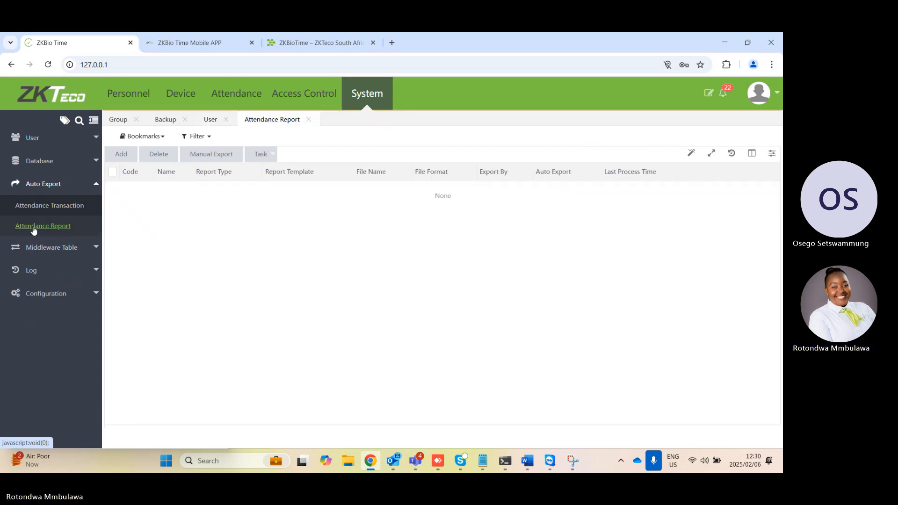
pyautogui.click(121, 154)
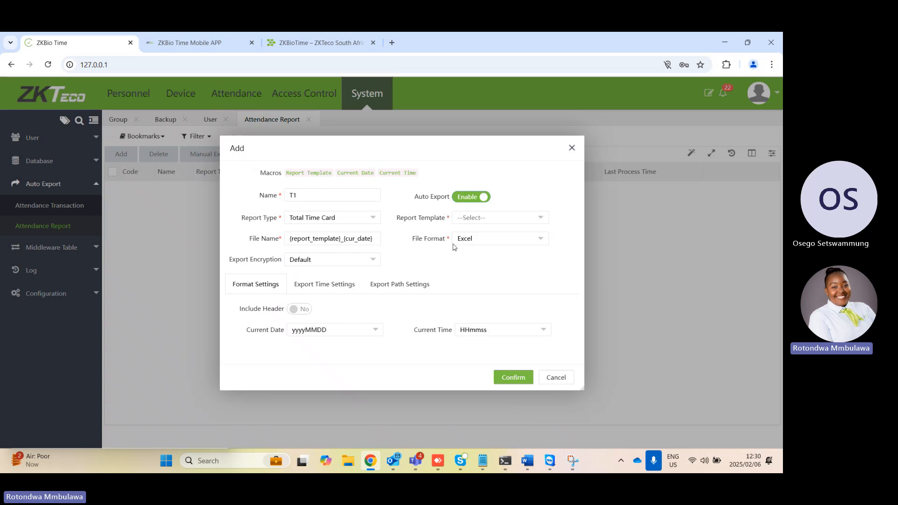
pyautogui.moveTo(369, 184); pyautogui.dragTo(441, 221)
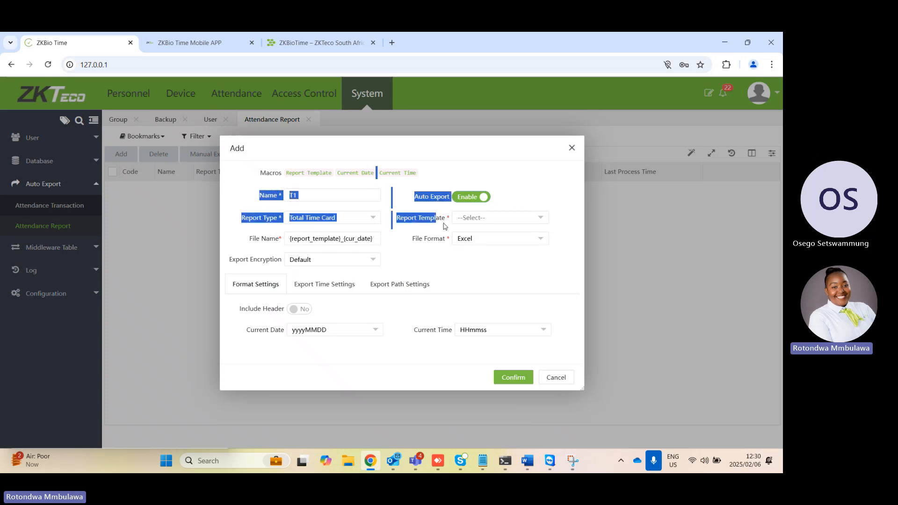
pyautogui.click(504, 272)
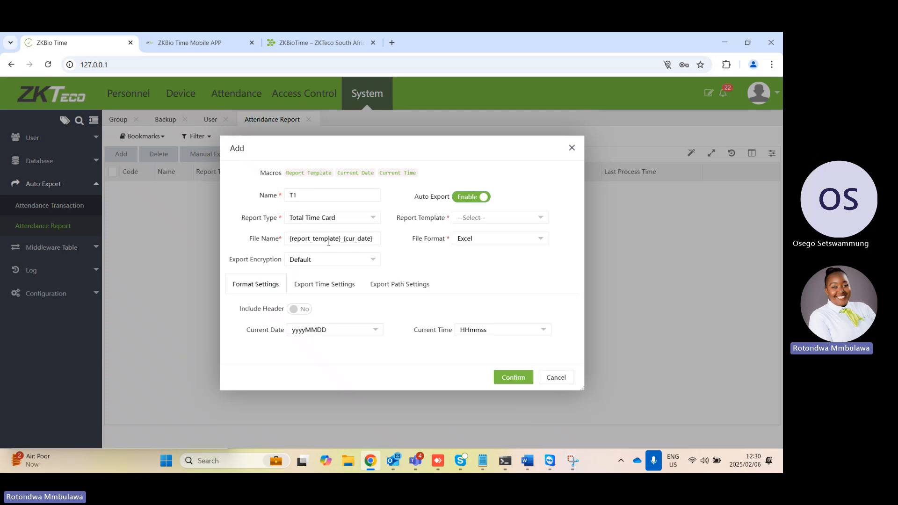
# Examine the new report export's time settings, frequency choices and path settings, and close the form without saving
pyautogui.click(321, 287)
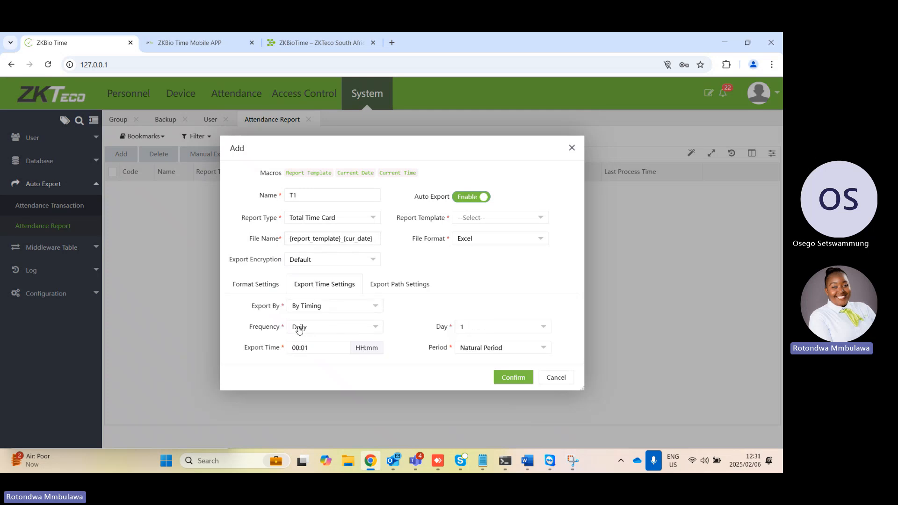
pyautogui.click(323, 333)
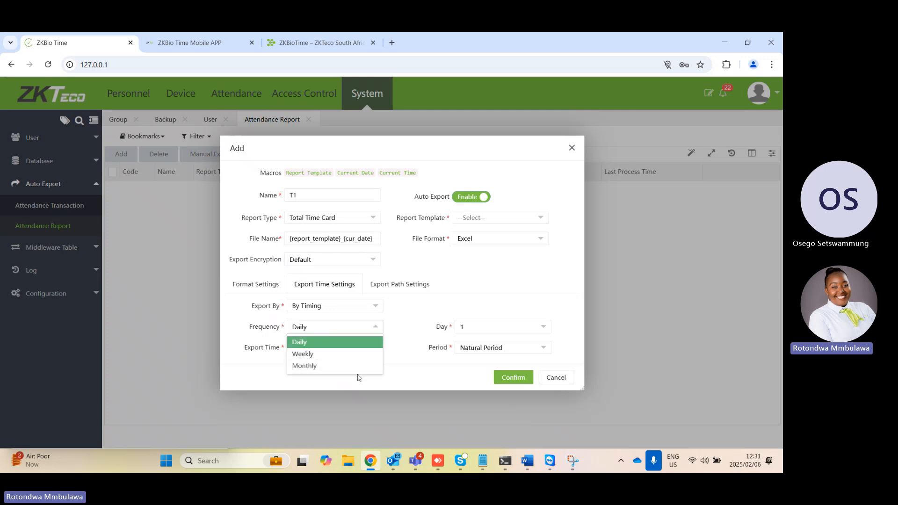
pyautogui.click(400, 371)
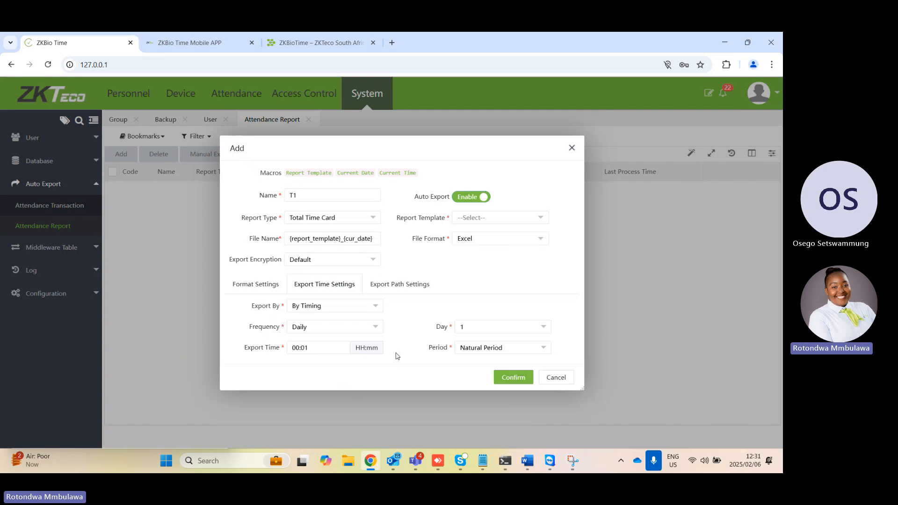
pyautogui.click(401, 287)
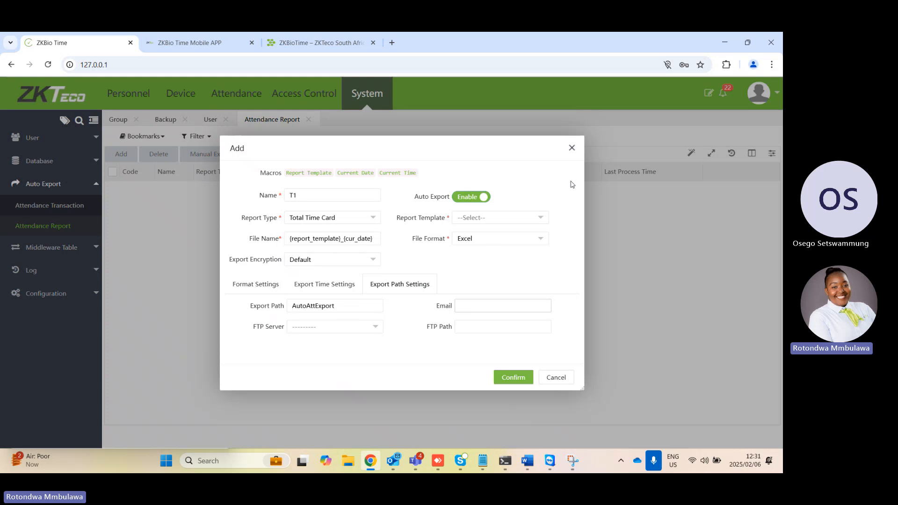
pyautogui.click(572, 148)
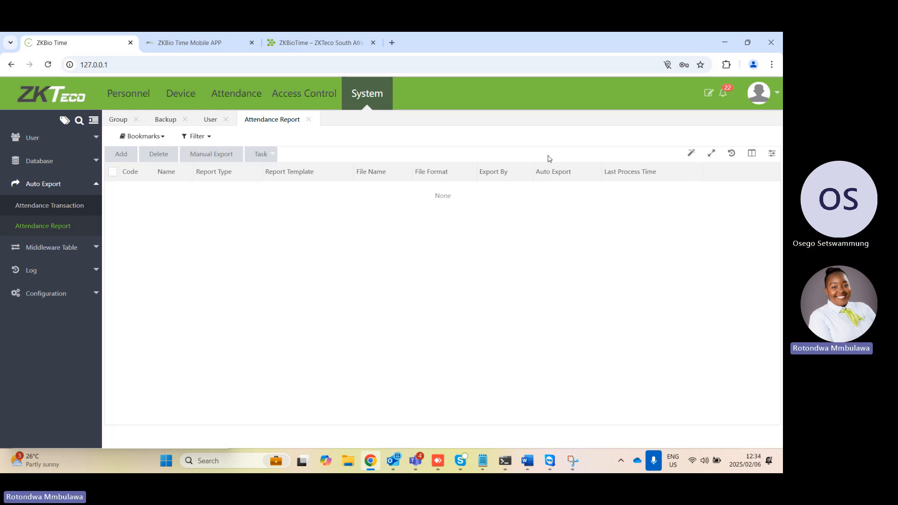
# Open the personnel section and log back in with the admin username and the account password
pyautogui.click(125, 93)
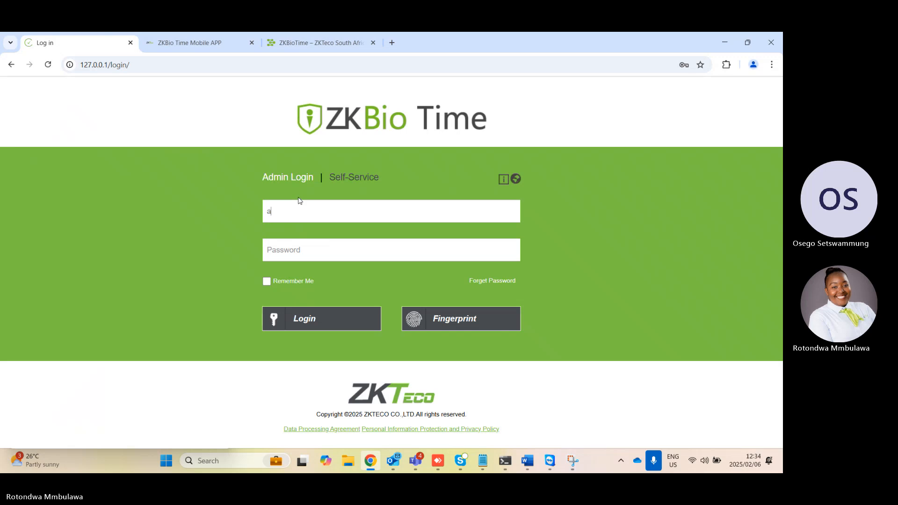
pyautogui.write('dmin')
pyautogui.click(365, 246)
pyautogui.click(333, 272)
pyautogui.click(345, 318)
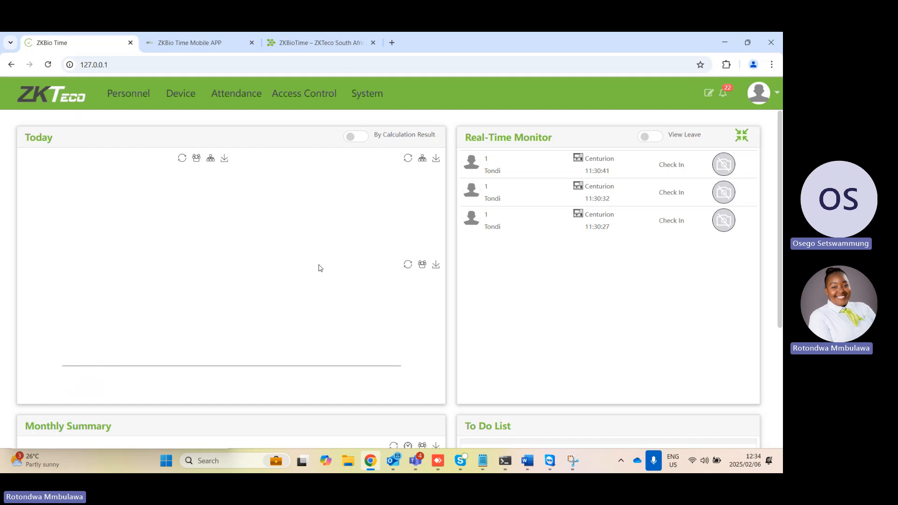
# Open the personnel workflow roles and add a role with code 1 named Admin
pyautogui.moveTo(124, 209)
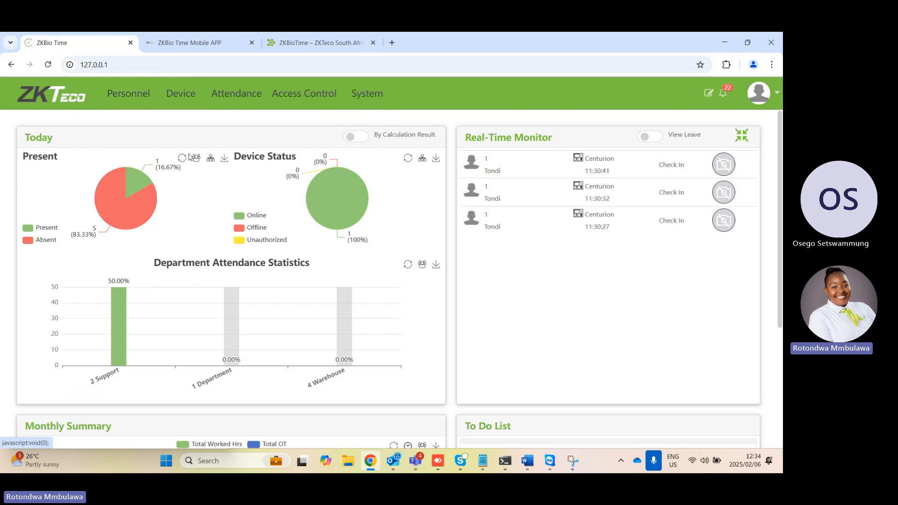
pyautogui.click(137, 95)
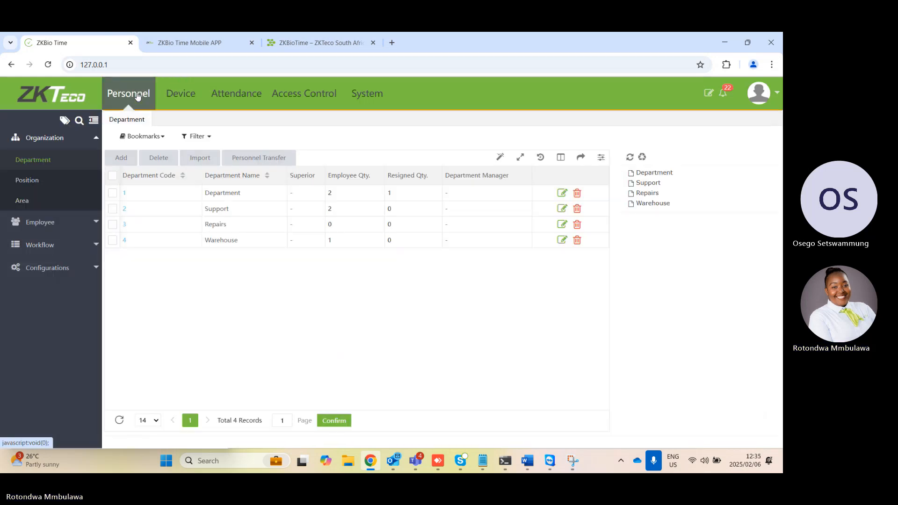
pyautogui.click(47, 245)
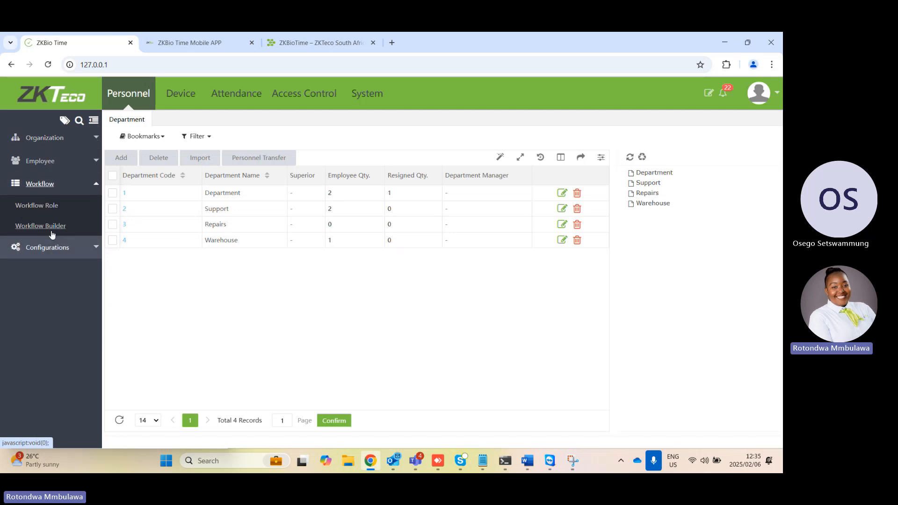
pyautogui.click(37, 205)
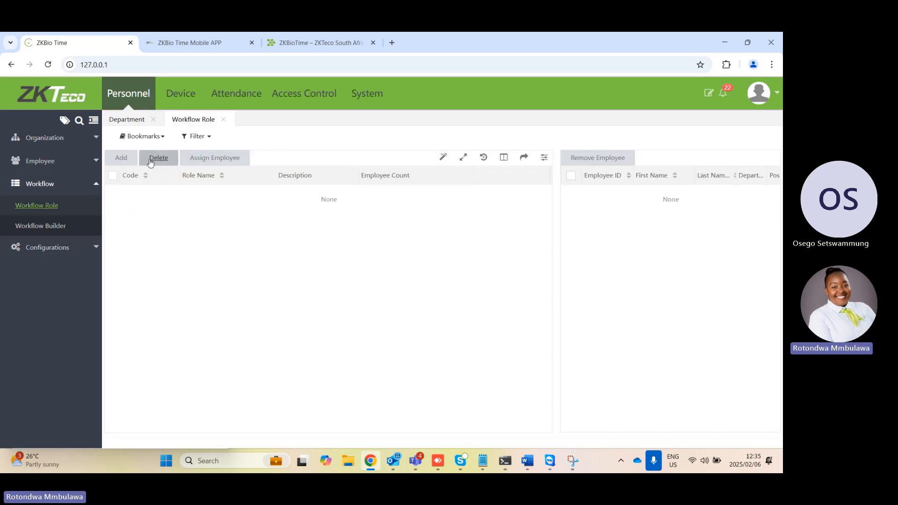
pyautogui.click(122, 158)
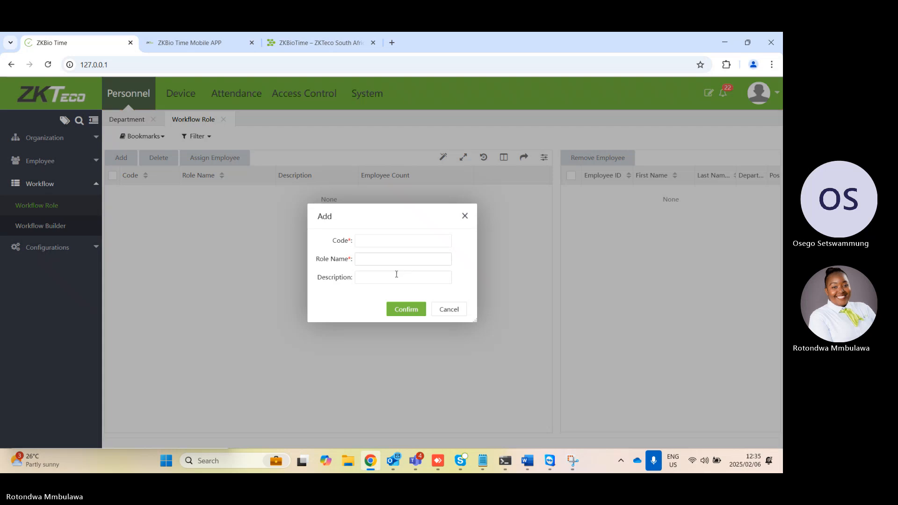
pyautogui.click(411, 241)
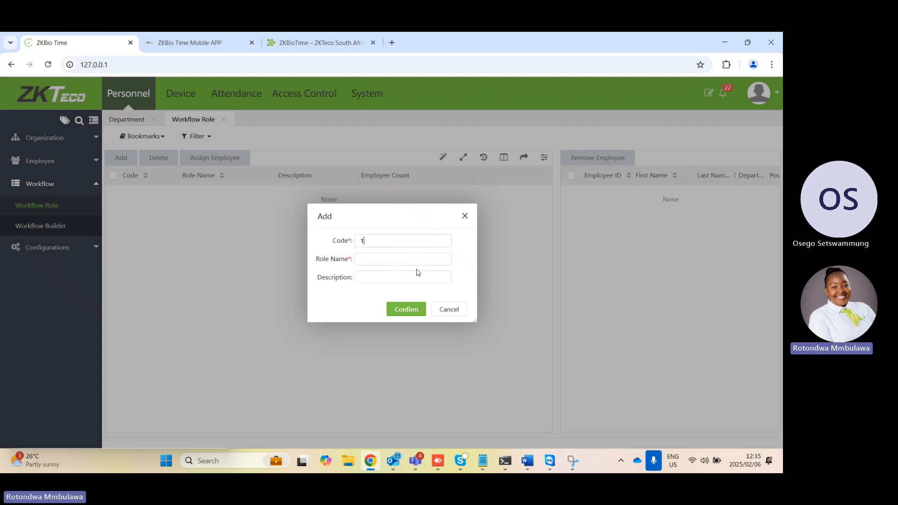
pyautogui.press('capslock')
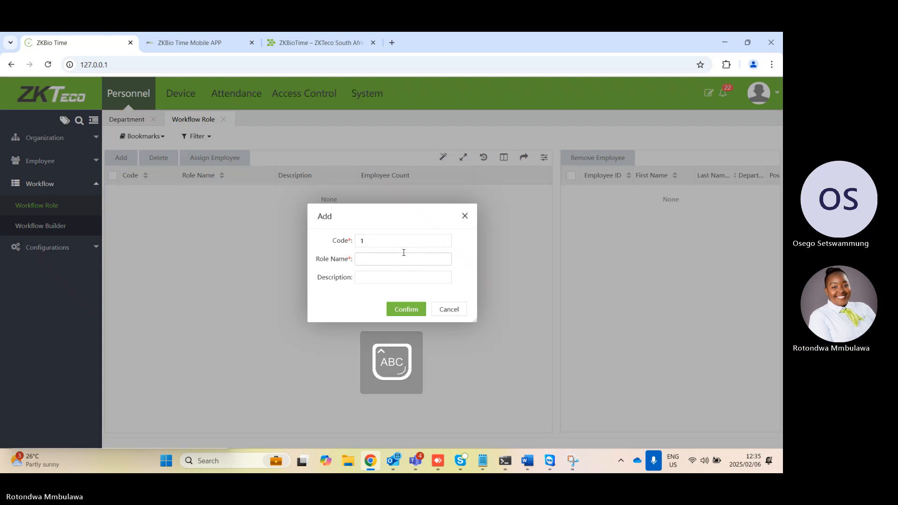
pyautogui.write('A')
pyautogui.press('capslock')
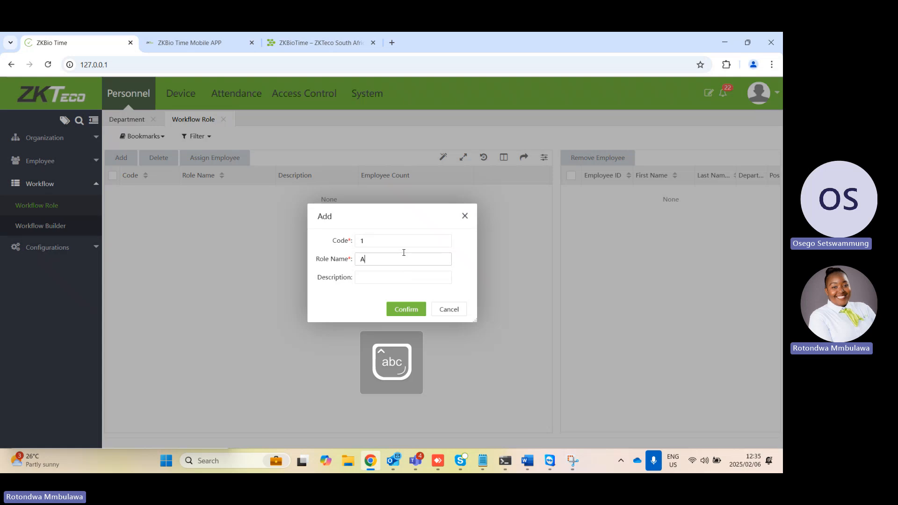
pyautogui.write('dmin')
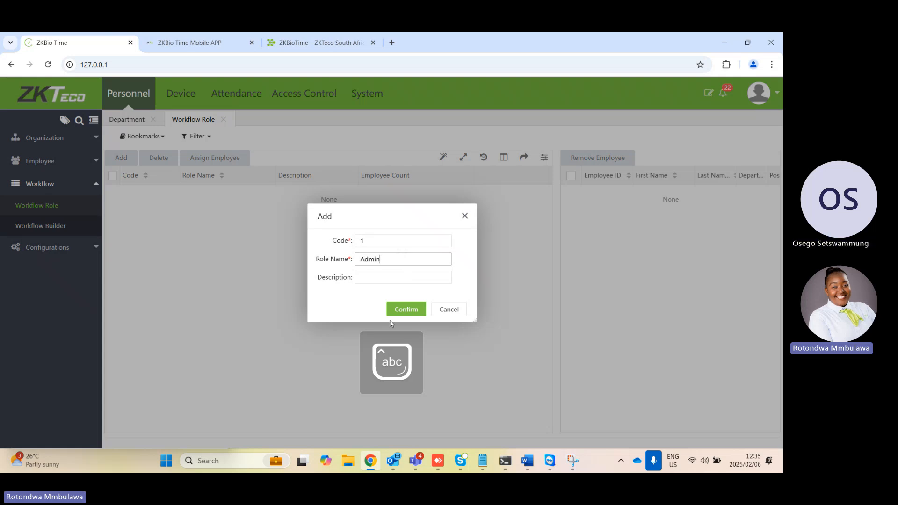
pyautogui.click(407, 312)
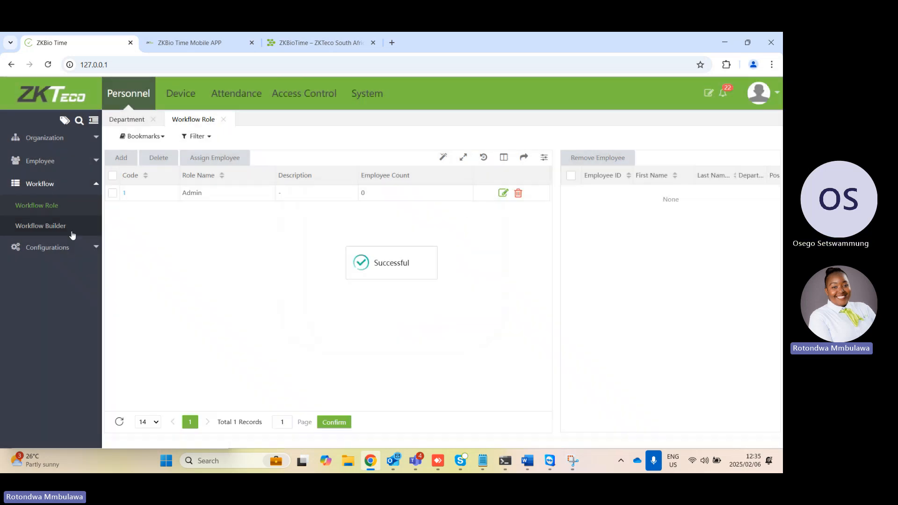
# Add a second workflow role with code 2 named HR
pyautogui.click(122, 158)
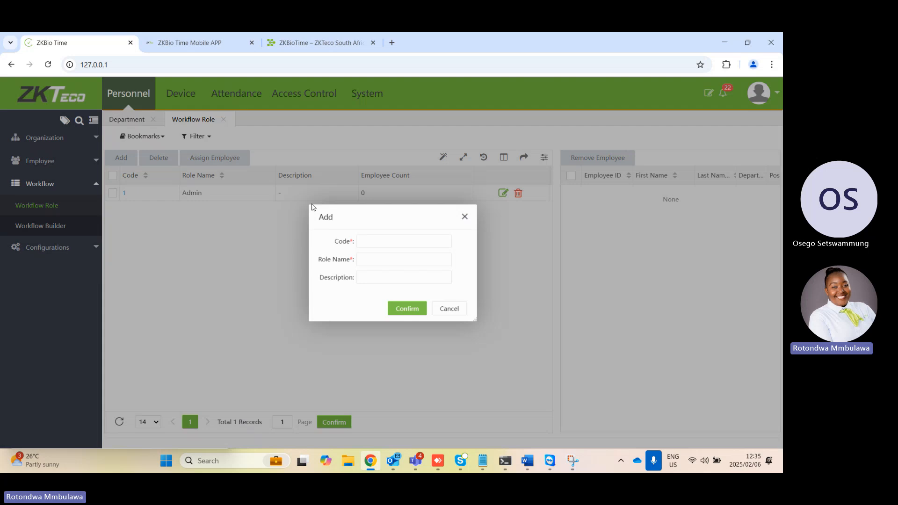
pyautogui.click(389, 241)
pyautogui.write('2')
pyautogui.click(397, 261)
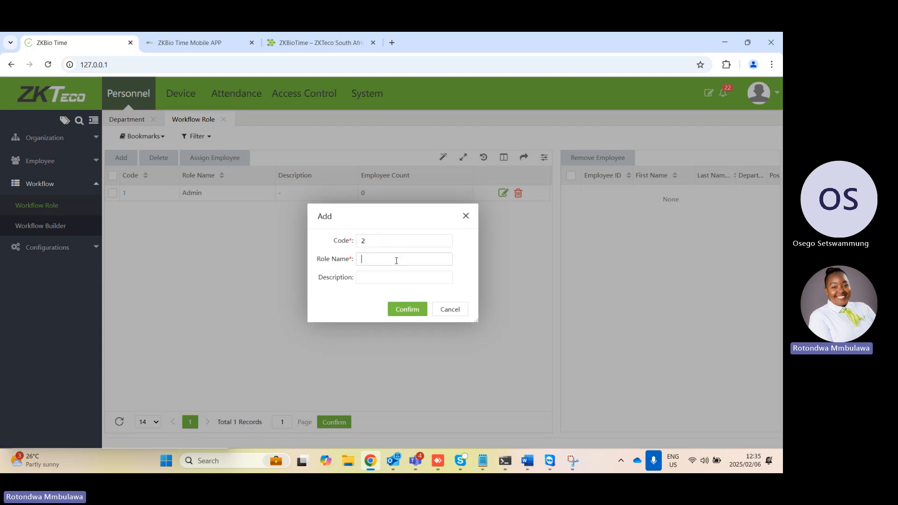
pyautogui.press('capslock')
pyautogui.write('H')
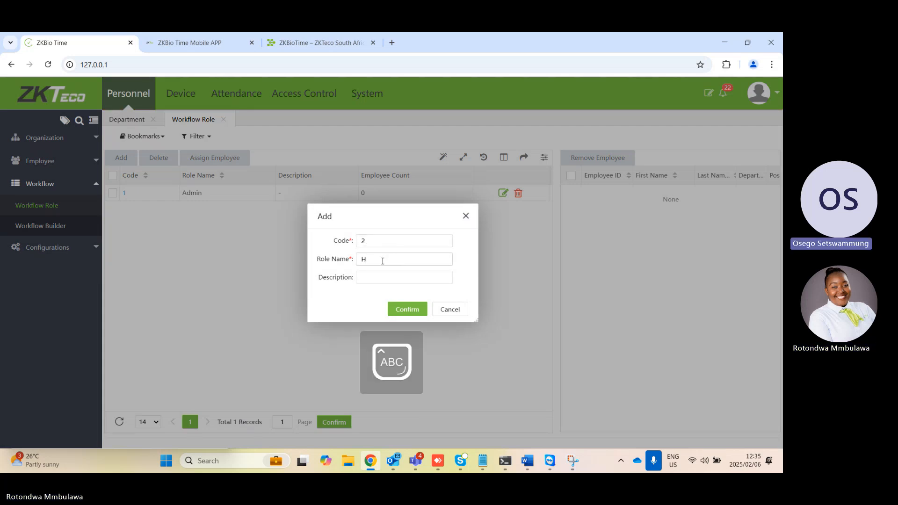
pyautogui.write('R')
pyautogui.click(407, 309)
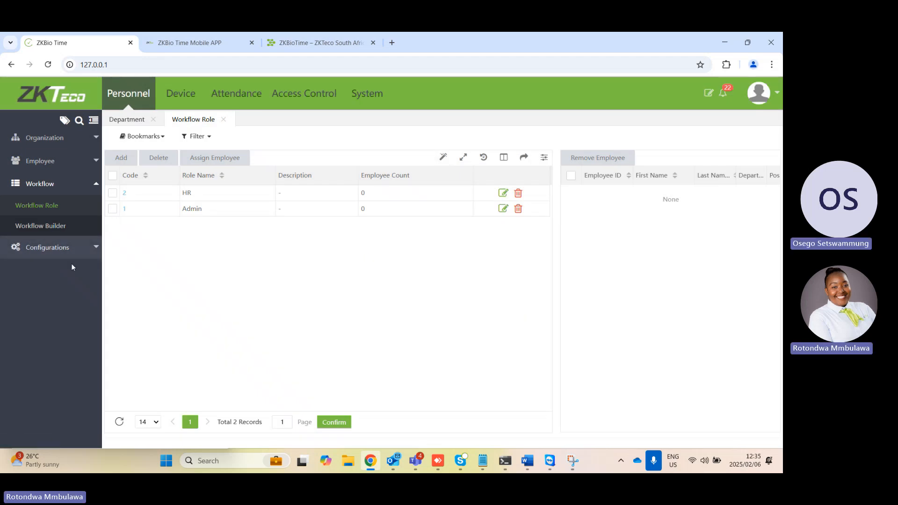
# Start a new department workflow in the Workflow Builder for the Support department with Manual Log as content type
pyautogui.click(56, 228)
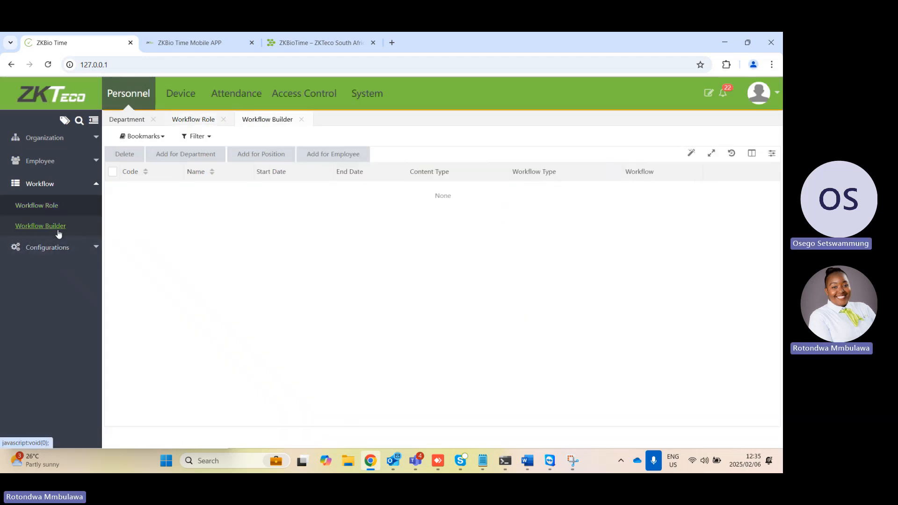
pyautogui.click(181, 155)
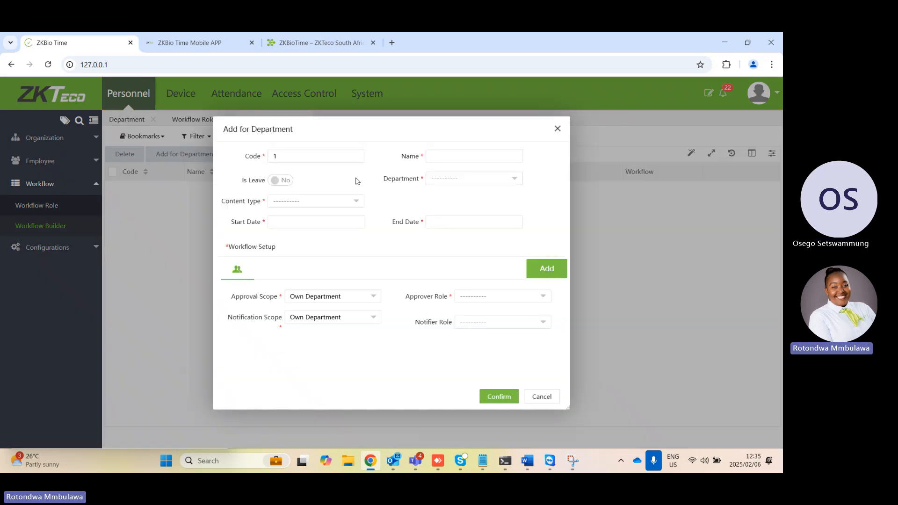
pyautogui.click(477, 180)
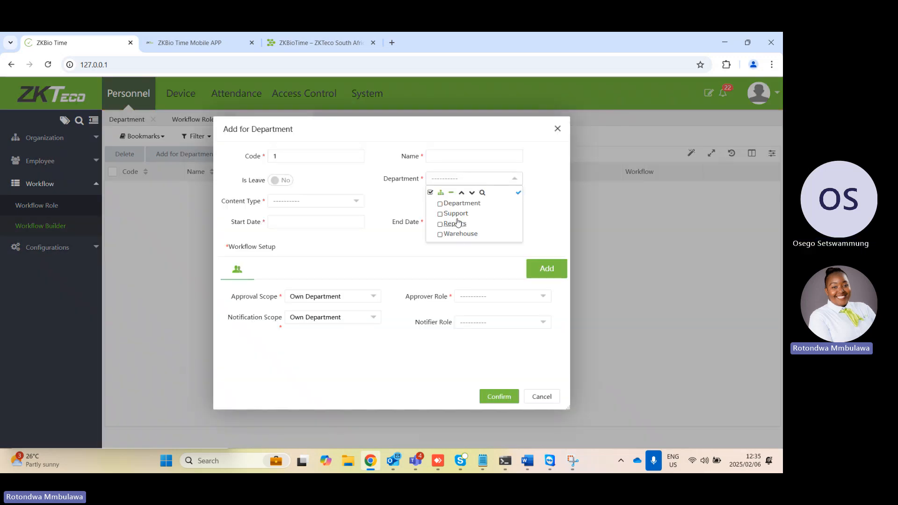
pyautogui.click(458, 214)
pyautogui.click(523, 193)
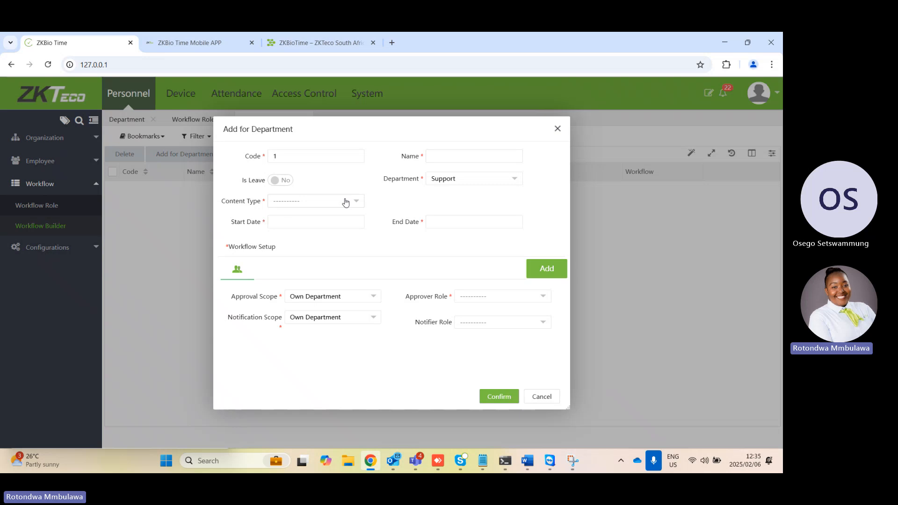
pyautogui.click(346, 202)
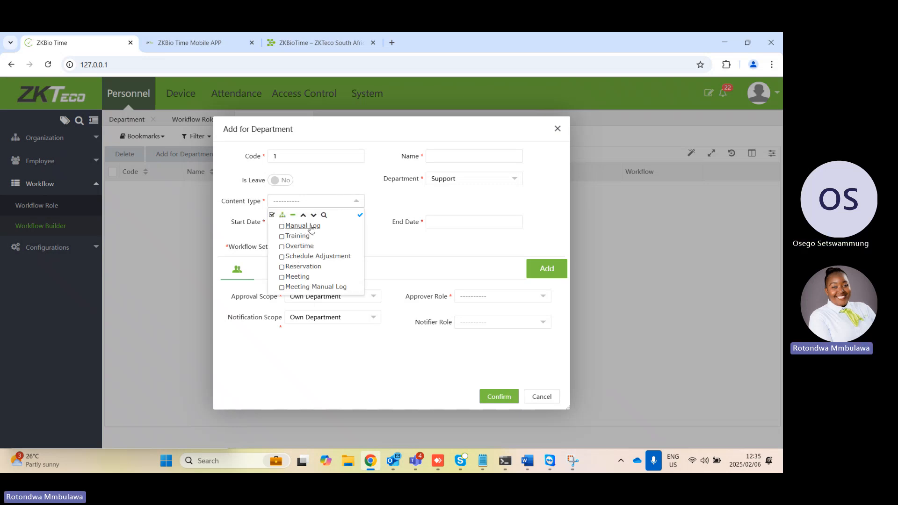
pyautogui.click(315, 226)
pyautogui.click(360, 218)
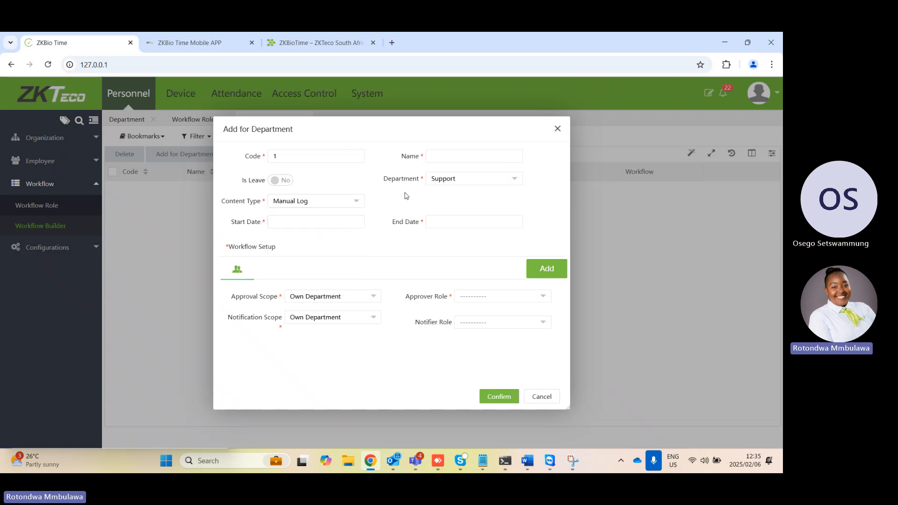
# Set the department workflow's start date to 2025-02-06 and its end date to 2025-04-30
pyautogui.click(336, 224)
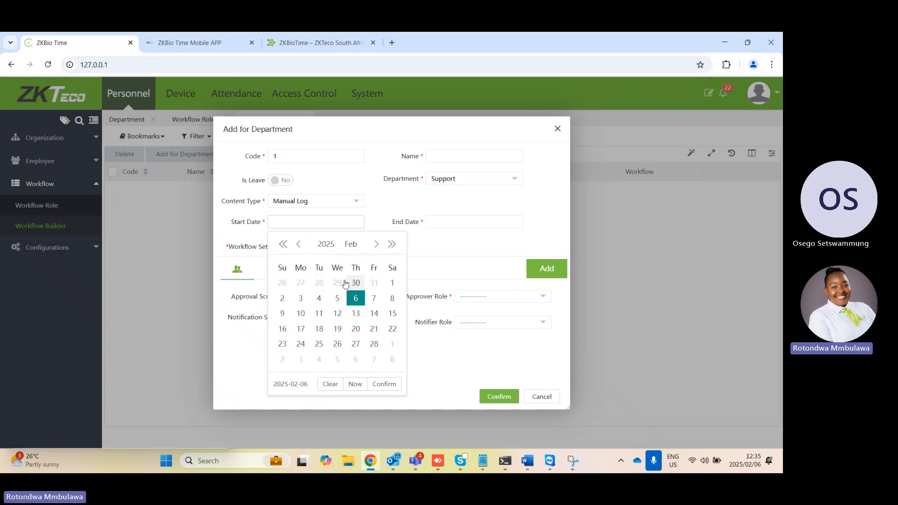
pyautogui.click(355, 298)
pyautogui.click(441, 223)
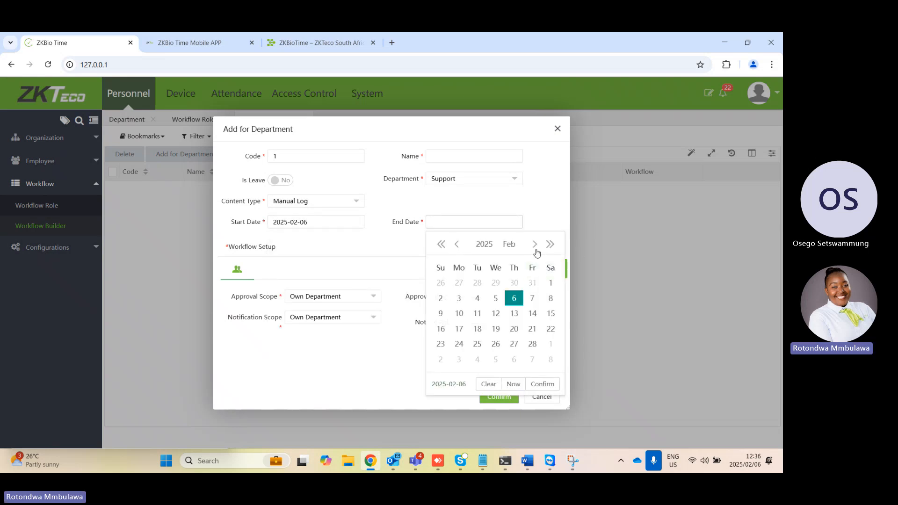
pyautogui.click(535, 244)
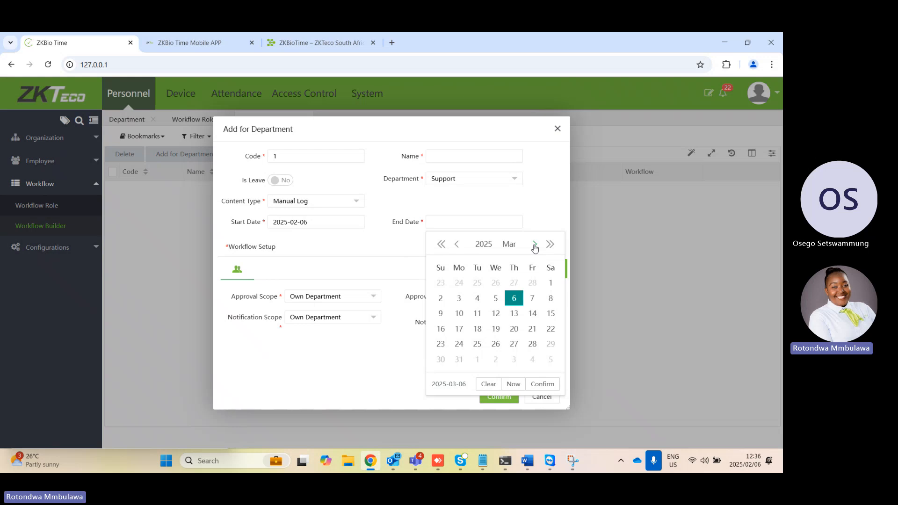
pyautogui.click(534, 244)
pyautogui.click(495, 344)
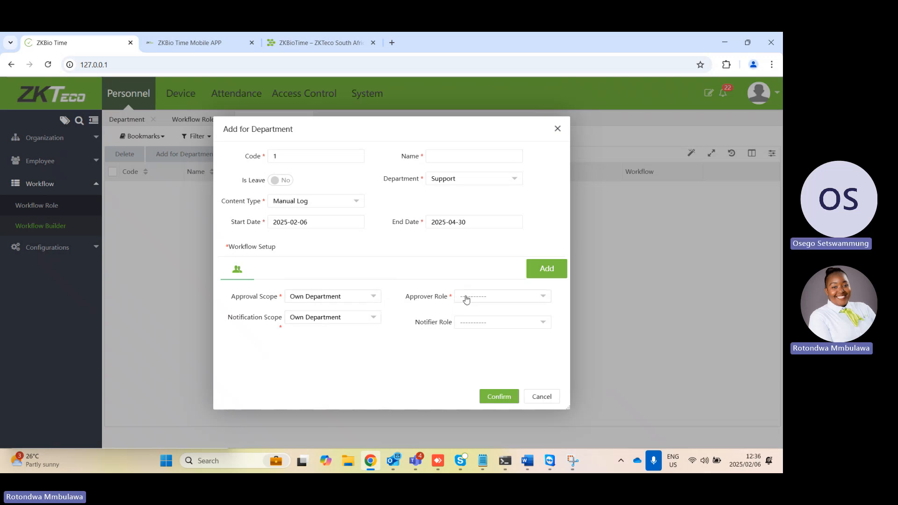
# Assign HR as the first stage's approver role and both Admin and HR as its notifier roles
pyautogui.click(469, 298)
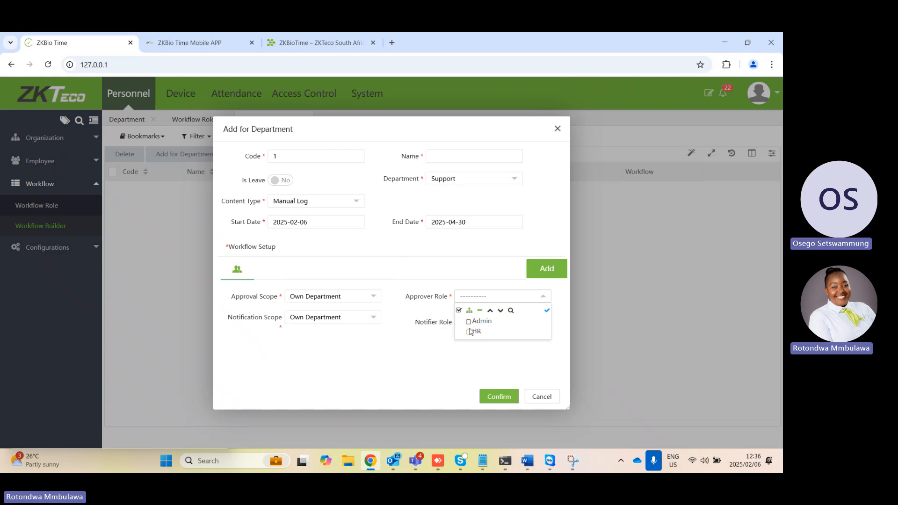
pyautogui.click(470, 331)
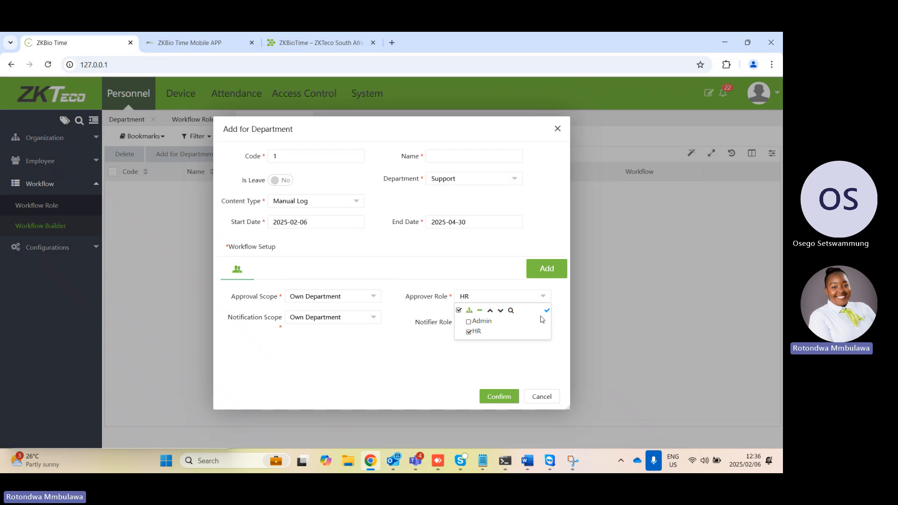
pyautogui.click(545, 311)
pyautogui.click(508, 327)
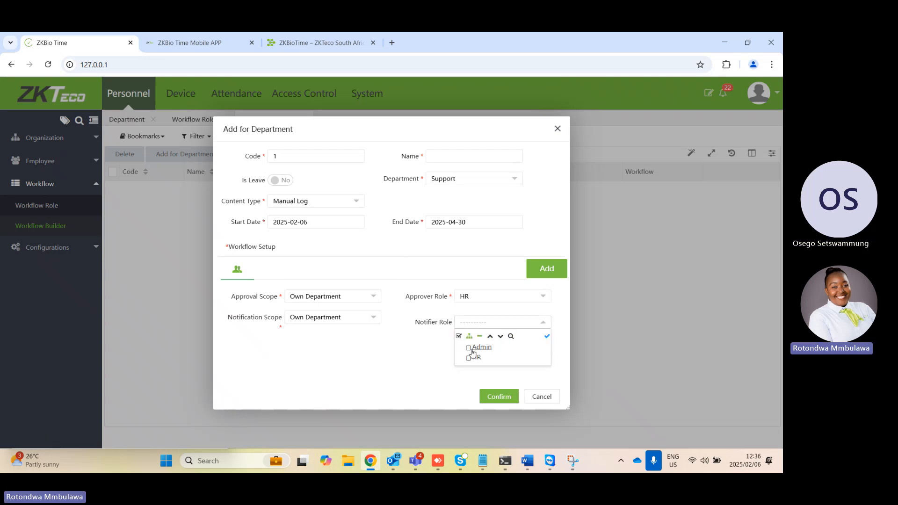
pyautogui.click(468, 357)
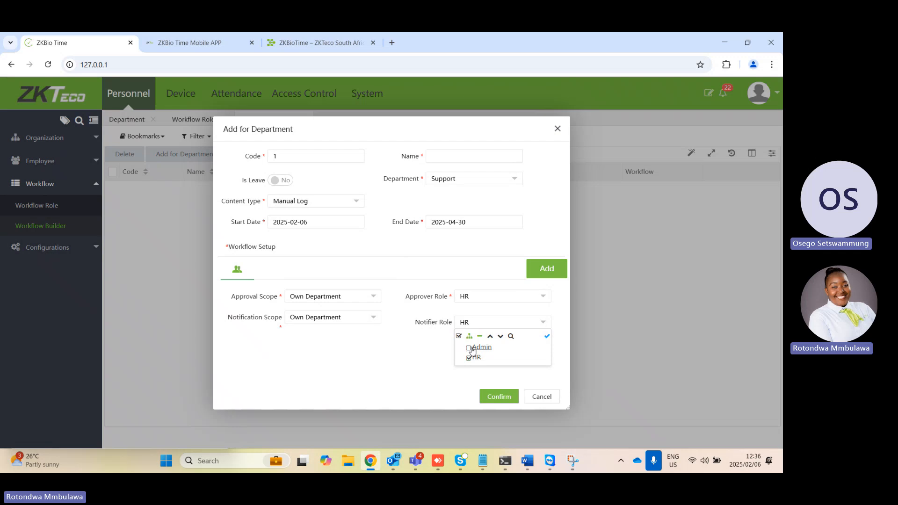
pyautogui.click(470, 348)
pyautogui.click(548, 337)
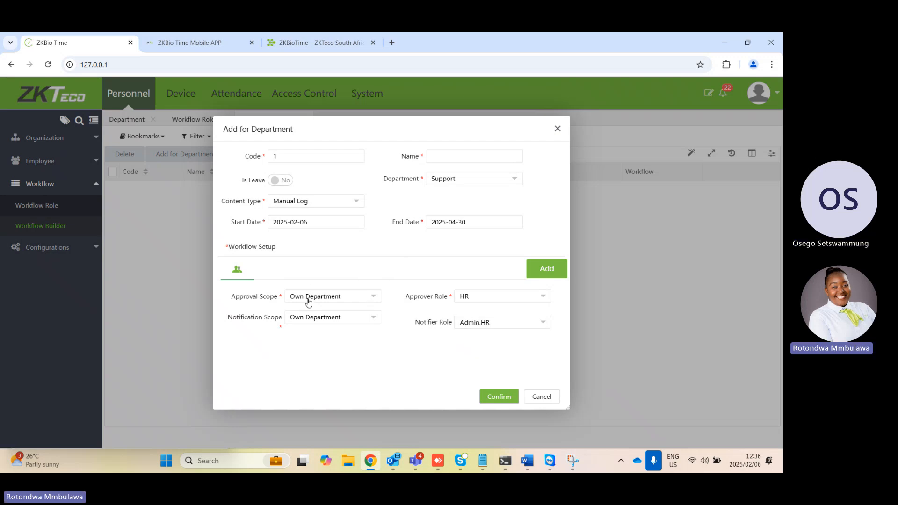
# Add a second approval stage with Admin as both approver and notifier role, and submit the department workflow
pyautogui.click(553, 268)
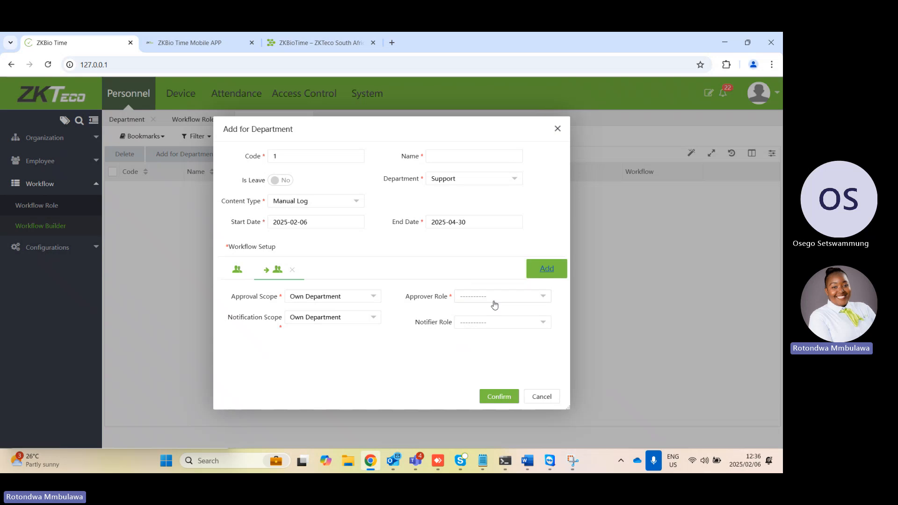
pyautogui.click(504, 299)
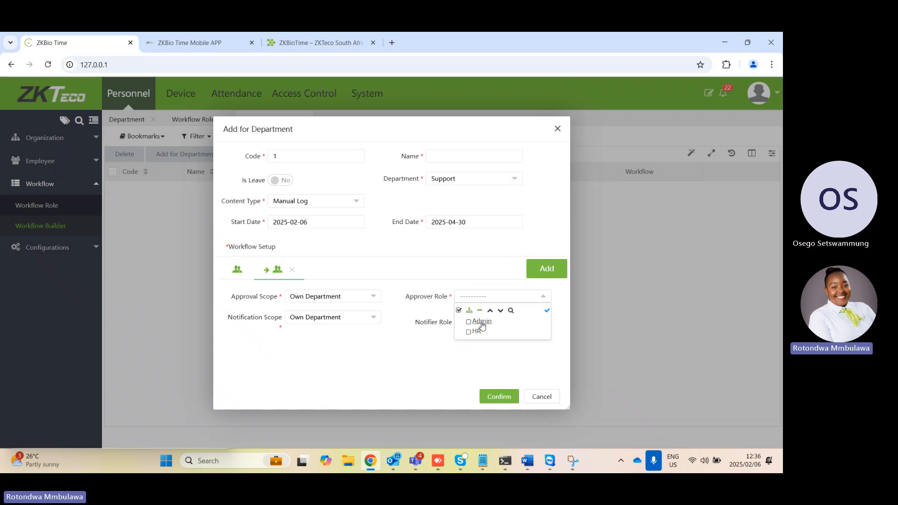
pyautogui.click(479, 321)
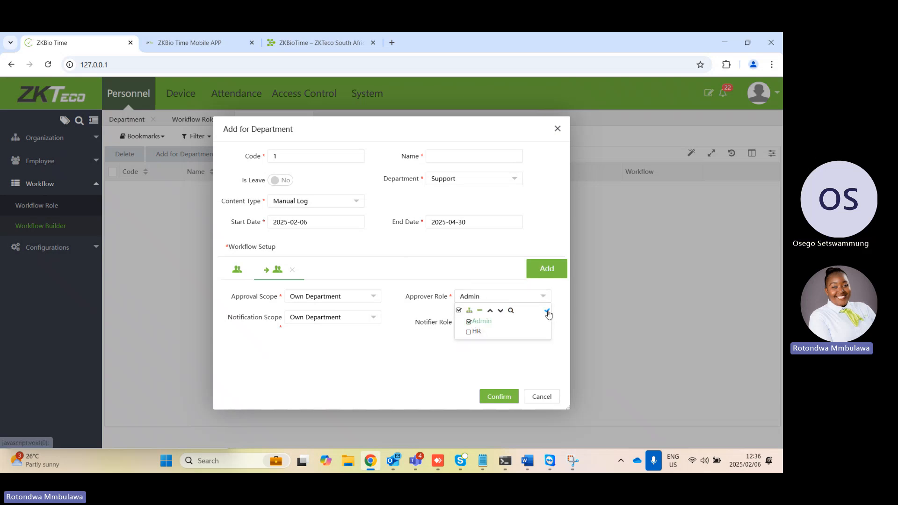
pyautogui.click(547, 310)
pyautogui.click(523, 326)
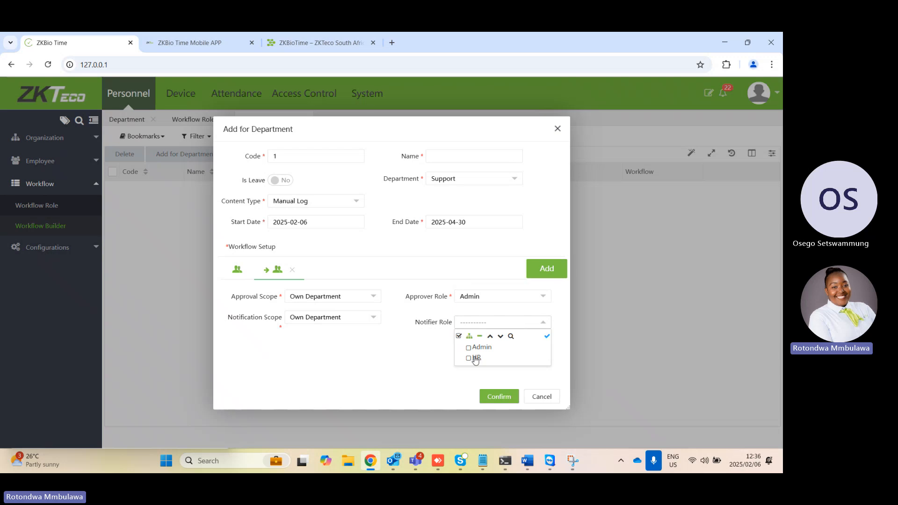
pyautogui.click(478, 348)
pyautogui.click(546, 336)
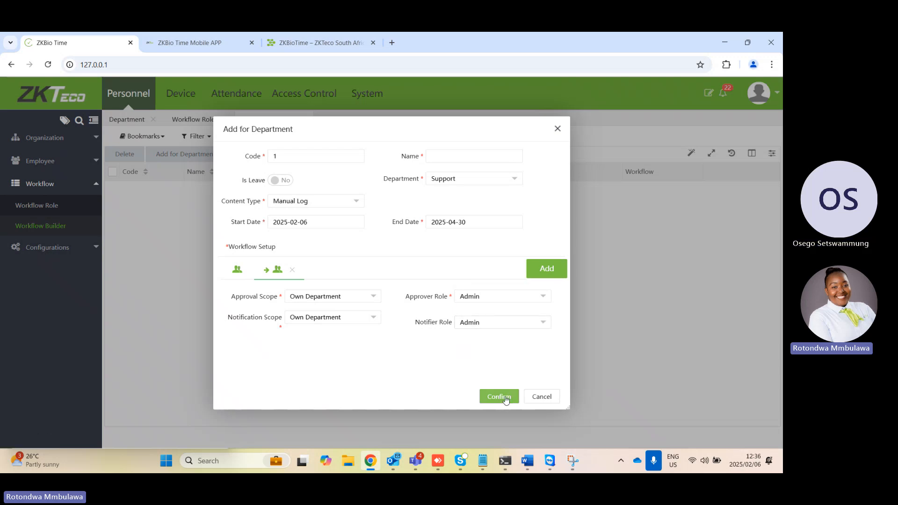
pyautogui.click(505, 399)
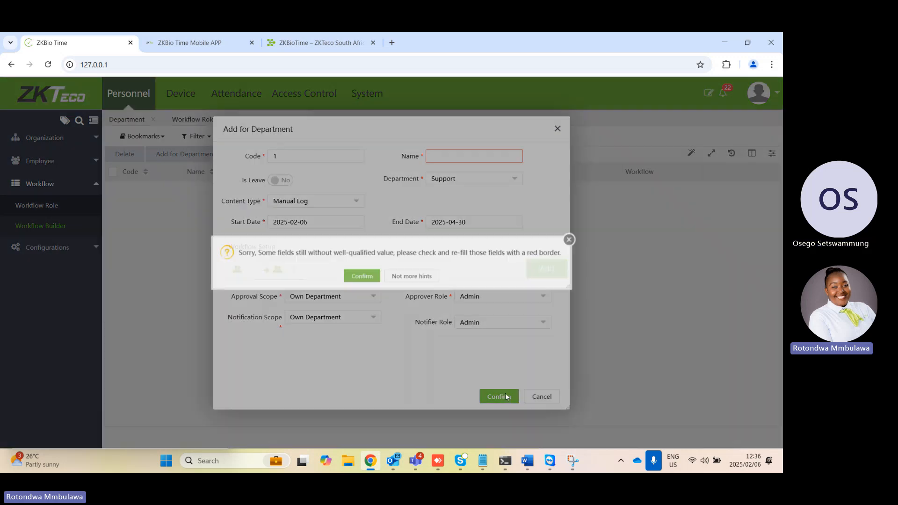
# Enter approvals as the name of the Support department workflow and save it
pyautogui.click(368, 280)
pyautogui.click(457, 156)
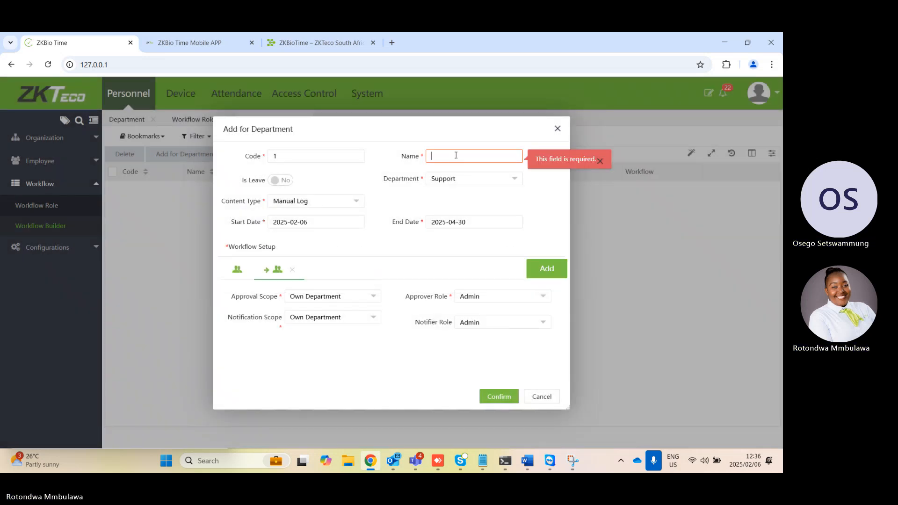
pyautogui.press('capslock')
pyautogui.write('app')
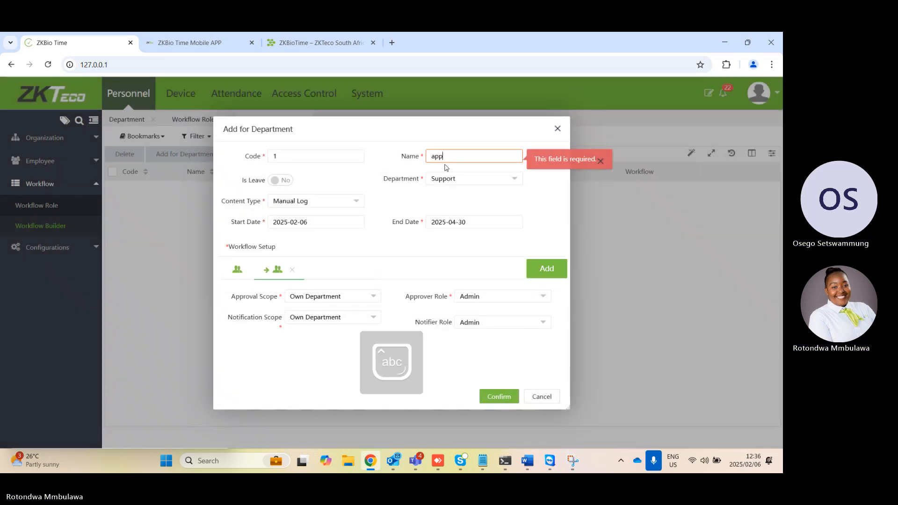
pyautogui.write('roval')
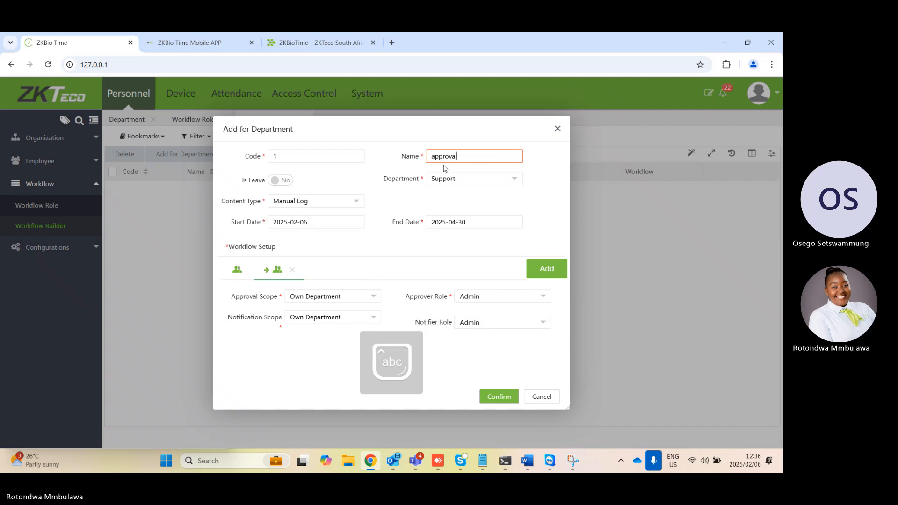
pyautogui.write('s')
pyautogui.click(501, 396)
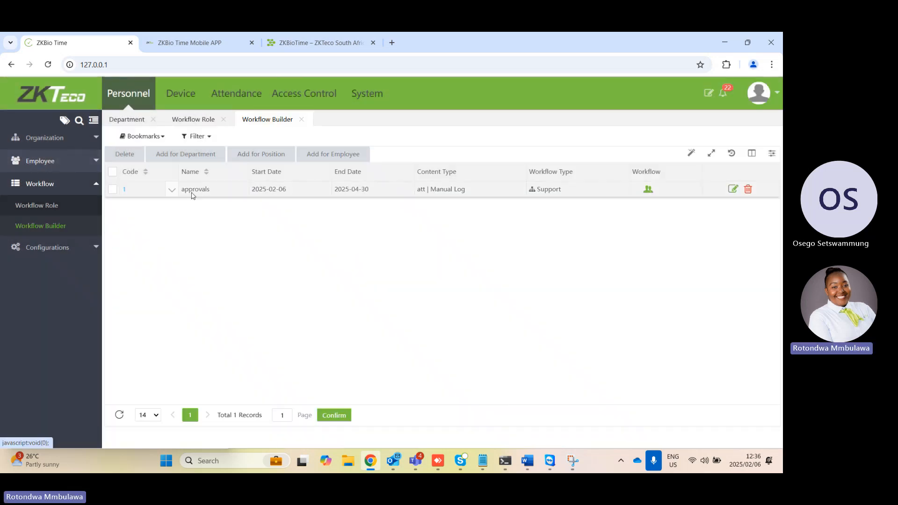
# Review the HR role's details and the Admin role's employee assignment options in Workflow Role, and return to Workflow Builder
pyautogui.click(43, 206)
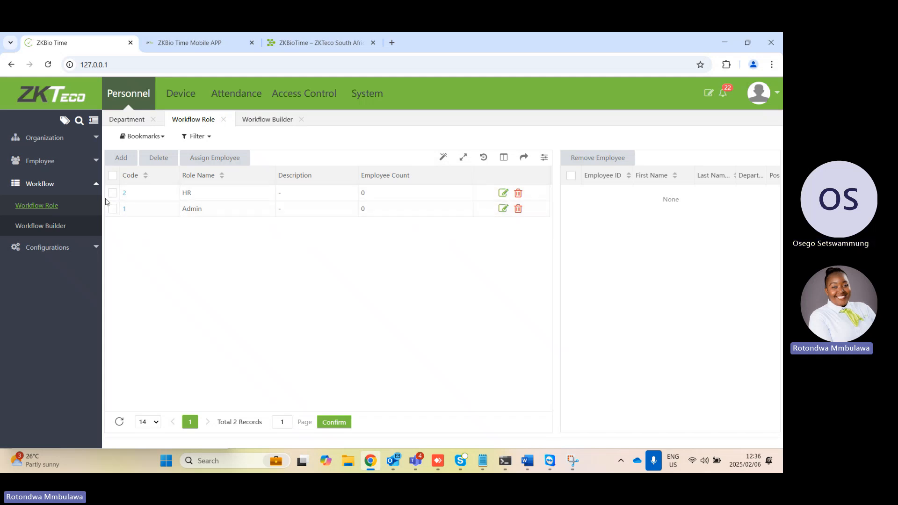
pyautogui.click(125, 193)
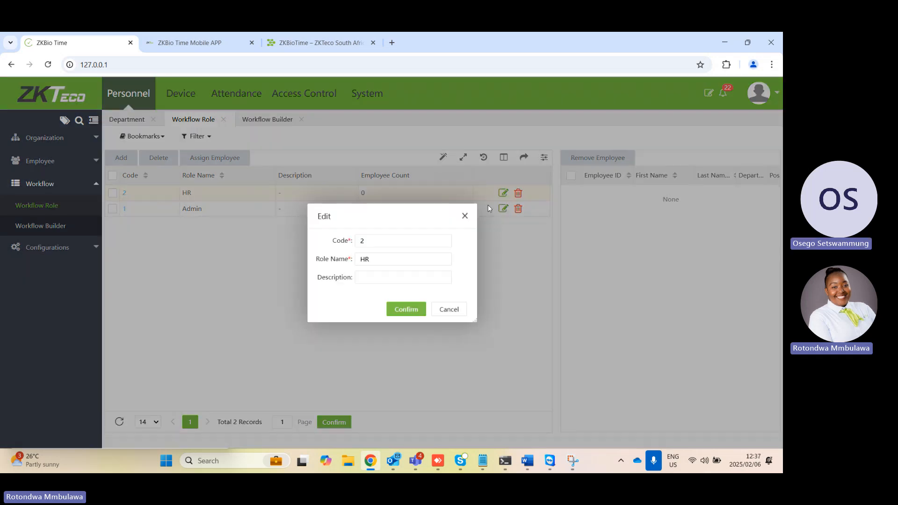
pyautogui.click(465, 216)
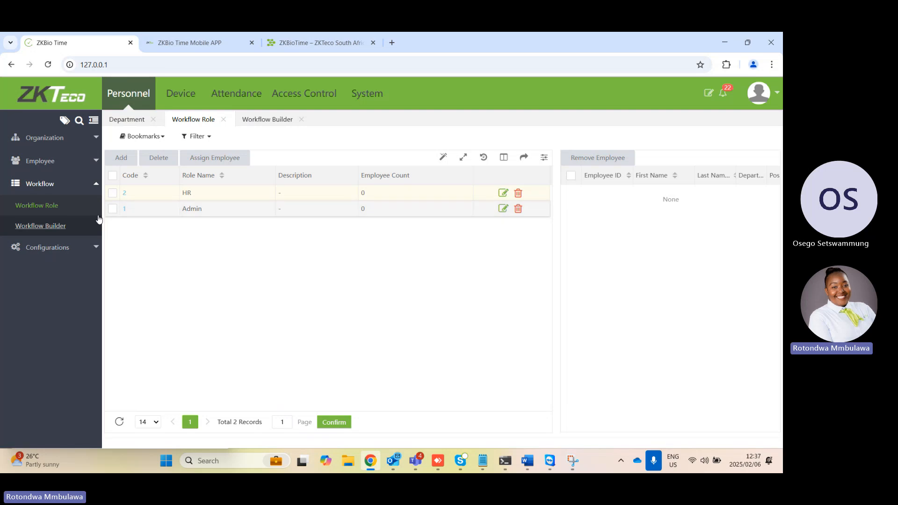
pyautogui.click(113, 208)
pyautogui.click(215, 159)
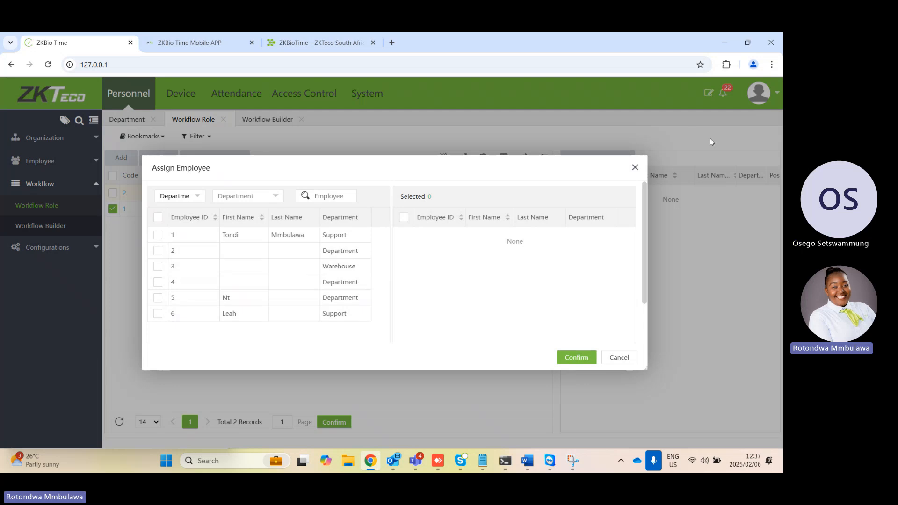
pyautogui.click(635, 167)
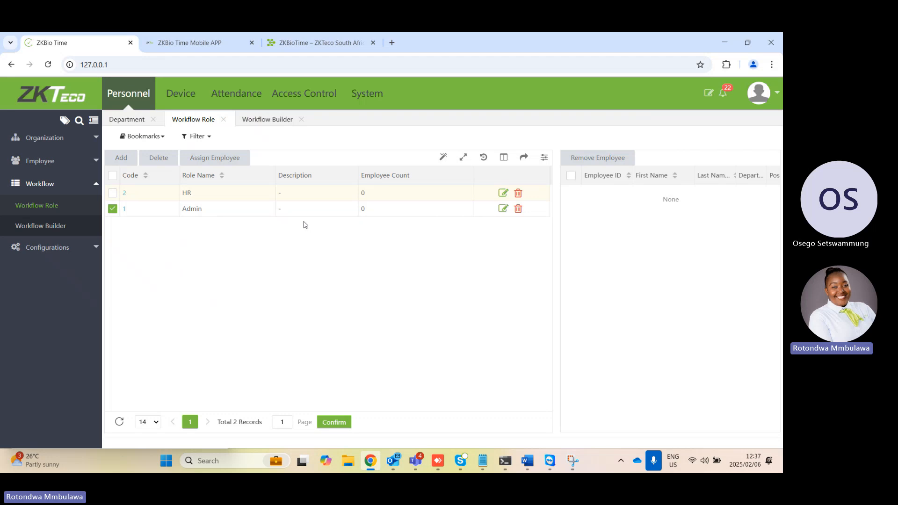
pyautogui.click(62, 229)
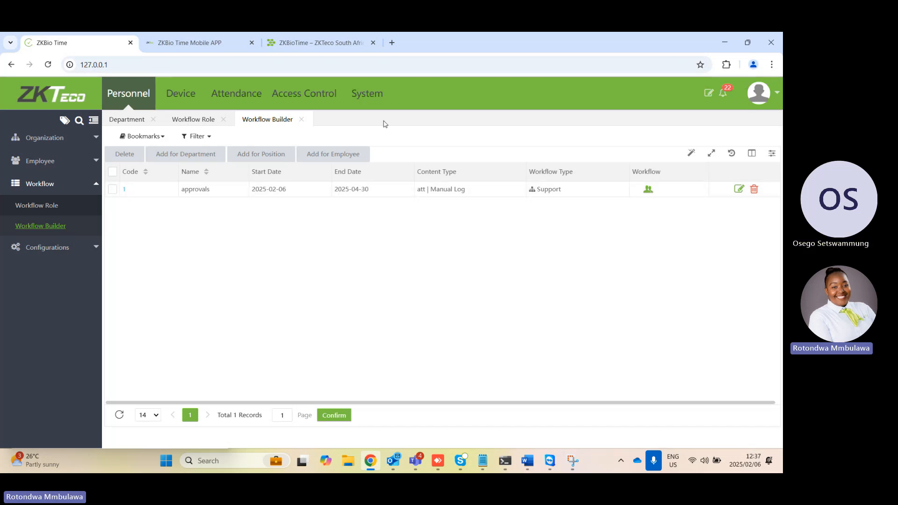
# Start a new user group under System, browse its Device and Personnel permissions, and select all Attendance permissions
pyautogui.click(376, 100)
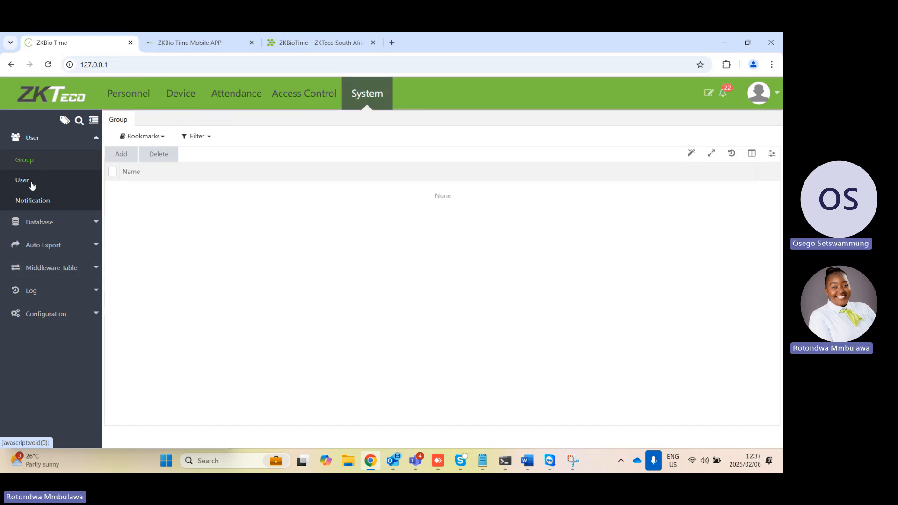
pyautogui.click(127, 156)
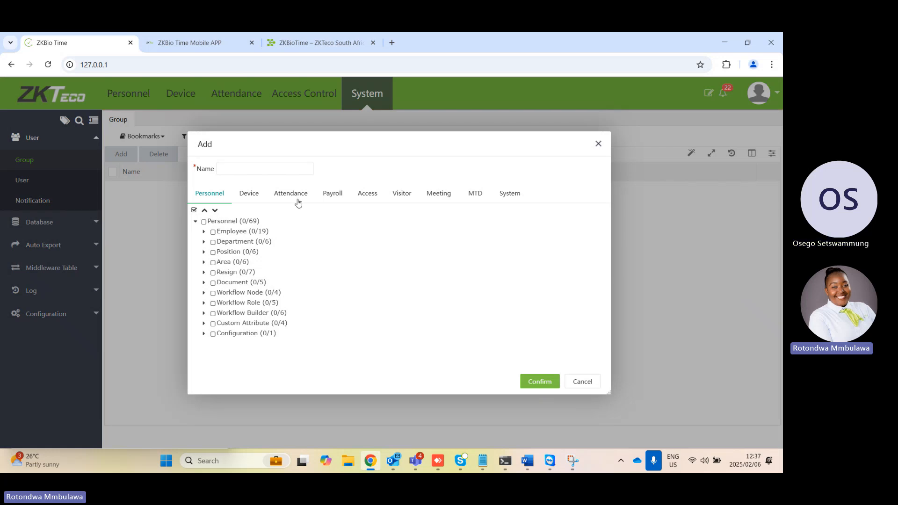
pyautogui.click(249, 198)
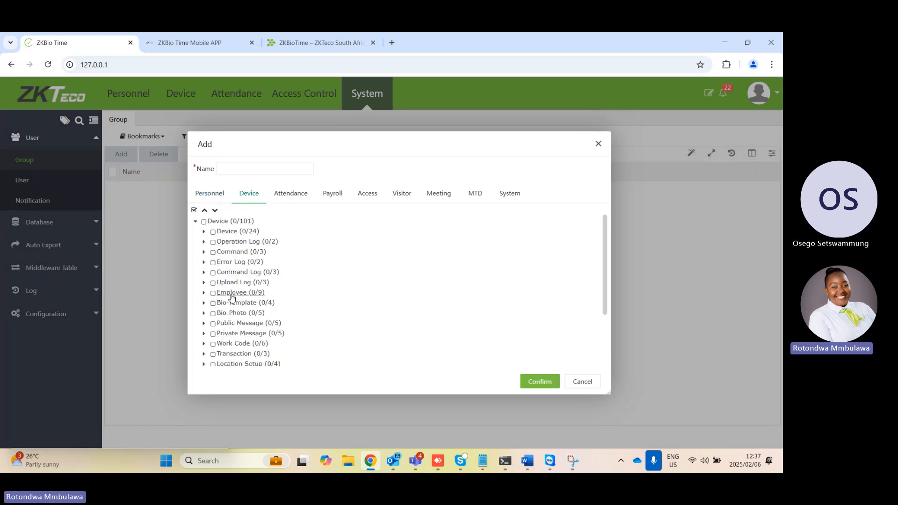
pyautogui.click(215, 196)
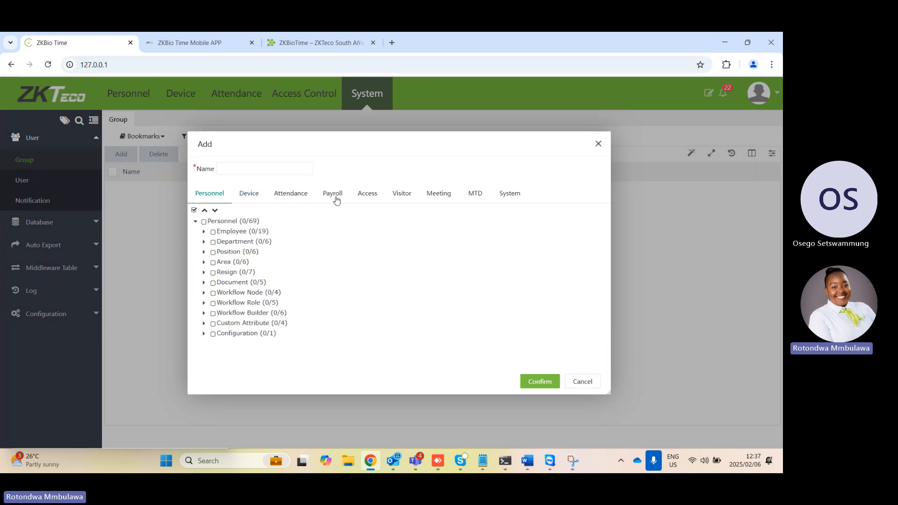
pyautogui.click(295, 198)
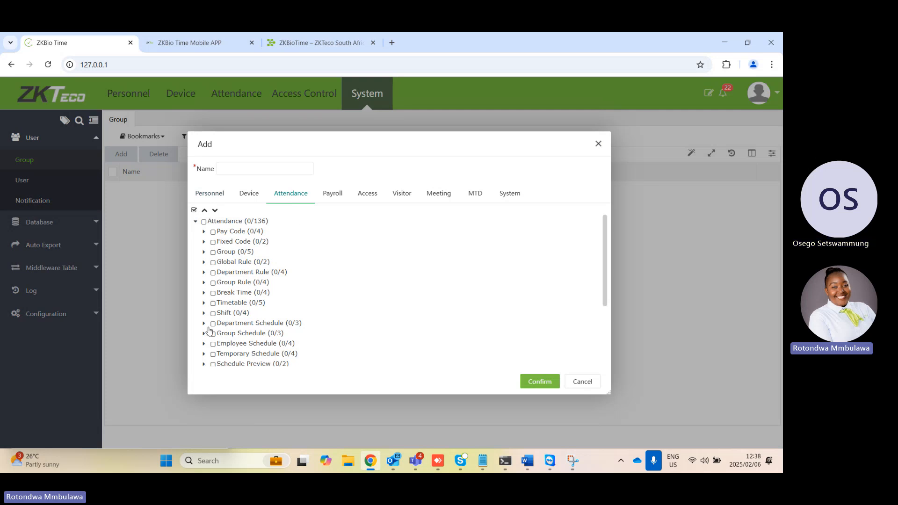
pyautogui.click(204, 222)
pyautogui.click(219, 198)
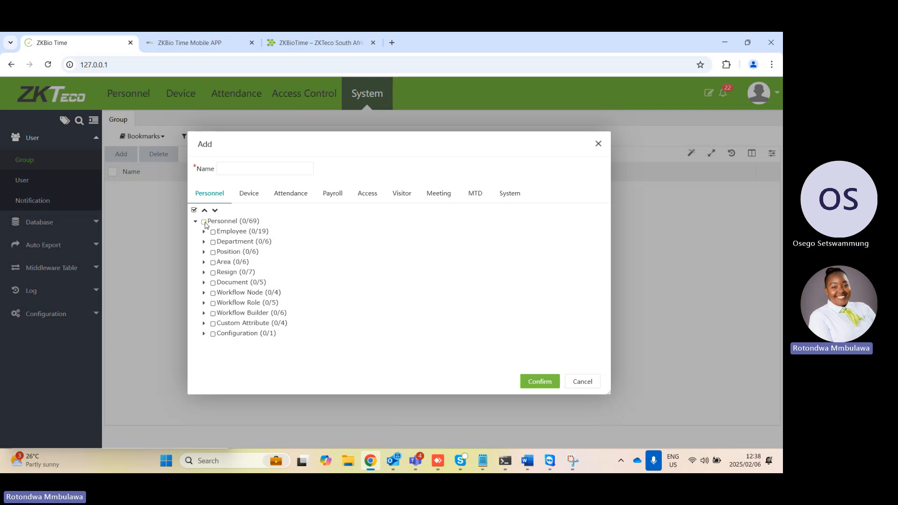
# Name the new user group test and save it
pyautogui.click(256, 170)
pyautogui.write('test')
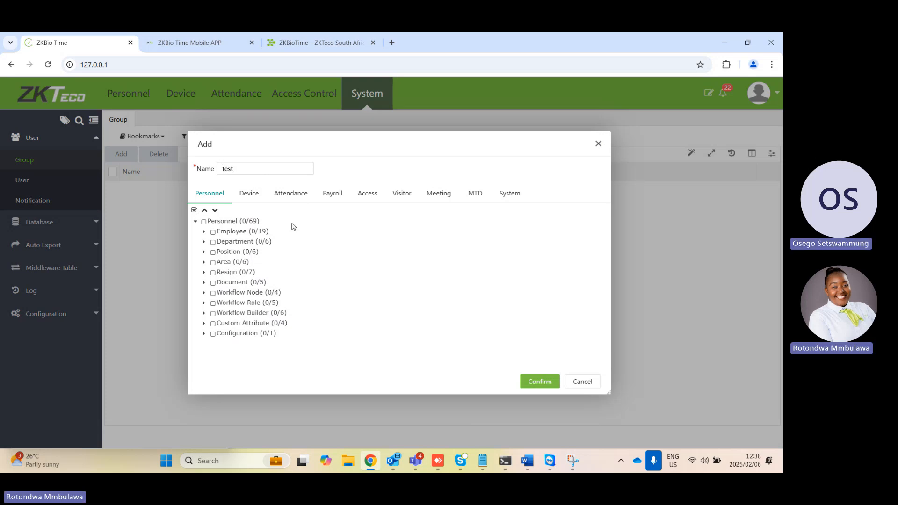
pyautogui.click(539, 380)
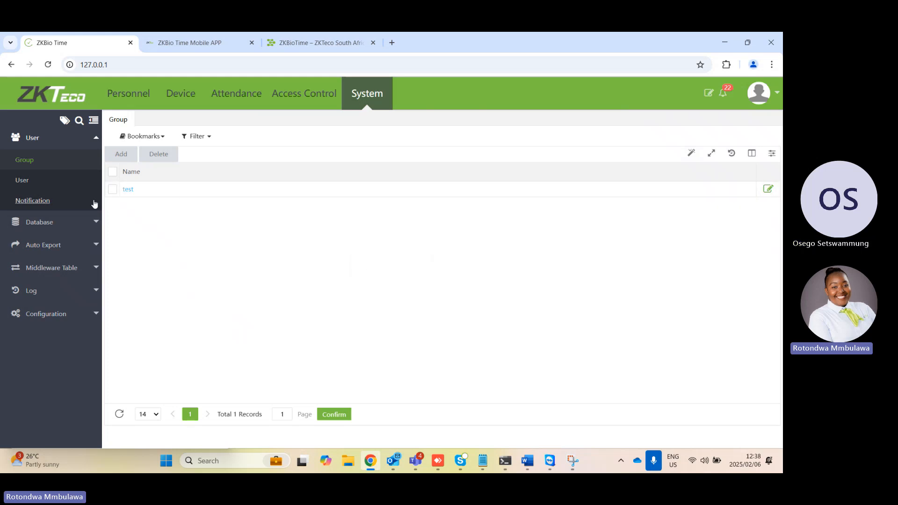
# Start adding a new system user and clear the prefilled username and password
pyautogui.click(29, 182)
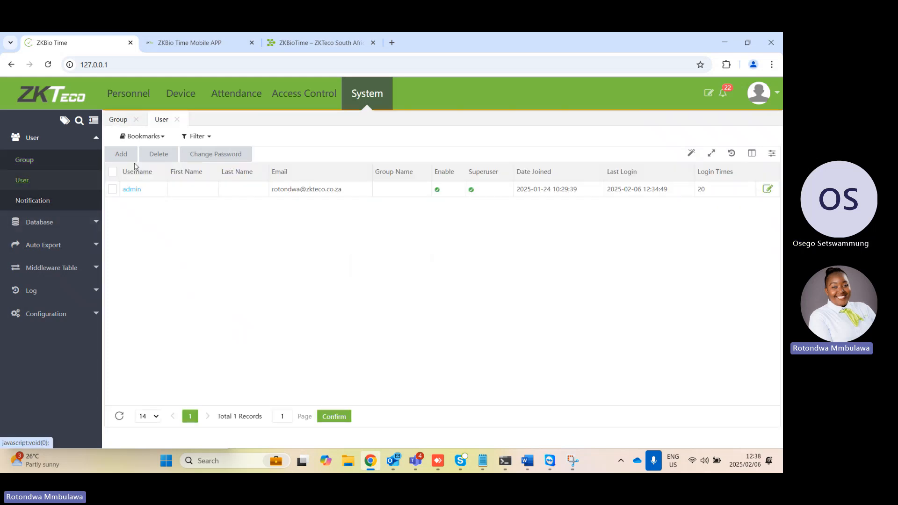
pyautogui.click(122, 154)
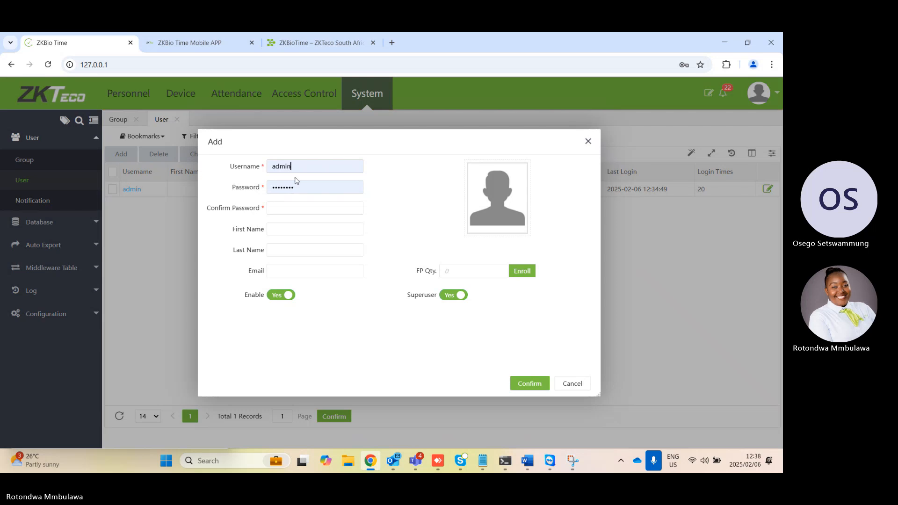
pyautogui.click(298, 170)
pyautogui.press('BackSpace')
pyautogui.press('BackSpace')
pyautogui.press('BackSpace')
pyautogui.press('BackSpace')
pyautogui.press('BackSpace')
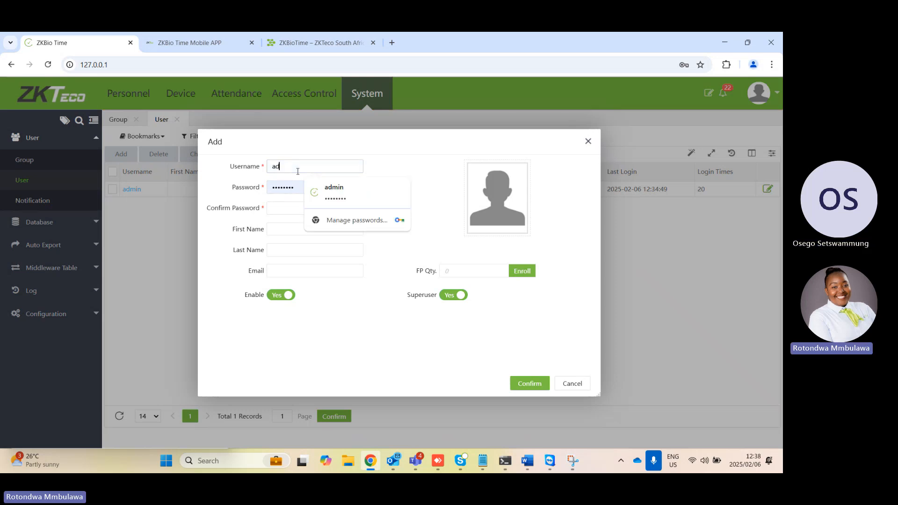
pyautogui.click(300, 190)
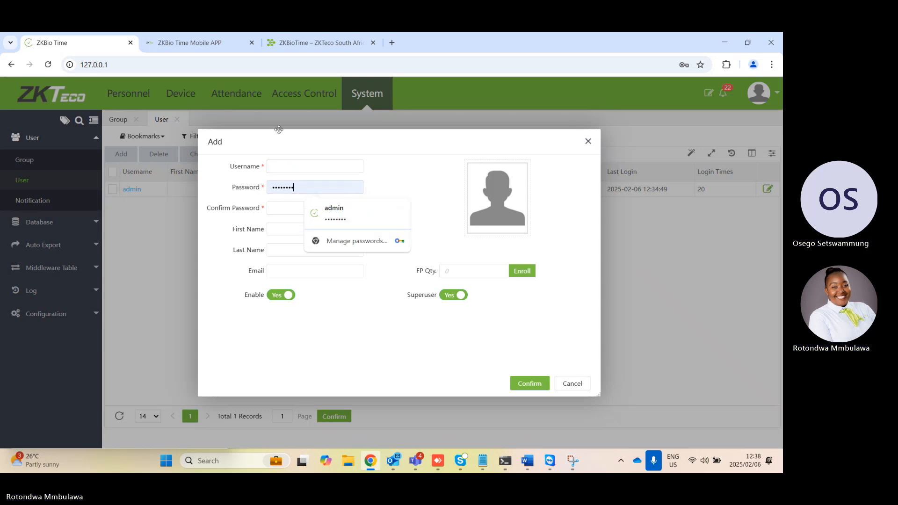
pyautogui.press('BackSpace')
pyautogui.press('BackSpace')
pyautogui.press('BackSpace')
pyautogui.press('BackSpace')
pyautogui.press('BackSpace')
pyautogui.press('BackSpace')
pyautogui.press('BackSpace')
pyautogui.press('BackSpace')
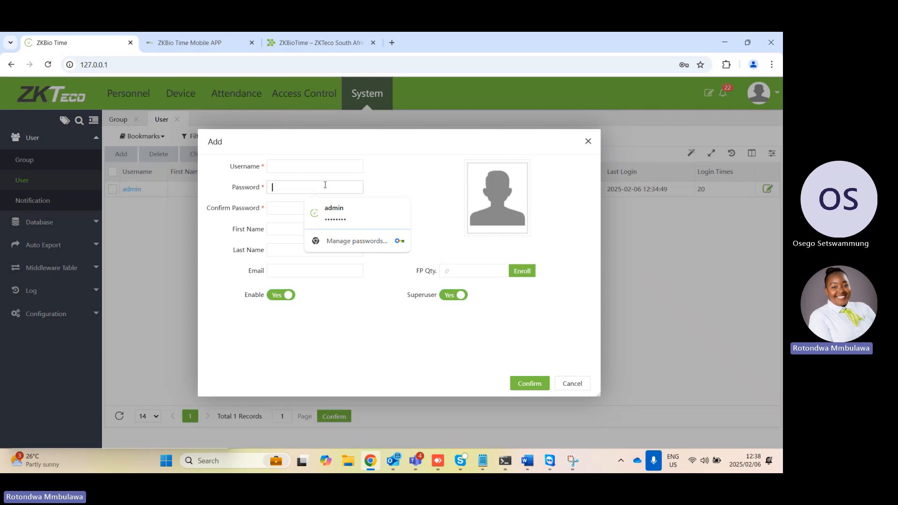
# Turn off Superuser and select the group test for the new user, check the authorized area and department options, and discard the form
pyautogui.click(453, 296)
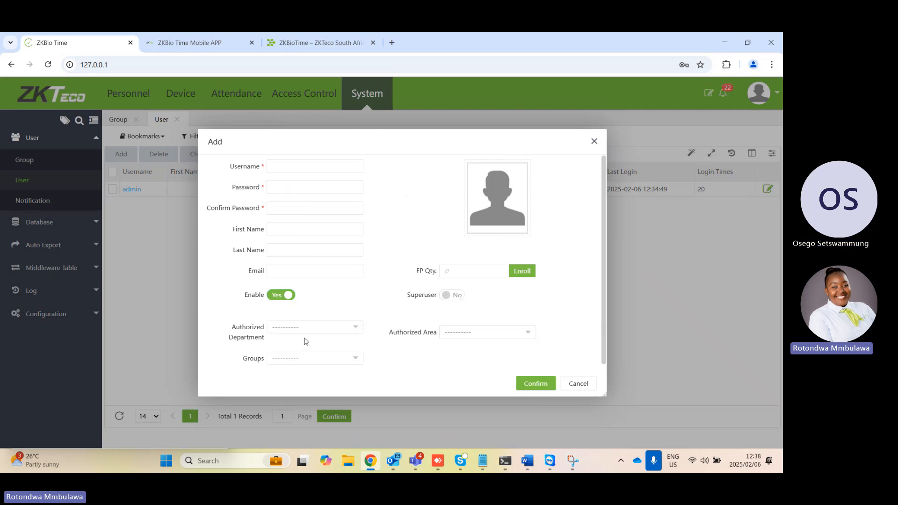
pyautogui.click(335, 359)
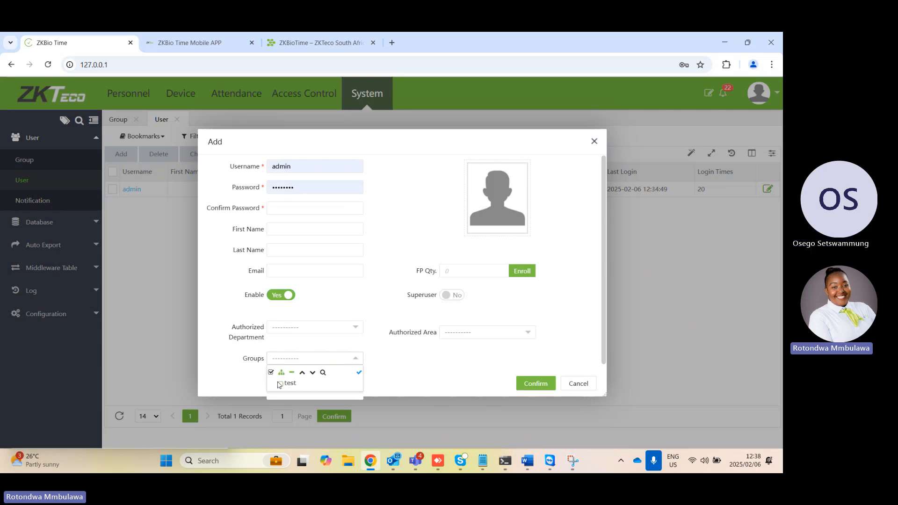
pyautogui.click(281, 384)
pyautogui.click(458, 334)
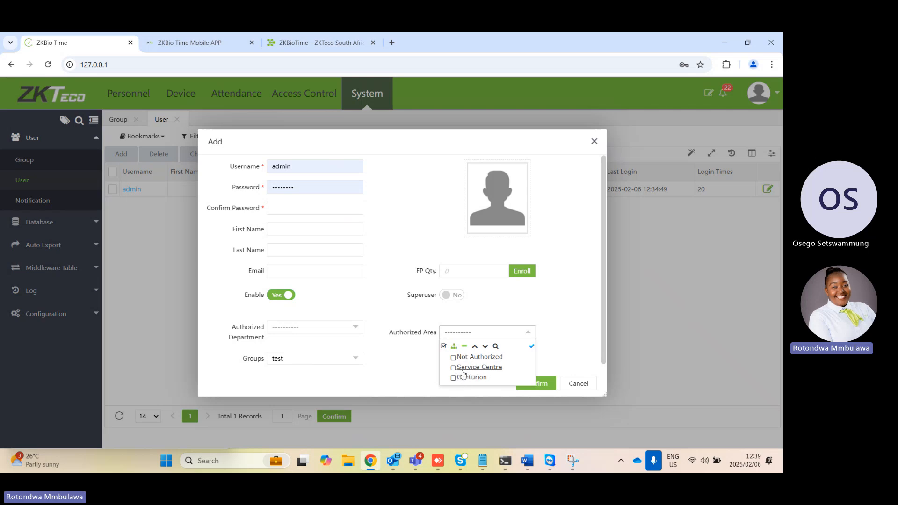
pyautogui.click(337, 333)
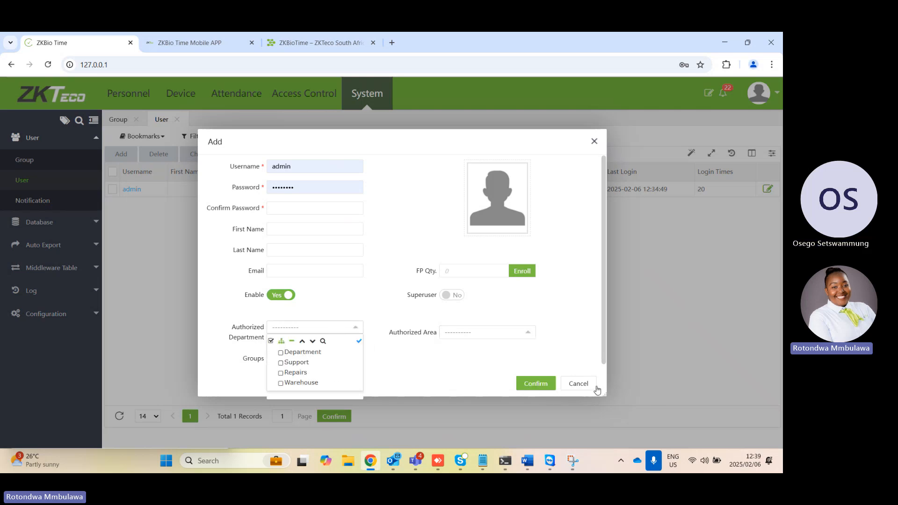
pyautogui.click(594, 146)
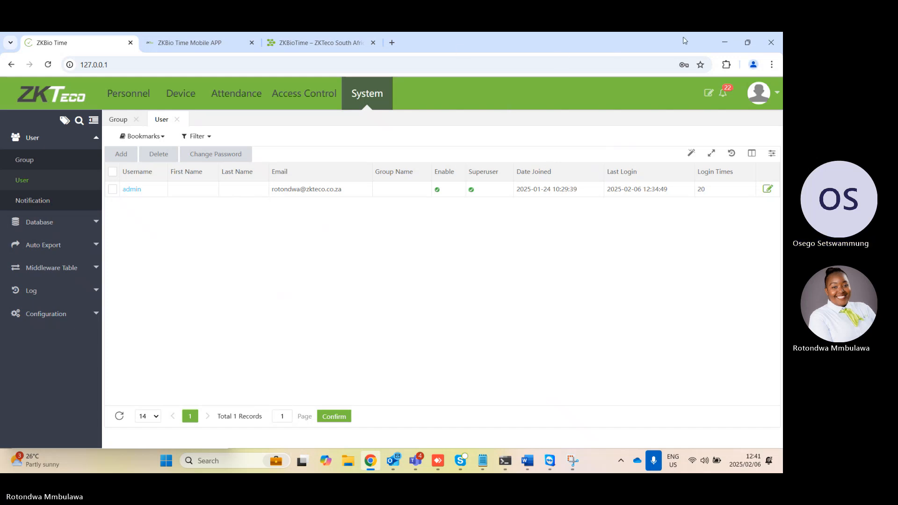
# Minimize the browser, switch to the BioTime Training meeting in Microsoft Teams, and stop its recording
pyautogui.click(724, 47)
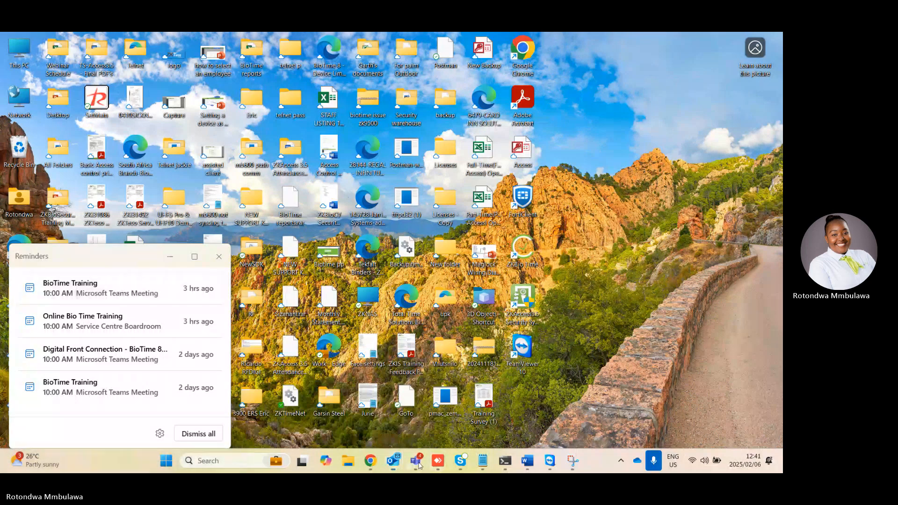
pyautogui.click(565, 388)
pyautogui.click(705, 270)
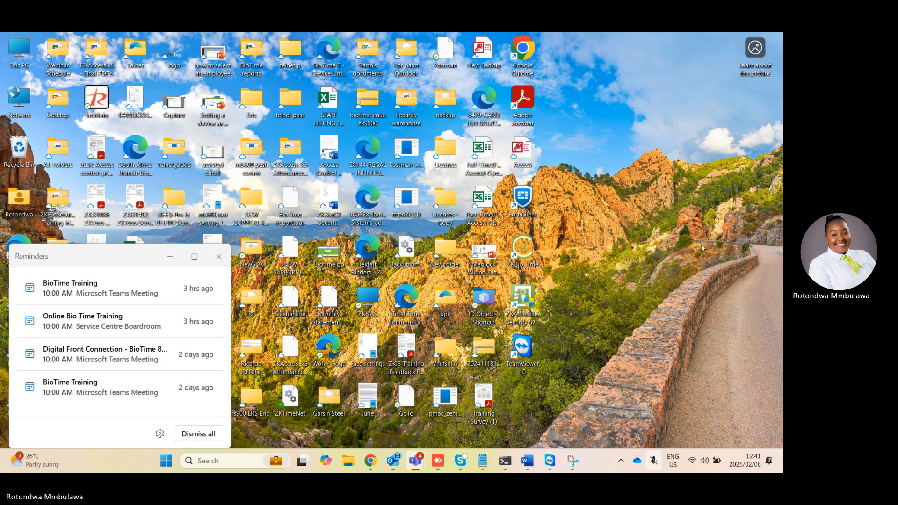
pyautogui.click(585, 182)
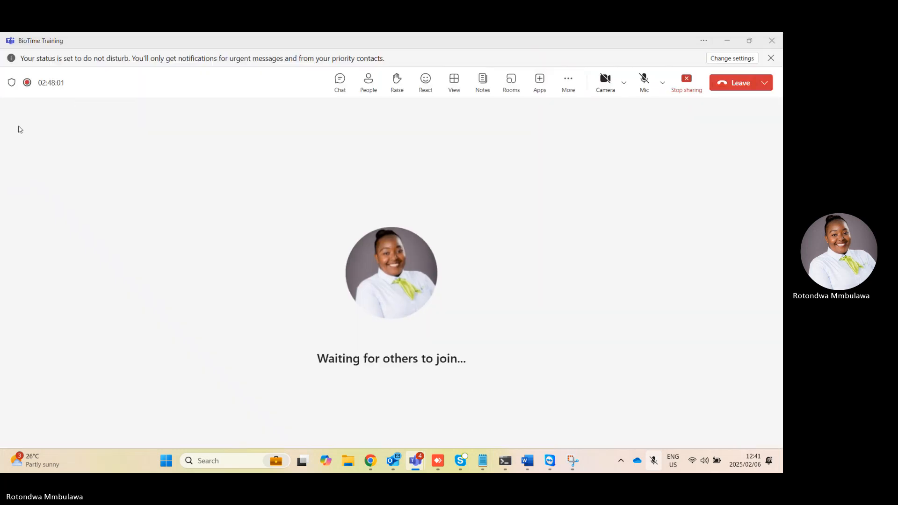
pyautogui.moveTo(25, 87)
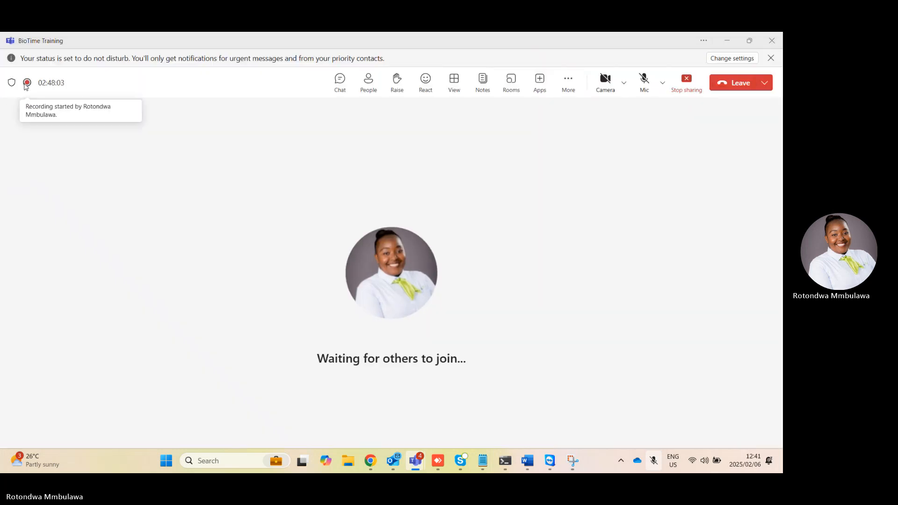
pyautogui.click(573, 81)
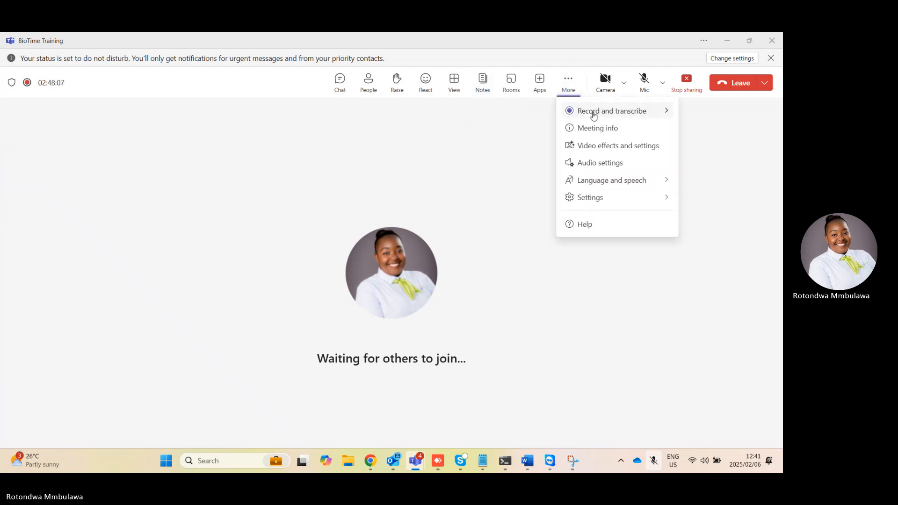
pyautogui.moveTo(573, 112)
pyautogui.click(487, 116)
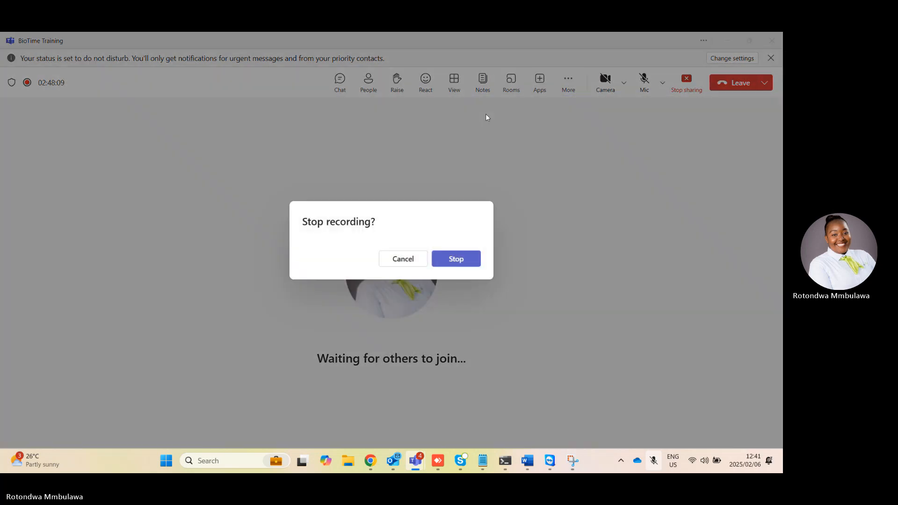
pyautogui.click(456, 259)
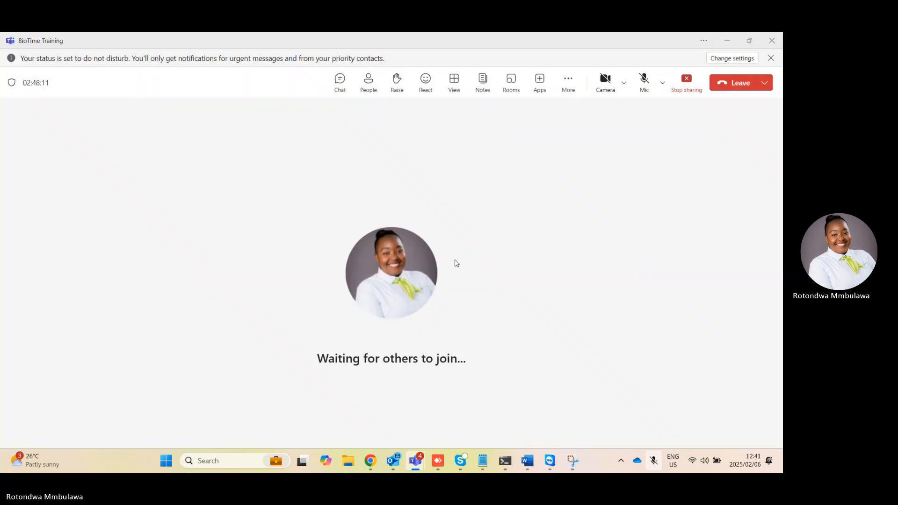